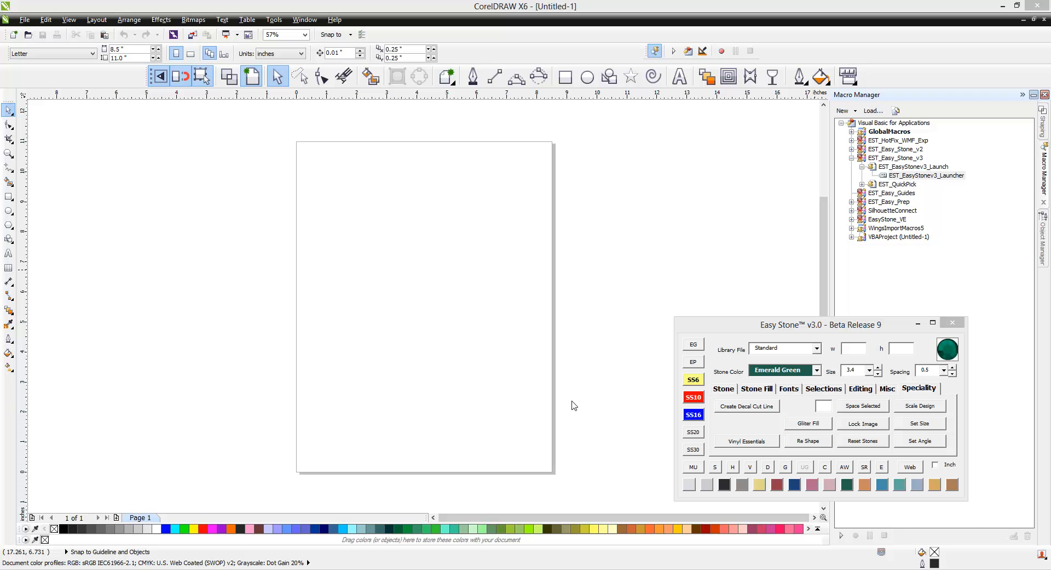
pyautogui.click(764, 330)
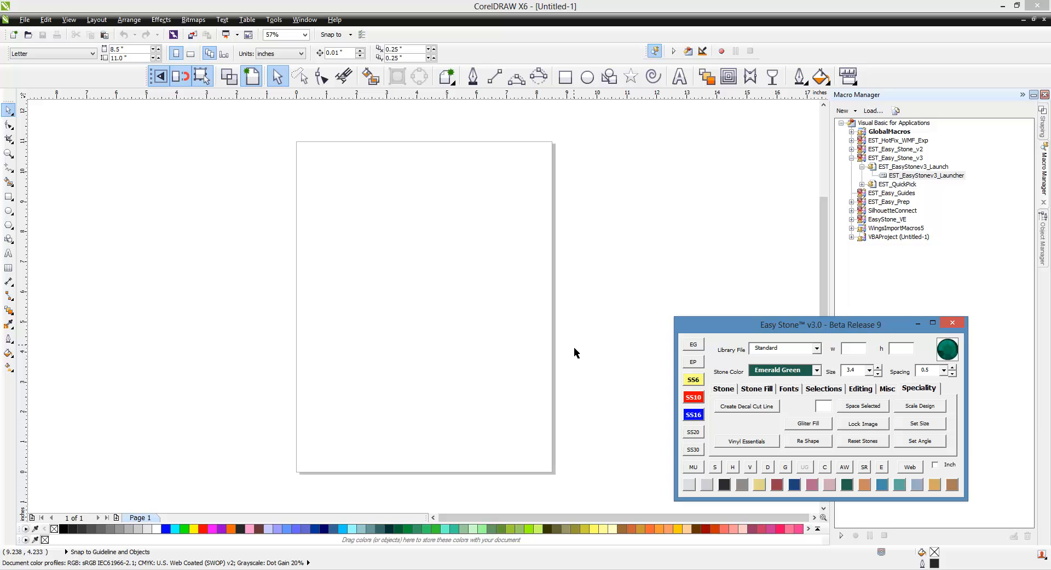
pyautogui.click(602, 322)
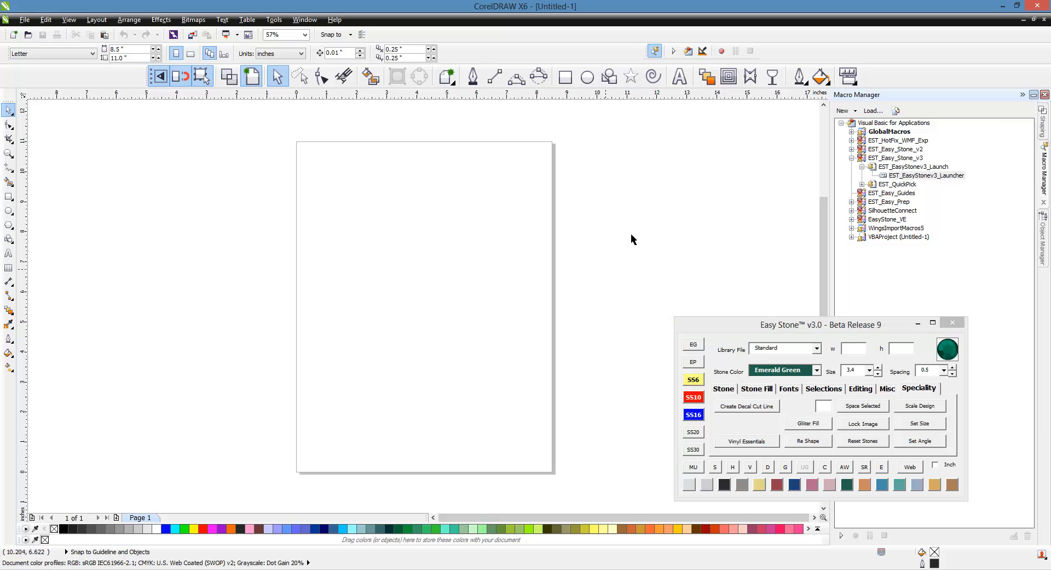
# Add the artistic text "LOVE" near the middle of the page and set its font to Impact.
pyautogui.click(680, 76)
pyautogui.click(388, 305)
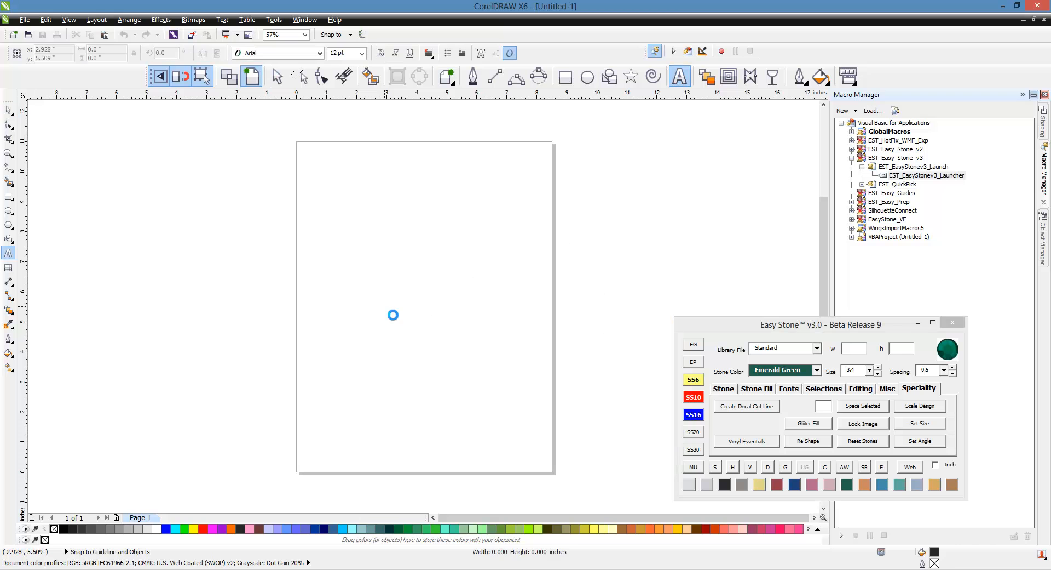
pyautogui.write('LOVE')
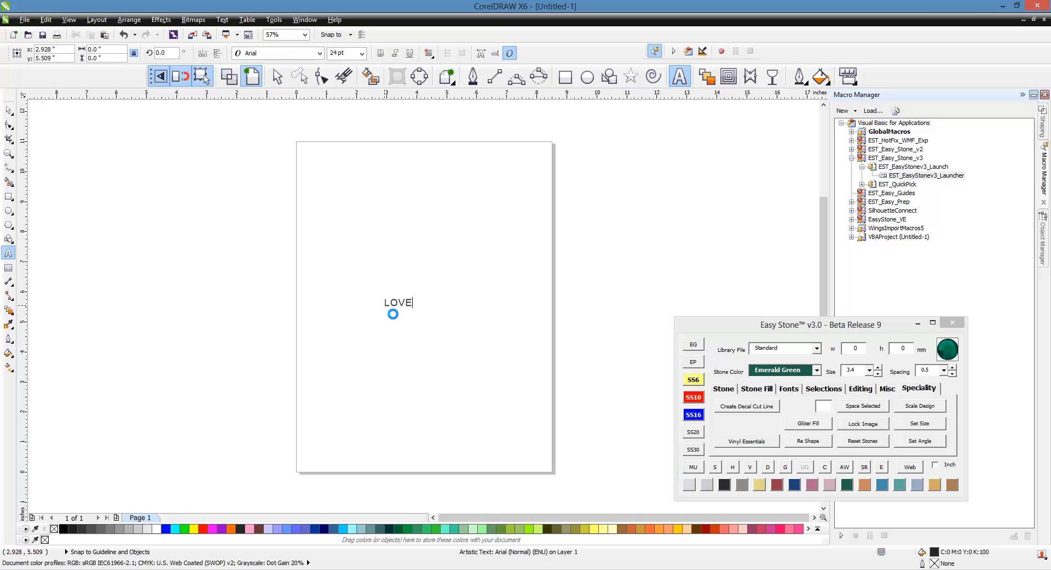
pyautogui.click(320, 53)
pyautogui.click(279, 121)
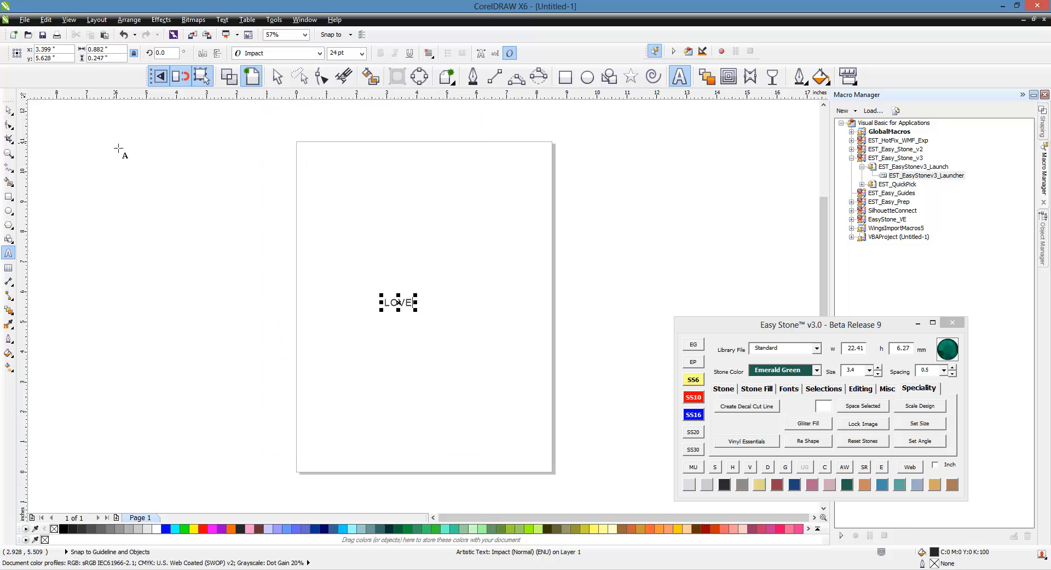
pyautogui.click(9, 111)
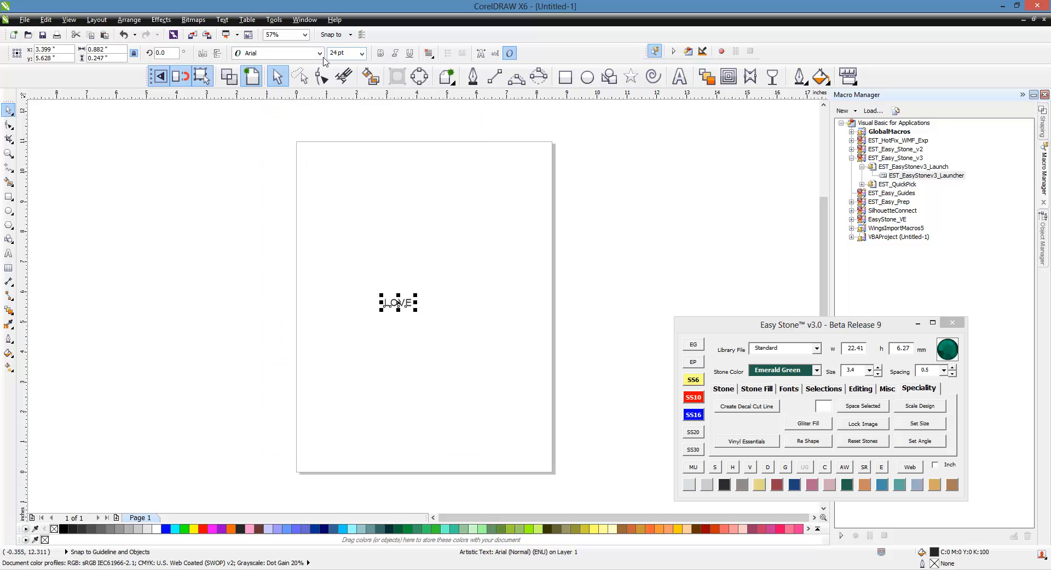
pyautogui.click(320, 53)
pyautogui.click(276, 77)
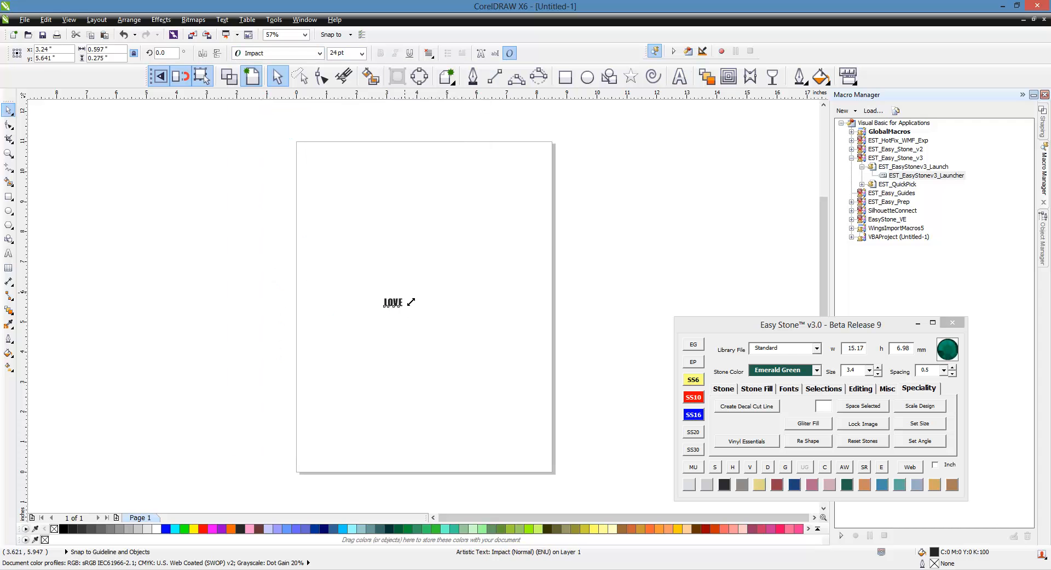
# Enlarge the LOVE text proportionally to about 6.39 in wide and position it across the middle of the page.
pyautogui.moveTo(415, 292); pyautogui.dragTo(477, 256)
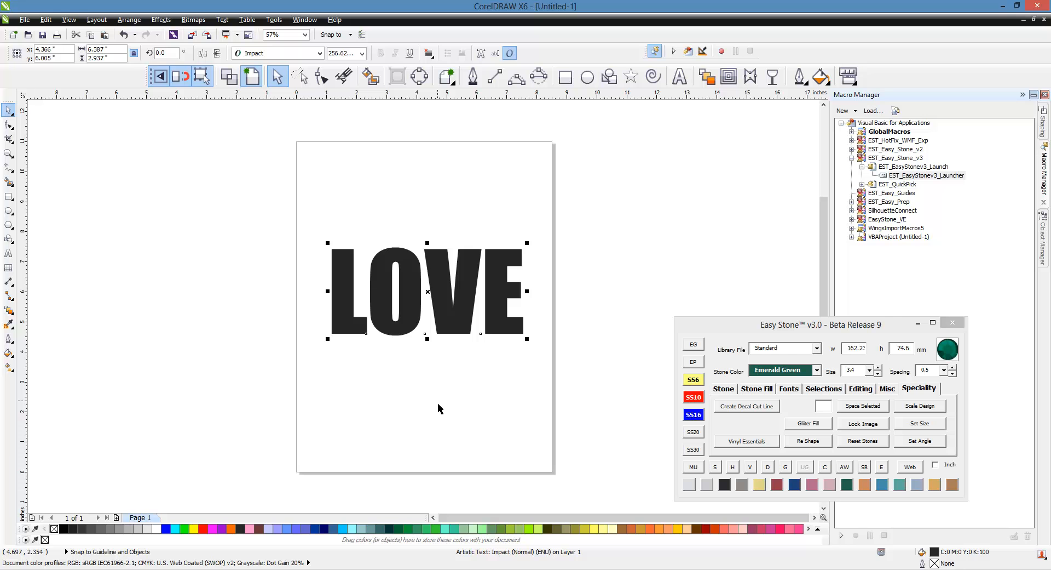
pyautogui.moveTo(446, 336); pyautogui.dragTo(465, 333)
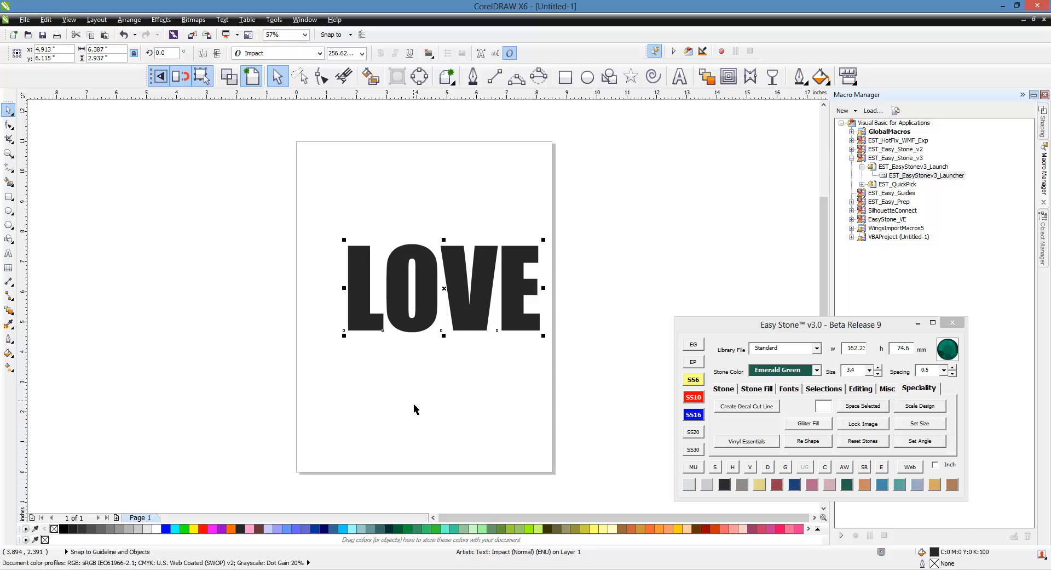
pyautogui.moveTo(437, 331); pyautogui.dragTo(430, 332)
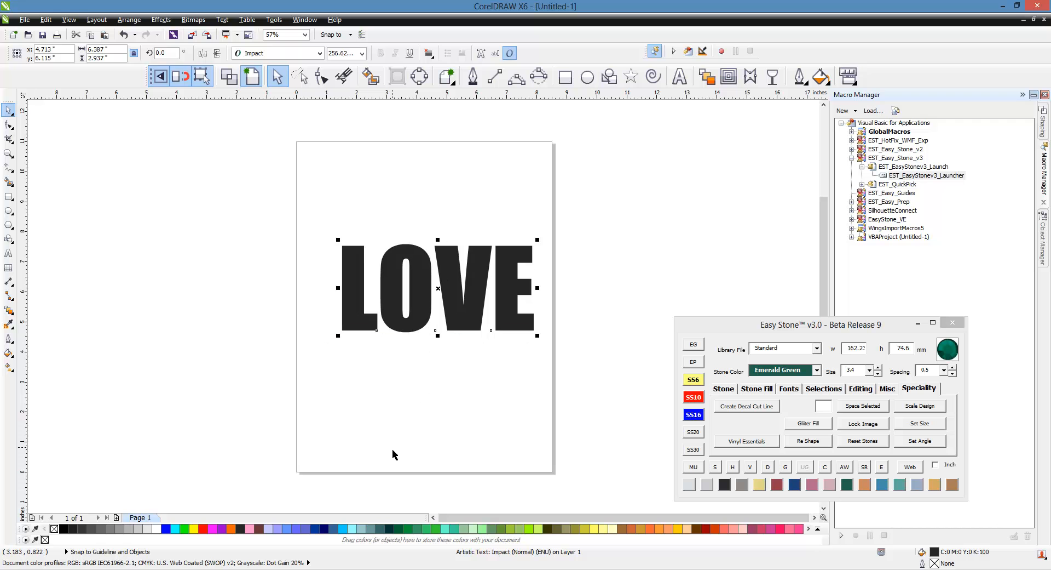
# Set the LOVE text's width to 10 in, and stretch it downward to about 5.6 in high.
pyautogui.click(101, 50)
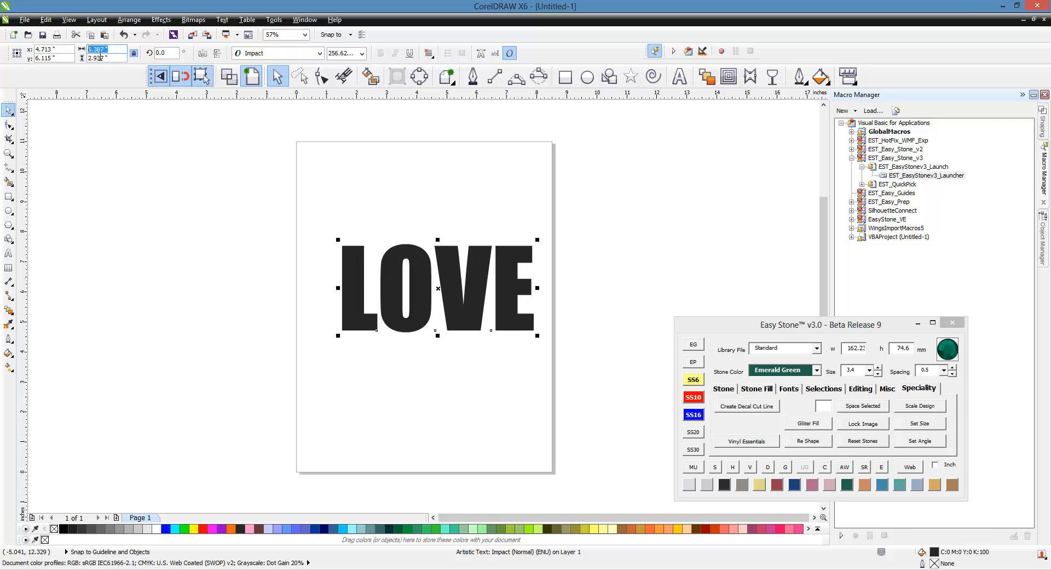
pyautogui.write('10')
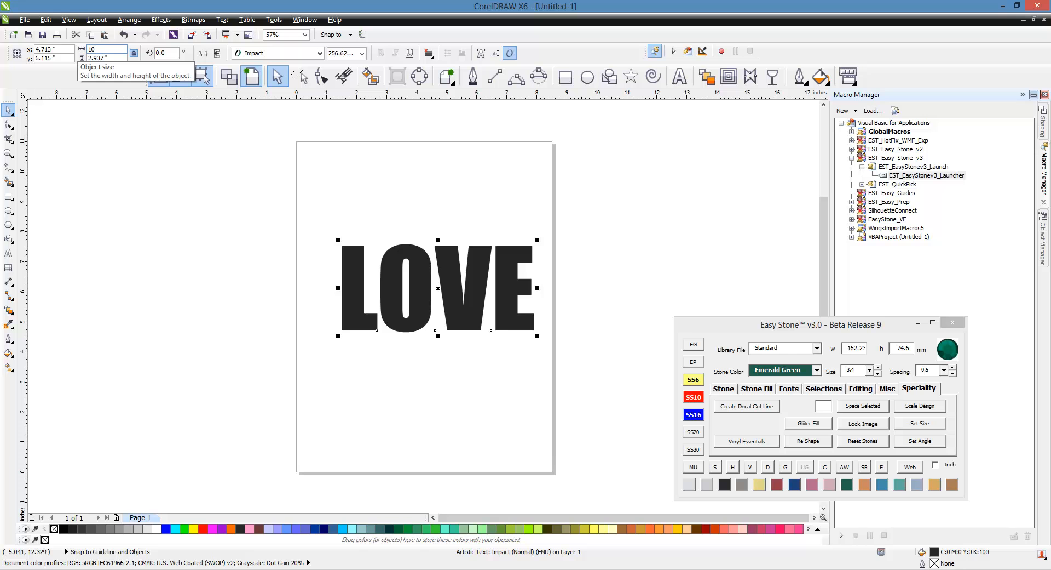
pyautogui.press('Return')
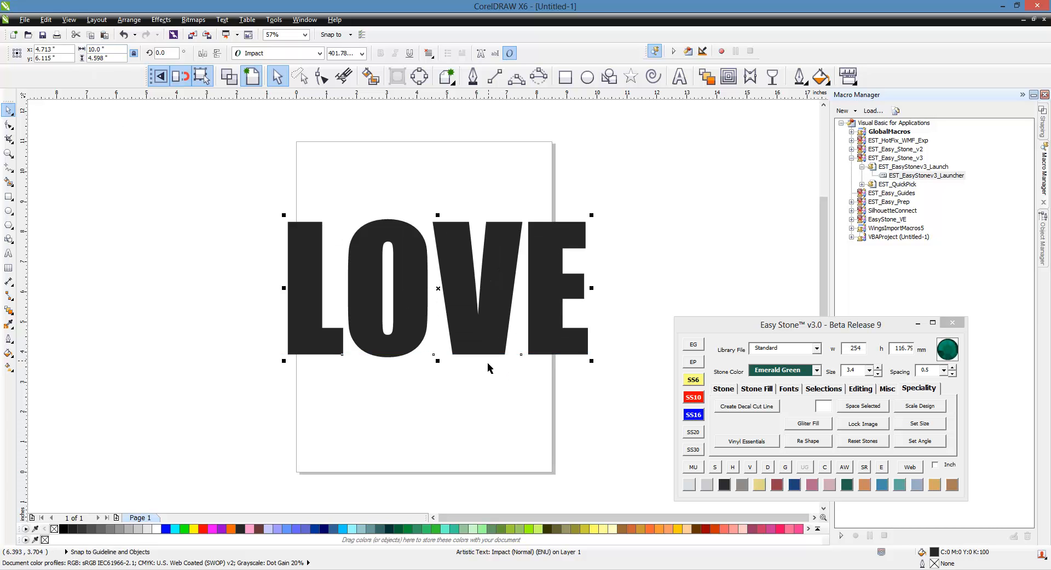
pyautogui.moveTo(441, 363); pyautogui.dragTo(446, 405)
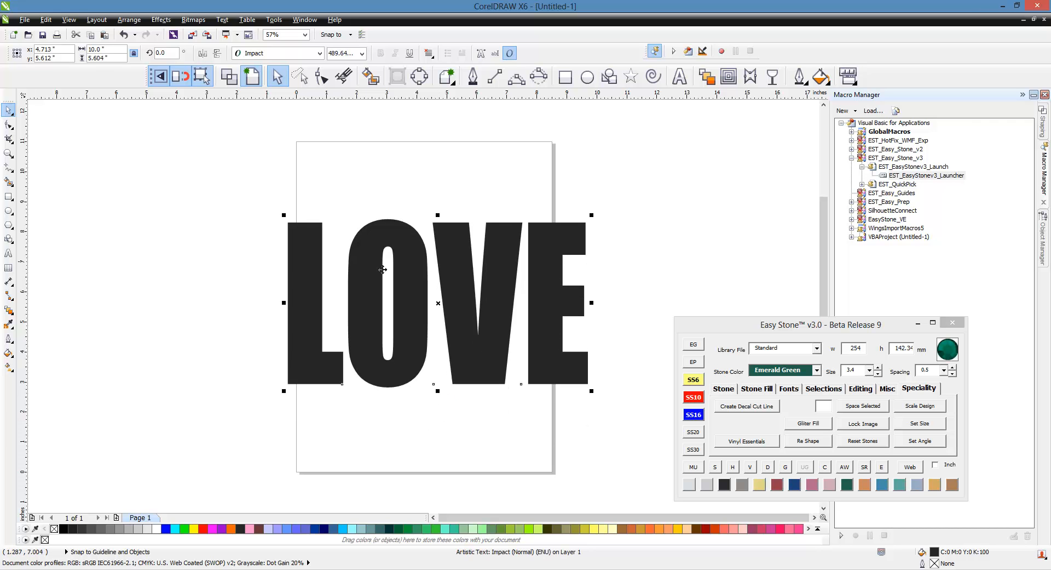
# Draw a wide rectangle across the middle of the LOVE letters and set its height to 2.25 in, keeping its proportions.
pyautogui.click(565, 76)
pyautogui.moveTo(228, 265); pyautogui.dragTo(670, 323)
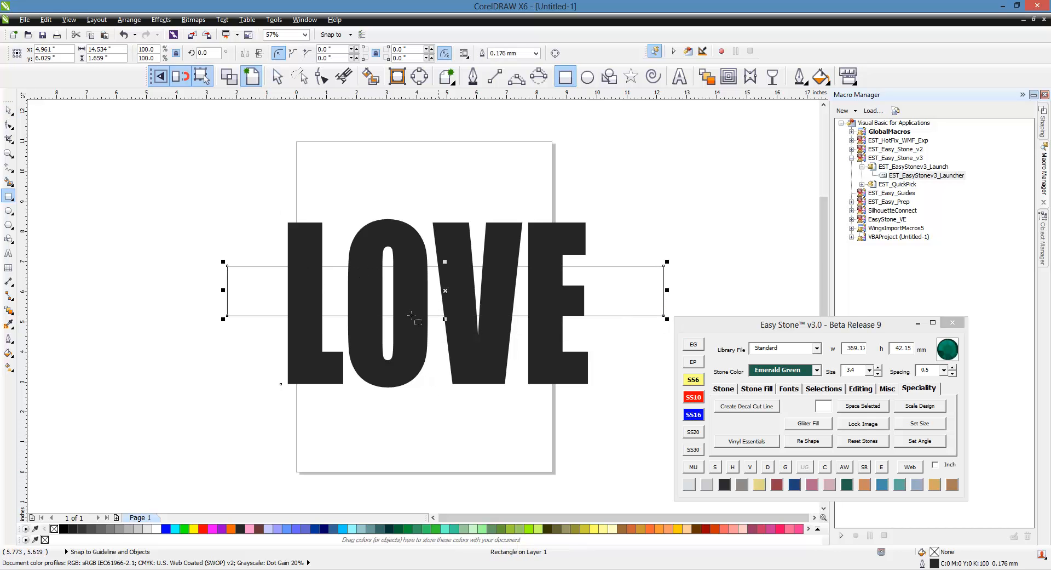
pyautogui.click(120, 58)
pyautogui.write('2.25')
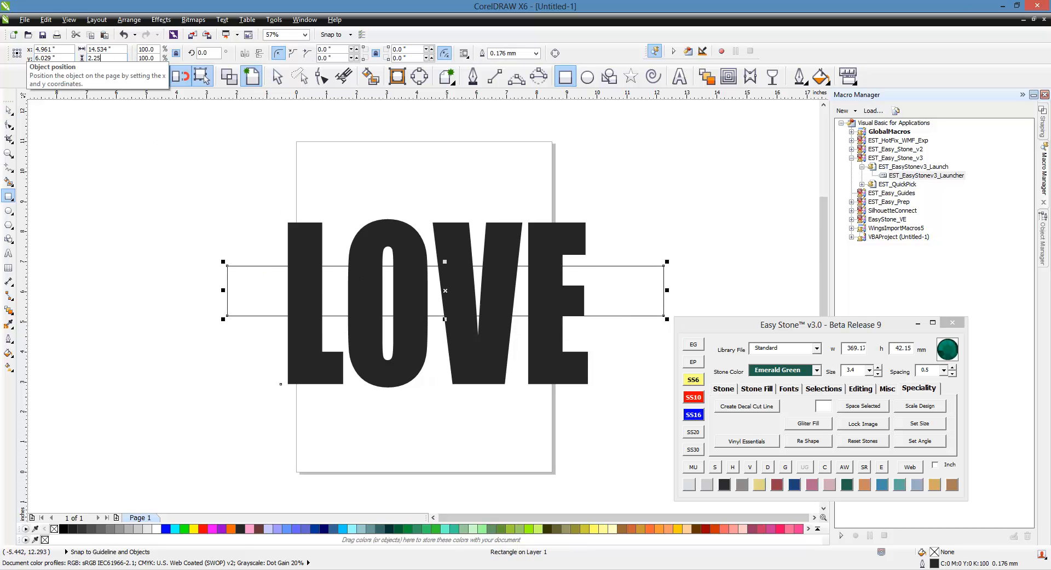
pyautogui.press('Return')
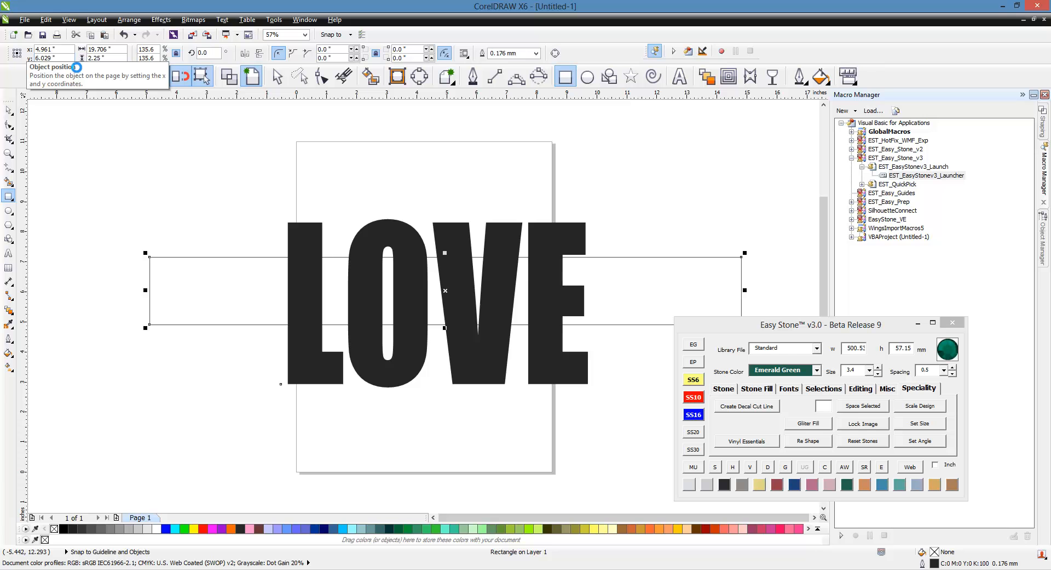
pyautogui.click(8, 111)
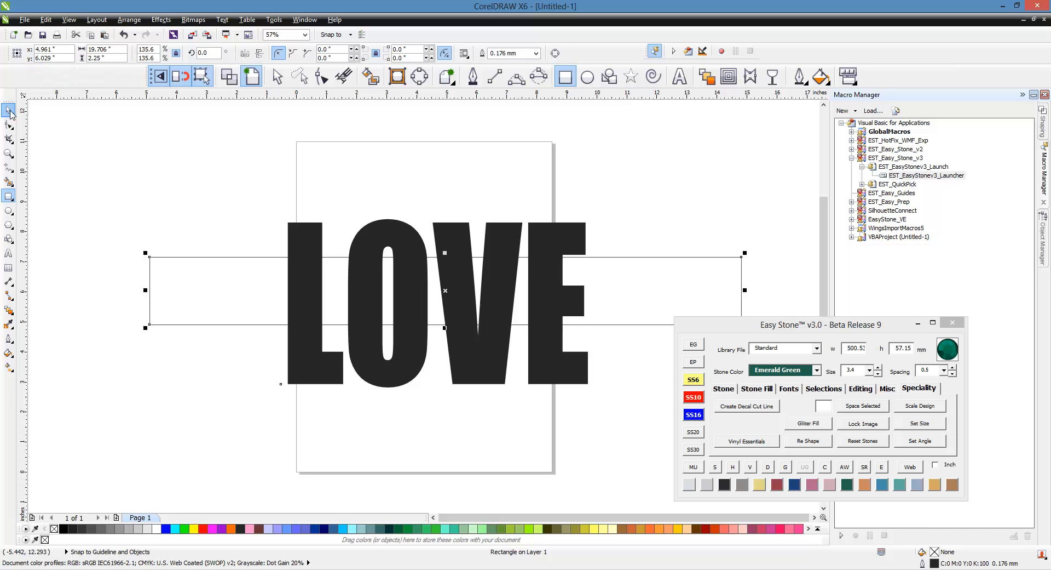
pyautogui.click(161, 204)
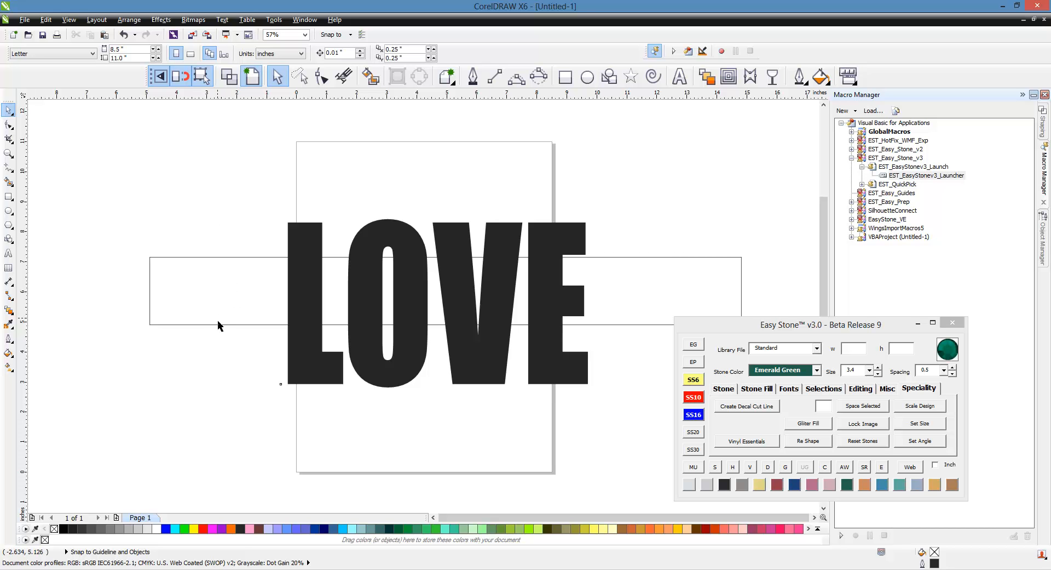
# Align the rectangle with the LOVE text so that it sits at the vertical centre of the letters.
pyautogui.click(189, 285)
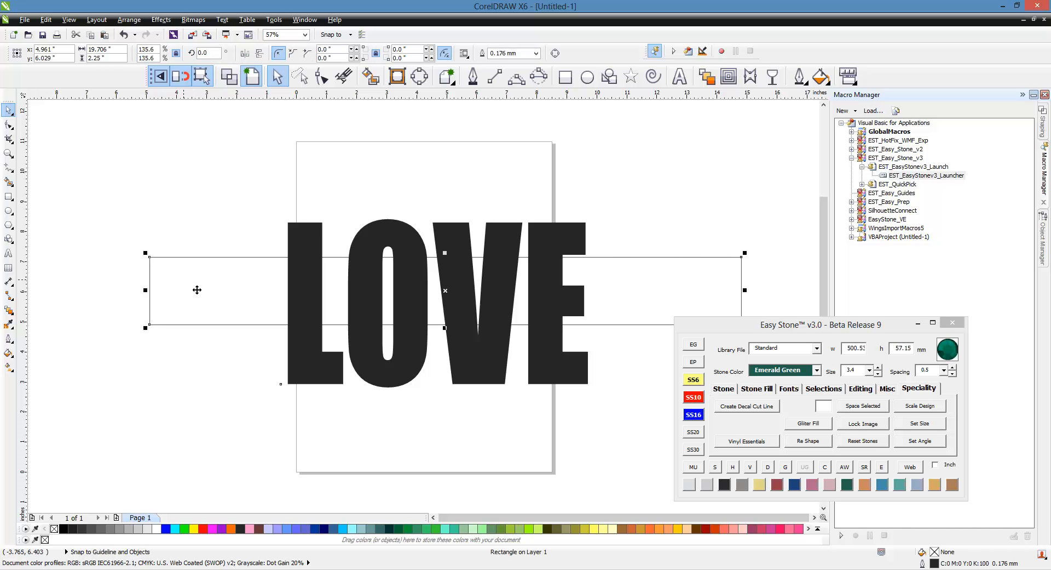
pyautogui.keyDown('shift'); pyautogui.click(327, 241); pyautogui.keyUp('shift')
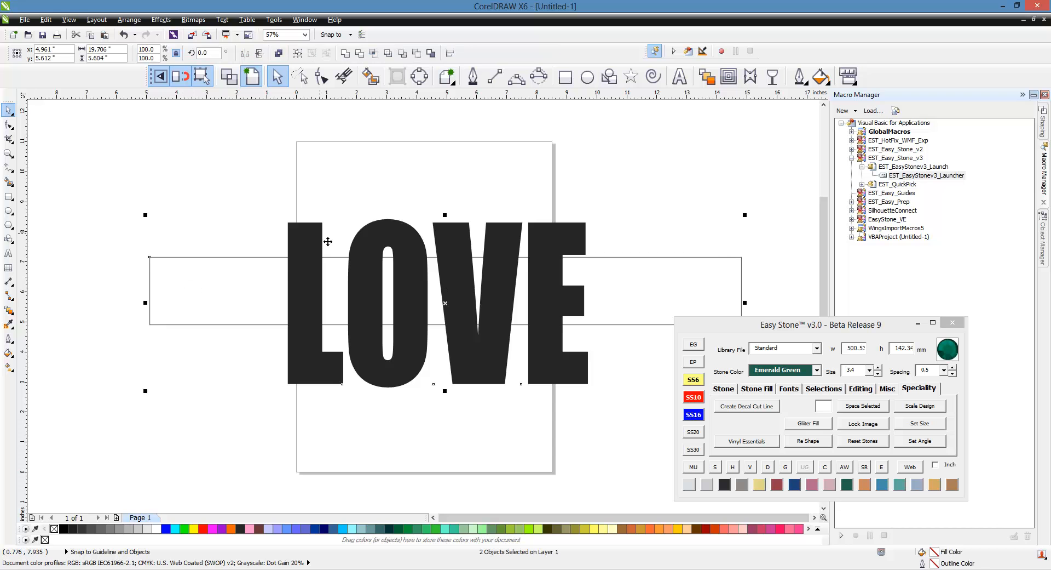
pyautogui.press('c')
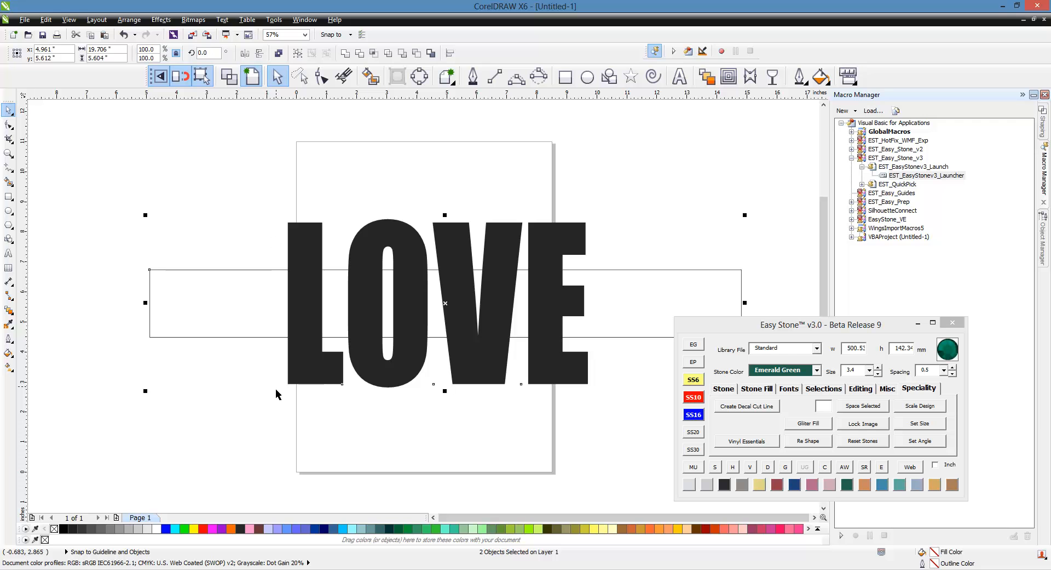
pyautogui.click(254, 443)
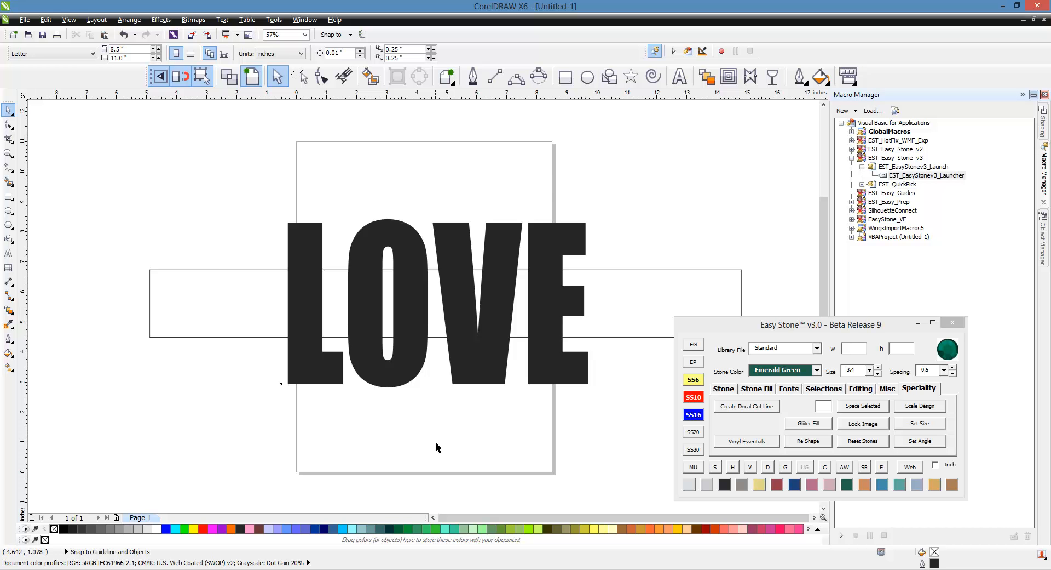
pyautogui.click(348, 378)
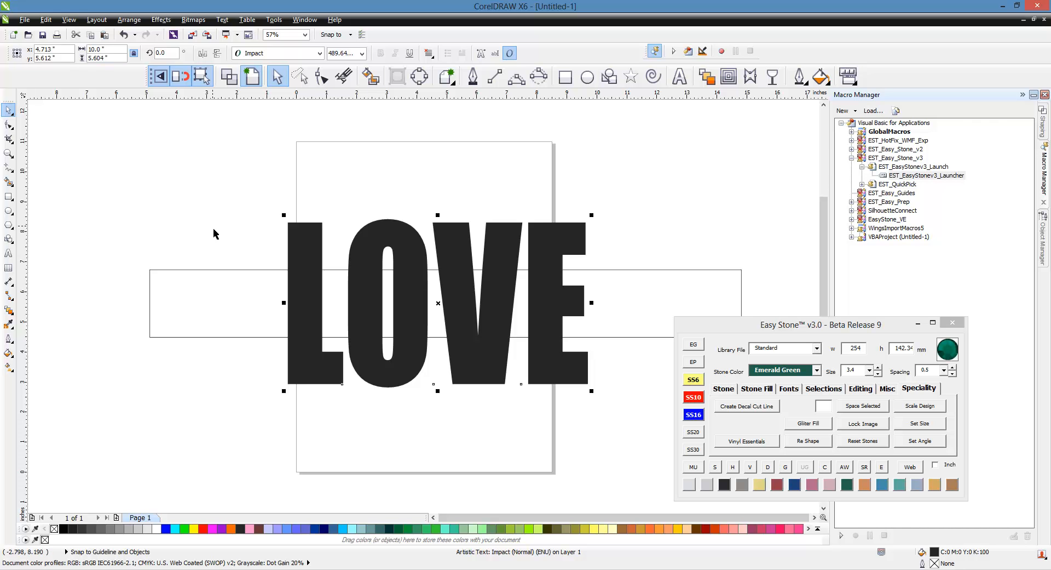
pyautogui.click(363, 426)
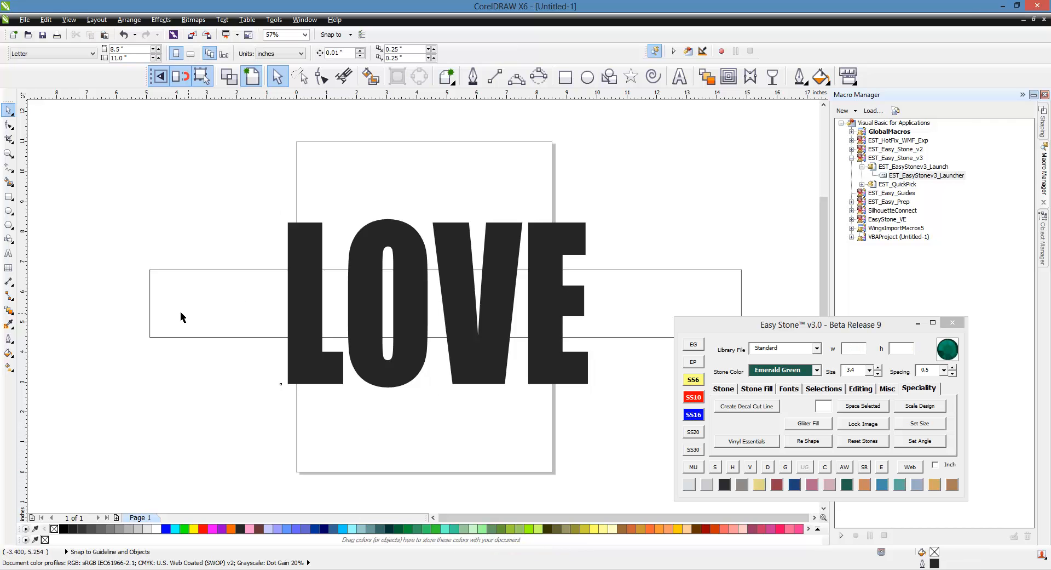
# Trim the LOVE text with the rectangle to cut a band through the letters, and delete the rectangle.
pyautogui.click(164, 305)
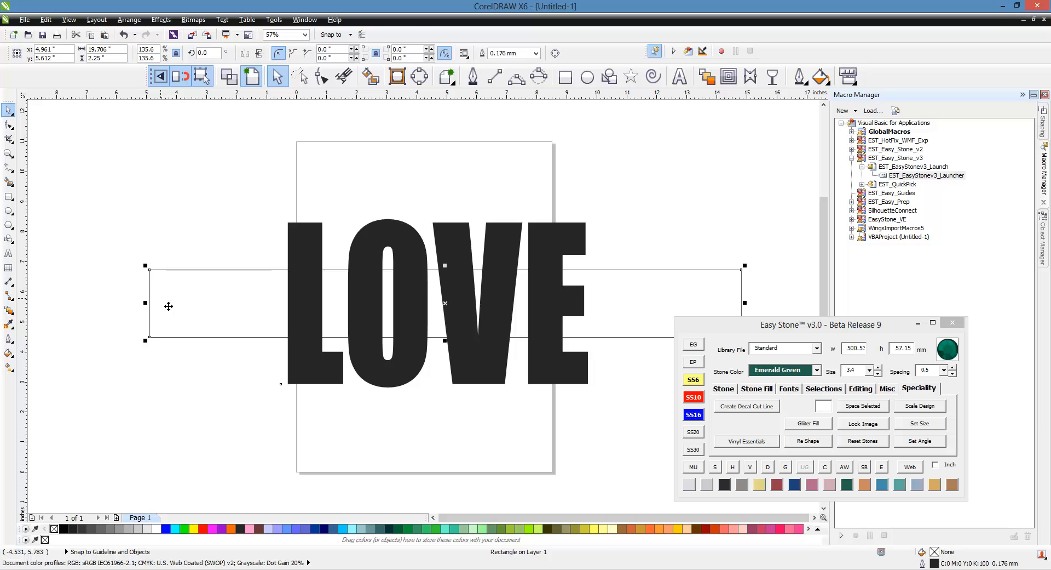
pyautogui.keyDown('shift'); pyautogui.click(334, 247); pyautogui.keyUp('shift')
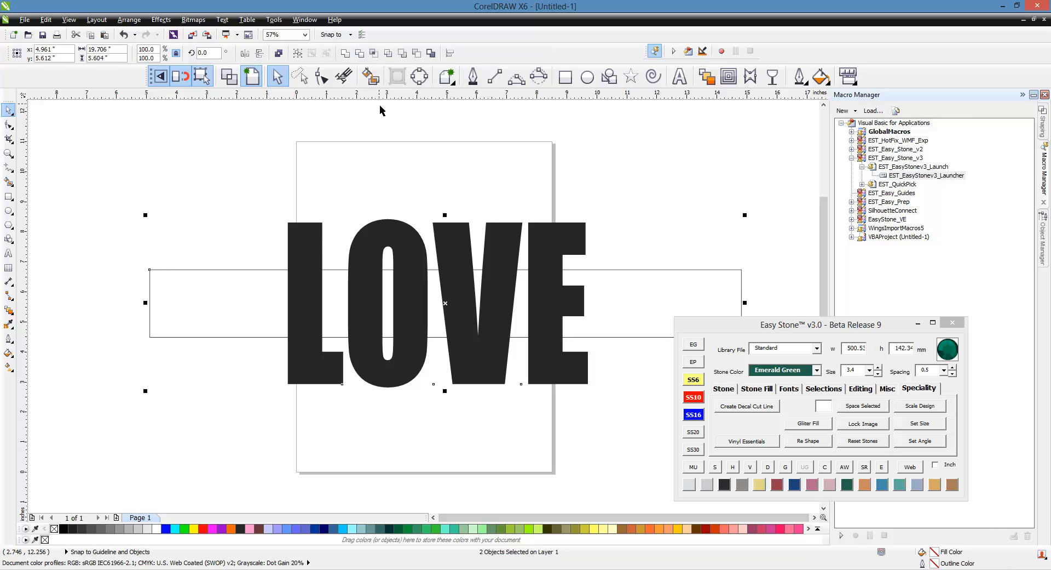
pyautogui.click(453, 82)
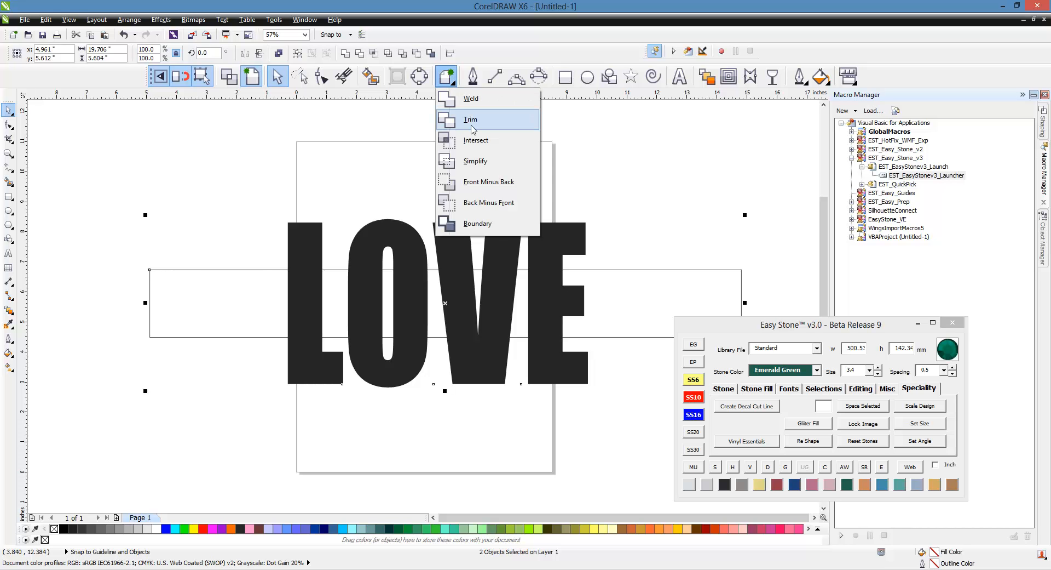
pyautogui.click(455, 82)
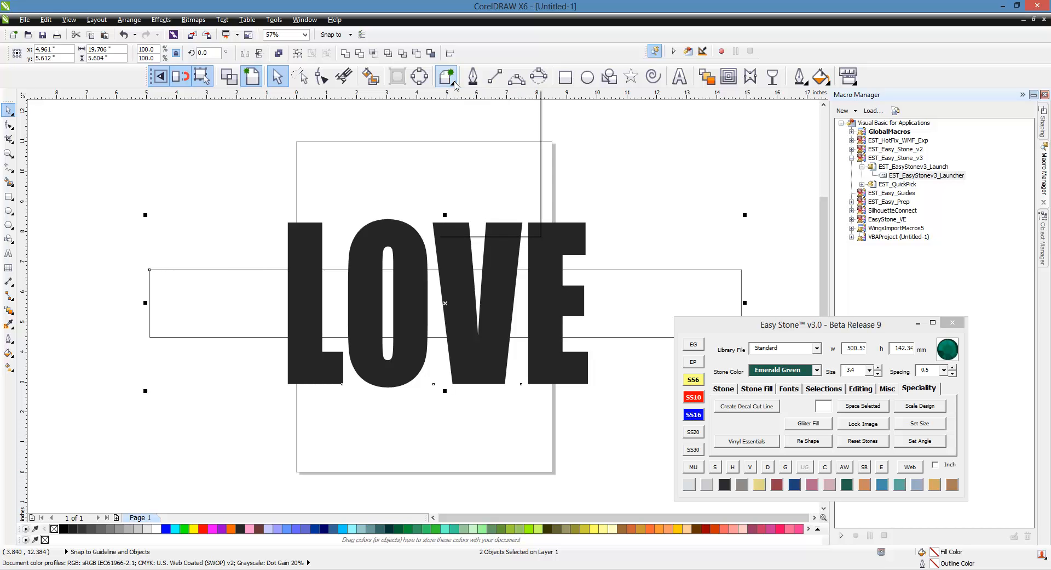
pyautogui.click(455, 82)
pyautogui.click(471, 120)
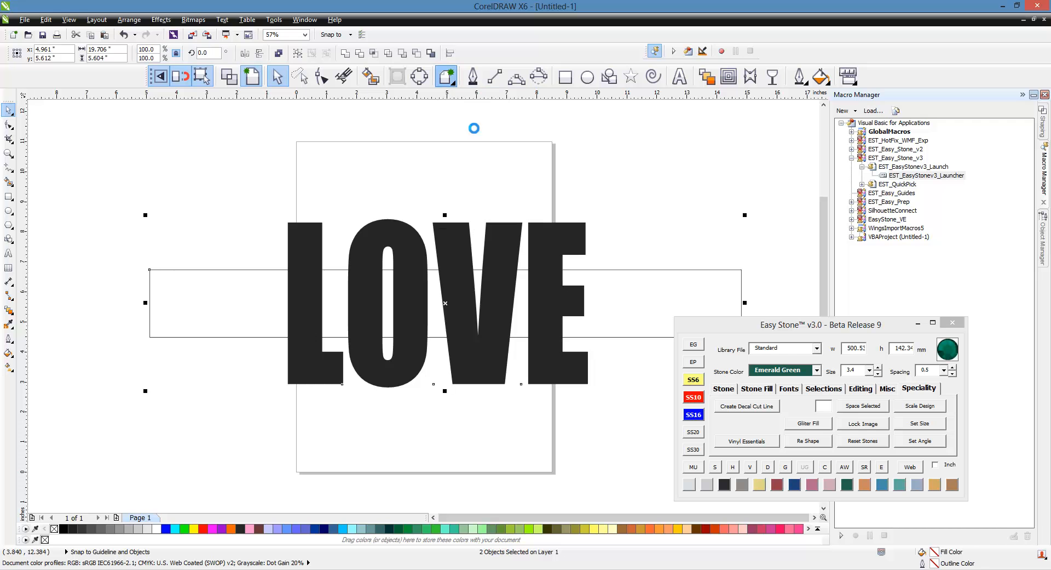
pyautogui.click(267, 272)
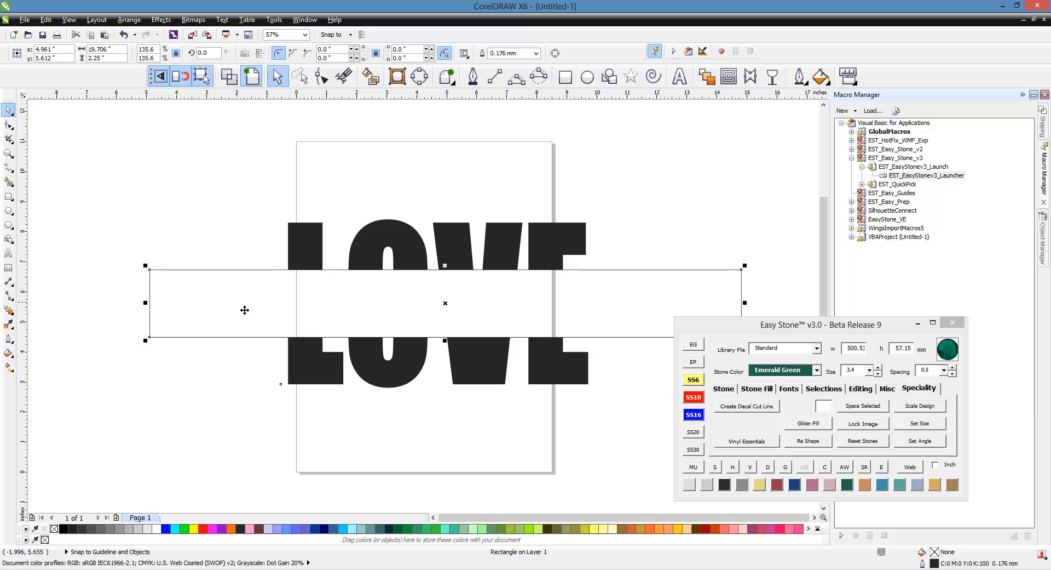
pyautogui.press('Delete')
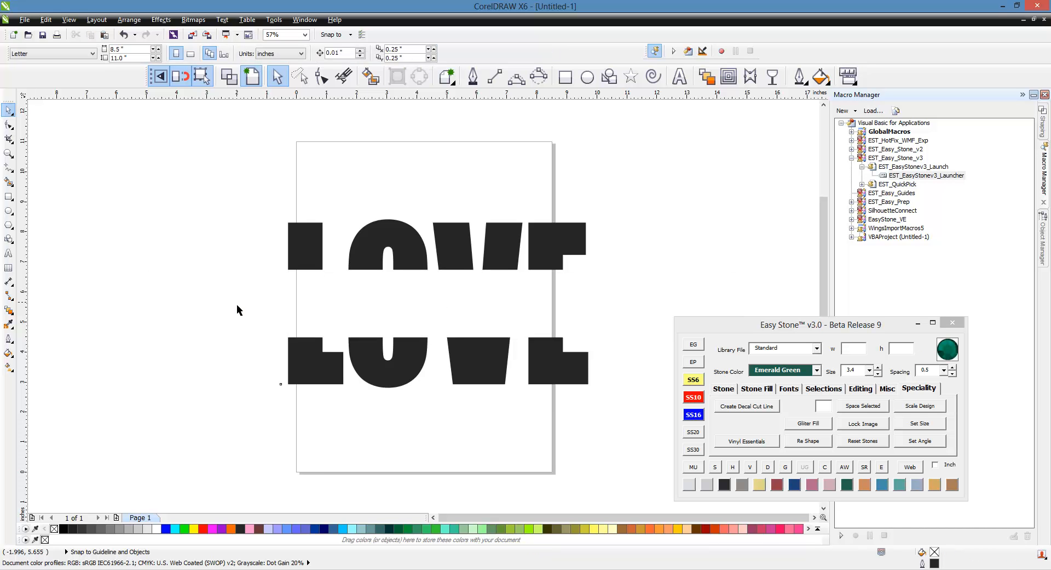
# Select the whole split LOVE shape and move it off the page into the empty area beside its right edge.
pyautogui.scroll(1, 237, 309)
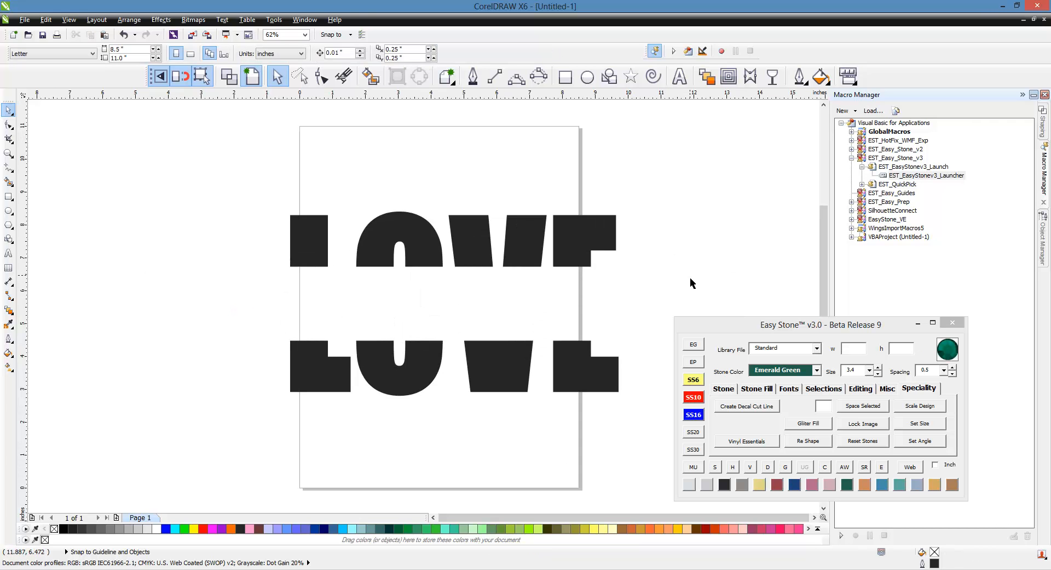
pyautogui.hotkey('ctrl', 'a')
pyautogui.scroll(-3, 340, 190)
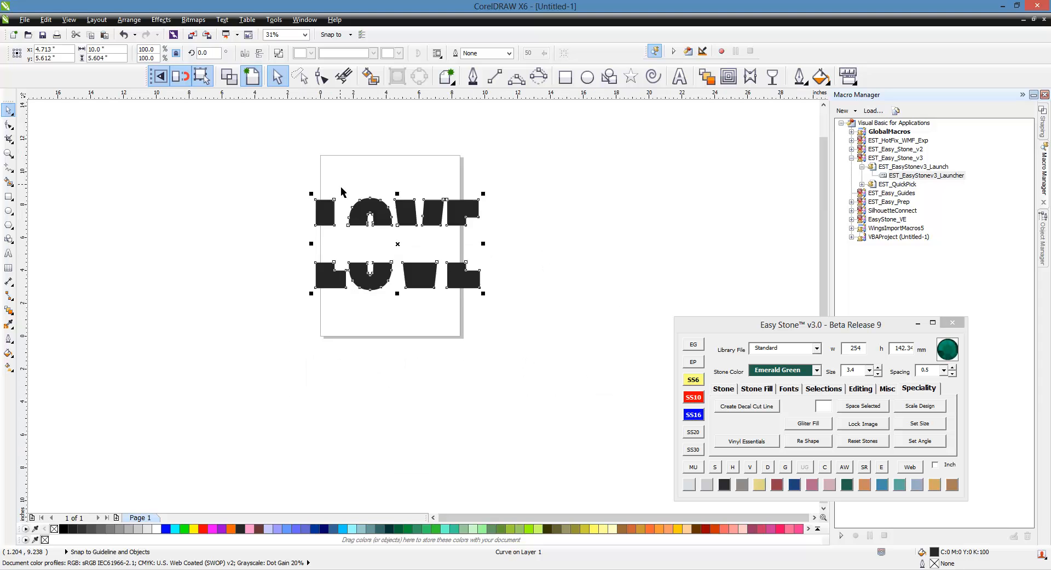
pyautogui.scroll(1, 508, 213)
pyautogui.moveTo(437, 215); pyautogui.dragTo(758, 177)
pyautogui.scroll(-1, 459, 225)
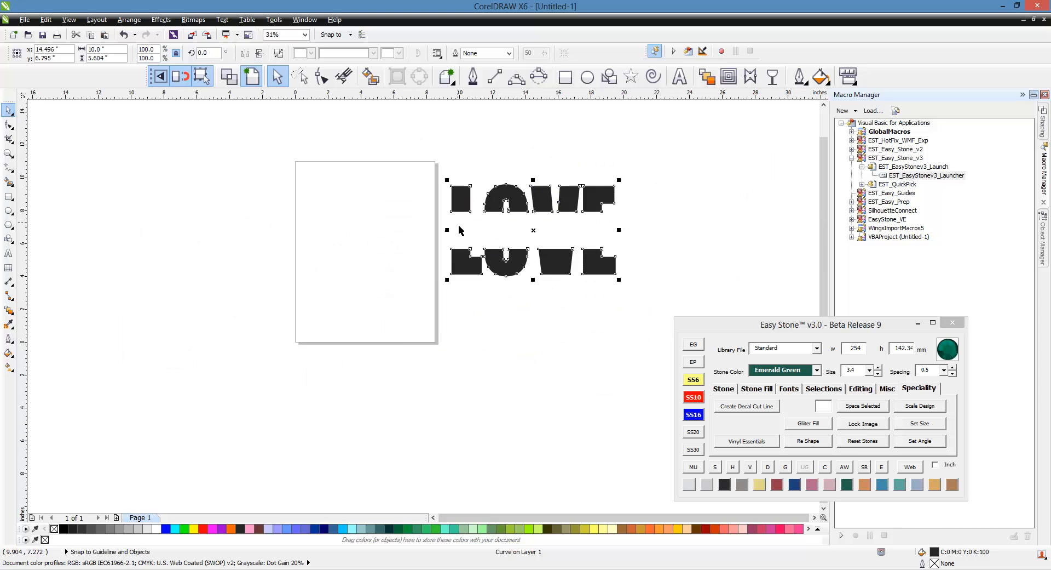
# Deselect the split LOVE shape.
pyautogui.scroll(1, 576, 211)
pyautogui.click(525, 425)
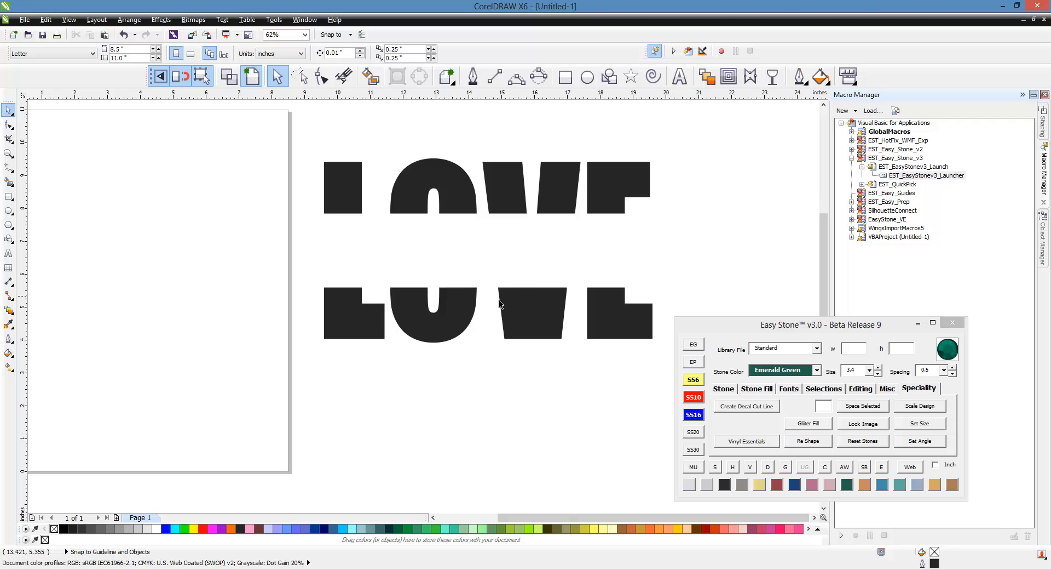
pyautogui.scroll(-3, 539, 296)
pyautogui.scroll(2, 605, 276)
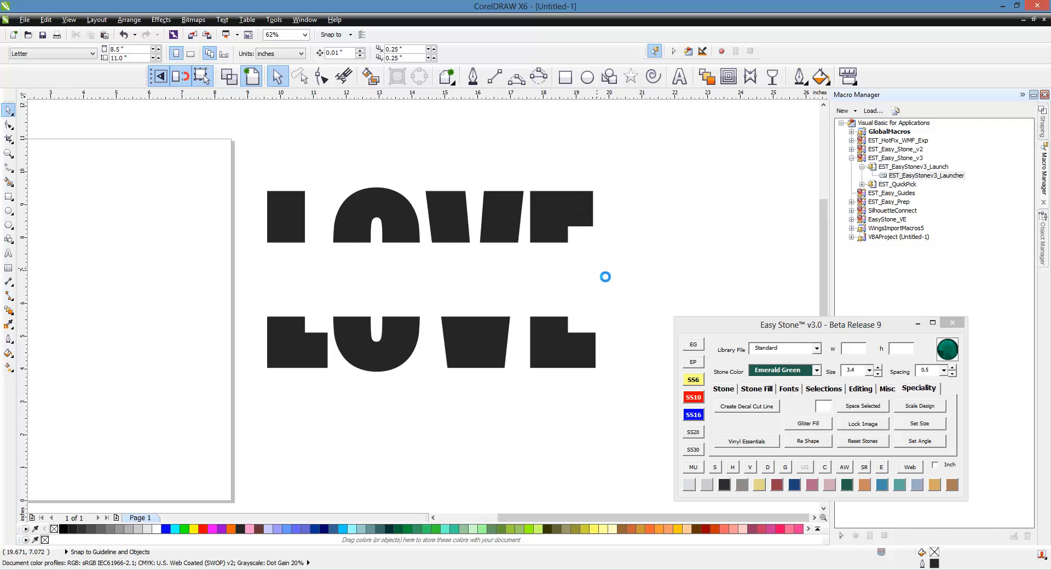
pyautogui.scroll(1, 605, 277)
pyautogui.scroll(-1, 606, 276)
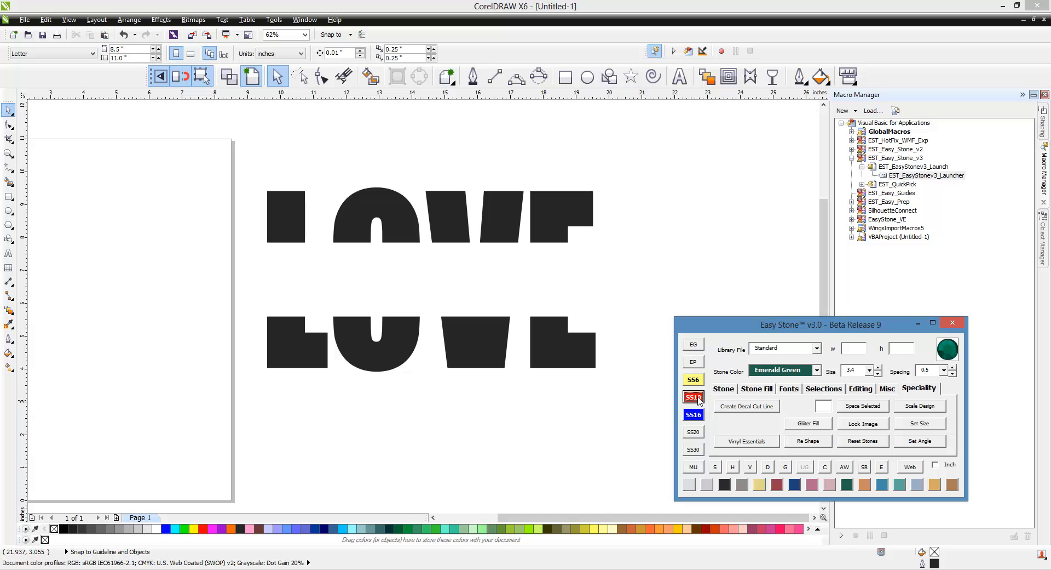
# Choose the SS10 stone size and set the stone color to Hot Pink.
pyautogui.moveTo(860, 371); pyautogui.dragTo(798, 393)
pyautogui.click(693, 382)
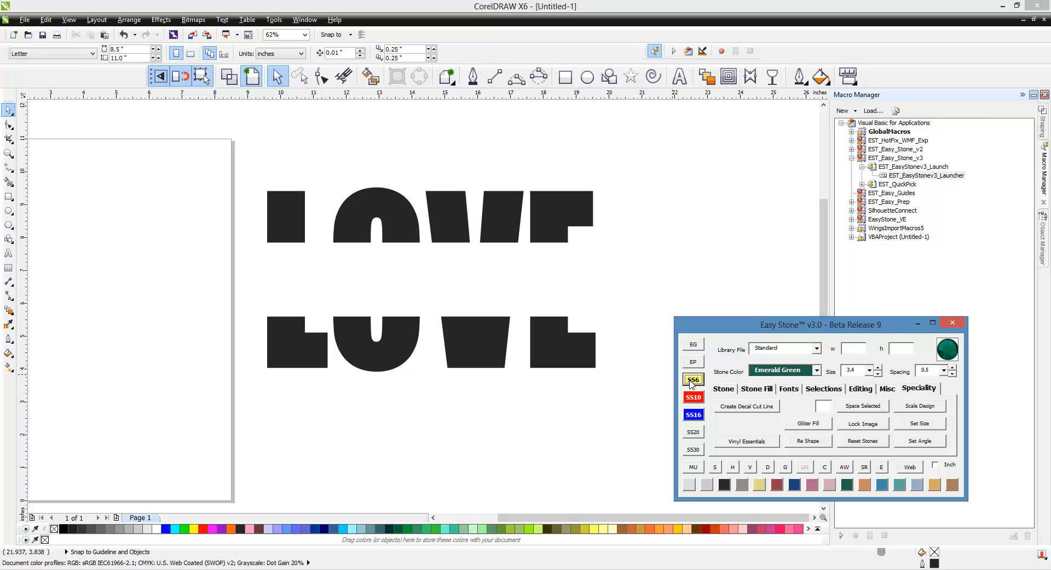
pyautogui.click(694, 419)
pyautogui.click(693, 435)
pyautogui.click(694, 436)
pyautogui.click(693, 449)
pyautogui.click(693, 396)
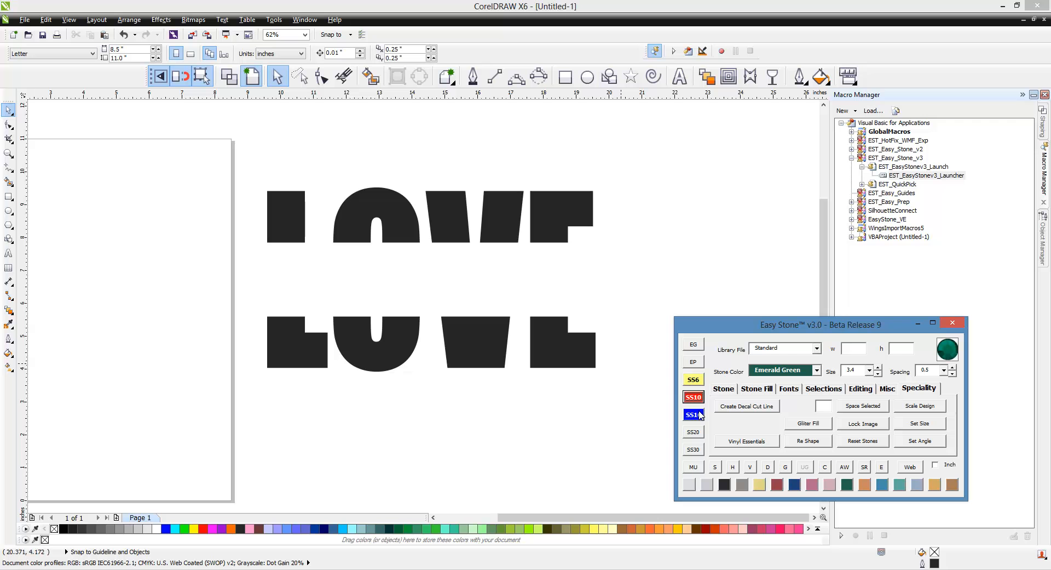
pyautogui.click(814, 485)
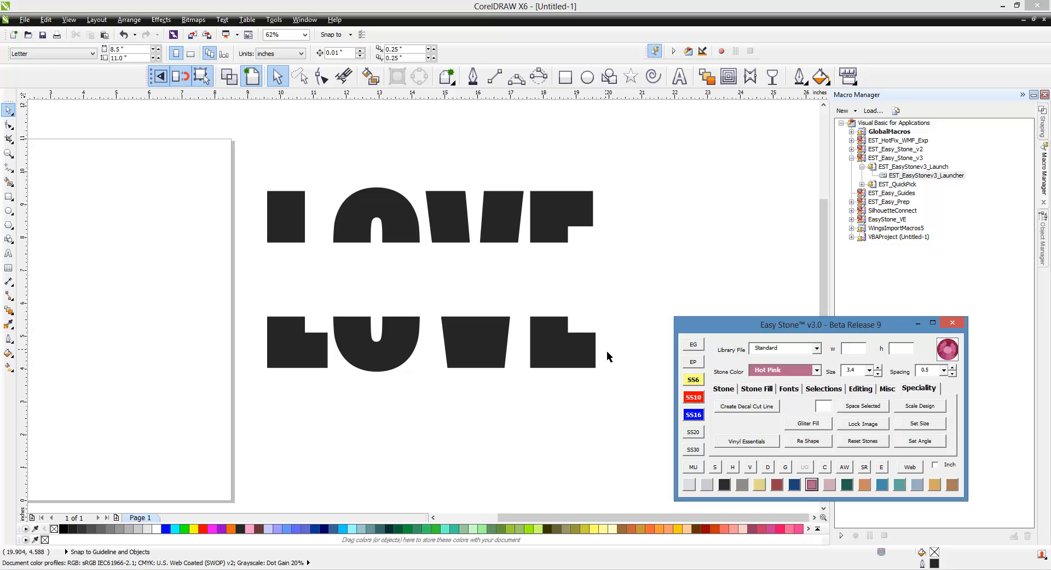
# Drop a single Hot Pink stone onto the lower half of the letter E.
pyautogui.click(730, 393)
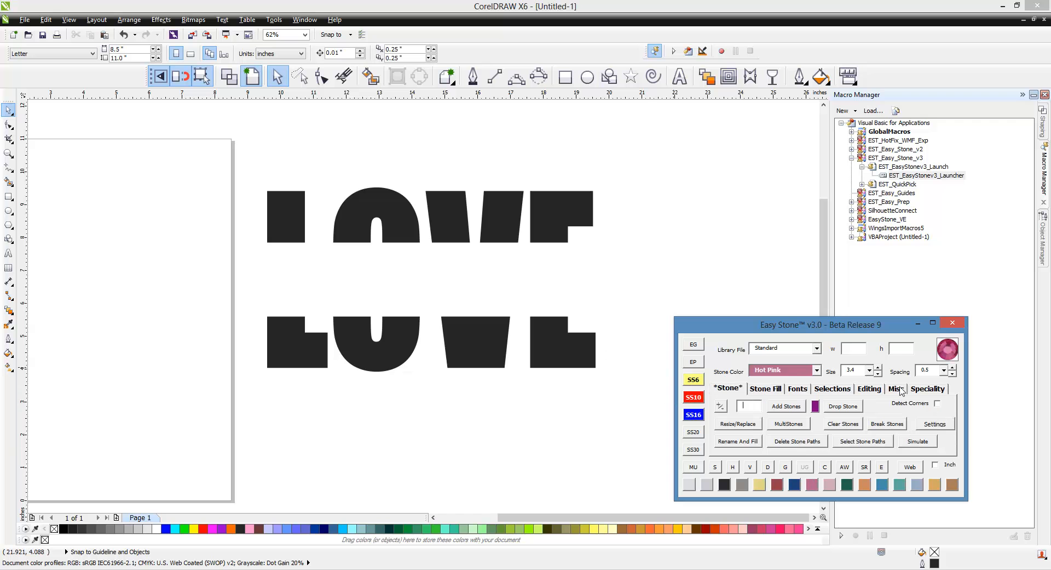
pyautogui.doubleClick(935, 374)
pyautogui.click(830, 407)
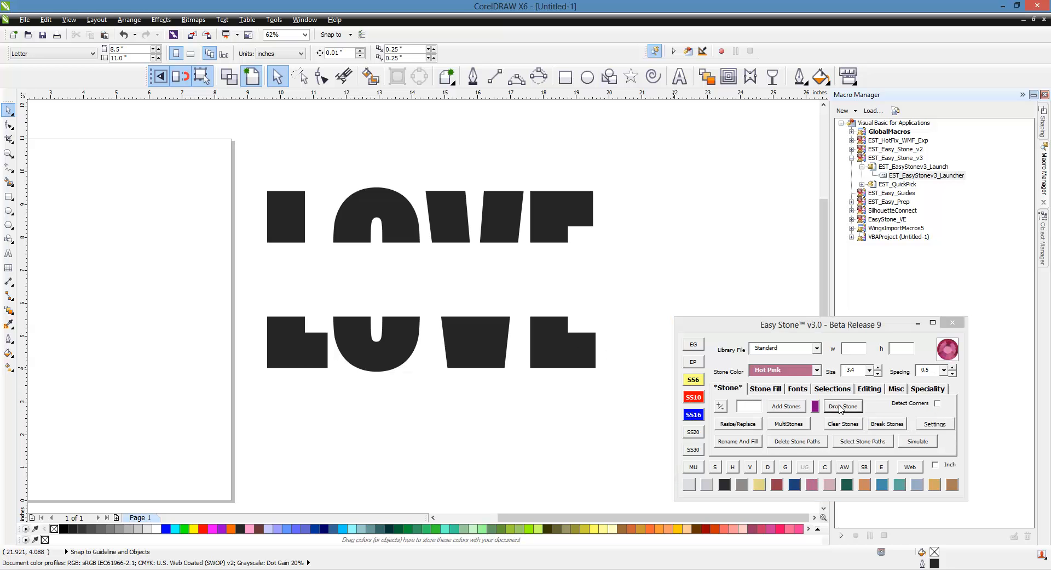
pyautogui.click(546, 355)
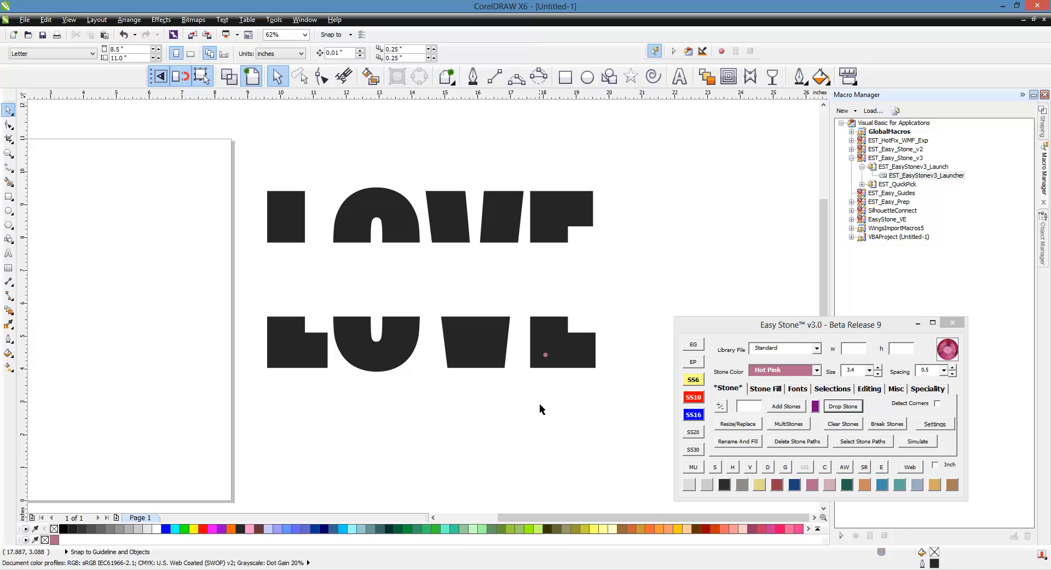
# Select the split LOVE shape and lock it as the background image.
pyautogui.click(548, 341)
pyautogui.click(928, 388)
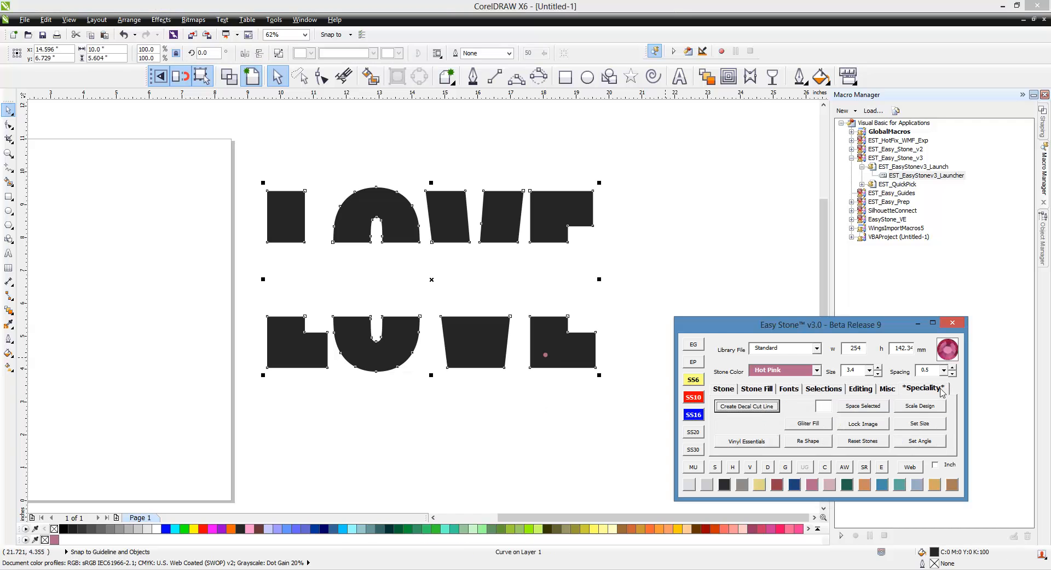
pyautogui.click(871, 424)
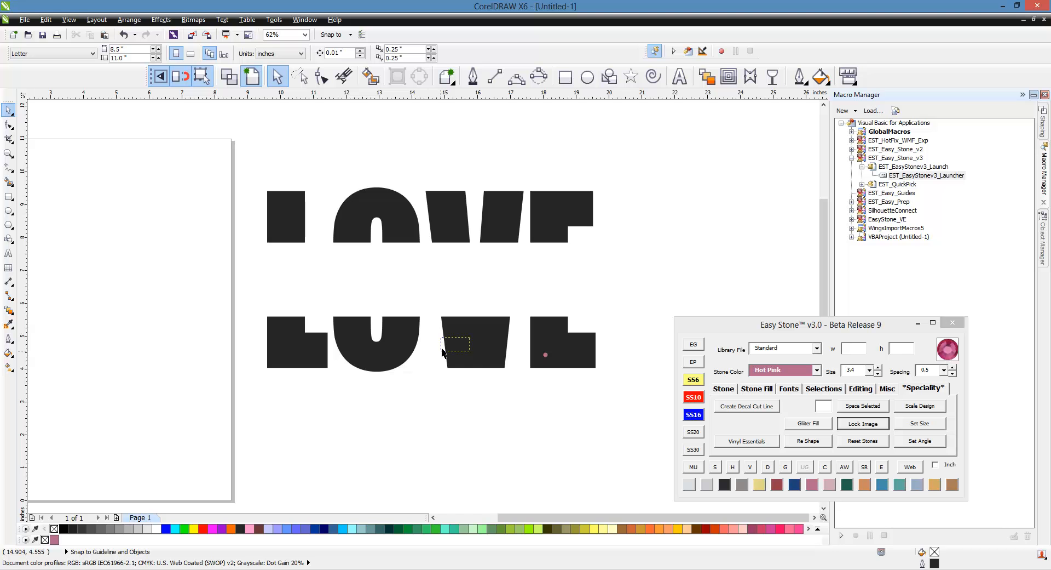
# Move the dropped stone into the bottom-left corner of the lower E piece, just inside its edges.
pyautogui.scroll(2, 499, 454)
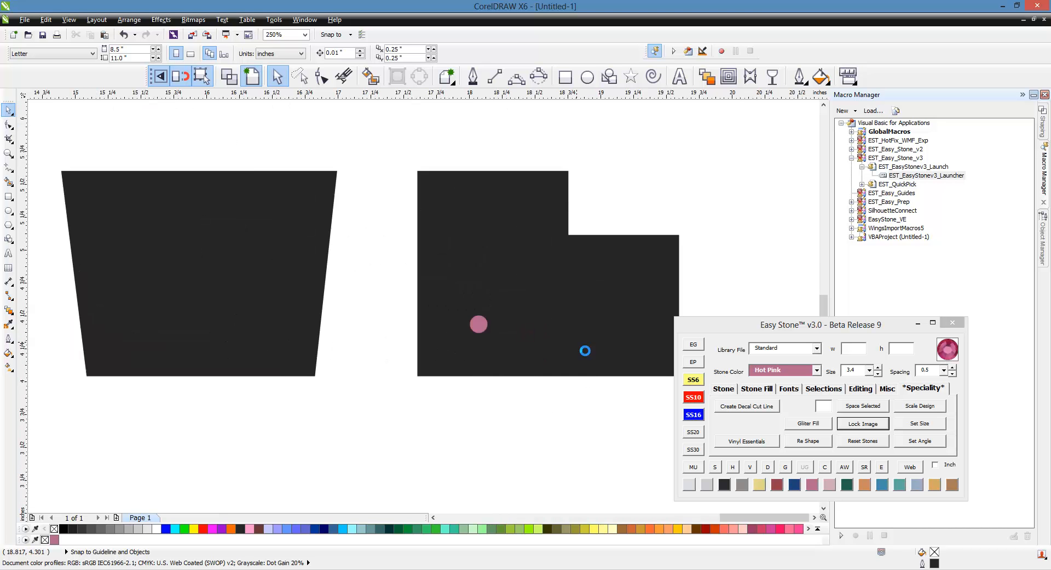
pyautogui.scroll(-2, 582, 285)
pyautogui.scroll(1, 351, 314)
pyautogui.scroll(1, 351, 315)
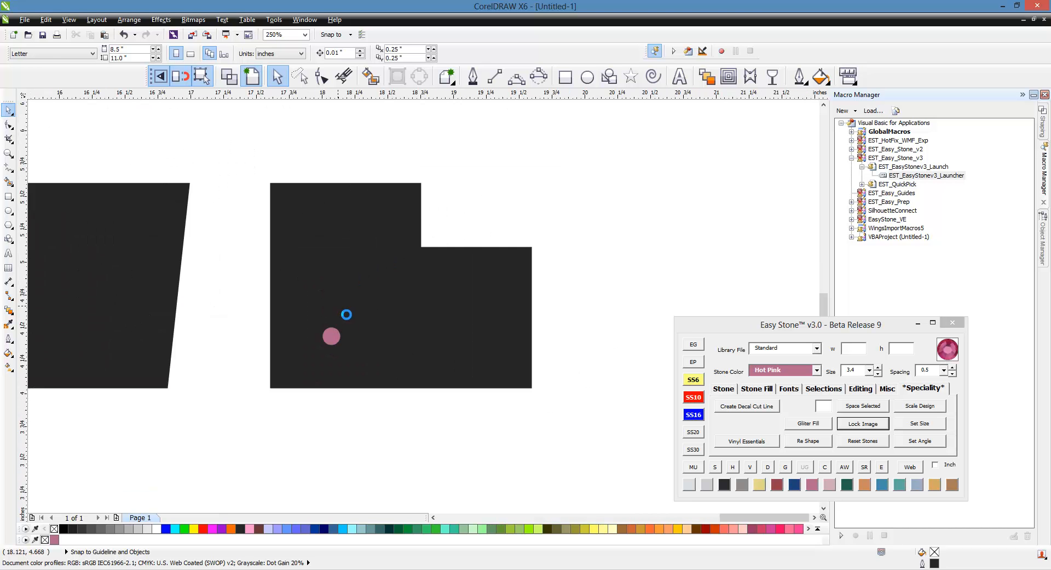
pyautogui.click(333, 343)
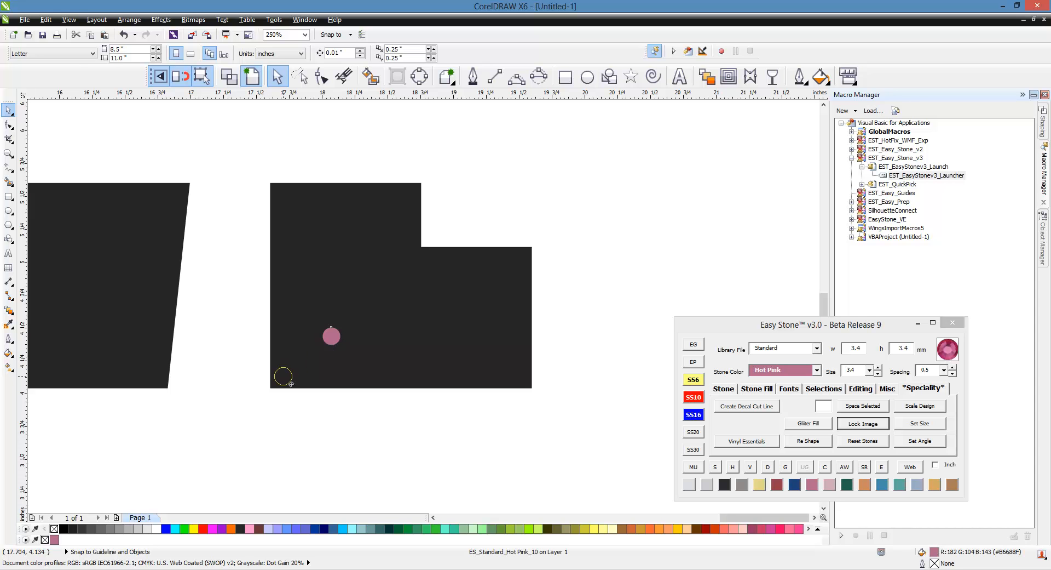
pyautogui.moveTo(286, 383); pyautogui.dragTo(286, 384)
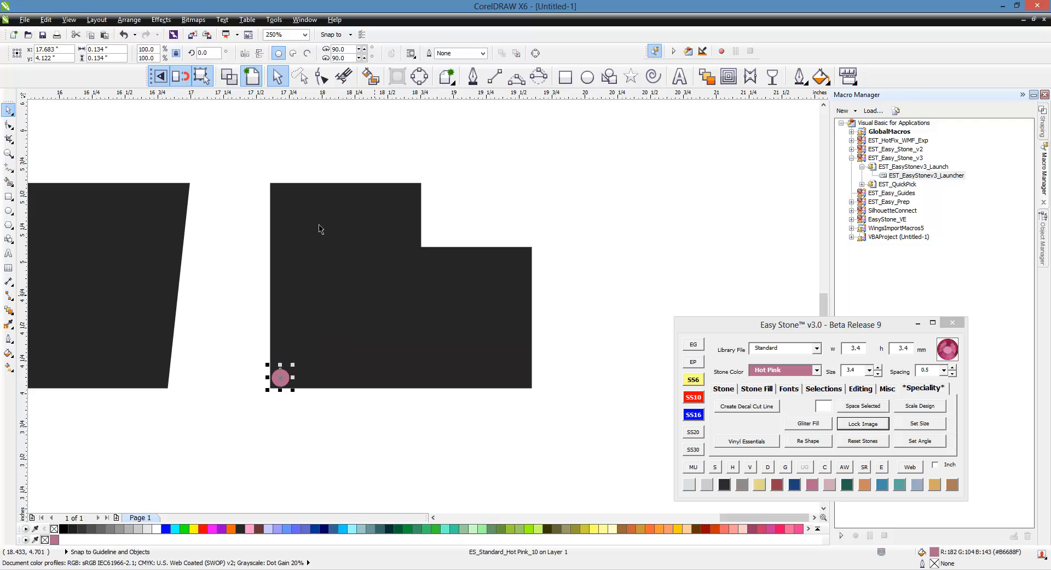
# Check the corner stone's fit against the E outline in wireframe view, restore the filled view, and deselect the stone.
pyautogui.click(228, 76)
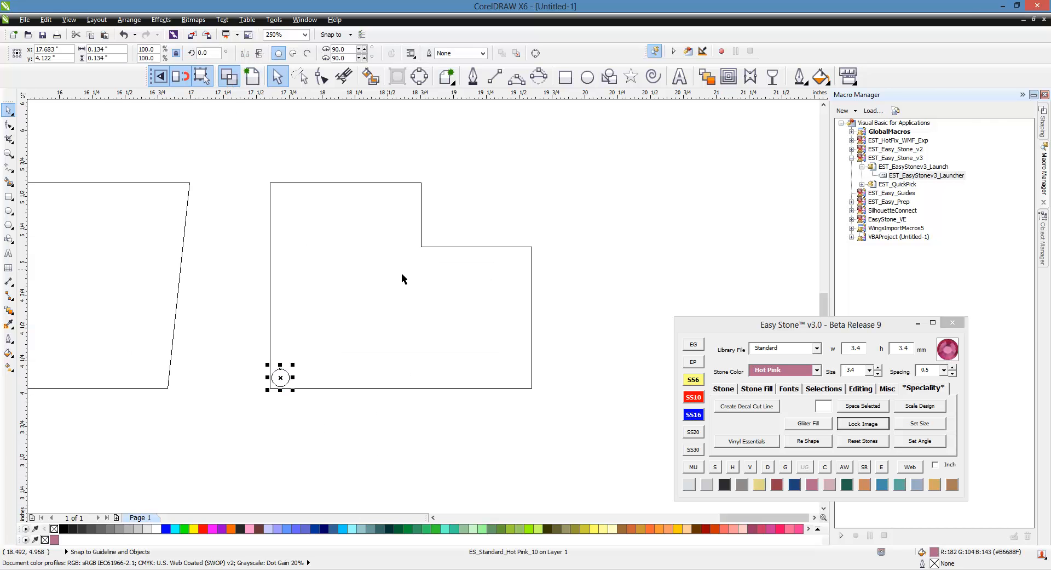
pyautogui.click(229, 77)
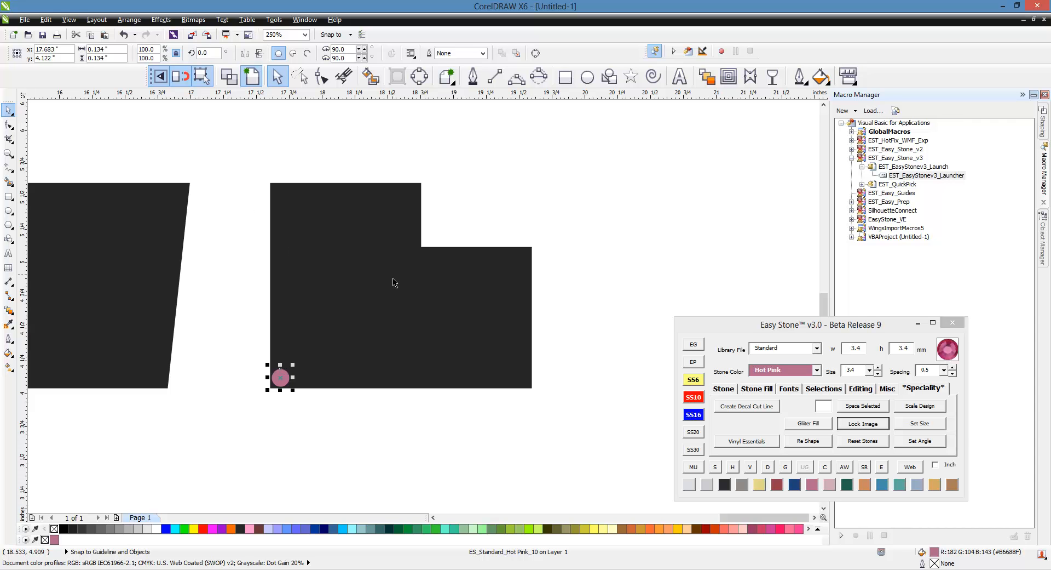
pyautogui.press('Escape')
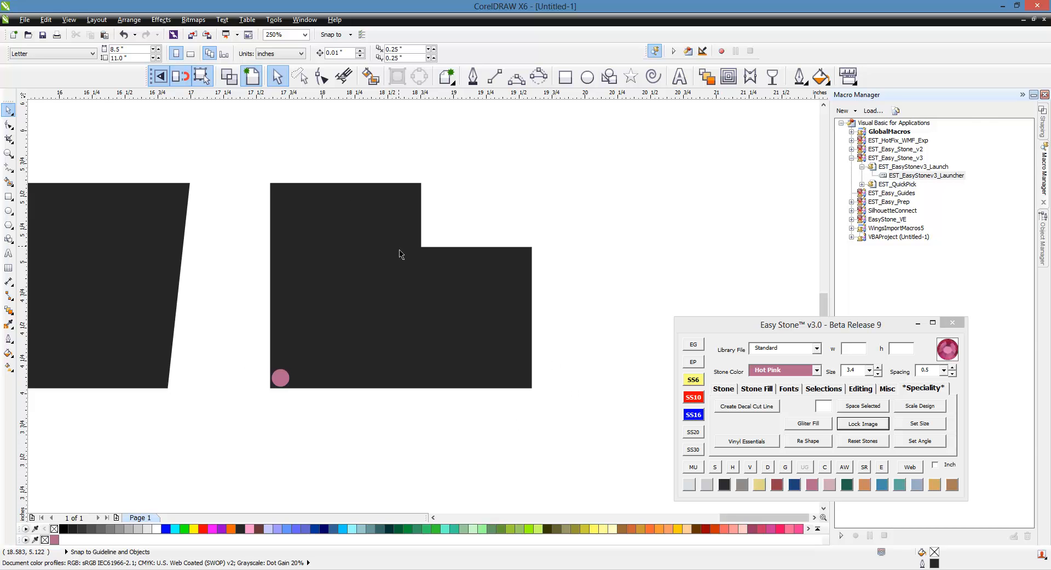
# Duplicate the corner stone upward nine times at the 3.9 mm offset to line the left edge of the lower E.
pyautogui.click(280, 377)
pyautogui.click(762, 388)
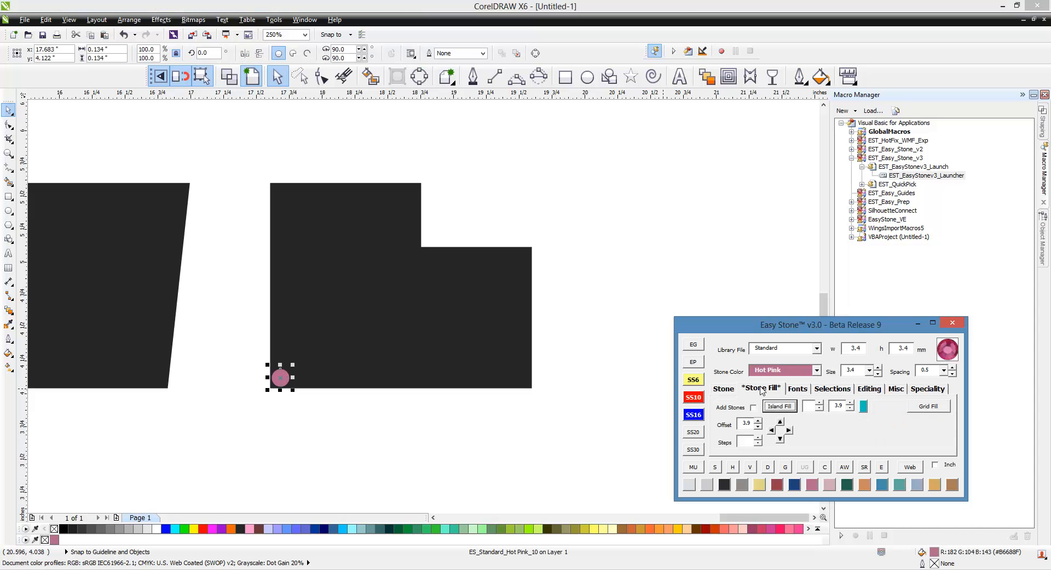
pyautogui.click(781, 421)
pyautogui.click(781, 421)
pyautogui.click(780, 421)
pyautogui.click(781, 421)
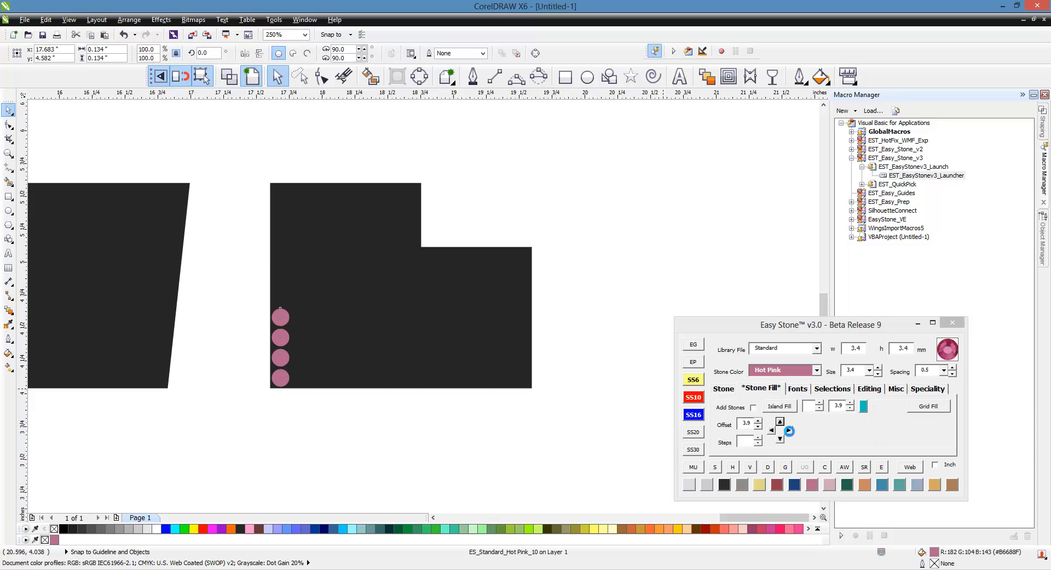
pyautogui.click(780, 421)
pyautogui.click(780, 421)
pyautogui.click(775, 405)
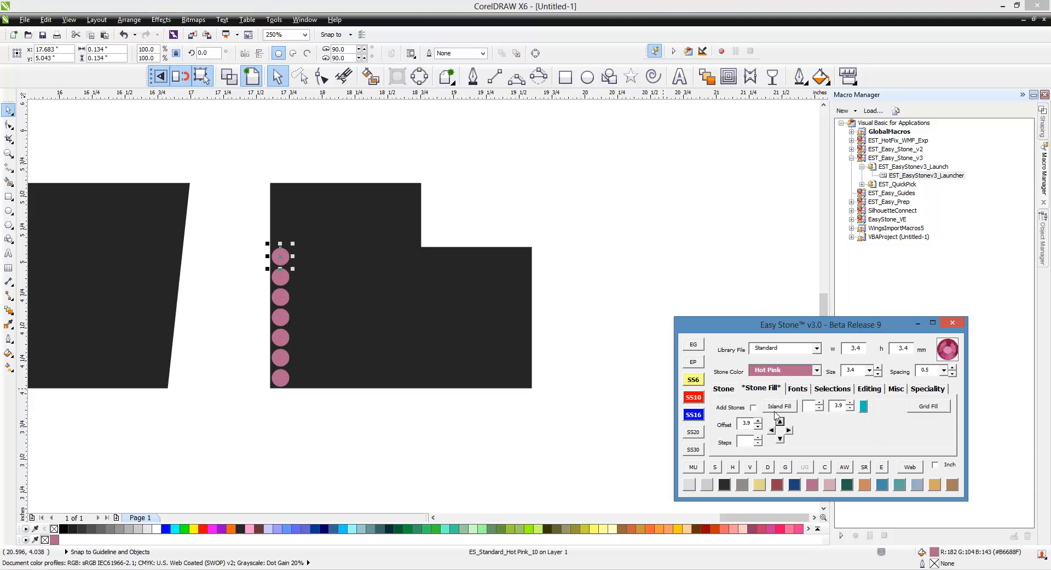
pyautogui.click(780, 421)
pyautogui.click(781, 421)
pyautogui.click(780, 421)
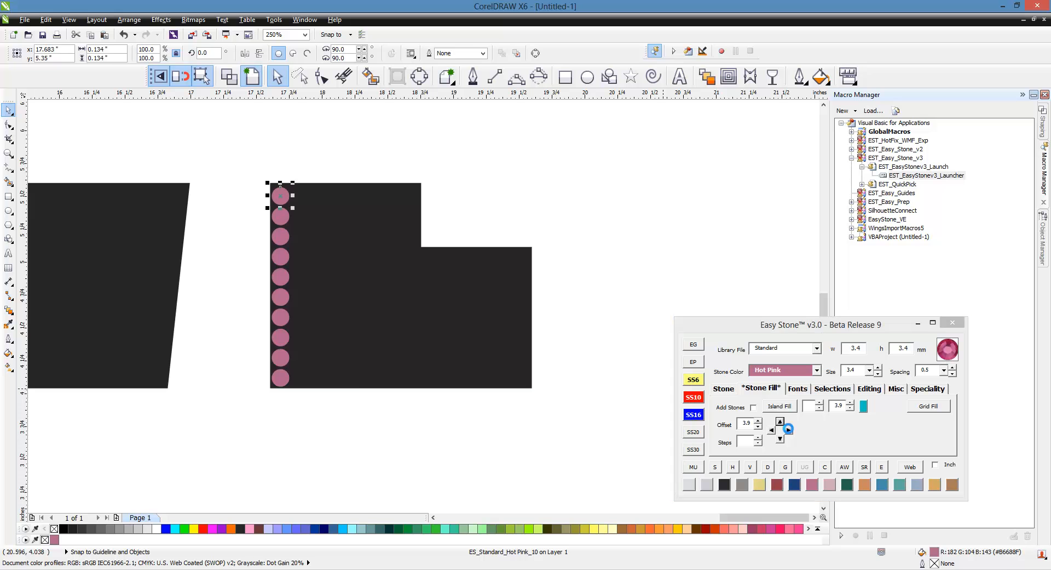
pyautogui.click(494, 449)
# Try to centre the column's bottom and top stones exactly on the left corners of the lower E piece.
pyautogui.scroll(2, 205, 262)
pyautogui.scroll(-2, 432, 266)
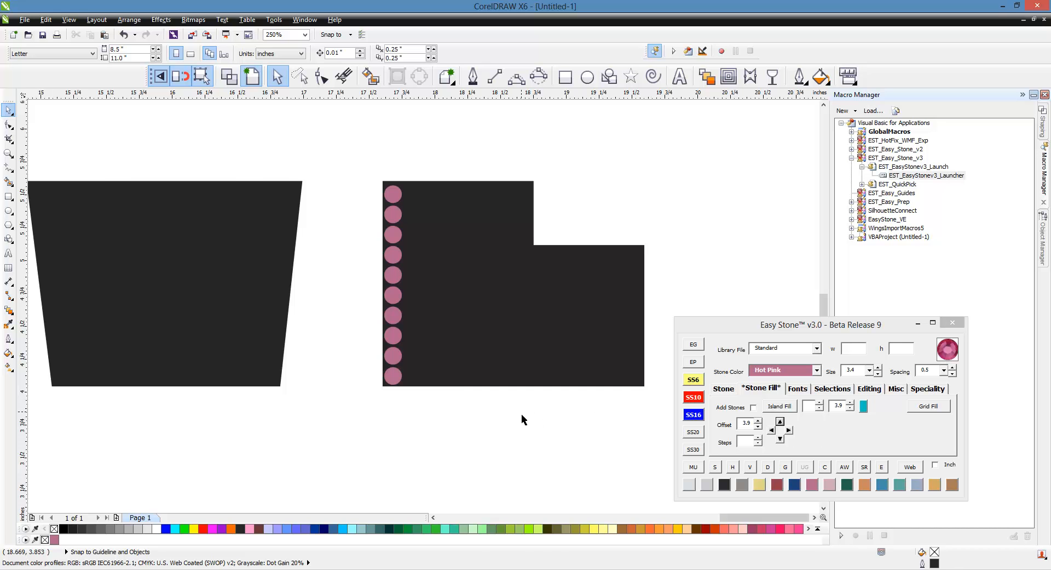
pyautogui.scroll(2, 367, 365)
pyautogui.click(427, 397)
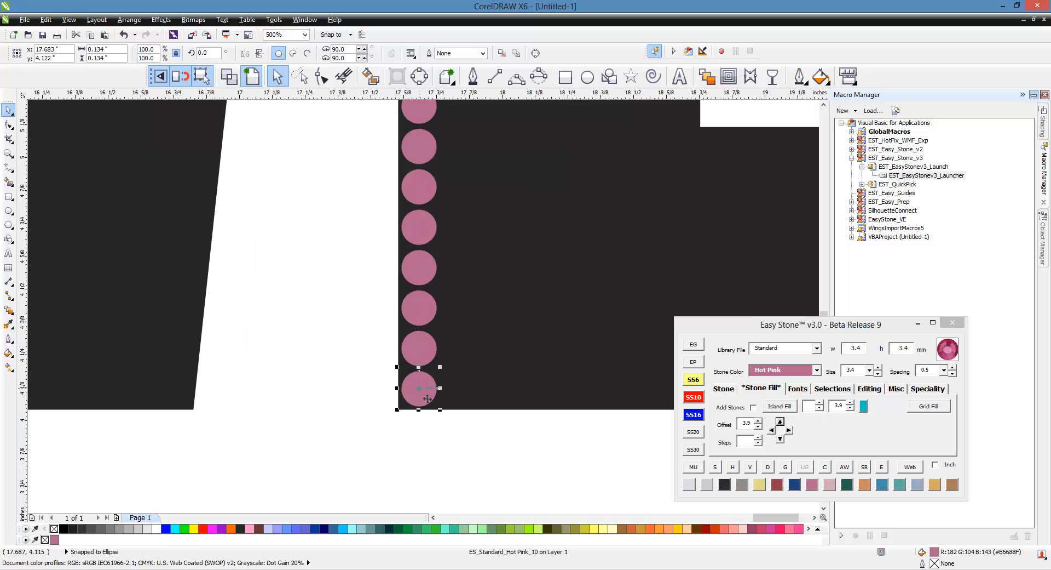
pyautogui.moveTo(428, 399); pyautogui.dragTo(407, 419)
pyautogui.scroll(-2, 394, 350)
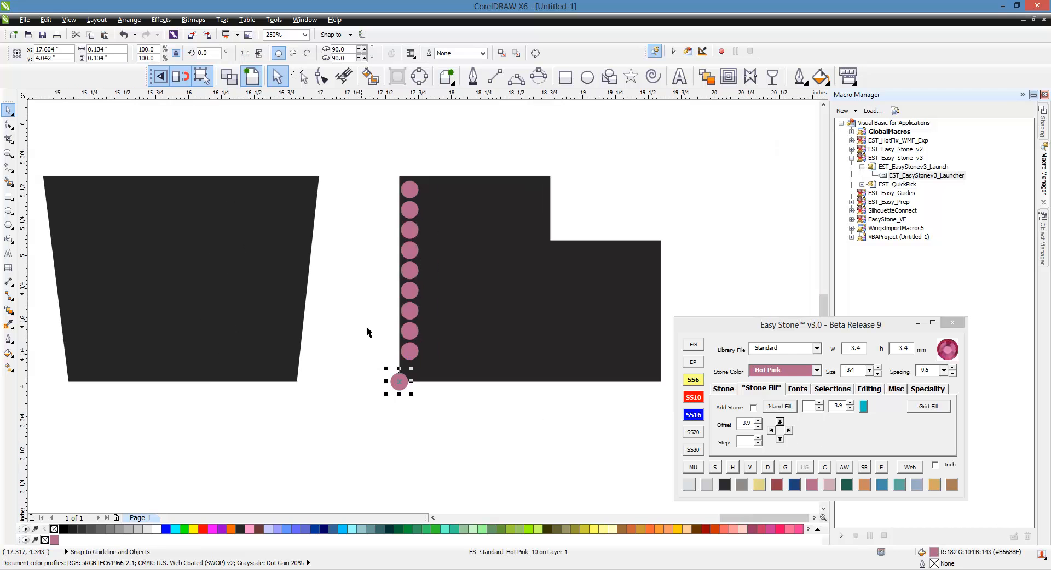
pyautogui.click(367, 327)
pyautogui.scroll(1, 407, 181)
pyautogui.moveTo(415, 203); pyautogui.dragTo(390, 170)
pyautogui.scroll(-1, 391, 170)
pyautogui.click(369, 172)
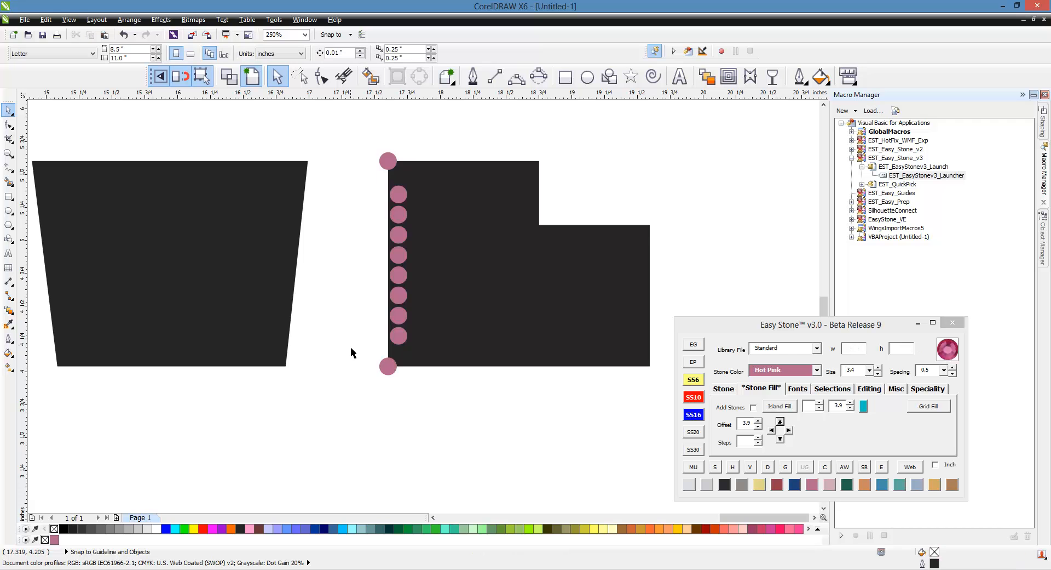
# Undo the moves of the column's top and bottom stones.
pyautogui.hotkey('ctrl', 'z')
pyautogui.hotkey('ctrl', 'z')
pyautogui.click(337, 359)
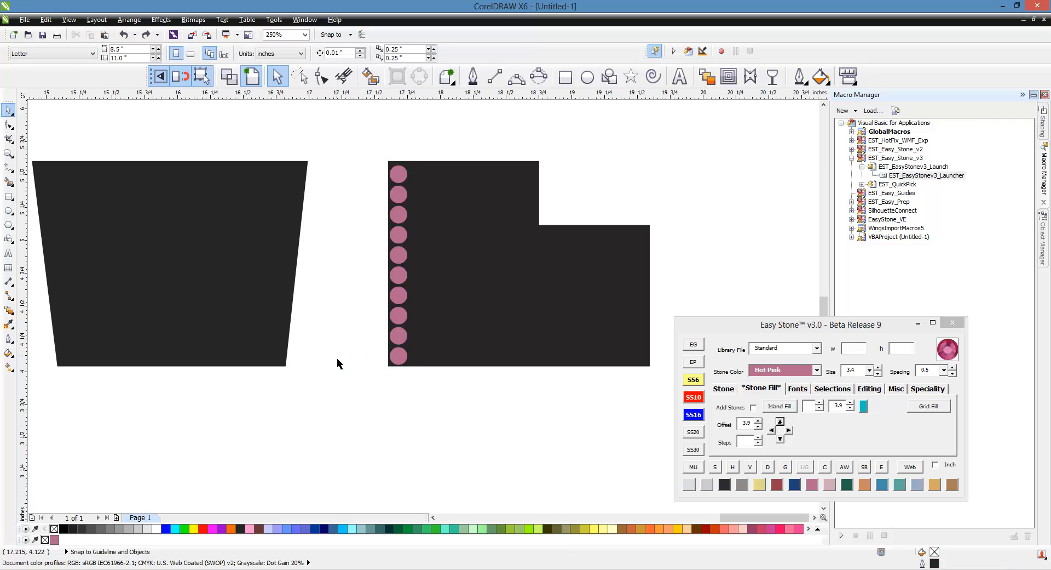
# Duplicate the column's top stone six times to the right at the 3.9 mm offset along the E's top edge.
pyautogui.click(399, 173)
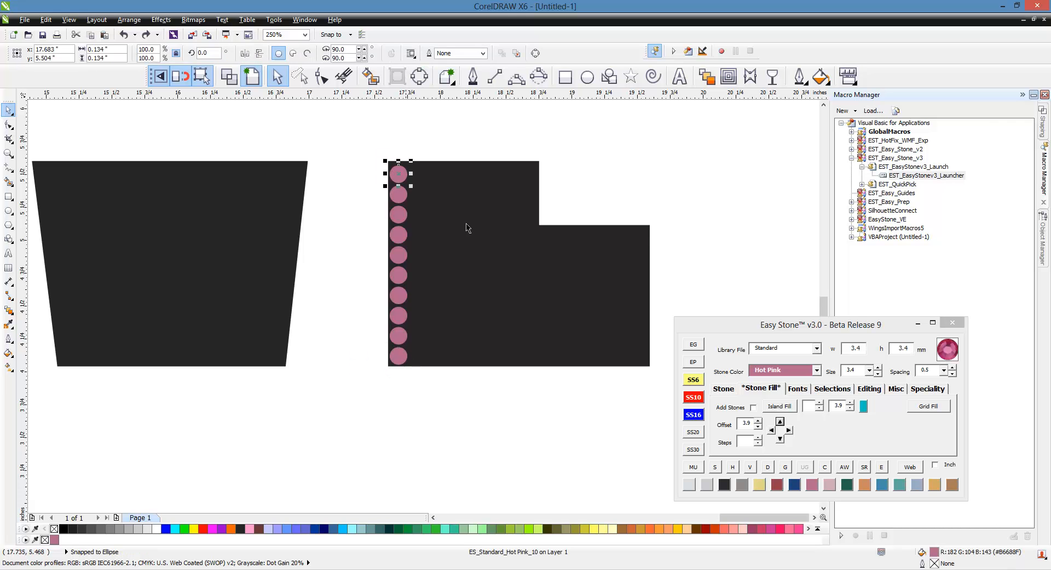
pyautogui.click(789, 430)
pyautogui.click(789, 429)
pyautogui.click(788, 430)
pyautogui.click(789, 430)
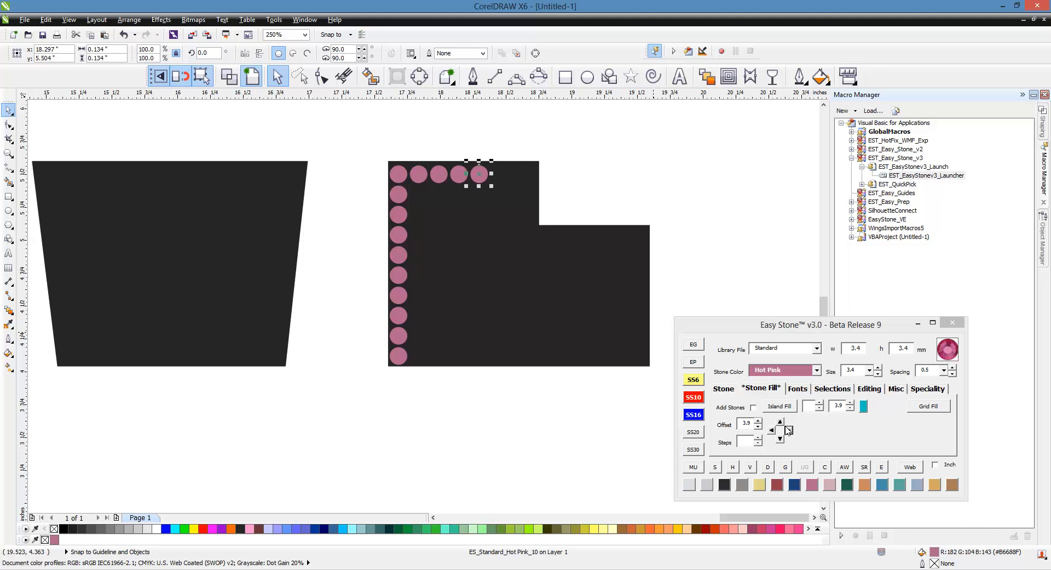
pyautogui.click(789, 430)
pyautogui.click(789, 430)
pyautogui.click(650, 201)
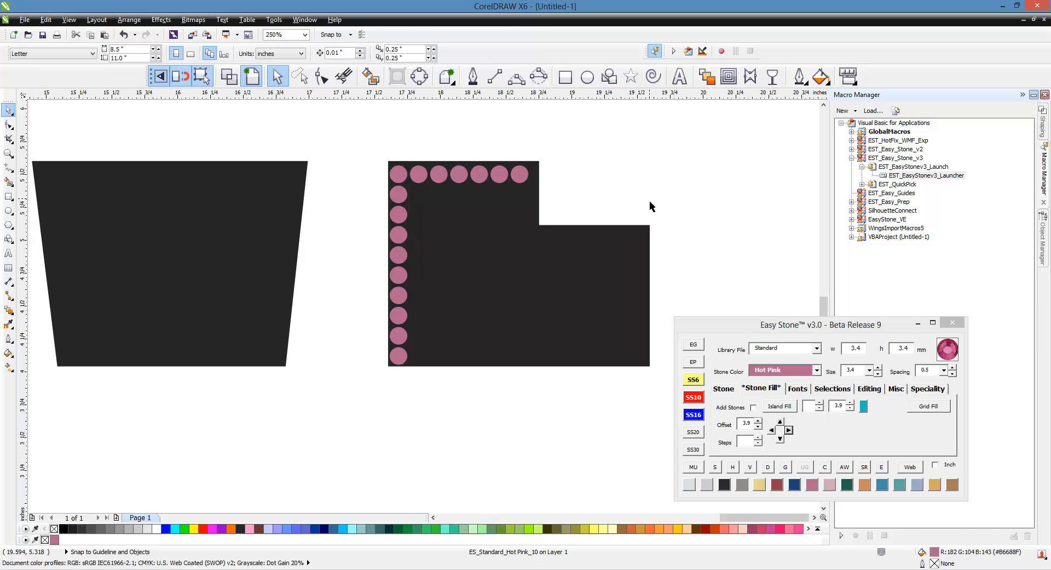
# Try to centre the two end stones of the top row on the E's upper corners, and undo both moves.
pyautogui.scroll(1, 512, 170)
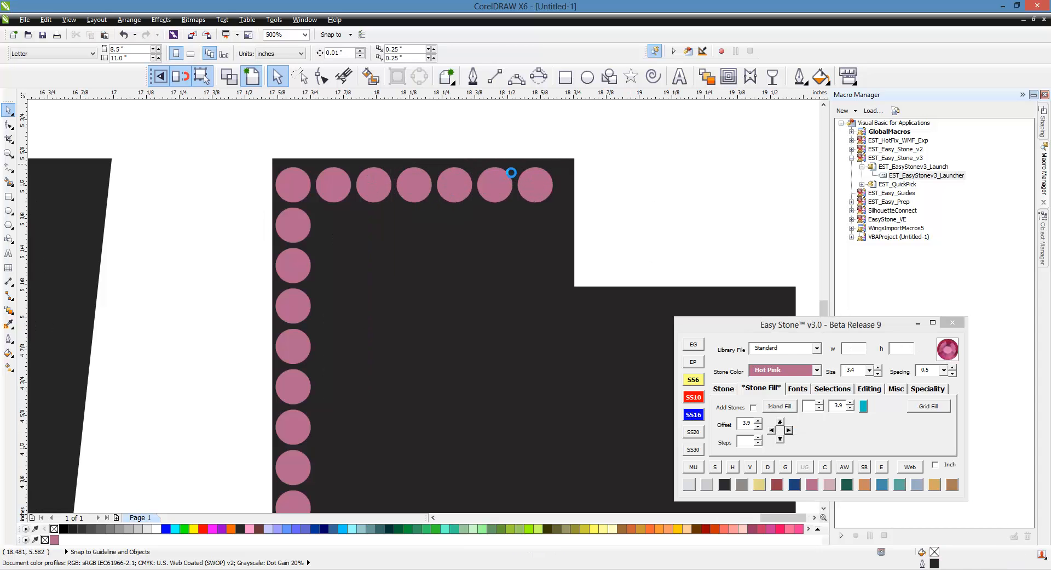
pyautogui.moveTo(547, 192); pyautogui.dragTo(586, 166)
pyautogui.click(300, 182)
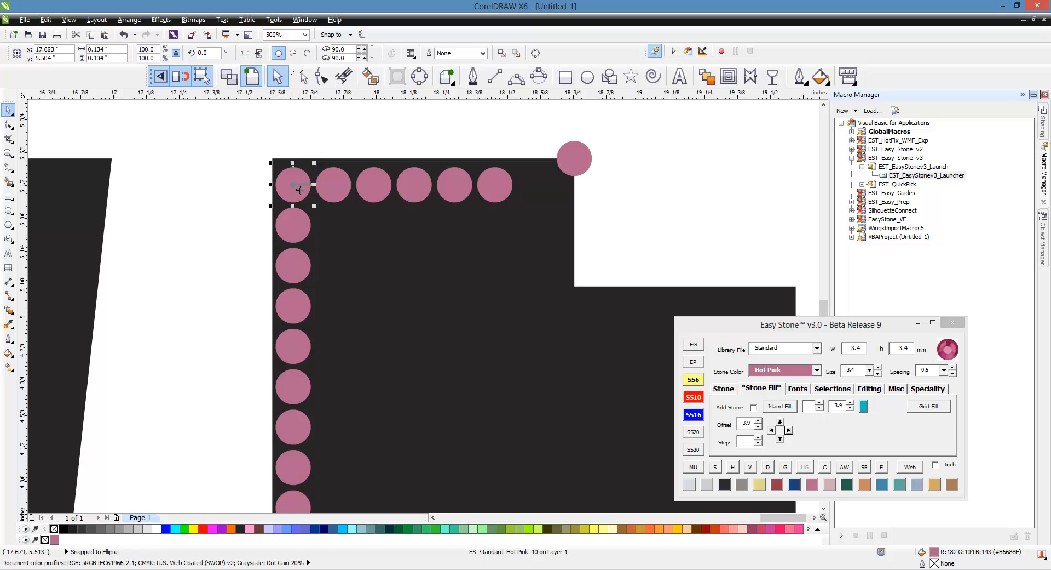
pyautogui.moveTo(300, 186); pyautogui.dragTo(279, 163)
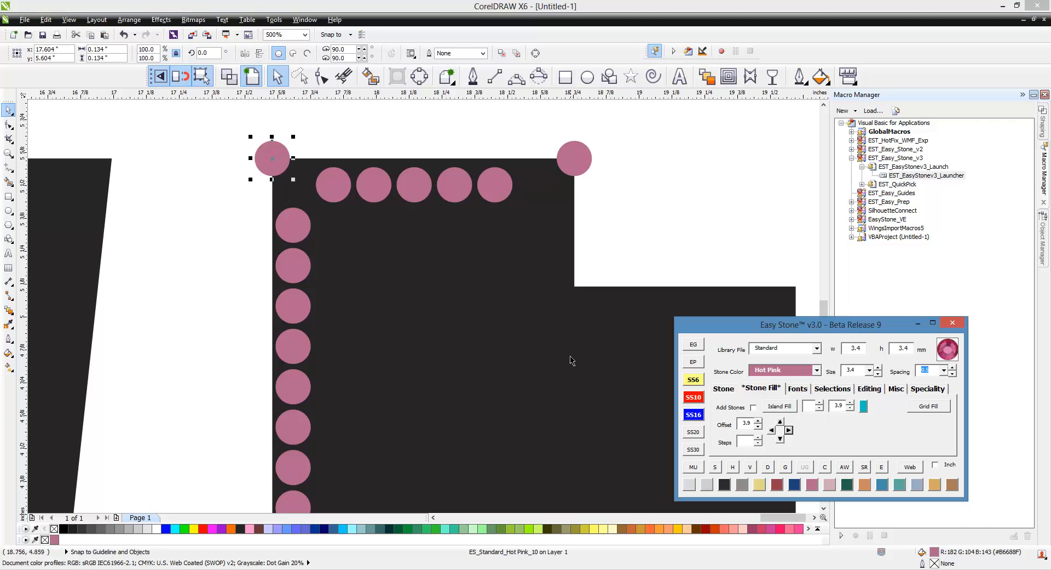
pyautogui.click(596, 214)
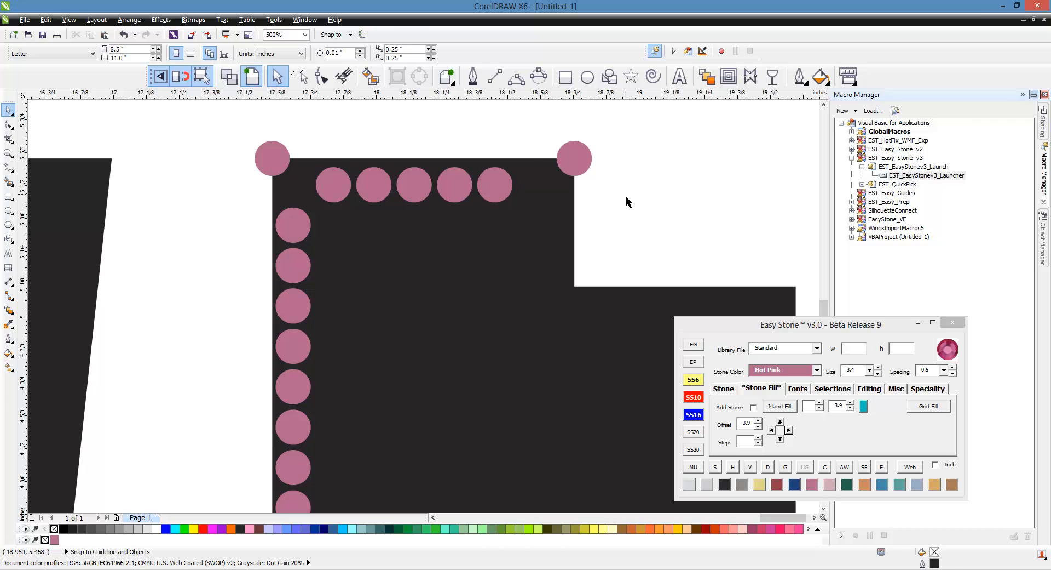
pyautogui.hotkey('ctrl', 'z')
pyautogui.hotkey('ctrl', 'z')
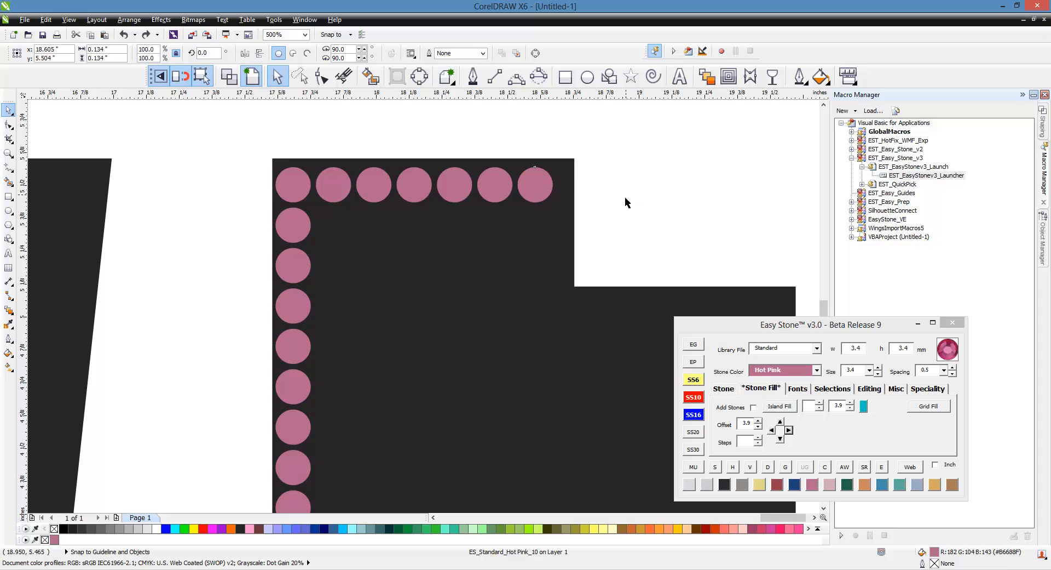
# Duplicate the six stones right of the corner stone in the lower E's top row downward nine times at the 3.9 mm offset.
pyautogui.scroll(-2, 398, 173)
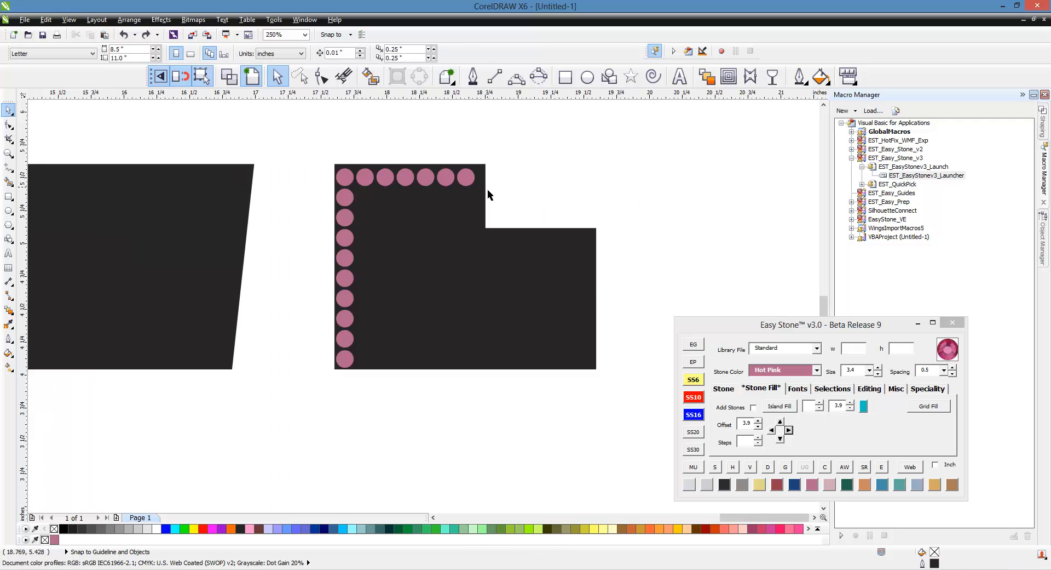
pyautogui.moveTo(534, 151); pyautogui.dragTo(354, 204)
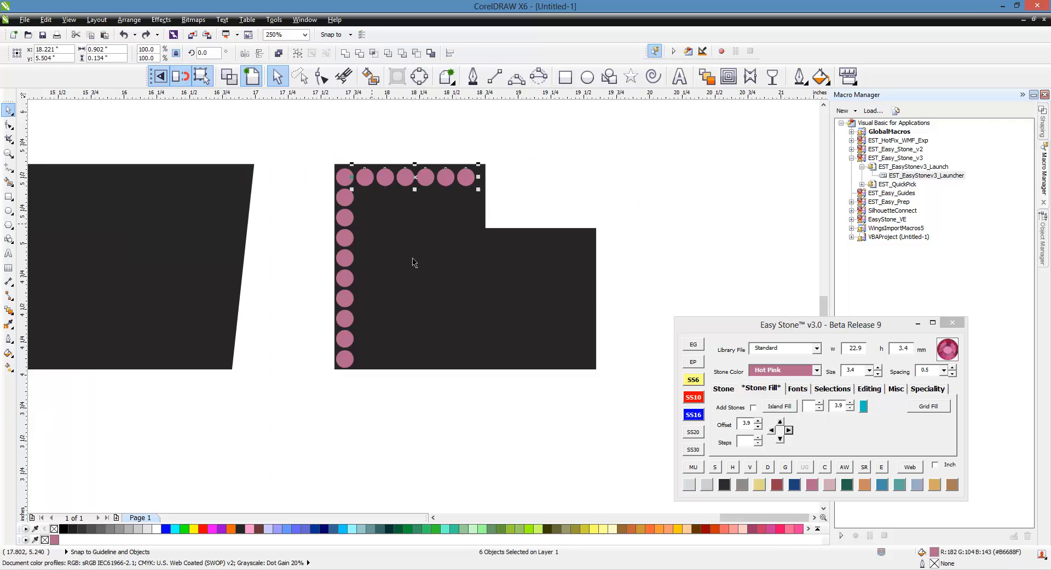
pyautogui.click(781, 438)
pyautogui.click(780, 438)
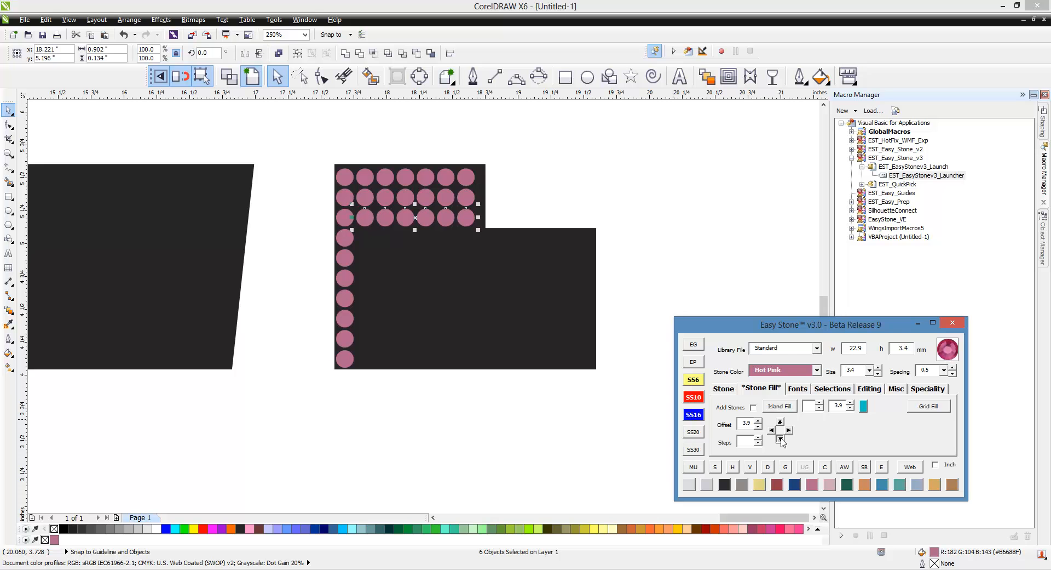
pyautogui.click(781, 438)
pyautogui.click(780, 438)
pyautogui.click(780, 438)
pyautogui.click(780, 438)
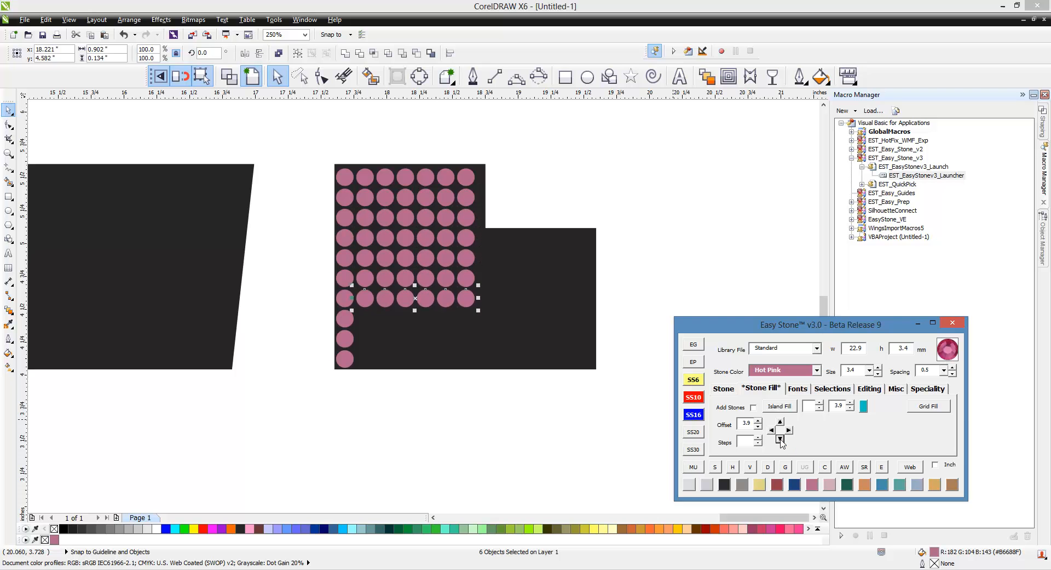
pyautogui.click(780, 438)
pyautogui.click(780, 438)
pyautogui.click(477, 407)
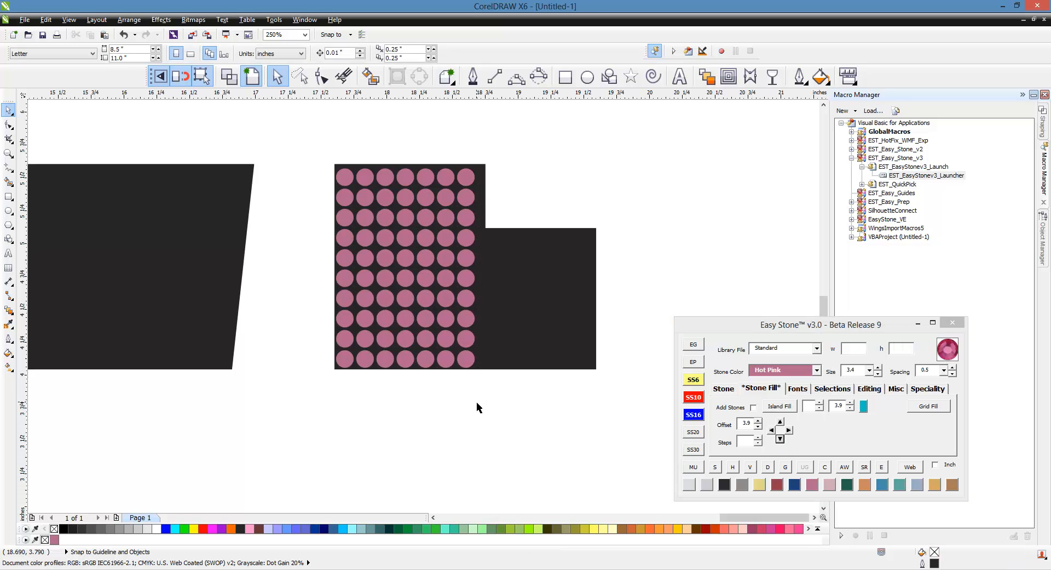
# Duplicate the lower seven stones of the rightmost column six times to the right at the 3.9 mm offset, filling the lower E's arm.
pyautogui.moveTo(454, 389); pyautogui.dragTo(505, 229)
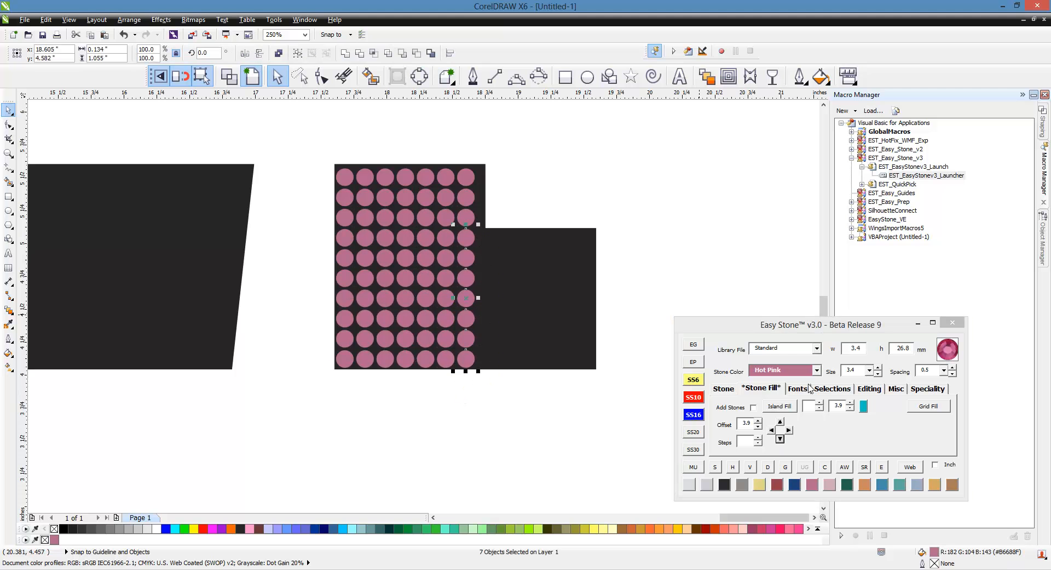
pyautogui.click(789, 429)
pyautogui.click(789, 429)
pyautogui.click(789, 430)
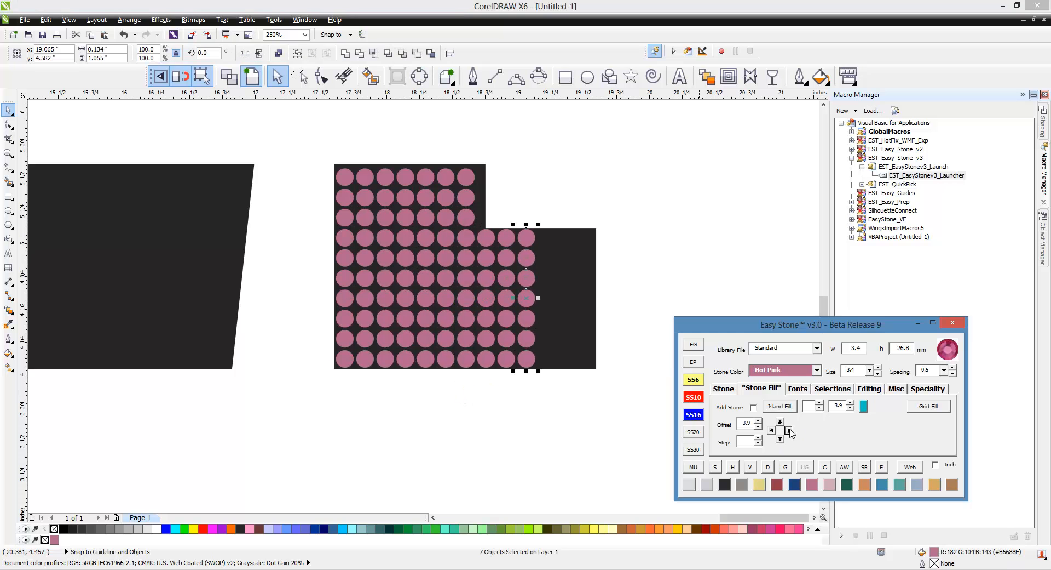
pyautogui.click(789, 430)
pyautogui.click(654, 216)
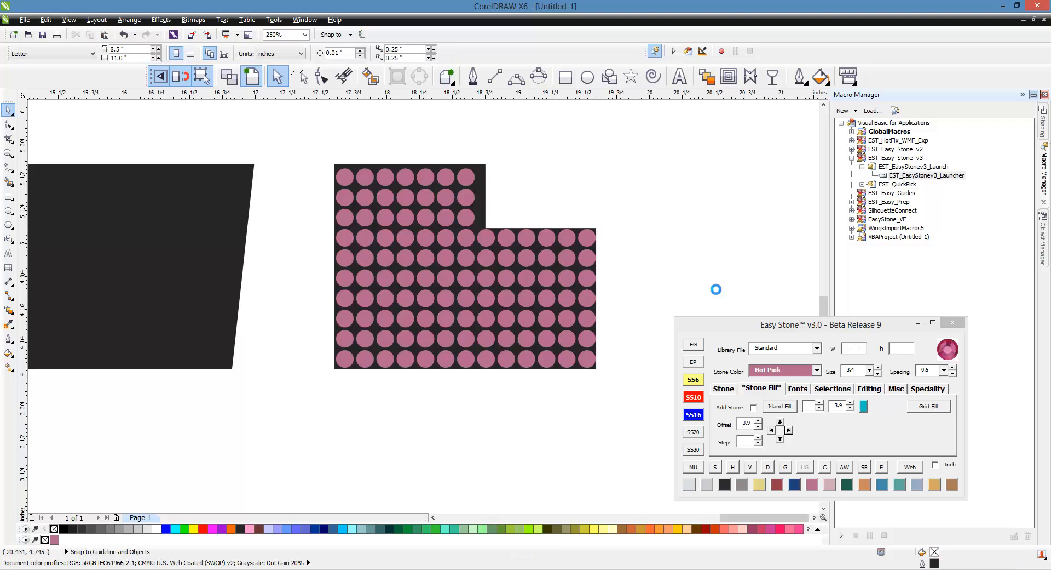
# Place a vertically mirrored copy of all the lower E's stones above the upper E piece.
pyautogui.scroll(-3, 715, 289)
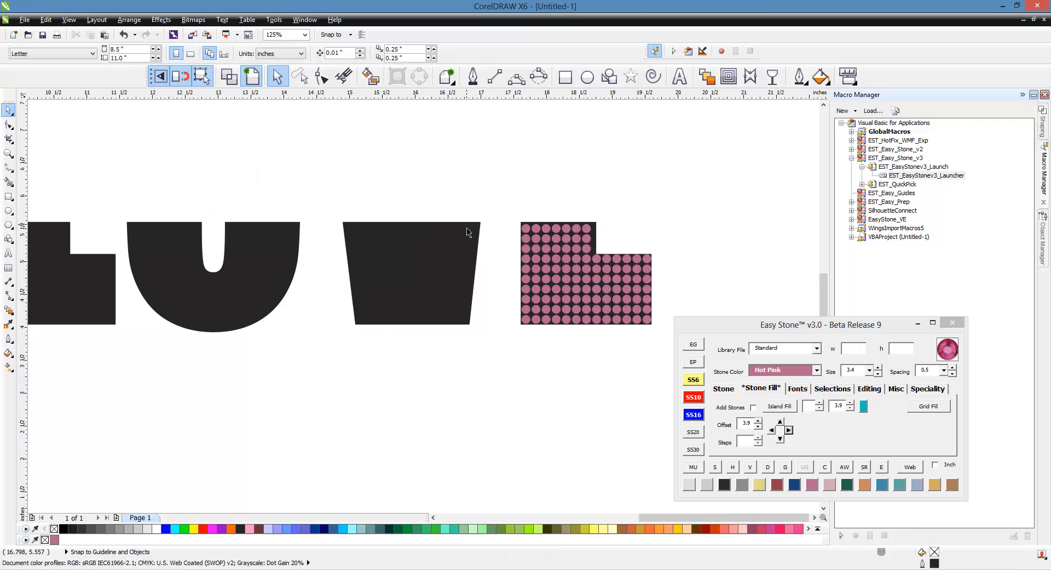
pyautogui.scroll(-2, 448, 364)
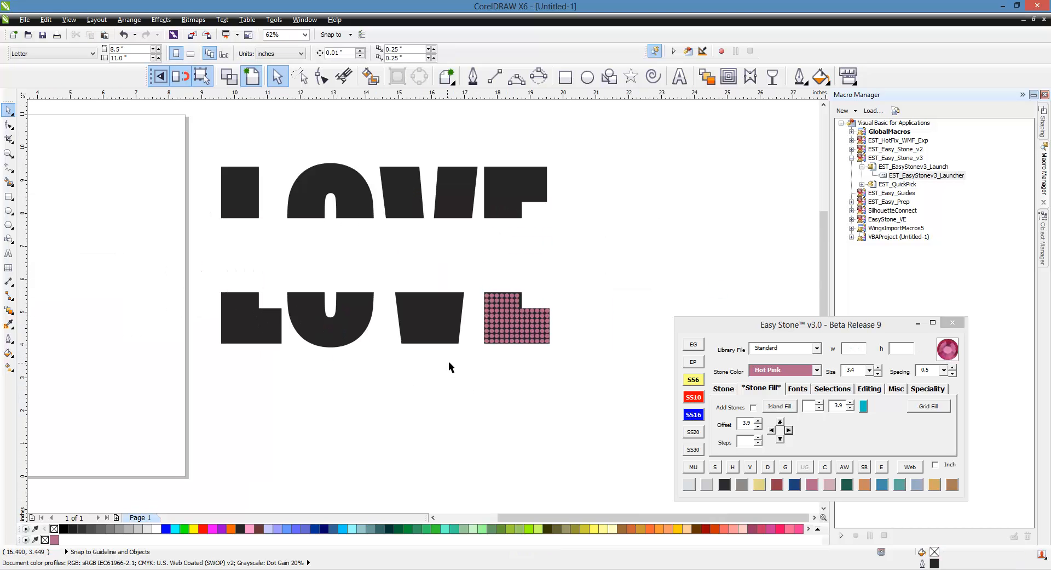
pyautogui.scroll(2, 520, 261)
pyautogui.scroll(-1, 520, 261)
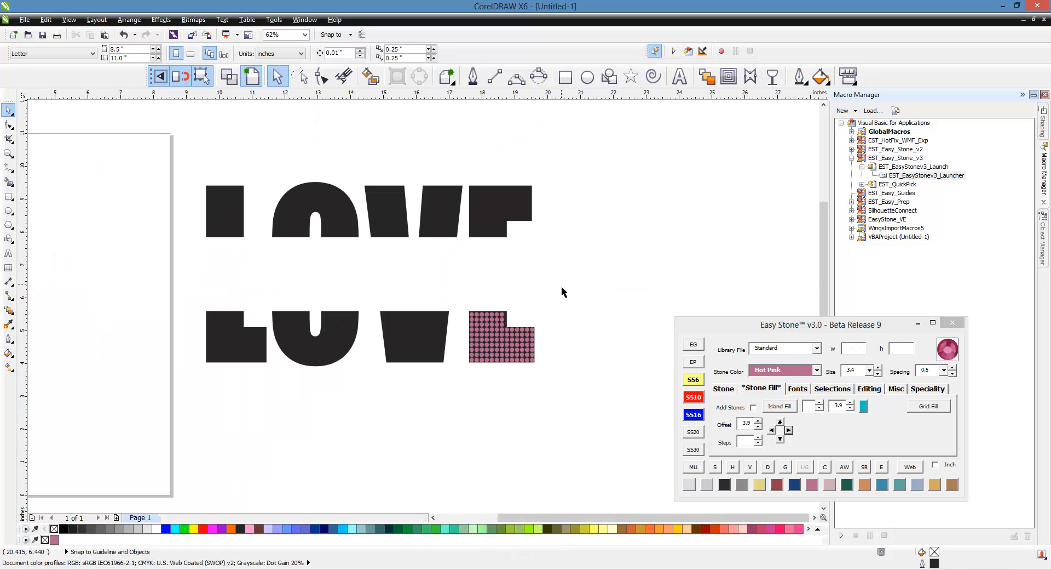
pyautogui.moveTo(562, 292); pyautogui.dragTo(460, 397)
pyautogui.moveTo(494, 344); pyautogui.dragTo(499, 142)
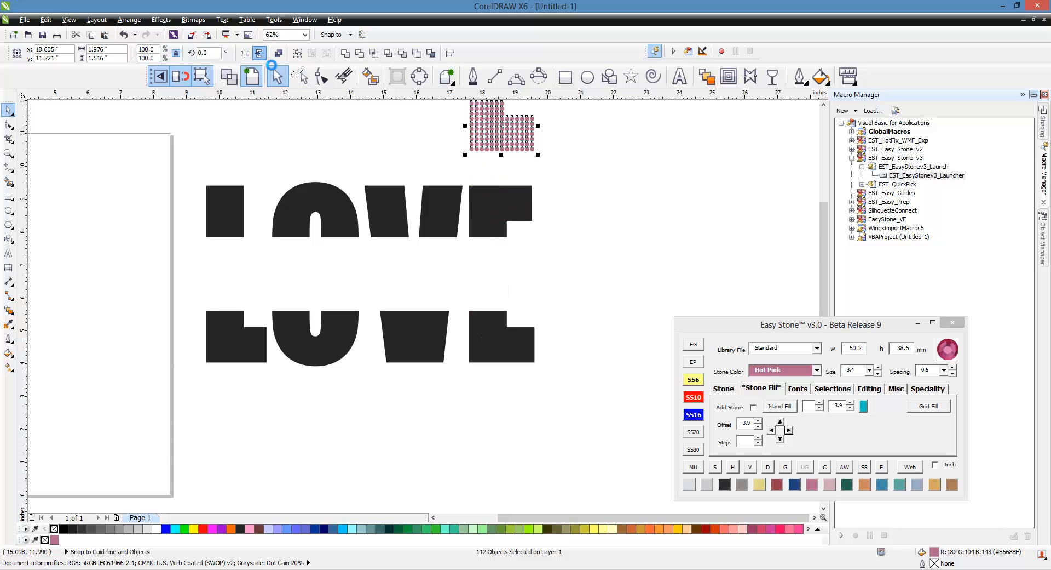
pyautogui.hotkey('ctrl', 'z')
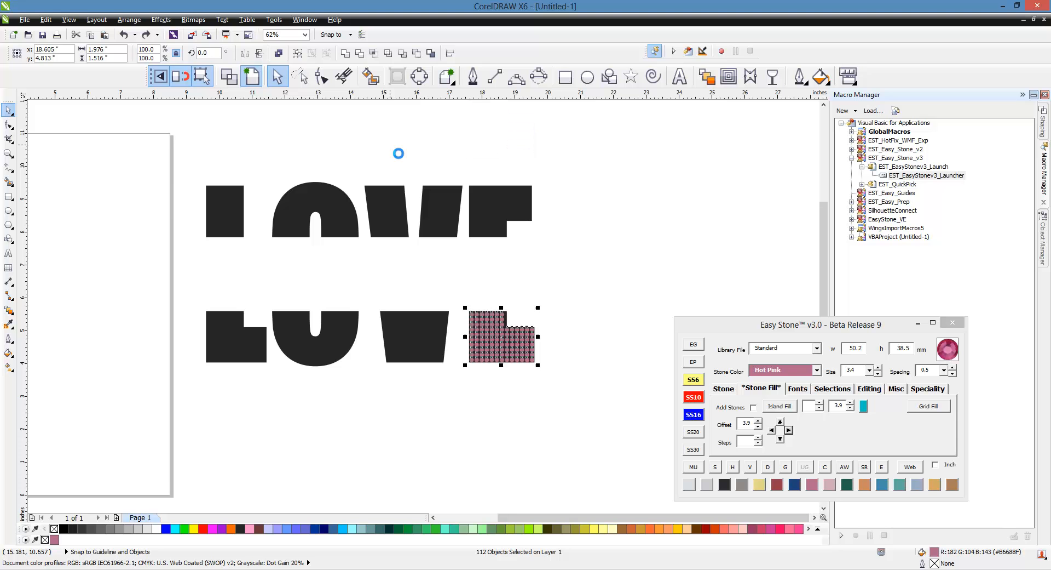
pyautogui.moveTo(490, 337); pyautogui.dragTo(486, 145)
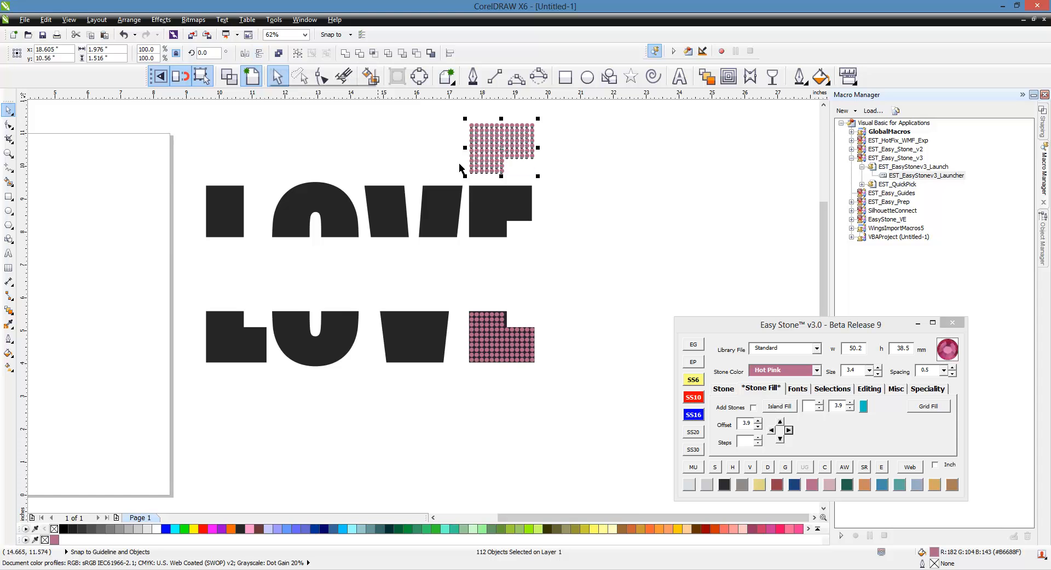
# Move the mirrored stones onto the upper E piece, fitting them to its upper-left corner.
pyautogui.scroll(2, 500, 143)
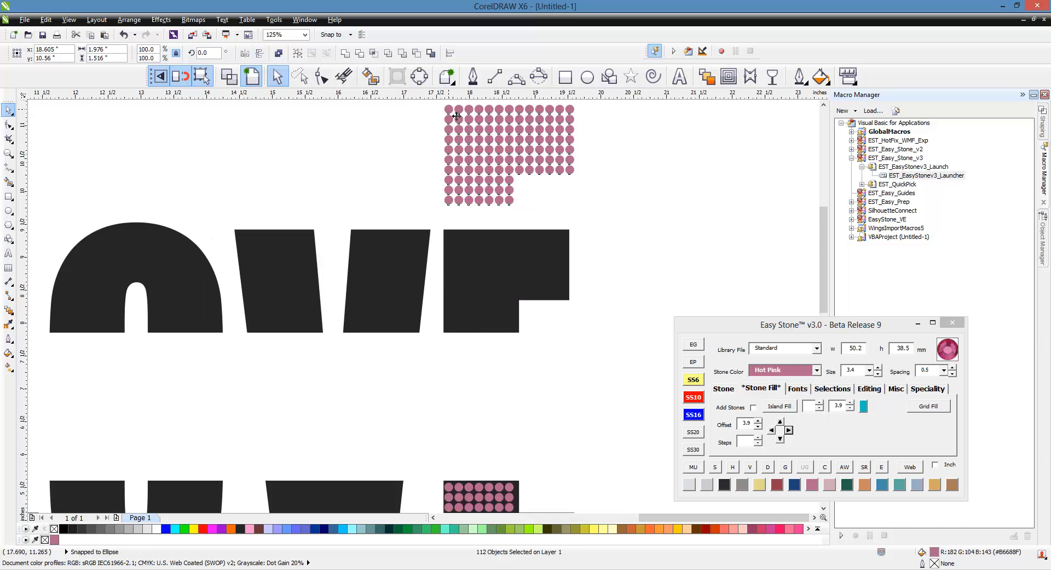
pyautogui.moveTo(456, 116); pyautogui.dragTo(490, 211)
pyautogui.scroll(6, 456, 246)
pyautogui.scroll(-6, 490, 210)
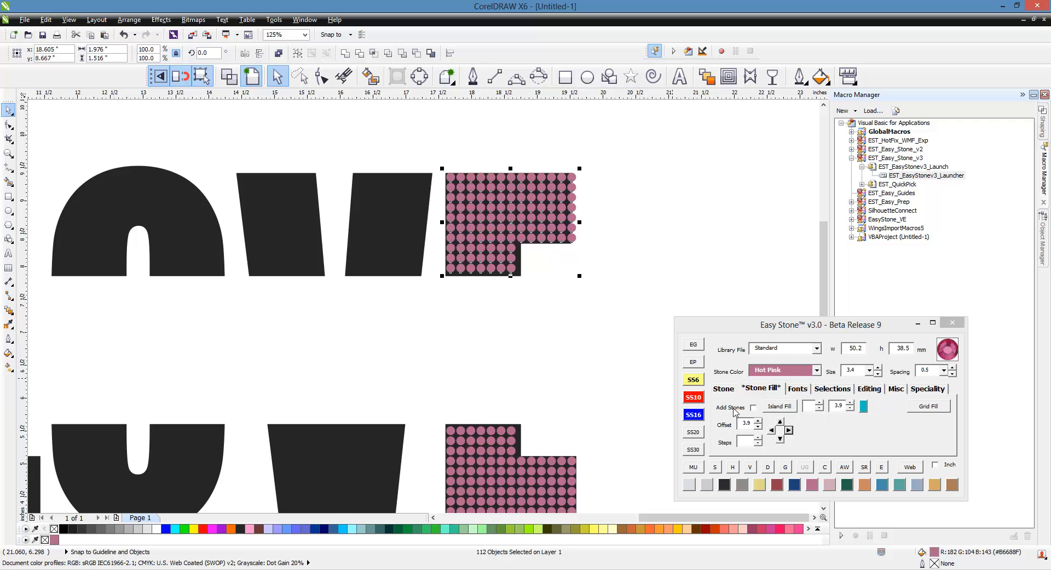
pyautogui.click(698, 399)
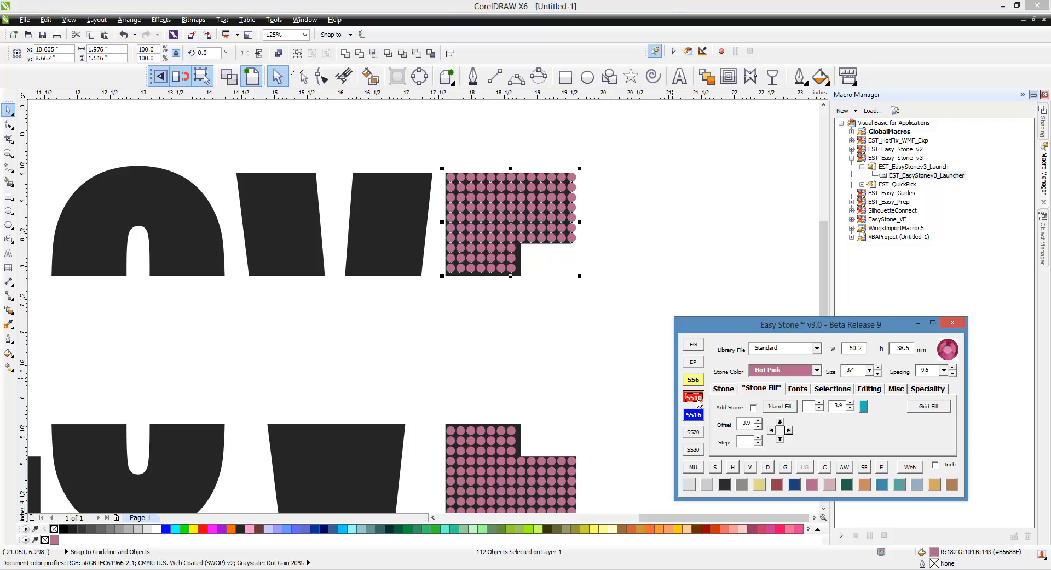
pyautogui.click(621, 248)
# Copy ten stones of the lower E's bottom row to the lower V's bottom edge and duplicate the left end stone once leftward at 3.9 mm.
pyautogui.scroll(-2, 634, 243)
pyautogui.scroll(2, 546, 387)
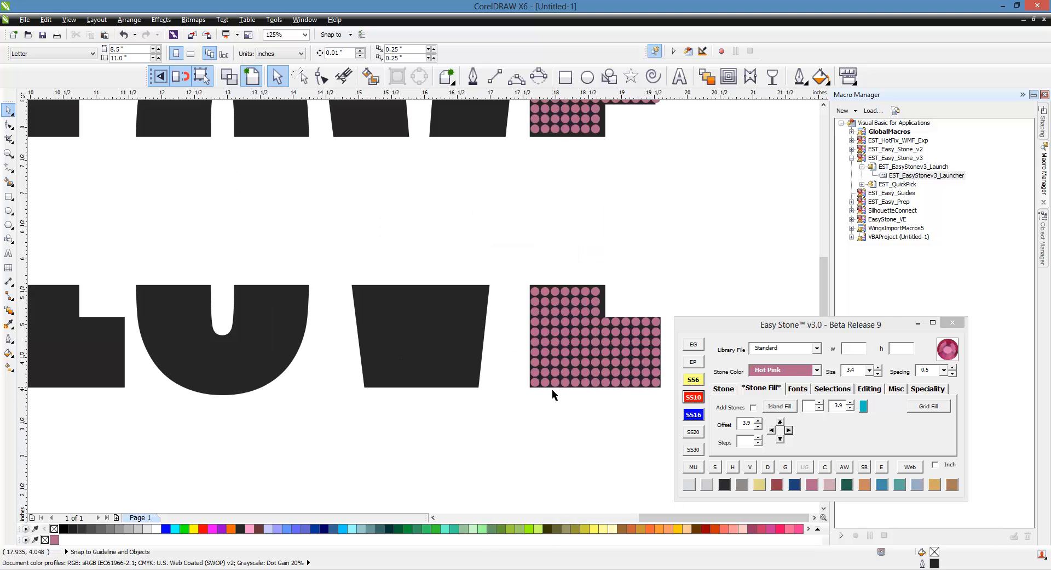
pyautogui.moveTo(514, 400); pyautogui.dragTo(635, 375)
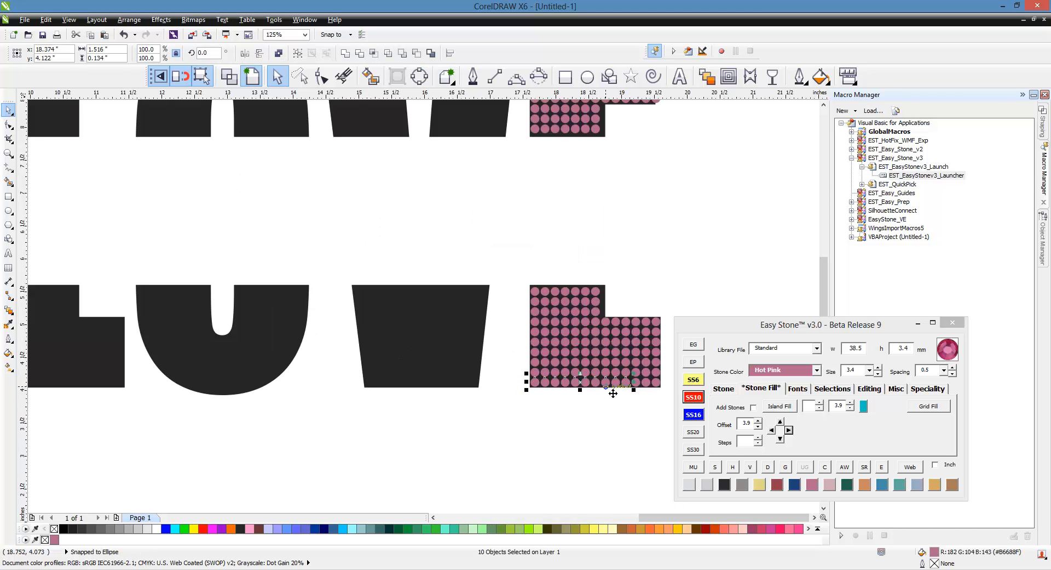
pyautogui.moveTo(613, 389); pyautogui.dragTo(456, 408)
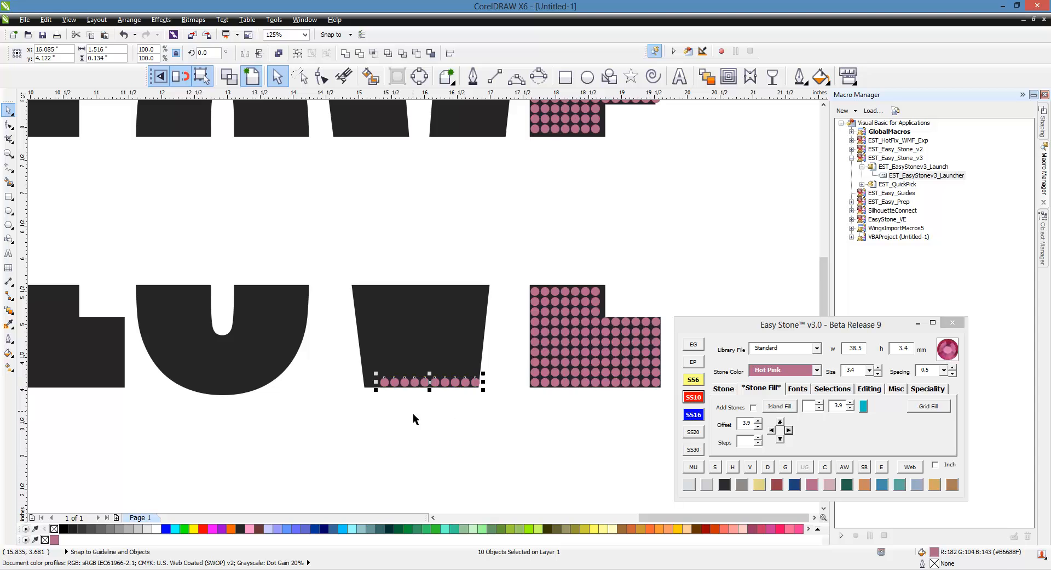
pyautogui.scroll(3, 378, 383)
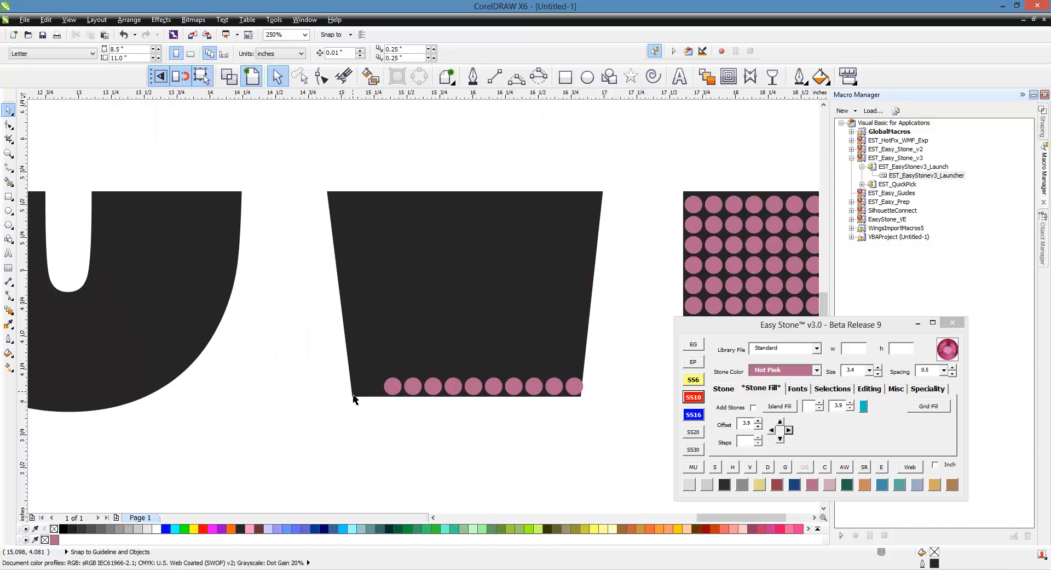
pyautogui.click(388, 393)
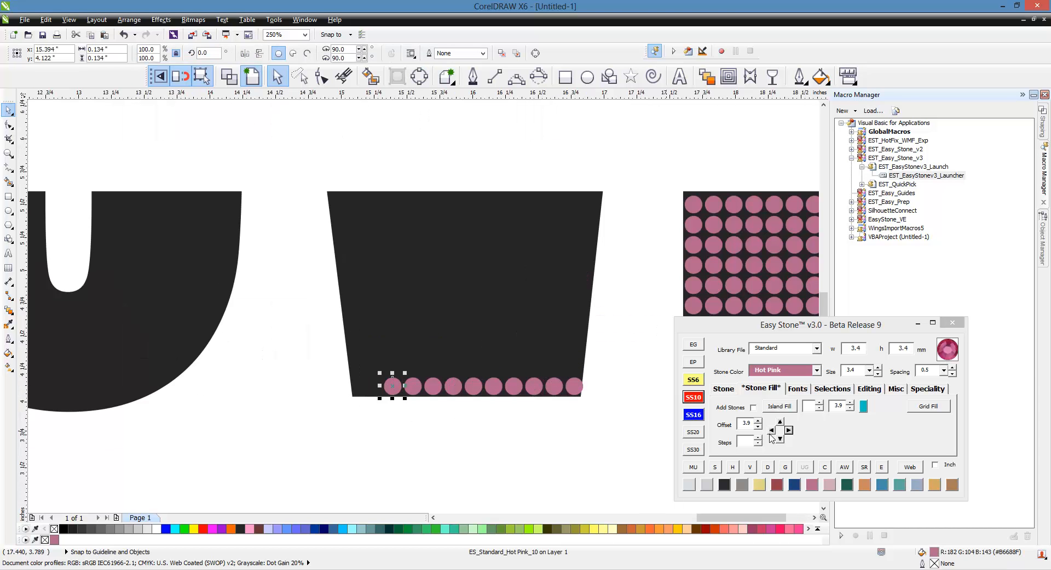
pyautogui.click(771, 430)
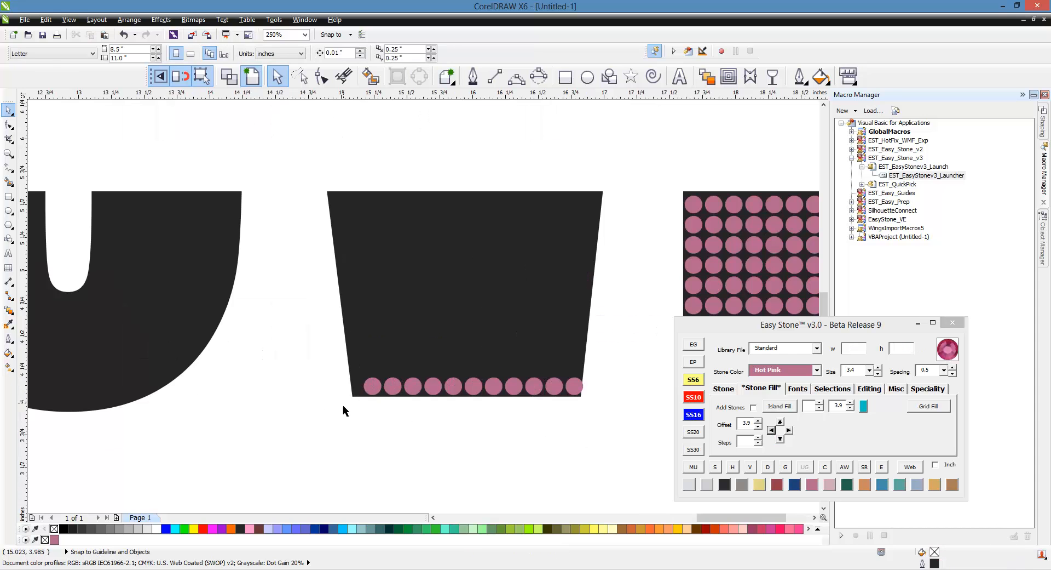
# Shift the eleven-stone row left so it sits centred between the slanted sides of the lower V piece.
pyautogui.moveTo(326, 412); pyautogui.dragTo(614, 375)
pyautogui.scroll(1, 560, 403)
pyautogui.moveTo(550, 383); pyautogui.dragTo(538, 383)
pyautogui.click(146, 399)
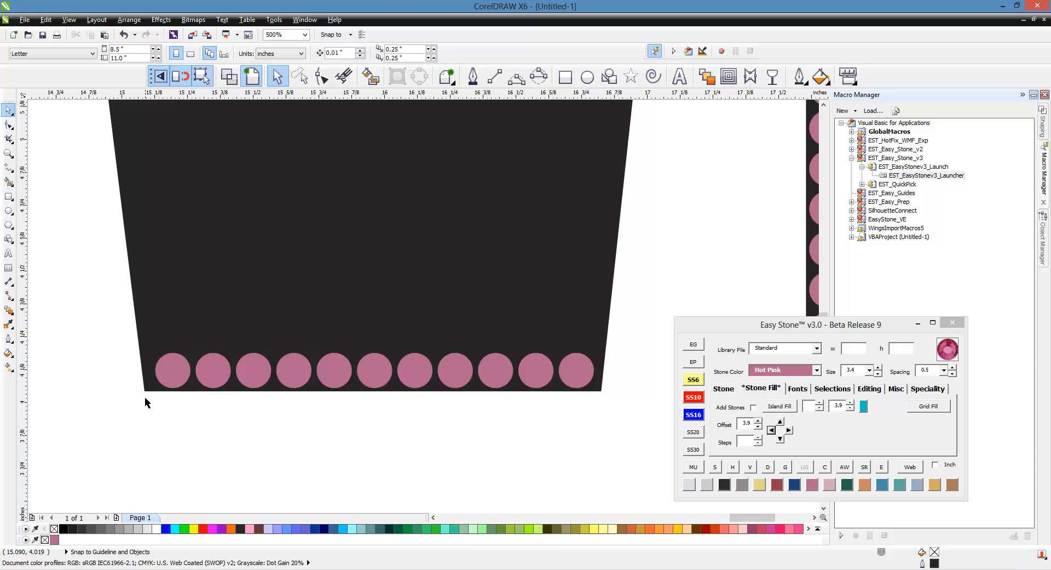
# Check how many stones span the bottom row of the upper E's stem.
pyautogui.scroll(-3, 438, 415)
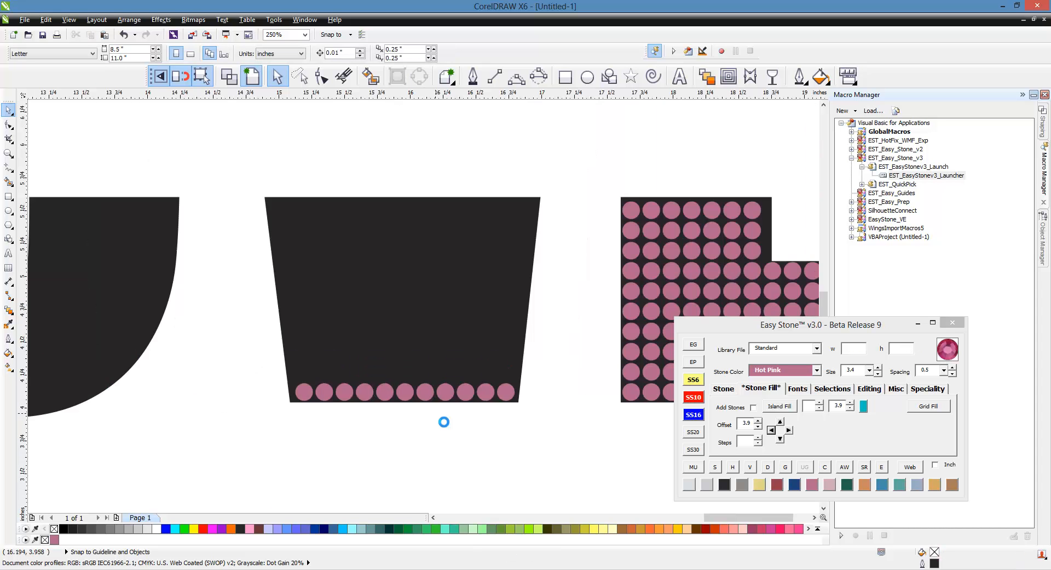
pyautogui.scroll(2, 498, 250)
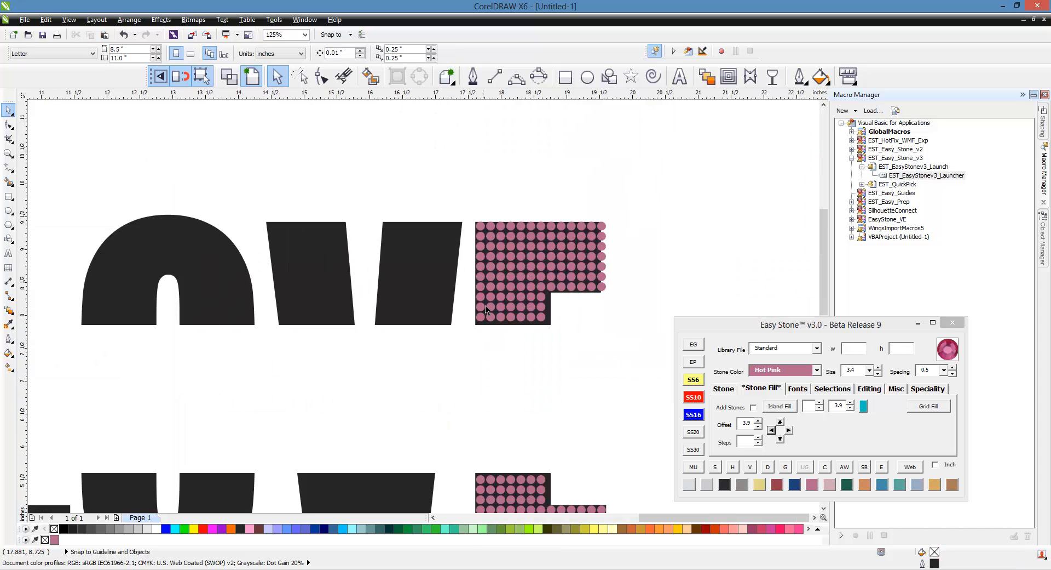
pyautogui.moveTo(419, 369); pyautogui.dragTo(641, 302)
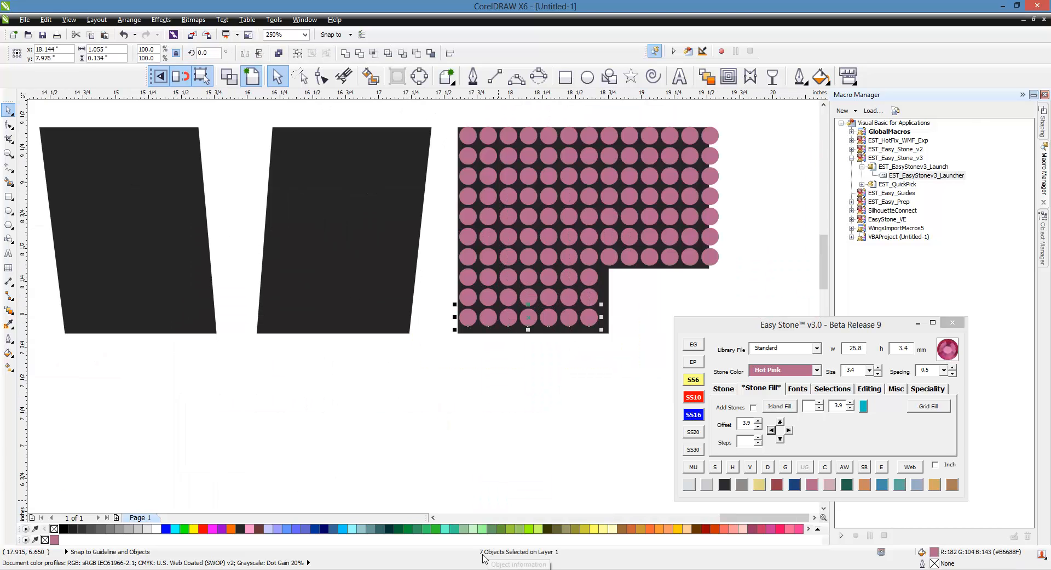
pyautogui.click(531, 393)
pyautogui.scroll(-1, 532, 392)
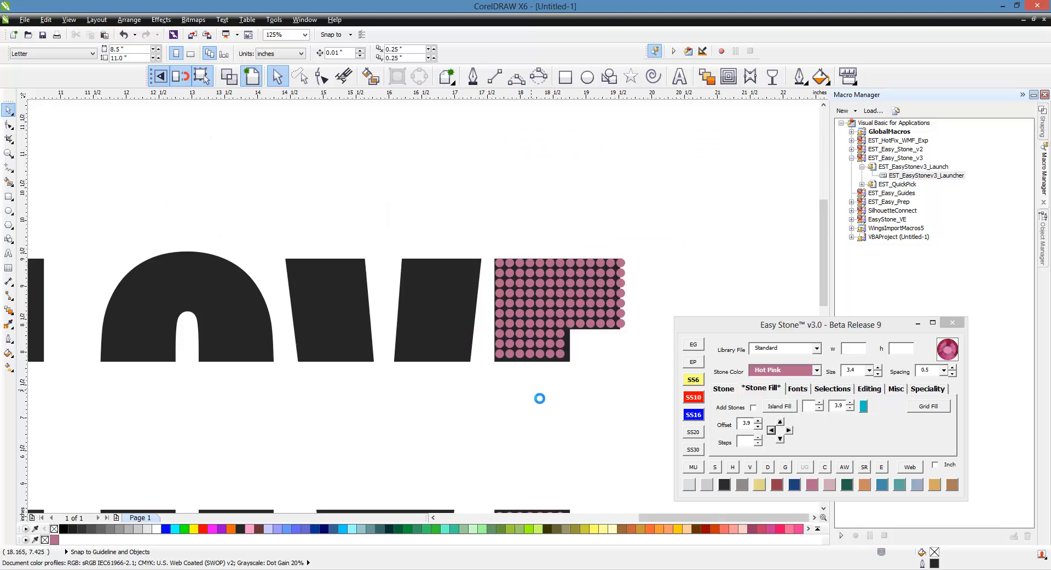
# Copy a row of seven stones from the upper E to the top edge of the upper V's right arm.
pyautogui.scroll(1, 510, 274)
pyautogui.moveTo(449, 214); pyautogui.dragTo(409, 256)
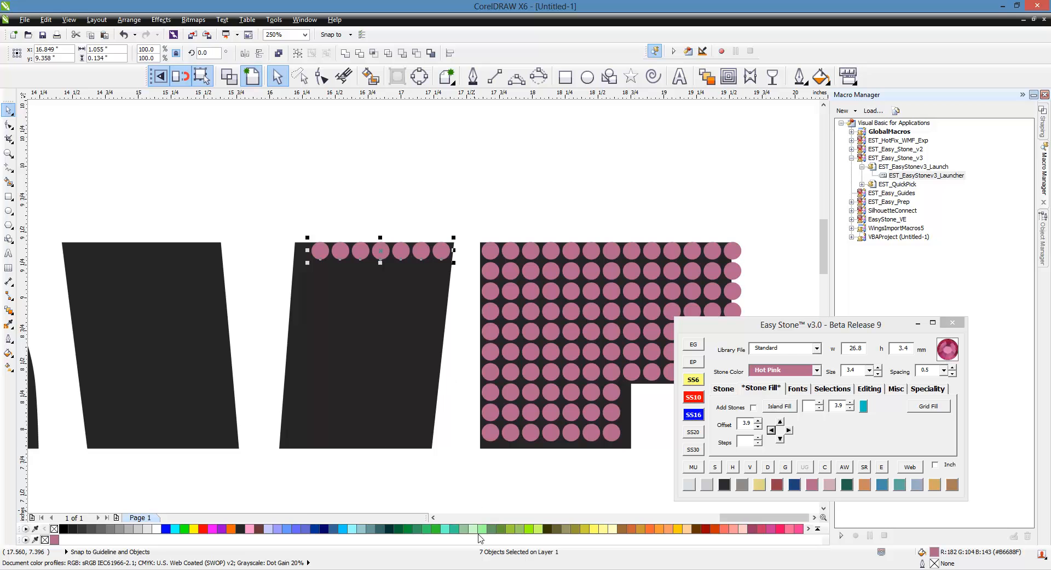
pyautogui.click(425, 206)
pyautogui.scroll(-2, 500, 165)
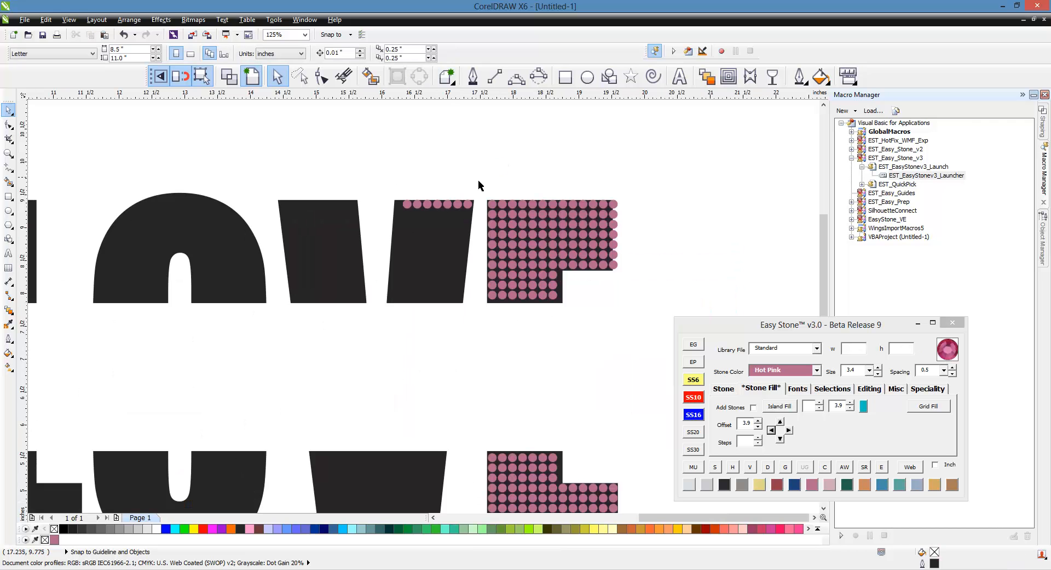
# Copy the stone fills of both E pieces onto the upper and lower L pieces.
pyautogui.scroll(-1, 496, 177)
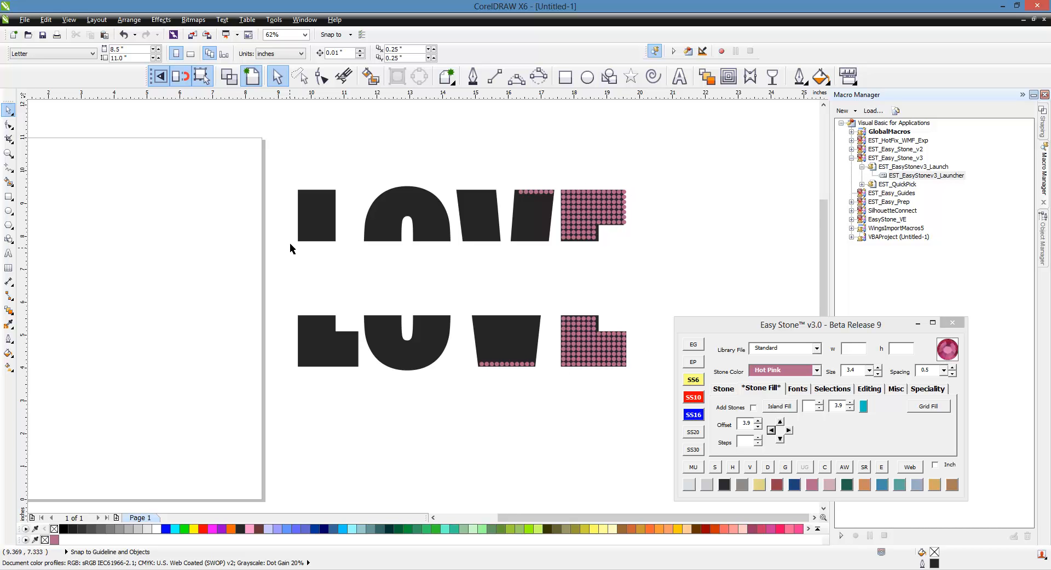
pyautogui.moveTo(678, 187); pyautogui.dragTo(329, 368)
pyautogui.click(315, 180)
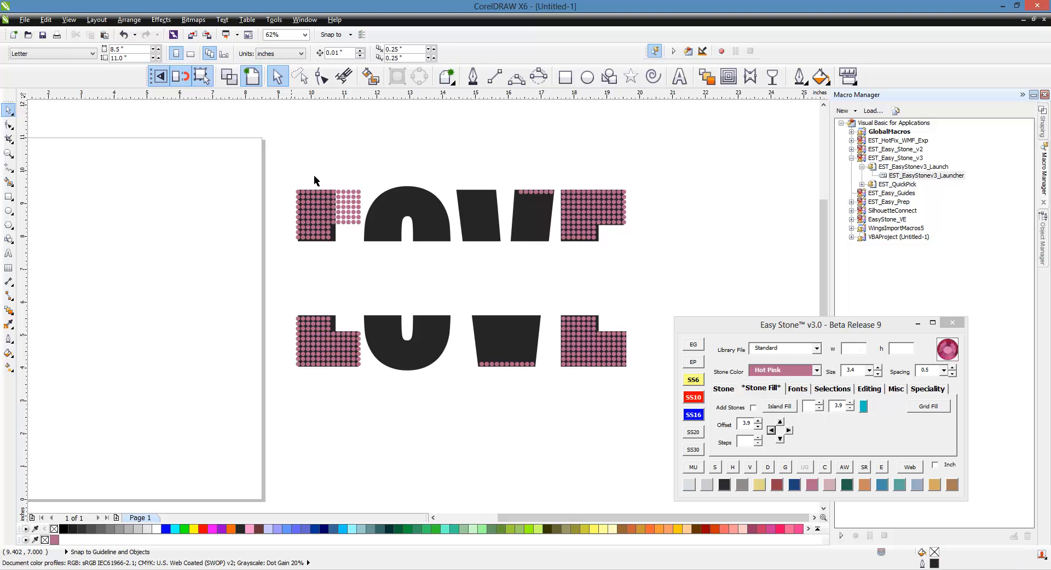
# Delete the block of extra stones that extends past the right side of the upper L piece.
pyautogui.scroll(2, 364, 182)
pyautogui.moveTo(371, 201); pyautogui.dragTo(296, 260)
pyautogui.press('Delete')
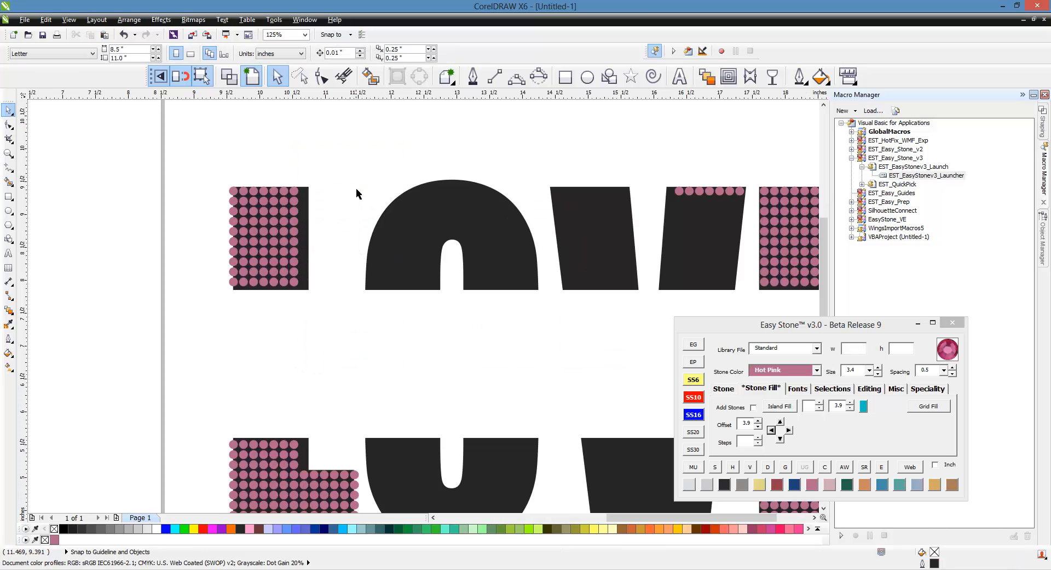
pyautogui.scroll(-2, 360, 176)
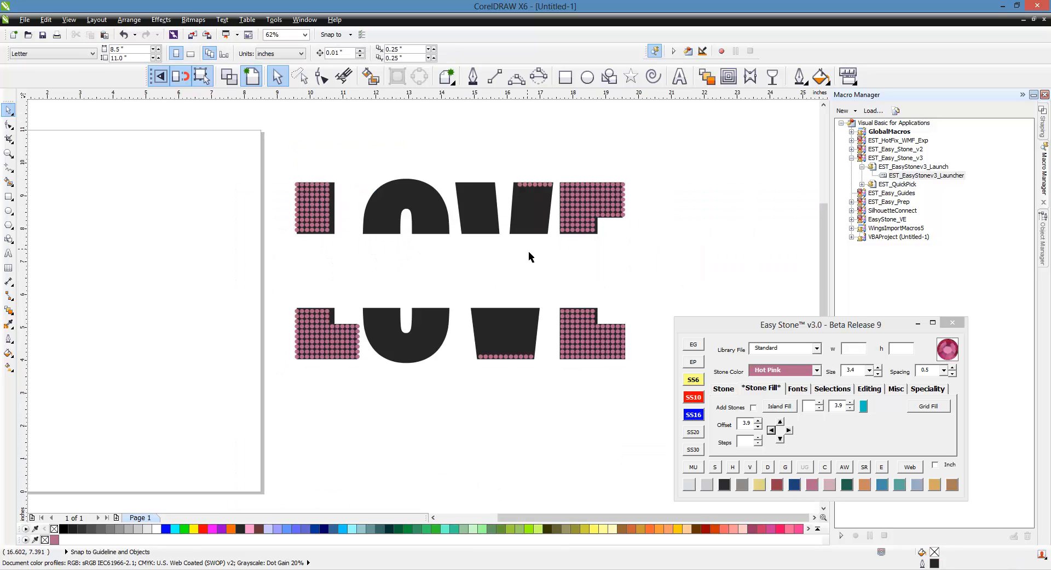
pyautogui.scroll(2, 552, 227)
pyautogui.scroll(-2, 404, 158)
pyautogui.scroll(2, 455, 252)
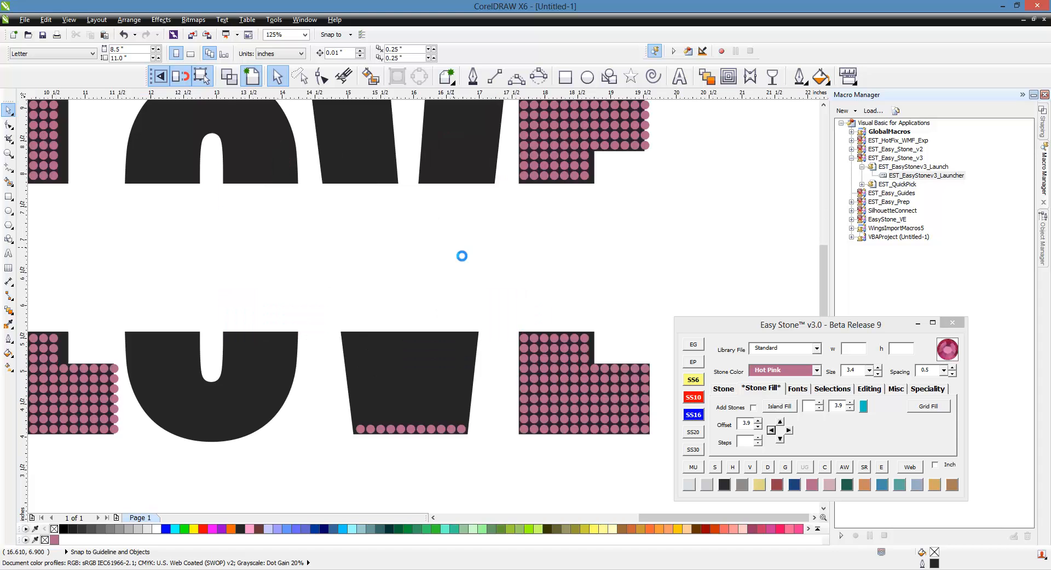
pyautogui.scroll(-2, 453, 389)
pyautogui.scroll(2, 461, 348)
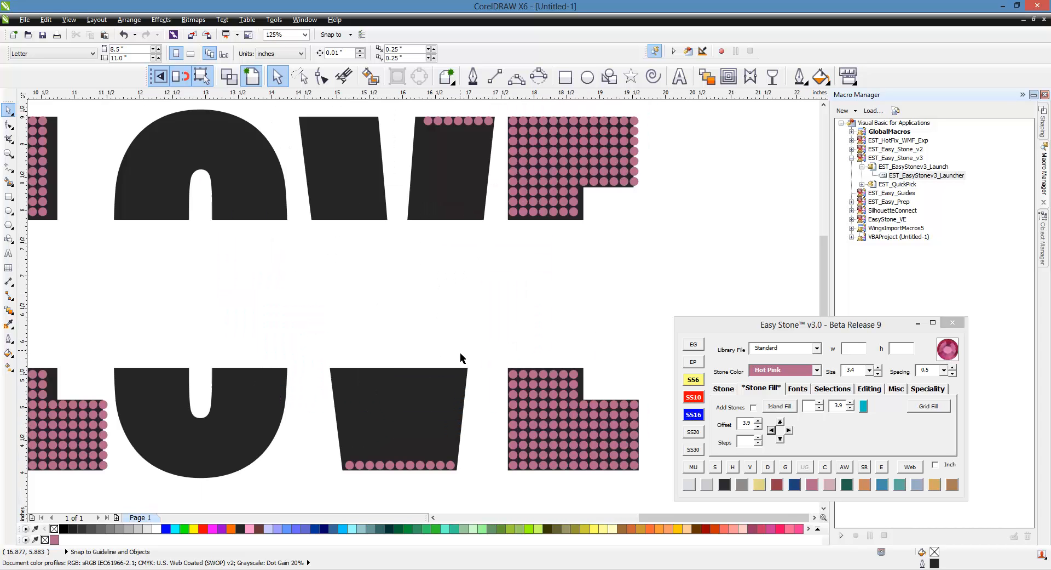
pyautogui.click(489, 121)
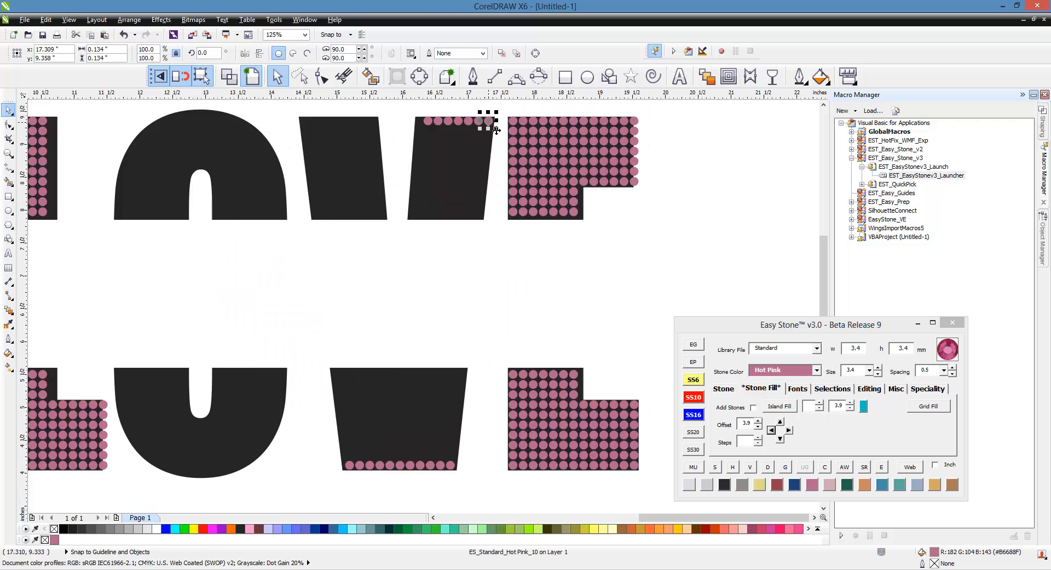
pyautogui.keyDown('shift'); pyautogui.click(451, 466); pyautogui.keyUp('shift')
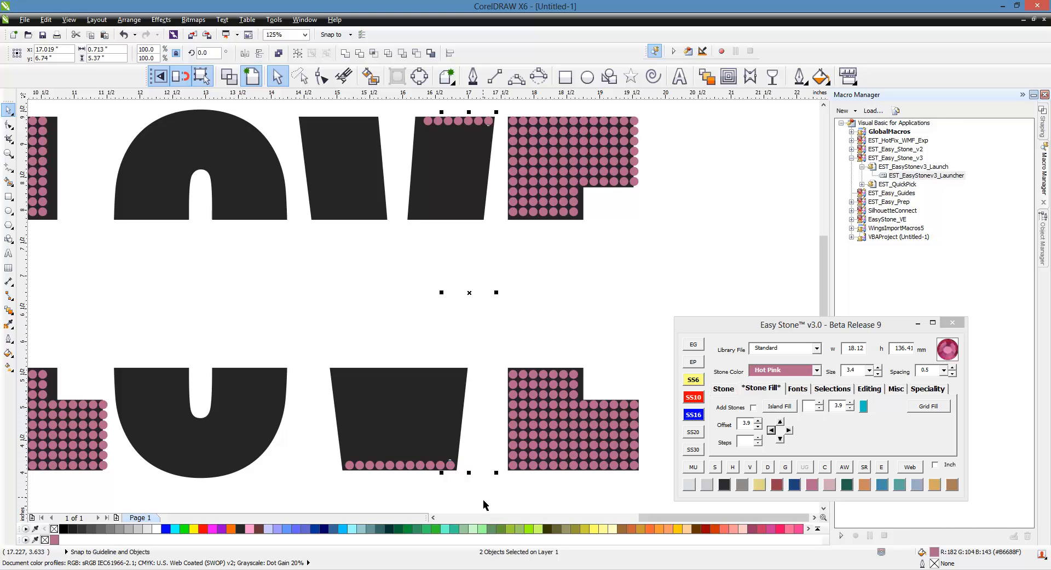
pyautogui.click(724, 388)
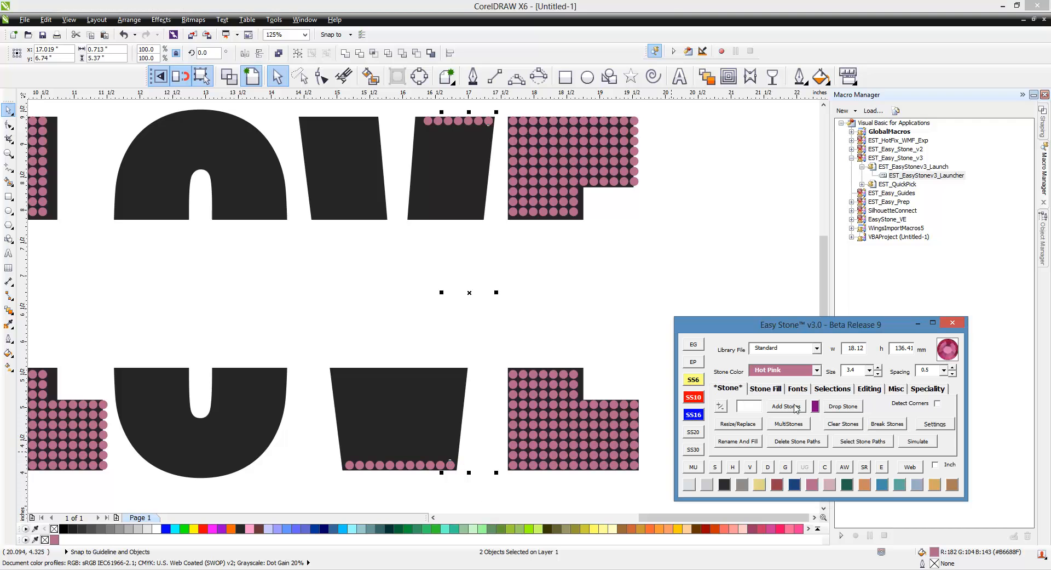
pyautogui.click(796, 406)
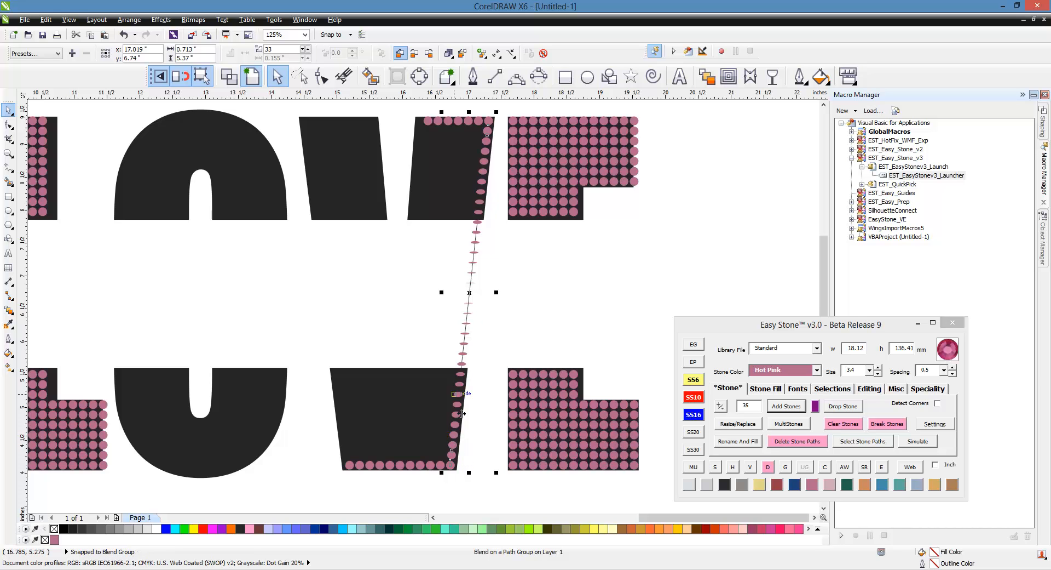
pyautogui.press('Delete')
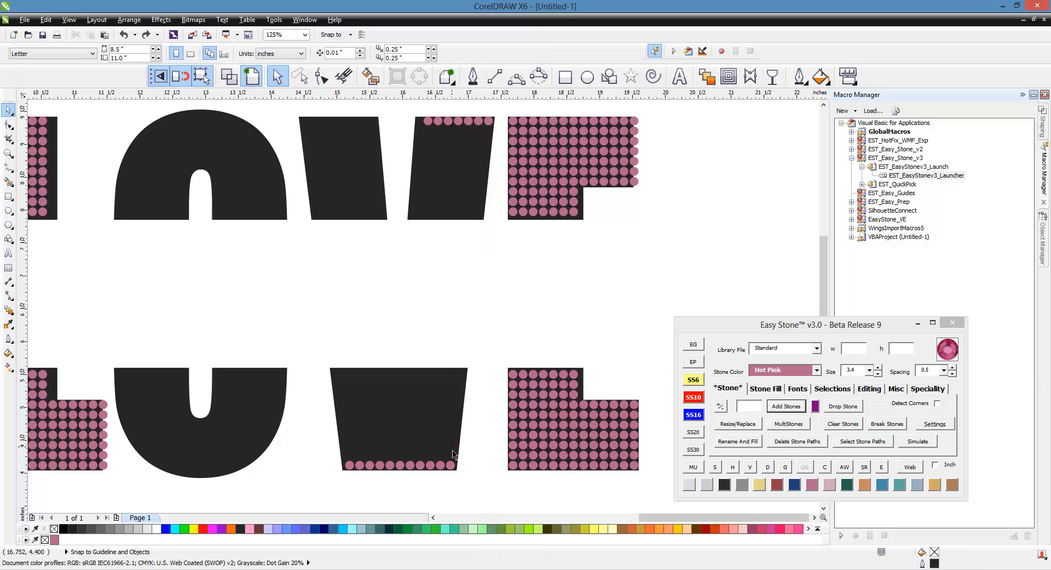
# Add a line of SS10 Hot Pink stones between the end stones of the V pieces' right edge and break it into individual stones.
pyautogui.click(447, 461)
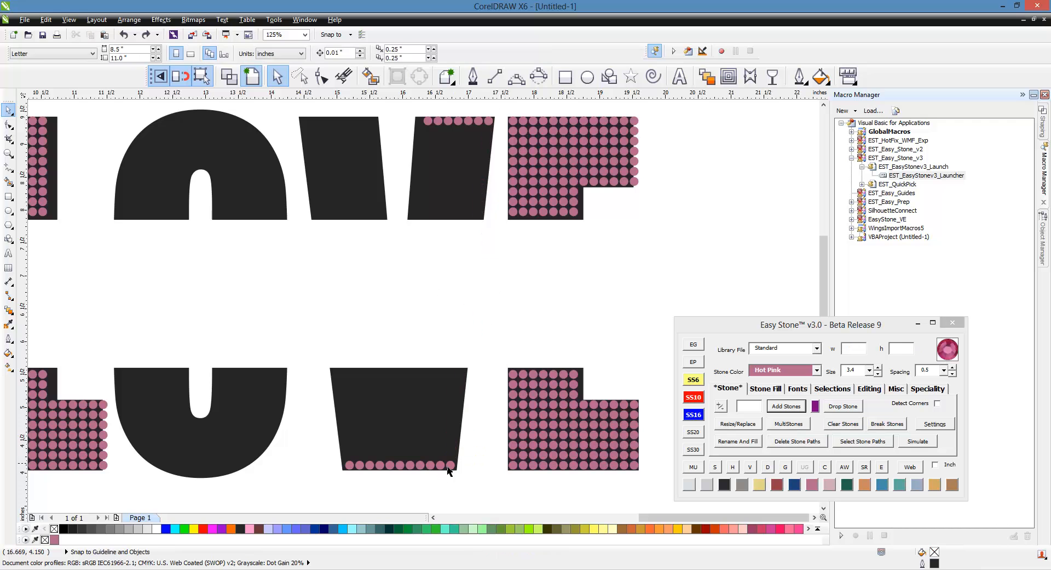
pyautogui.keyDown('shift'); pyautogui.click(492, 125); pyautogui.keyUp('shift')
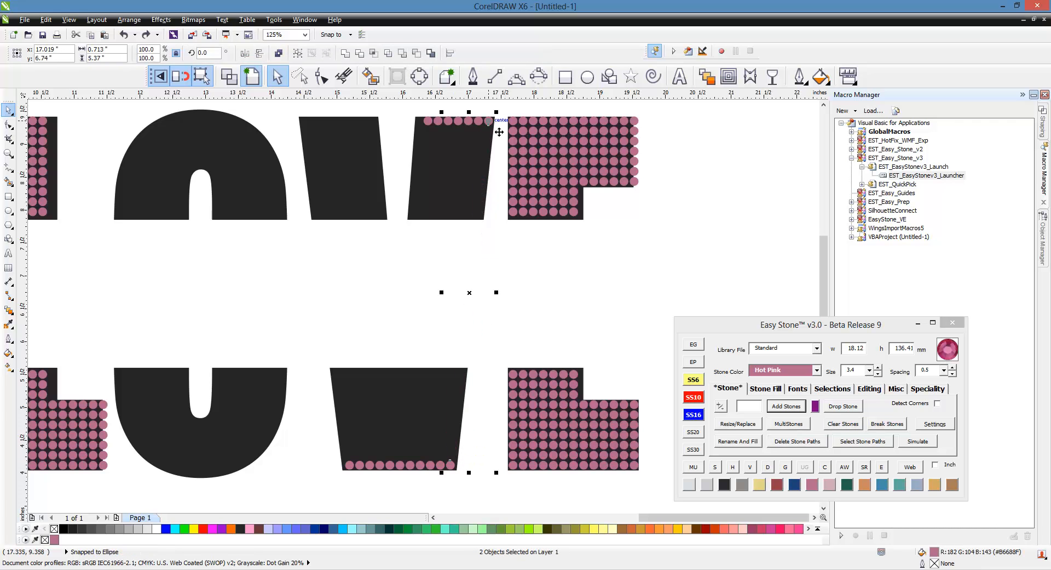
pyautogui.click(694, 401)
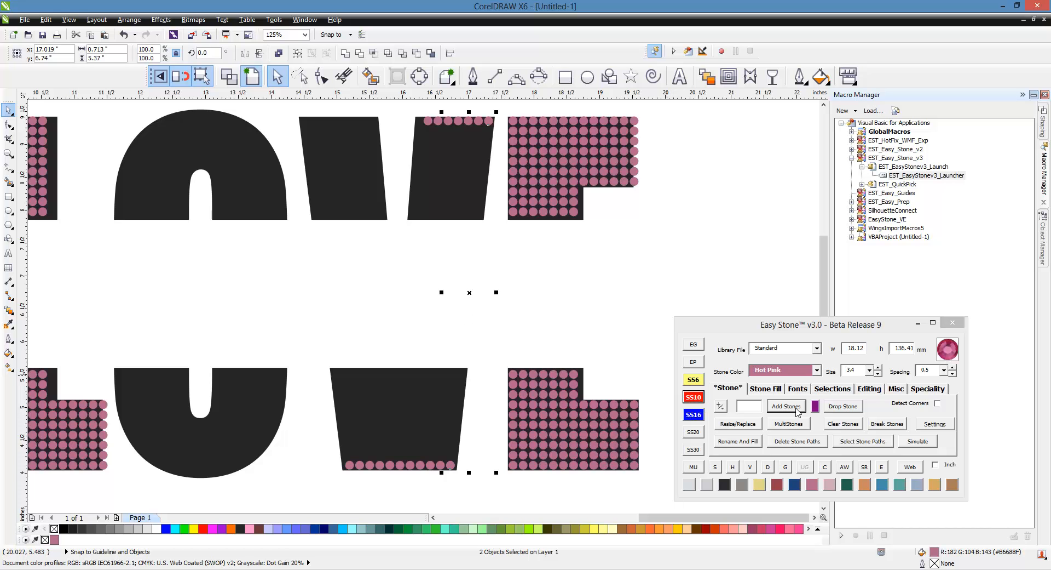
pyautogui.click(797, 408)
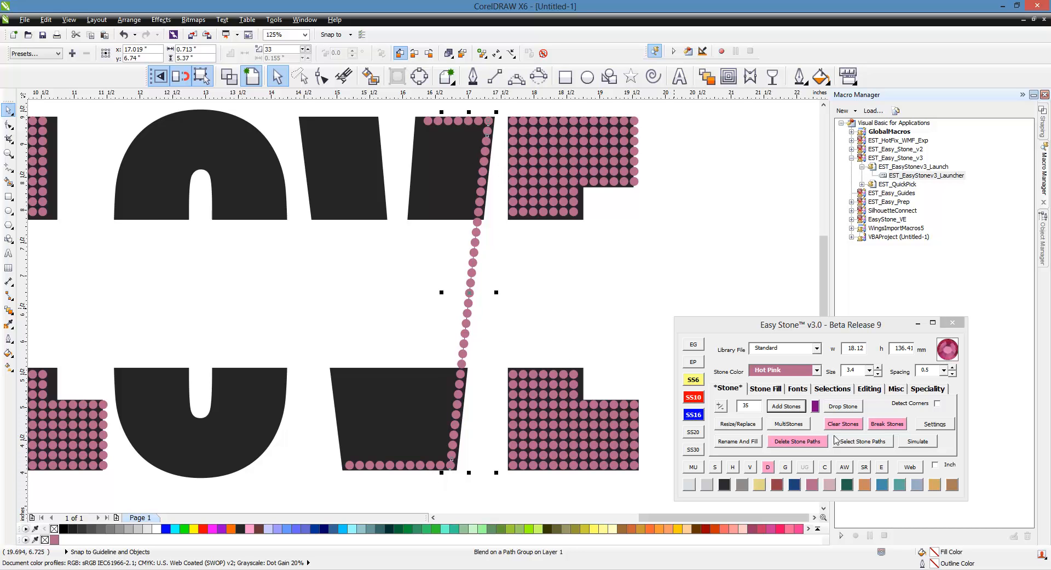
pyautogui.click(886, 427)
pyautogui.click(616, 331)
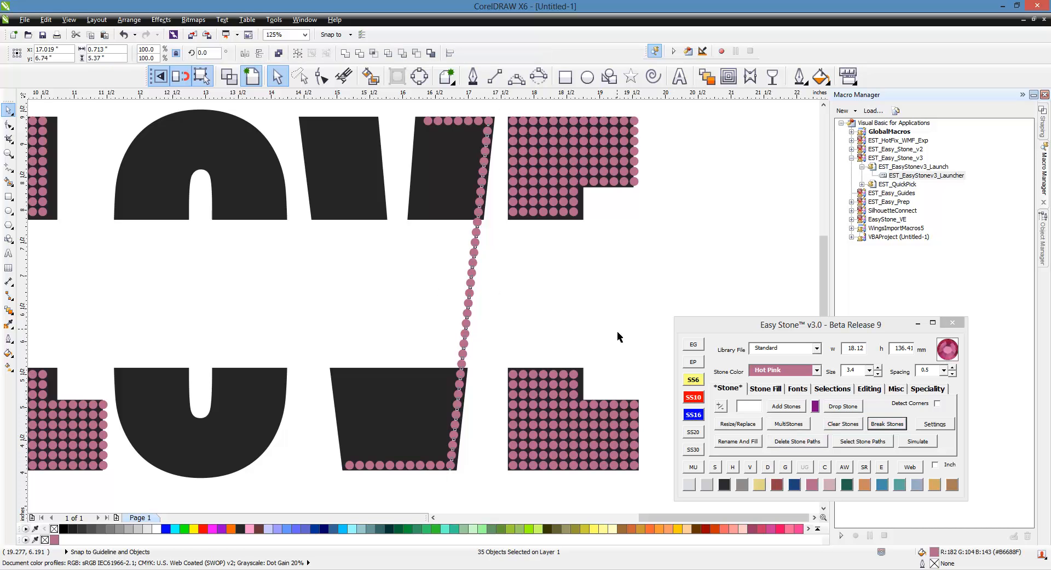
# Delete the stones that lie in the gap between the upper and lower V pieces.
pyautogui.scroll(1, 460, 235)
pyautogui.moveTo(491, 255); pyautogui.dragTo(449, 296)
pyautogui.click(357, 298)
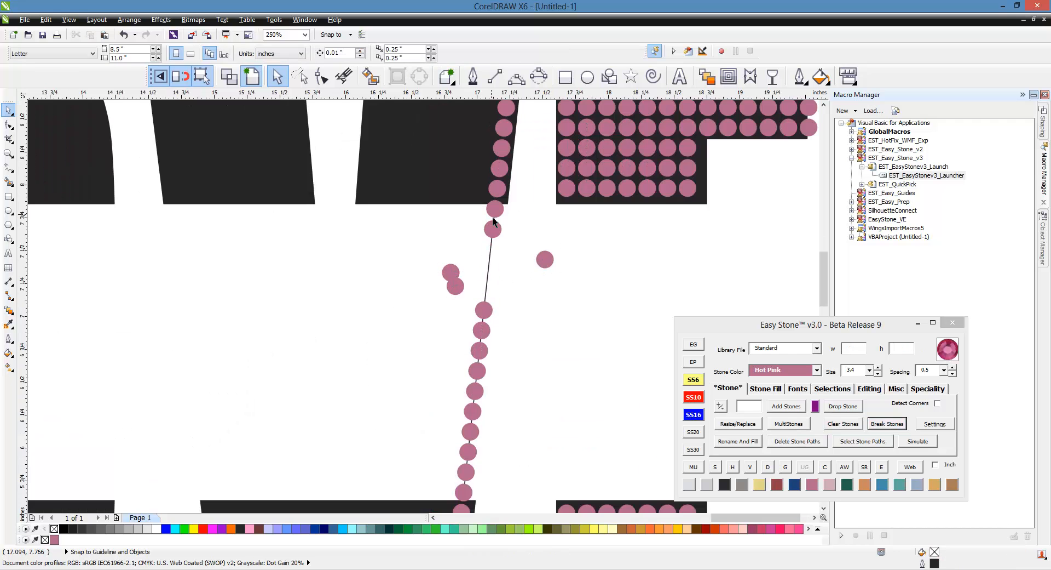
pyautogui.scroll(-1, 493, 218)
pyautogui.moveTo(432, 218); pyautogui.dragTo(582, 353)
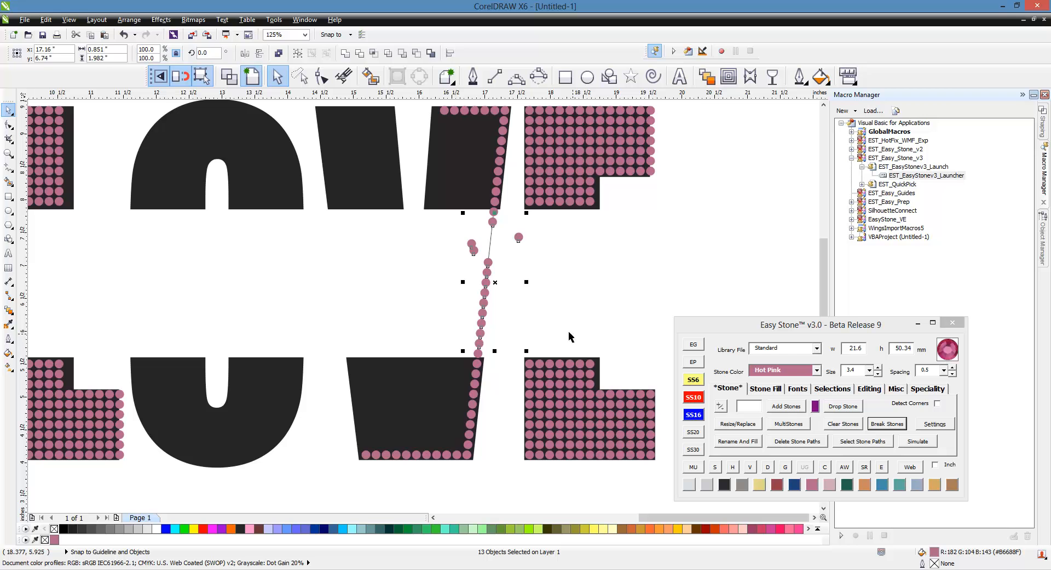
pyautogui.press('Delete')
pyautogui.moveTo(451, 310); pyautogui.dragTo(505, 359)
pyautogui.press('Delete')
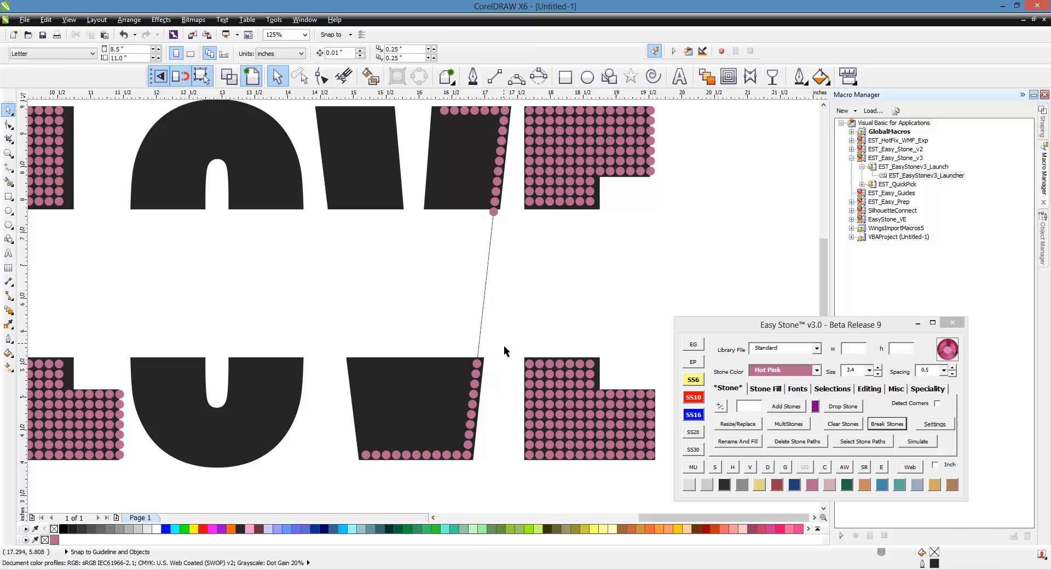
# Add a center horizontal guideline through the bottom-row stone of the upper E's stem with Easy Guides.
pyautogui.scroll(2, 490, 381)
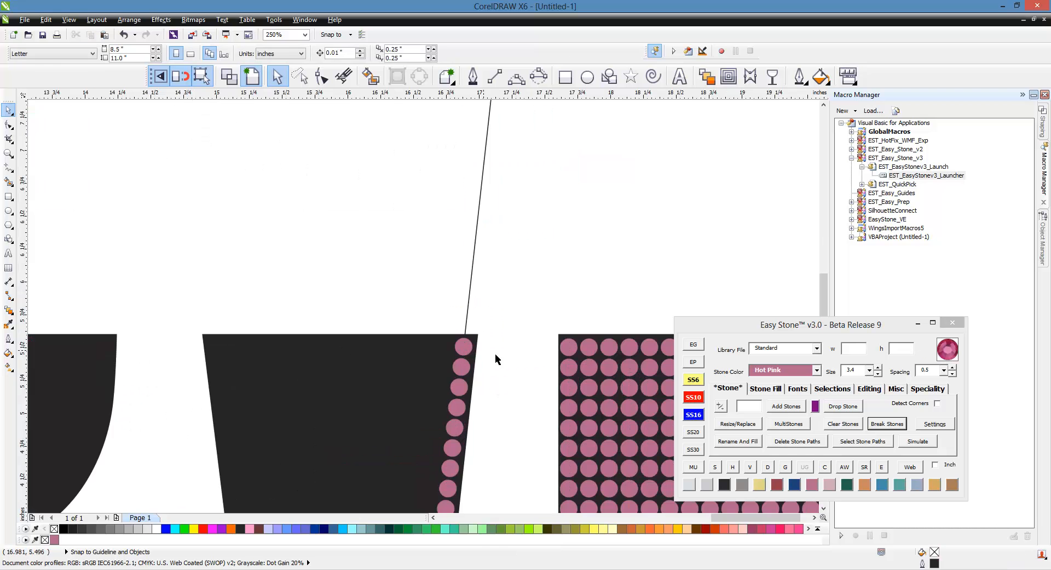
pyautogui.scroll(-2, 495, 354)
pyautogui.scroll(2, 490, 248)
pyautogui.scroll(-2, 490, 248)
pyautogui.scroll(2, 494, 227)
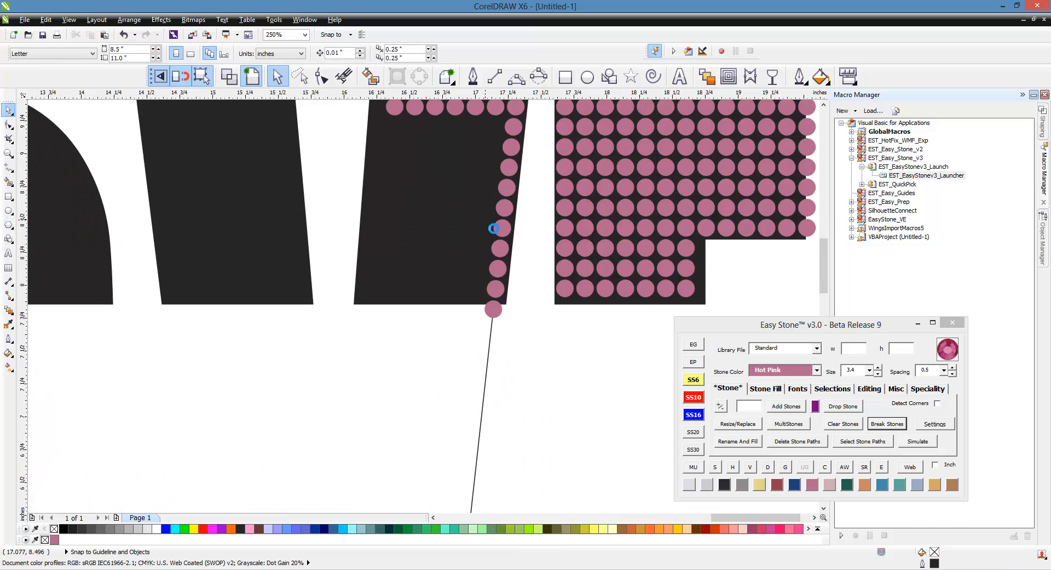
pyautogui.scroll(-2, 523, 331)
pyautogui.scroll(2, 509, 267)
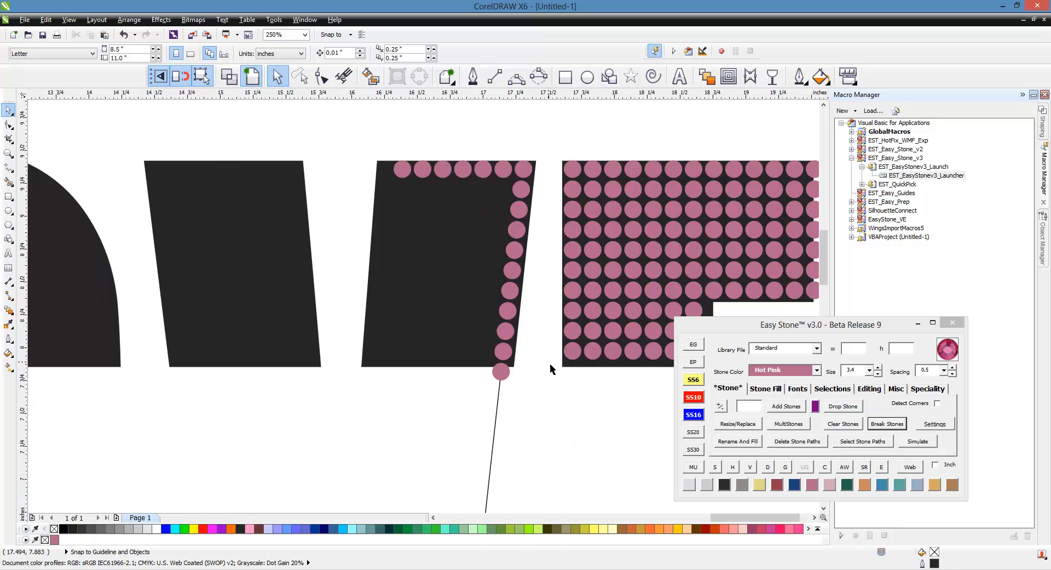
pyautogui.click(571, 359)
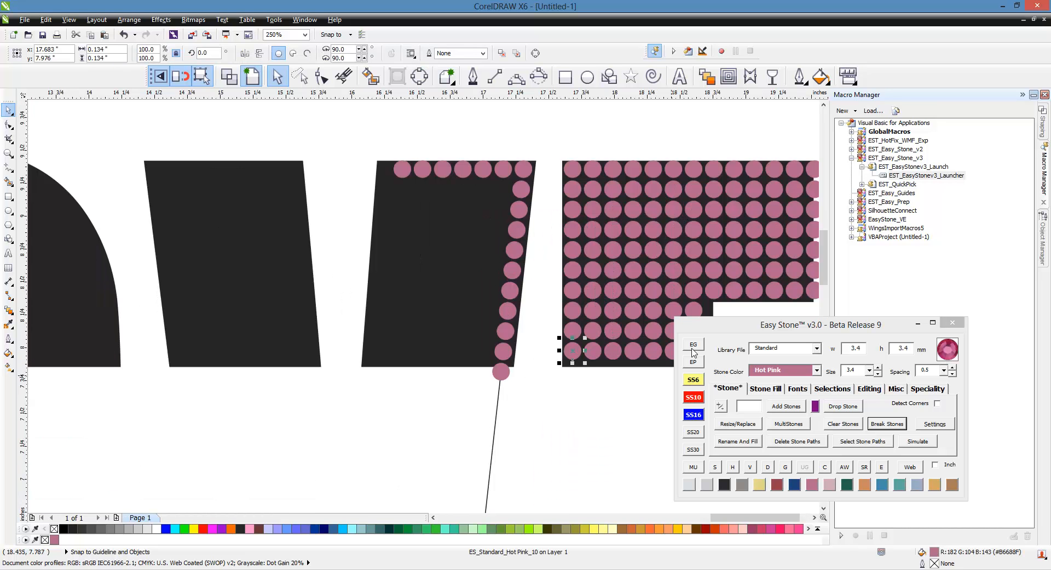
pyautogui.click(693, 344)
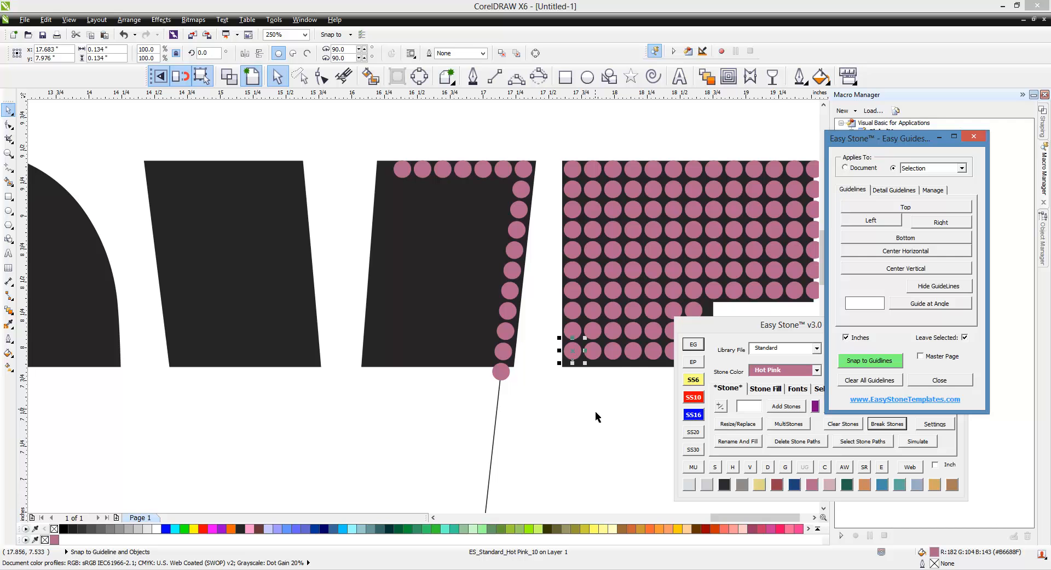
pyautogui.click(897, 251)
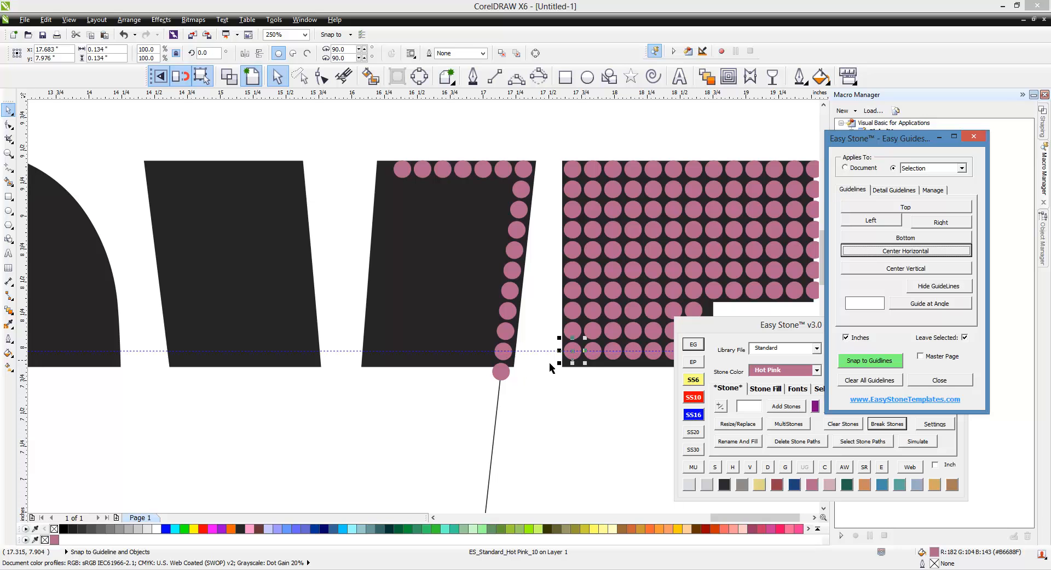
# Add an angled guideline through two stones on the upper V's right edge.
pyautogui.click(572, 417)
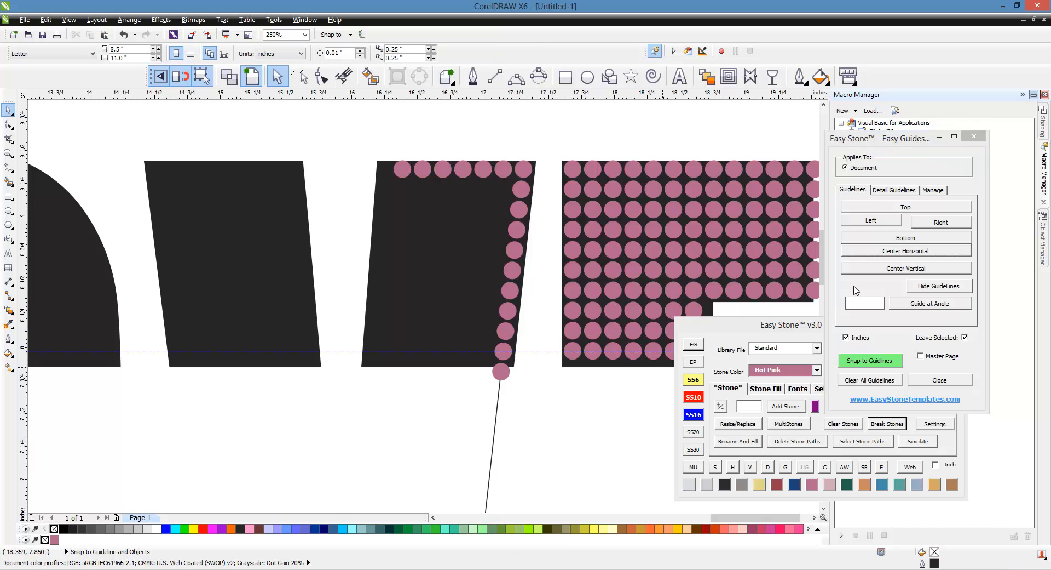
pyautogui.click(515, 316)
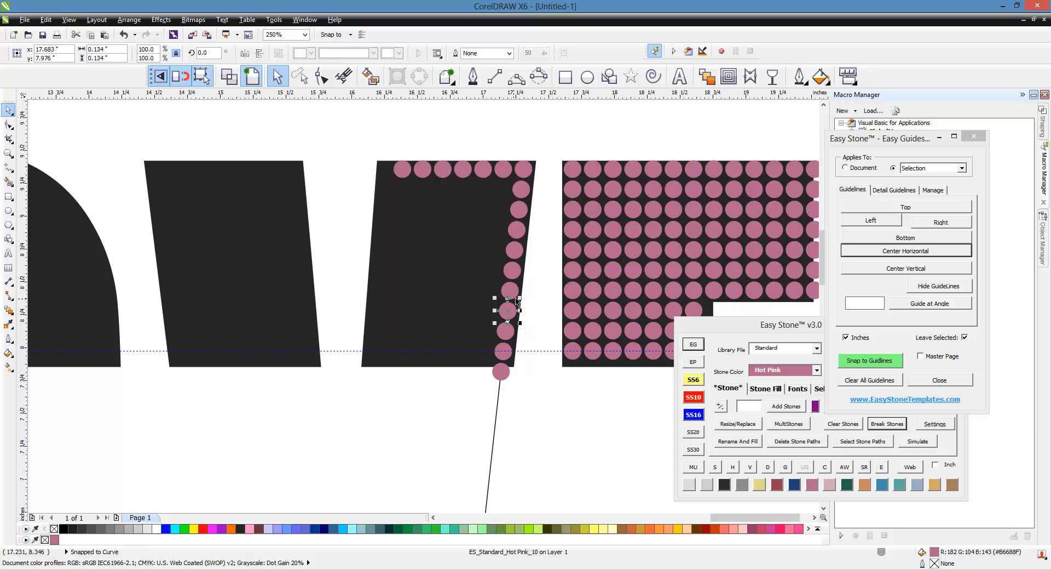
pyautogui.keyDown('shift'); pyautogui.click(524, 237); pyautogui.keyUp('shift')
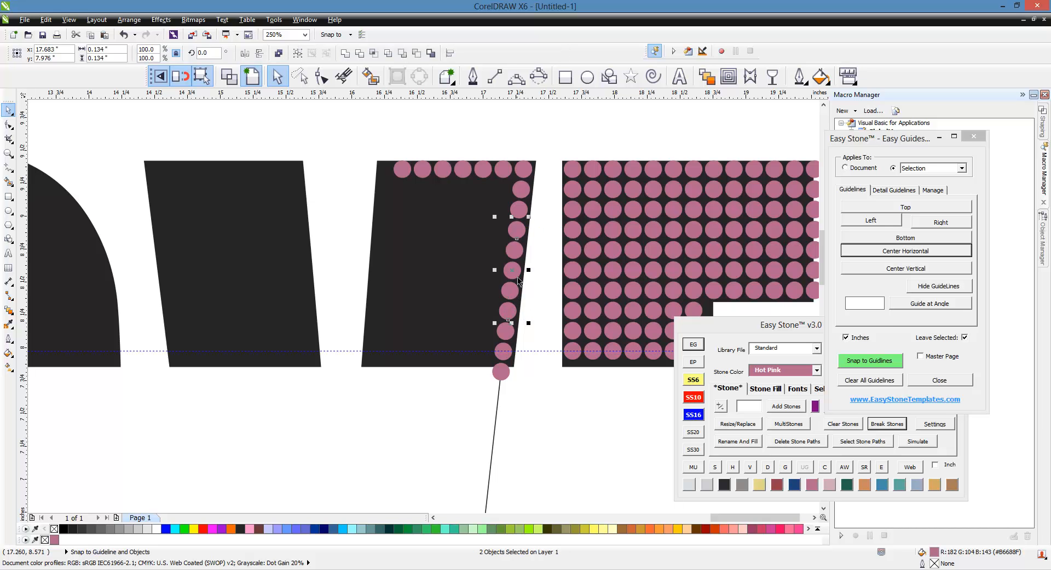
pyautogui.click(933, 304)
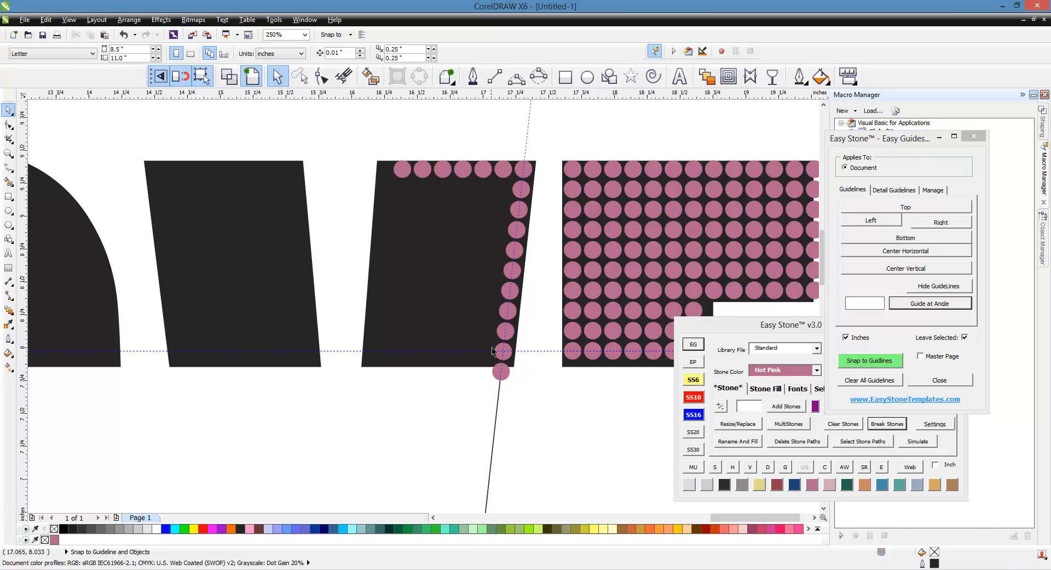
# Delete the leftover stone path that runs between the upper and lower V pieces, keeping the angled guideline.
pyautogui.scroll(2, 501, 378)
pyautogui.click(495, 407)
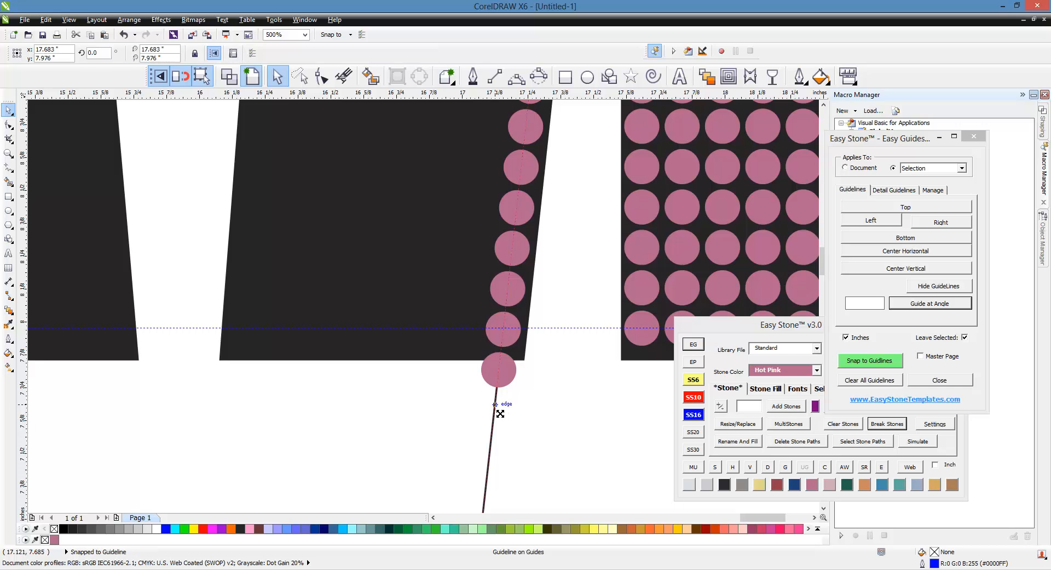
pyautogui.click(523, 428)
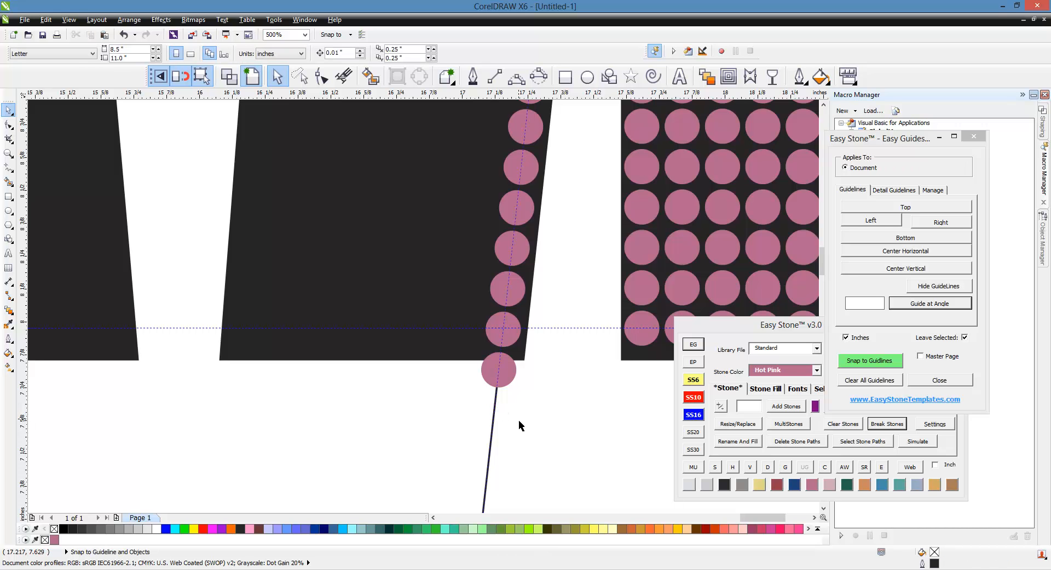
pyautogui.moveTo(520, 424); pyautogui.dragTo(440, 439)
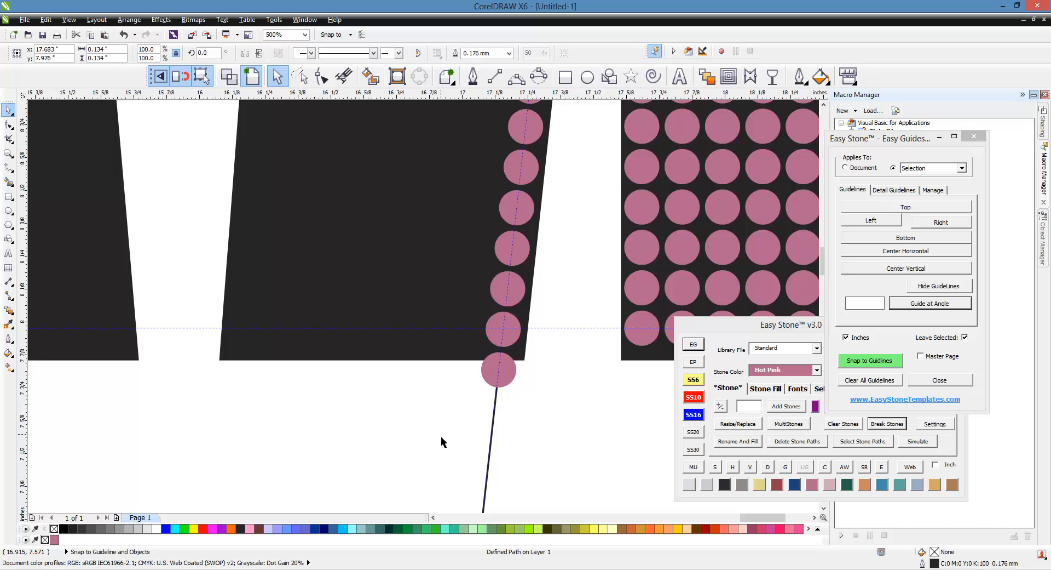
pyautogui.click(442, 436)
# Snap the lowest stone inside the upper V's right arm to the guideline intersection and delete the stone hanging below the arm.
pyautogui.scroll(2, 504, 340)
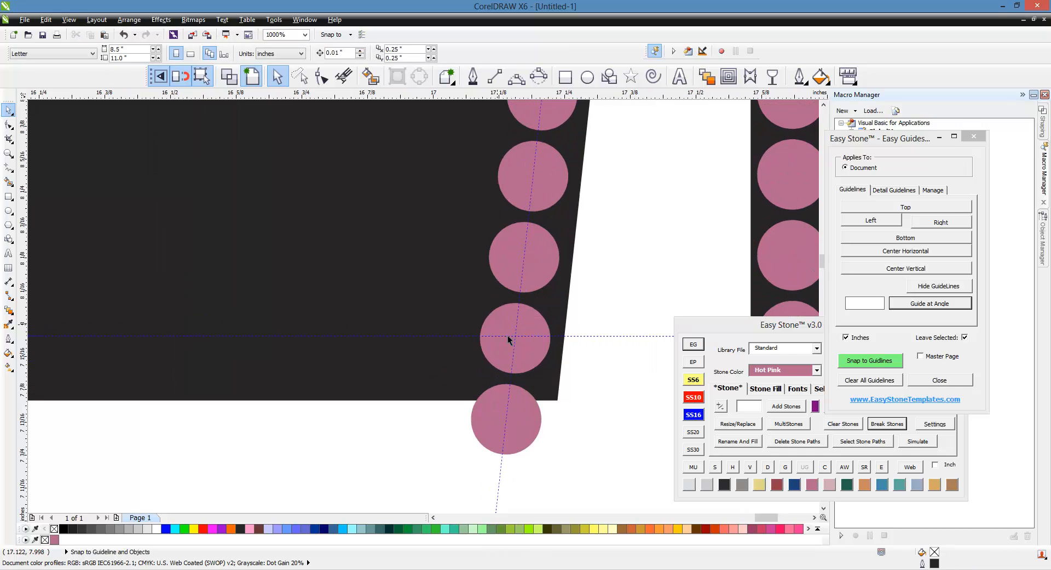
pyautogui.click(543, 359)
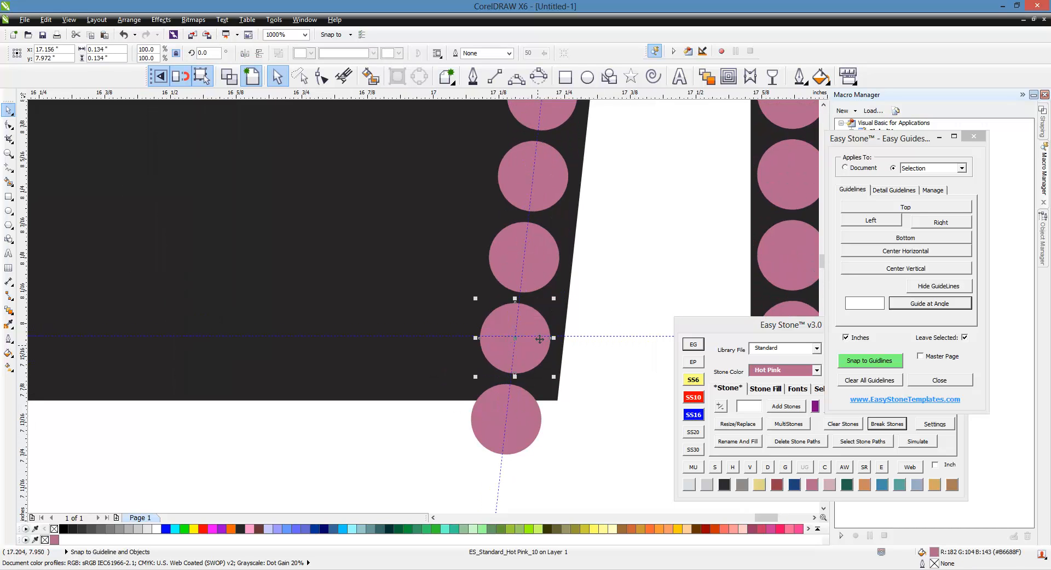
pyautogui.scroll(2, 523, 368)
pyautogui.moveTo(519, 377)
pyautogui.mouseDown()
pyautogui.moveTo(582, 400)
pyautogui.moveTo(513, 370)
pyautogui.mouseUp()
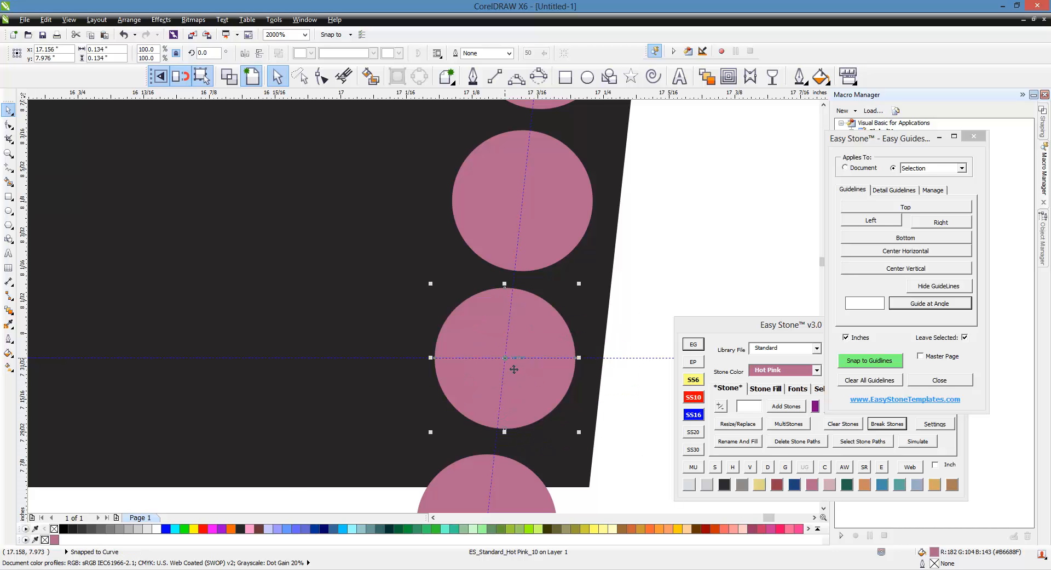
pyautogui.scroll(-4, 514, 372)
pyautogui.click(494, 334)
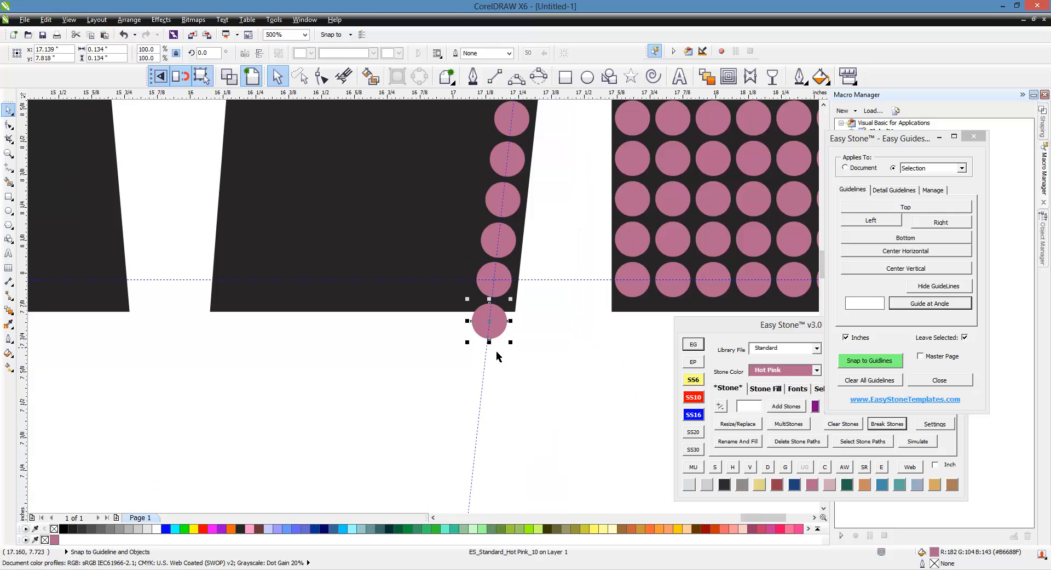
pyautogui.press('Delete')
# Space the stones evenly along the upper V's right edge between its lowest stone and its top corner stone.
pyautogui.click(496, 283)
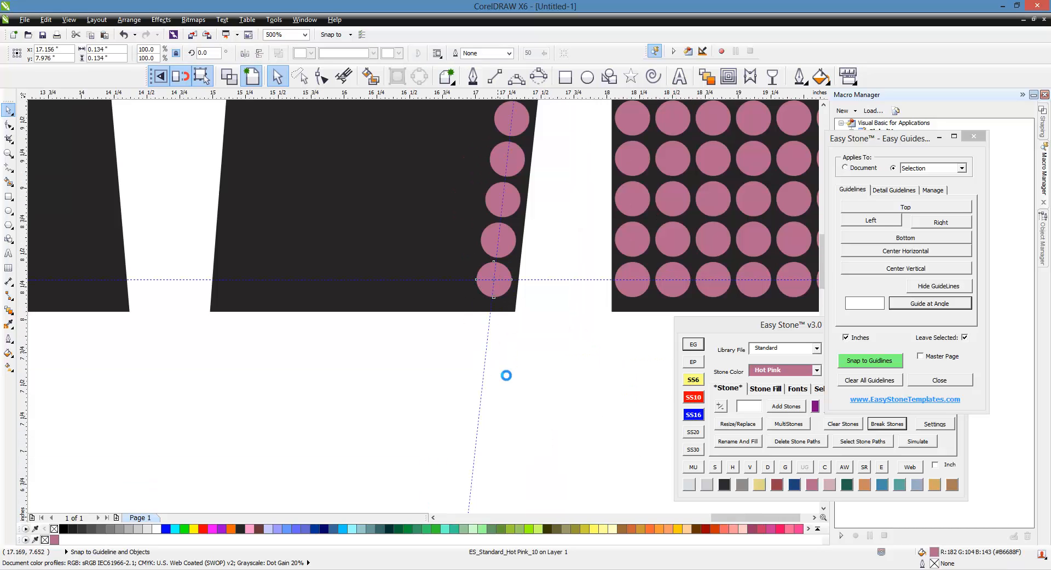
pyautogui.scroll(-2, 504, 370)
pyautogui.scroll(1, 499, 269)
pyautogui.scroll(1, 508, 263)
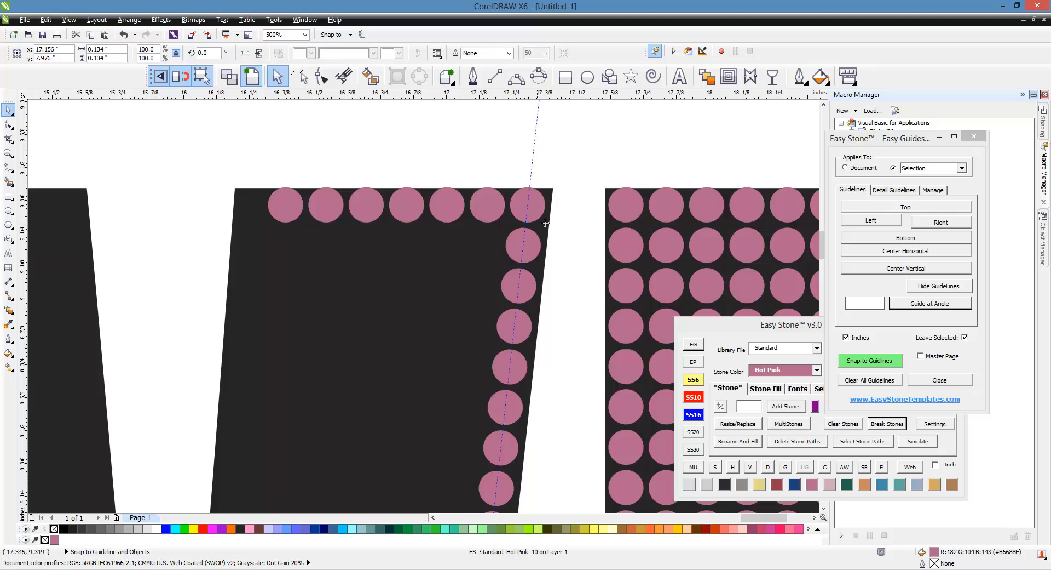
pyautogui.keyDown('shift'); pyautogui.click(535, 214); pyautogui.keyUp('shift')
pyautogui.scroll(-1, 453, 200)
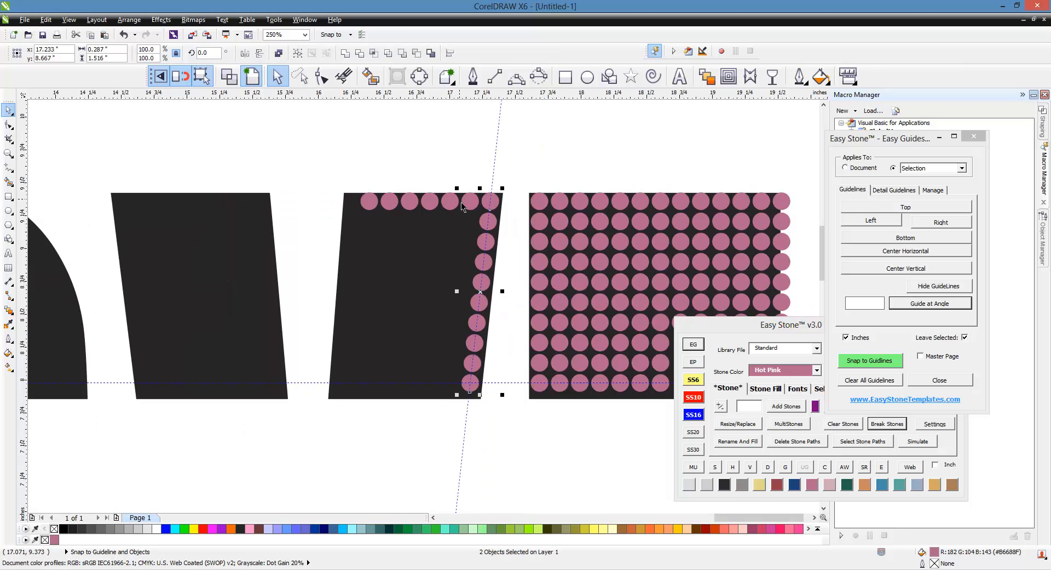
pyautogui.click(715, 467)
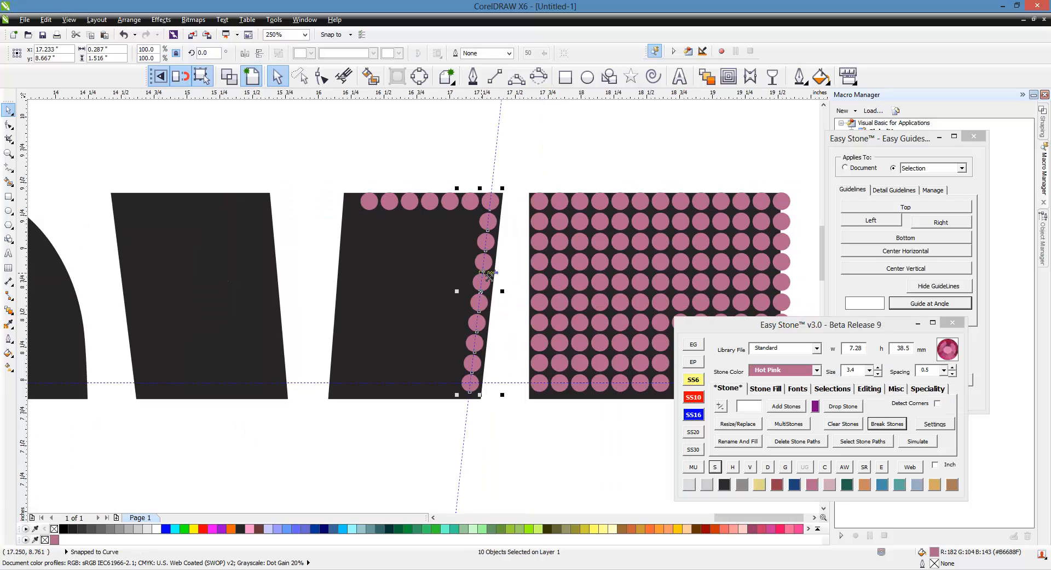
# Fill the upper V's right arm with copies of its slanted edge column, one starting from each stone of the top row.
pyautogui.scroll(1, 482, 249)
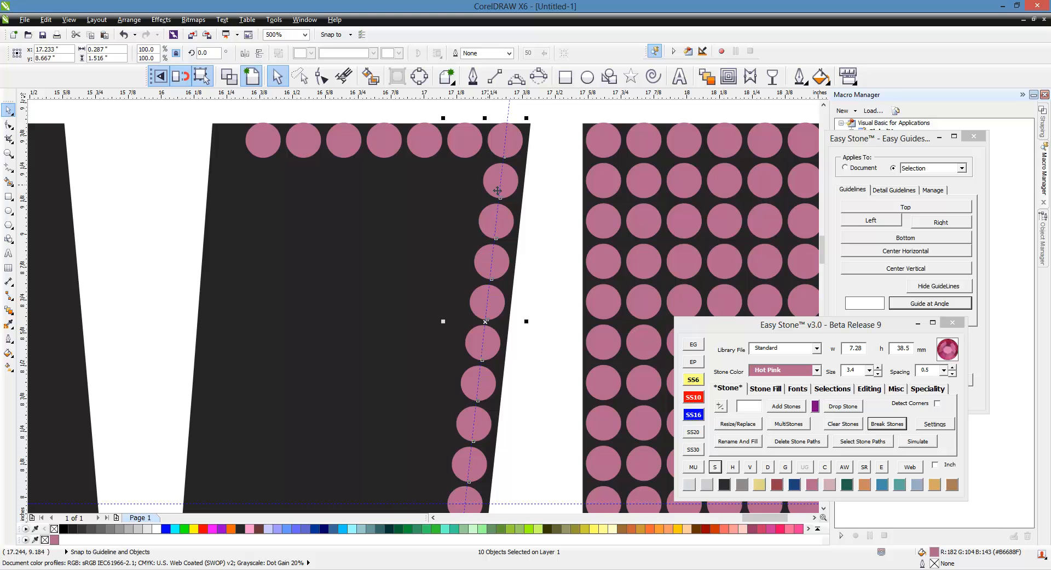
pyautogui.scroll(-1, 512, 191)
pyautogui.scroll(1, 515, 188)
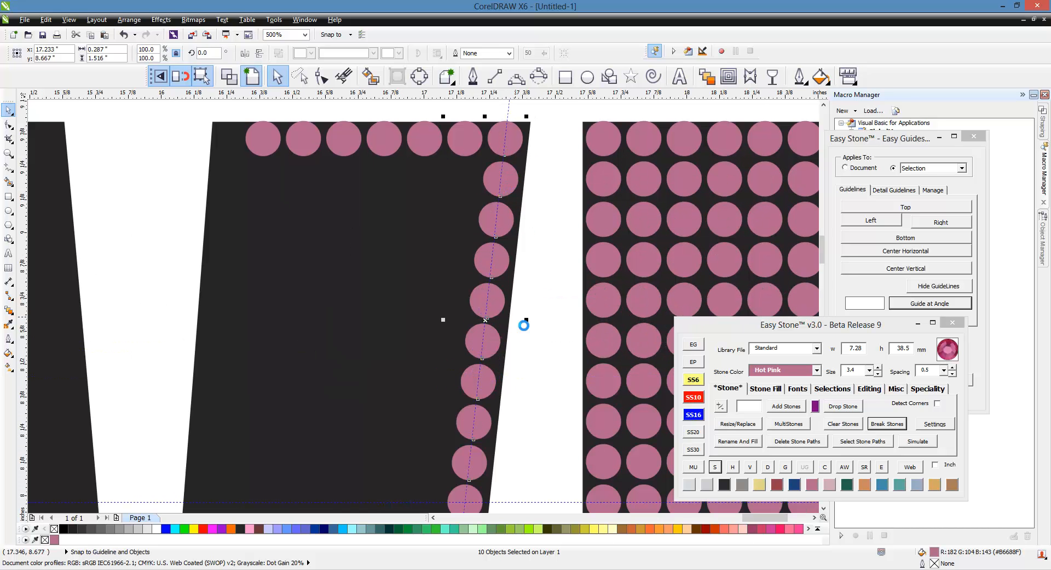
pyautogui.scroll(-1, 524, 325)
pyautogui.scroll(1, 480, 241)
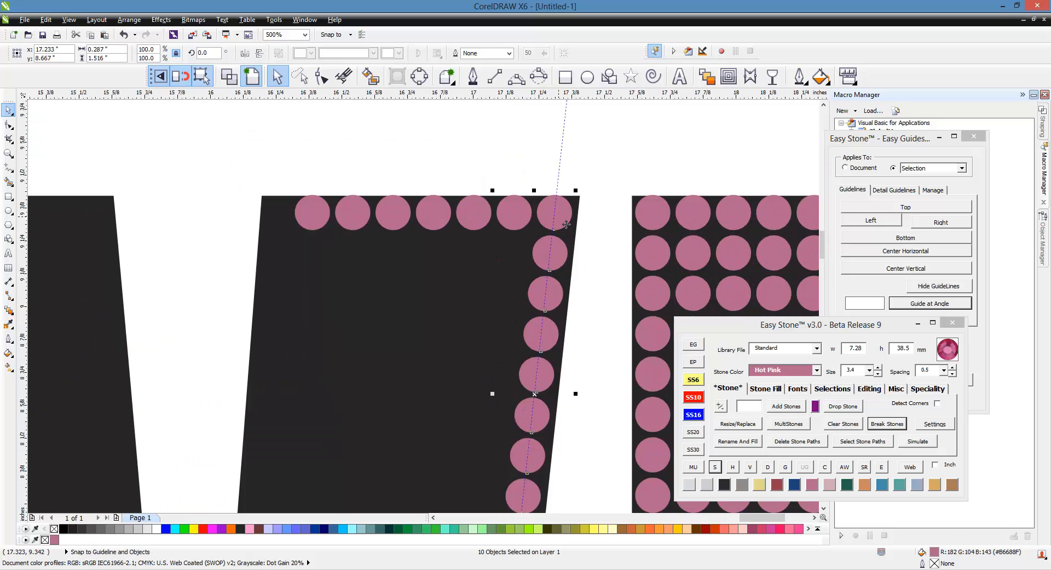
pyautogui.moveTo(568, 223); pyautogui.dragTo(214, 178)
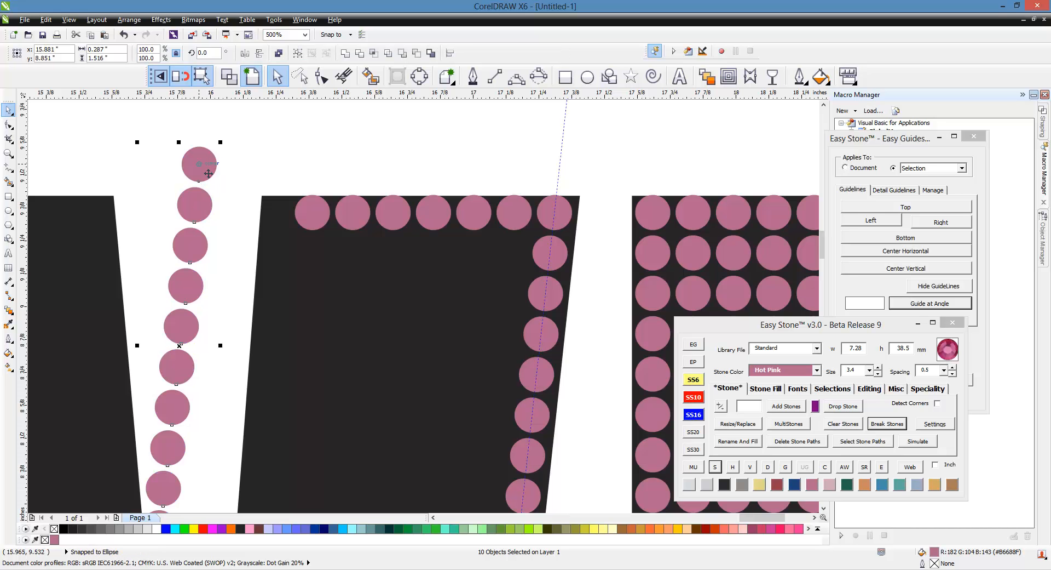
pyautogui.moveTo(206, 171); pyautogui.dragTo(314, 213)
pyautogui.rightClick(314, 214)
pyautogui.moveTo(315, 213); pyautogui.dragTo(509, 214)
pyautogui.rightClick(355, 215)
pyautogui.rightClick(393, 214)
pyautogui.rightClick(433, 213)
pyautogui.rightClick(472, 221)
pyautogui.click(411, 140)
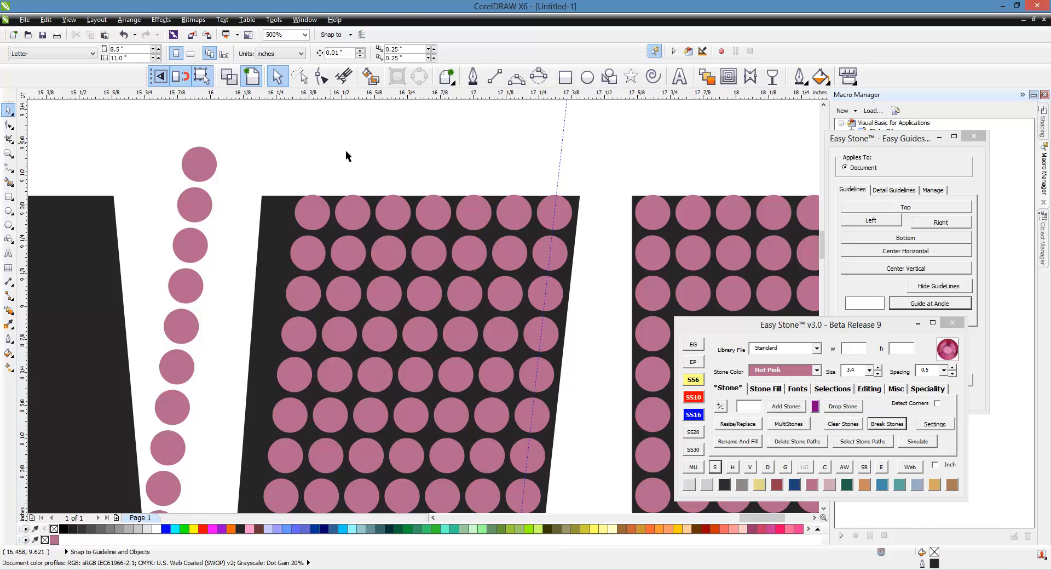
# Delete the spare slanted stone column standing between the upper V's two arms.
pyautogui.scroll(-1, 387, 178)
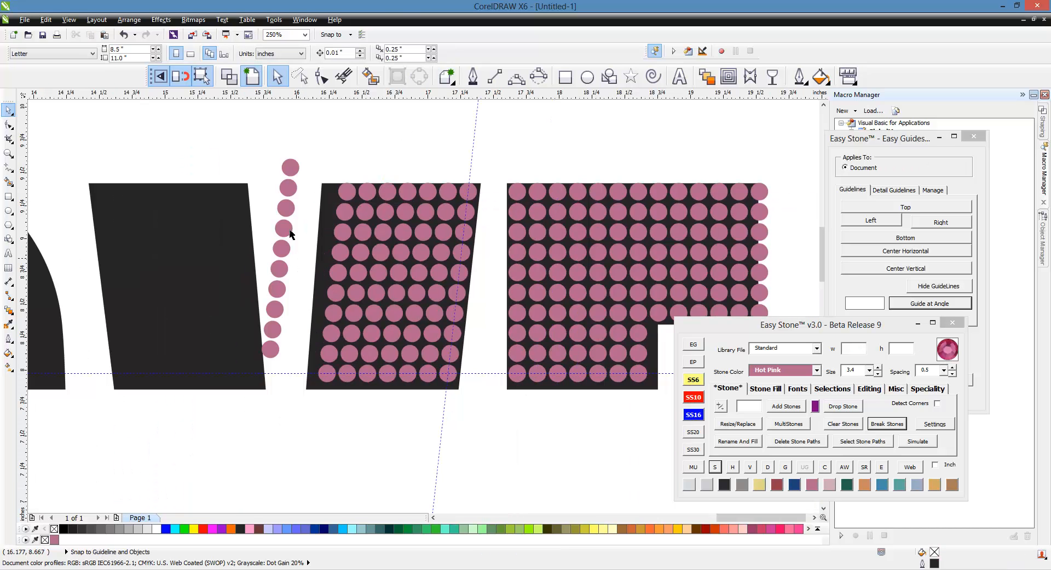
pyautogui.moveTo(201, 135); pyautogui.dragTo(310, 365)
pyautogui.press('Delete')
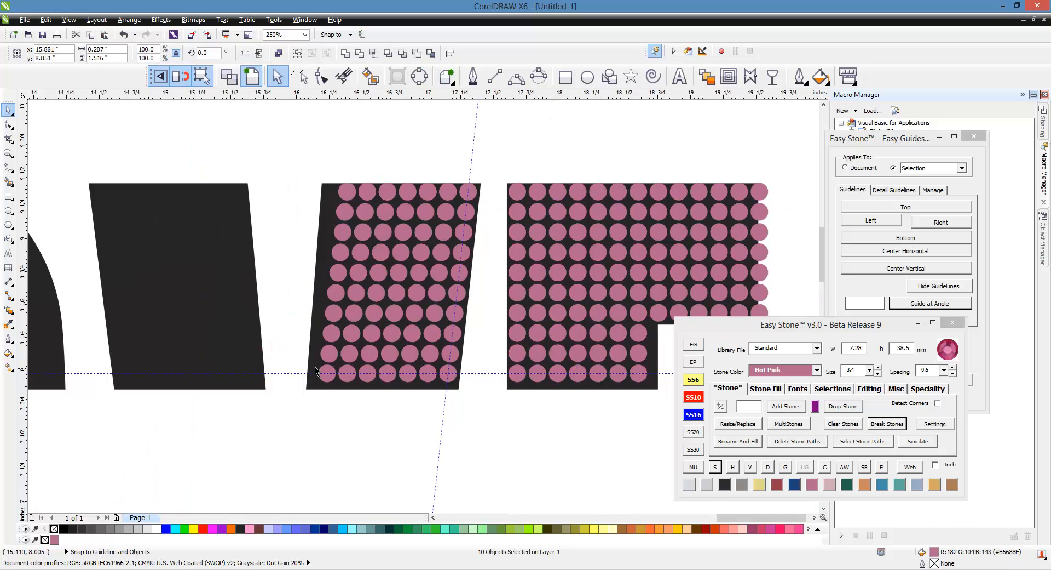
# Place a horizontally mirrored copy of the upper V's right-arm stones over its left arm.
pyautogui.scroll(-3, 395, 258)
pyautogui.scroll(1, 371, 372)
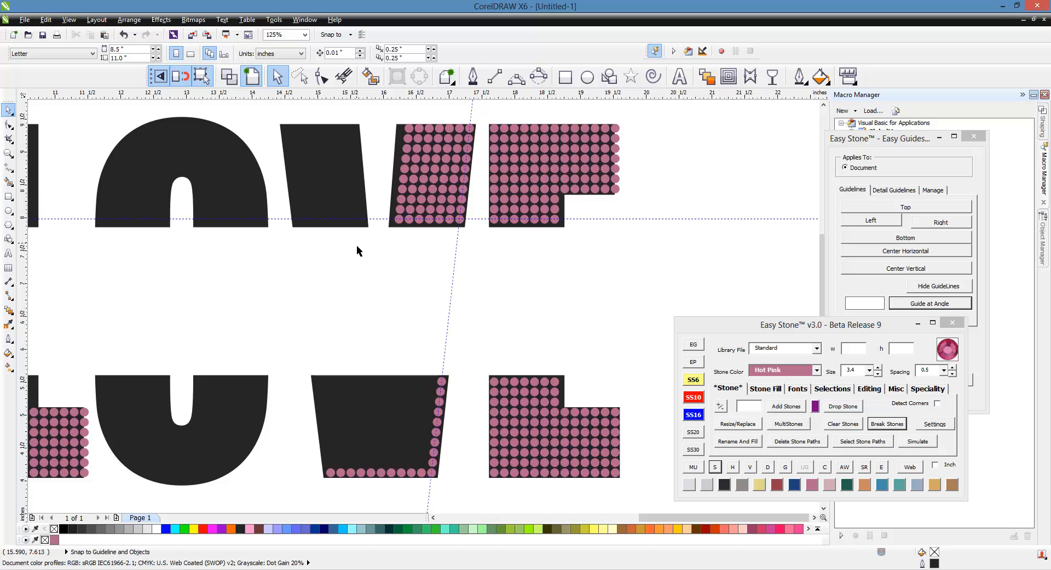
pyautogui.moveTo(369, 114); pyautogui.dragTo(482, 263)
pyautogui.moveTo(477, 173); pyautogui.dragTo(332, 181)
pyautogui.scroll(1, 374, 146)
pyautogui.scroll(-1, 331, 181)
pyautogui.click(297, 295)
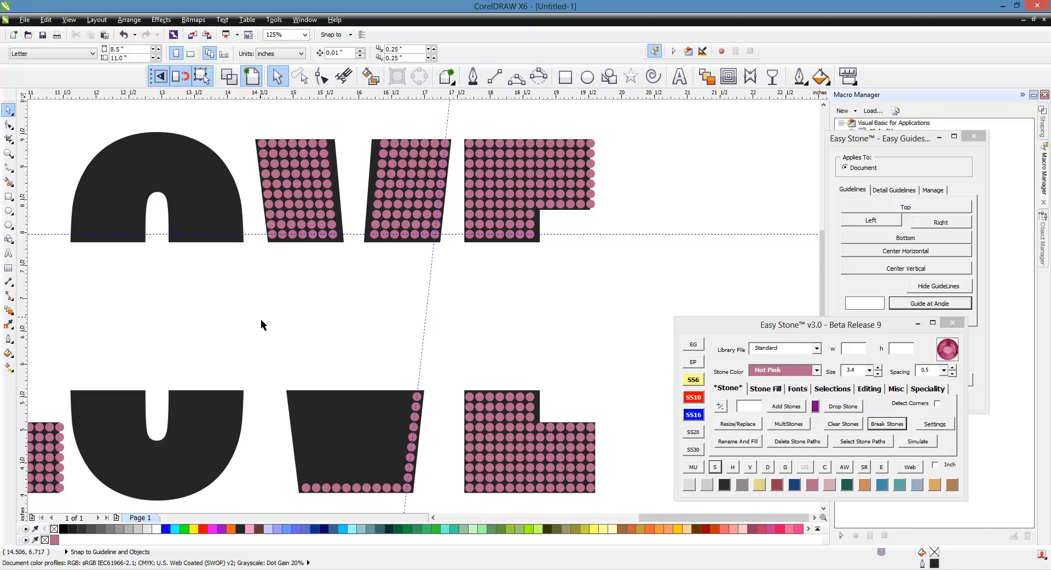
# Add an angled guideline through two stones on the outer edge of the upper V's left arm.
pyautogui.scroll(1, 260, 214)
pyautogui.scroll(1, 261, 208)
pyautogui.click(289, 204)
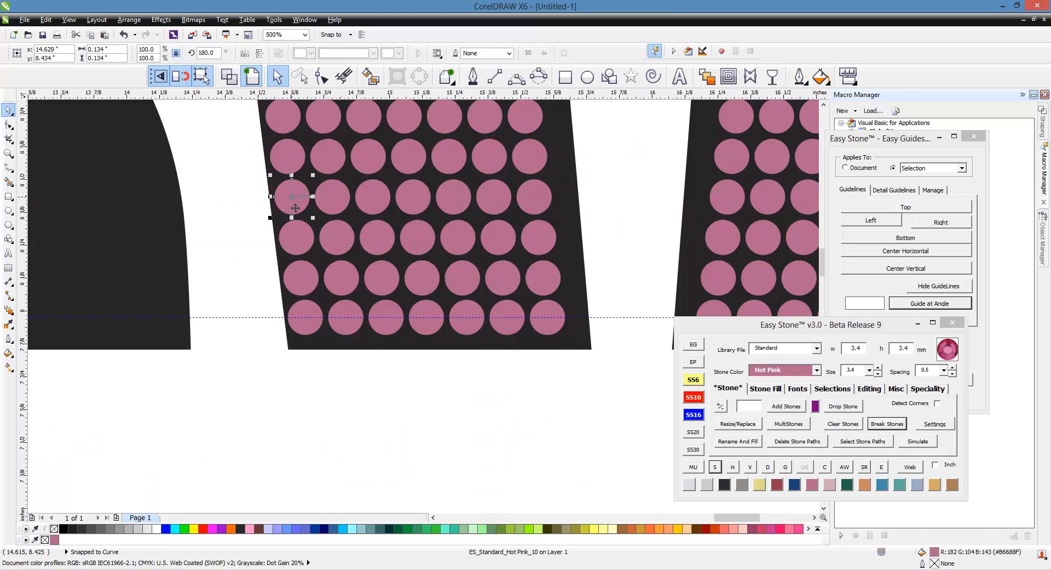
pyautogui.keyDown('shift'); pyautogui.click(300, 282); pyautogui.keyUp('shift')
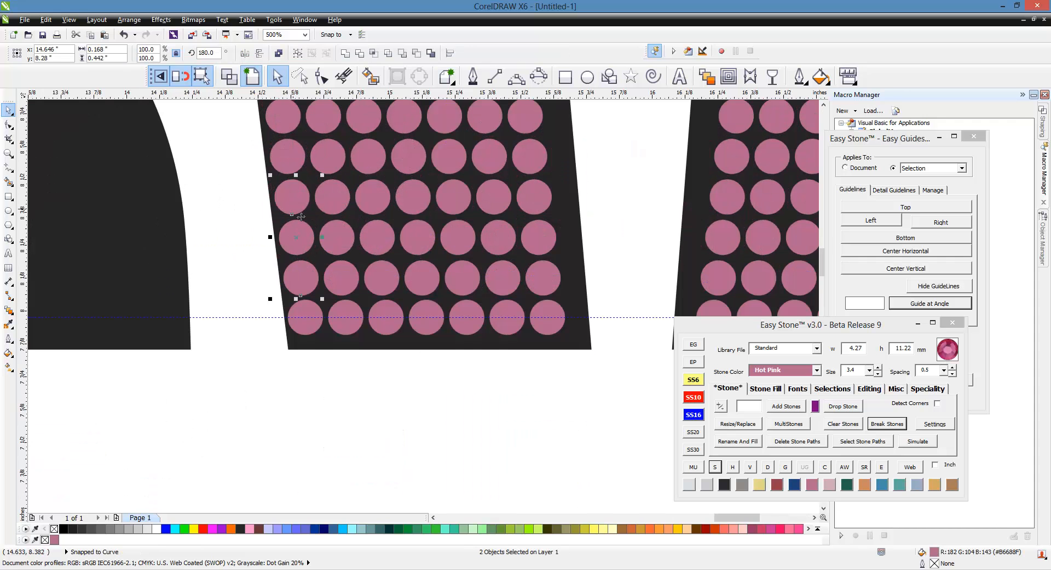
pyautogui.click(923, 304)
pyautogui.click(379, 386)
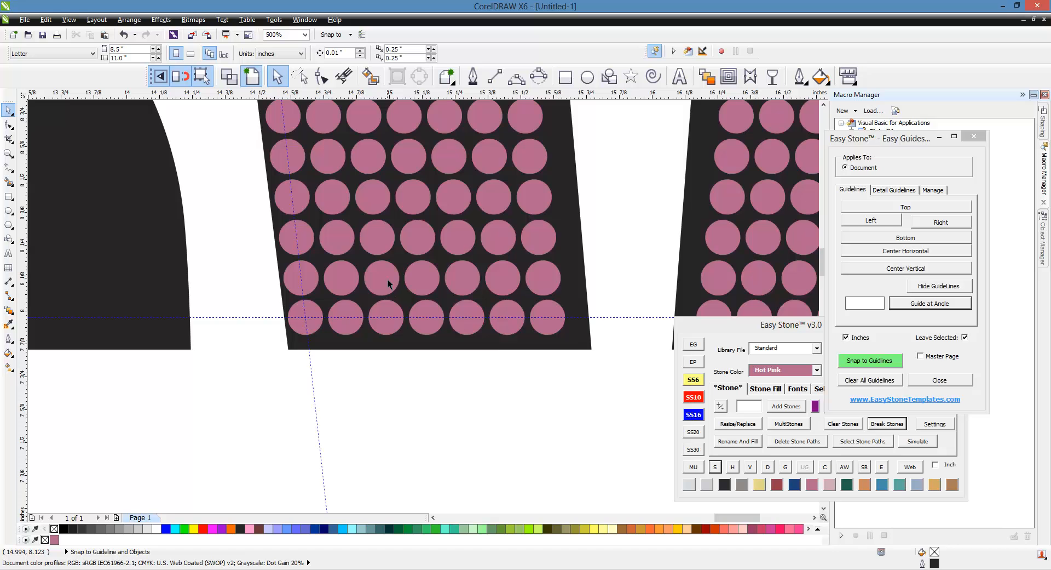
# Move the new angled guideline onto the center of the bottom-left stone in the lower V.
pyautogui.scroll(-5, 353, 258)
pyautogui.scroll(-2, 350, 417)
pyautogui.scroll(2, 359, 429)
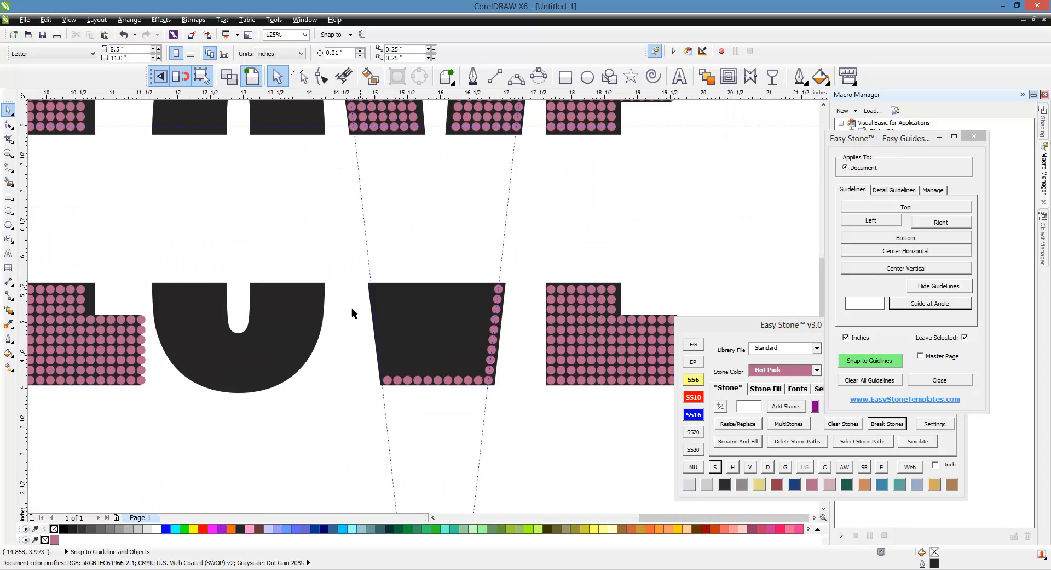
pyautogui.scroll(4, 364, 407)
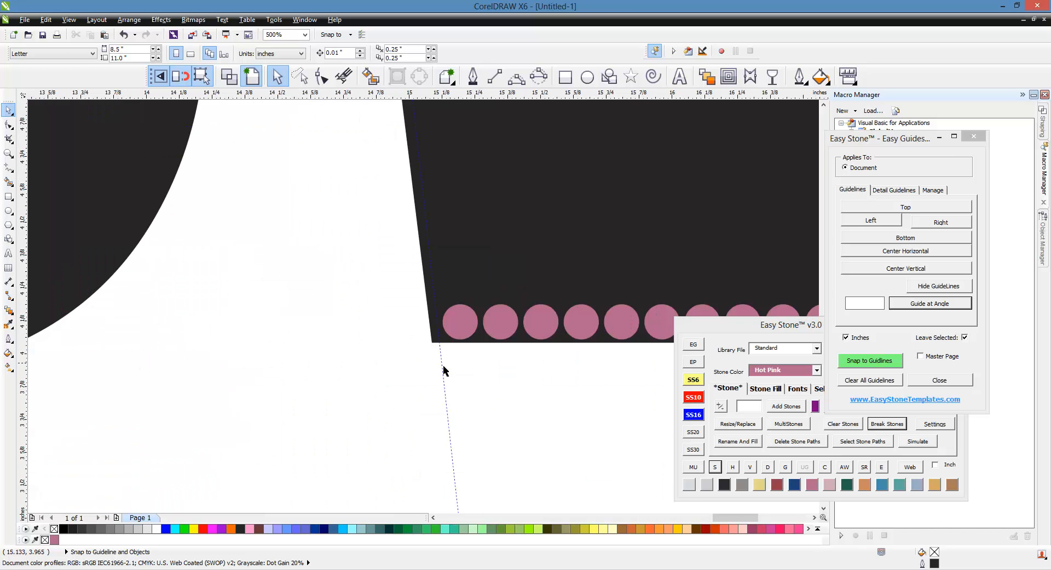
pyautogui.moveTo(450, 370); pyautogui.dragTo(469, 328)
pyautogui.scroll(-4, 438, 389)
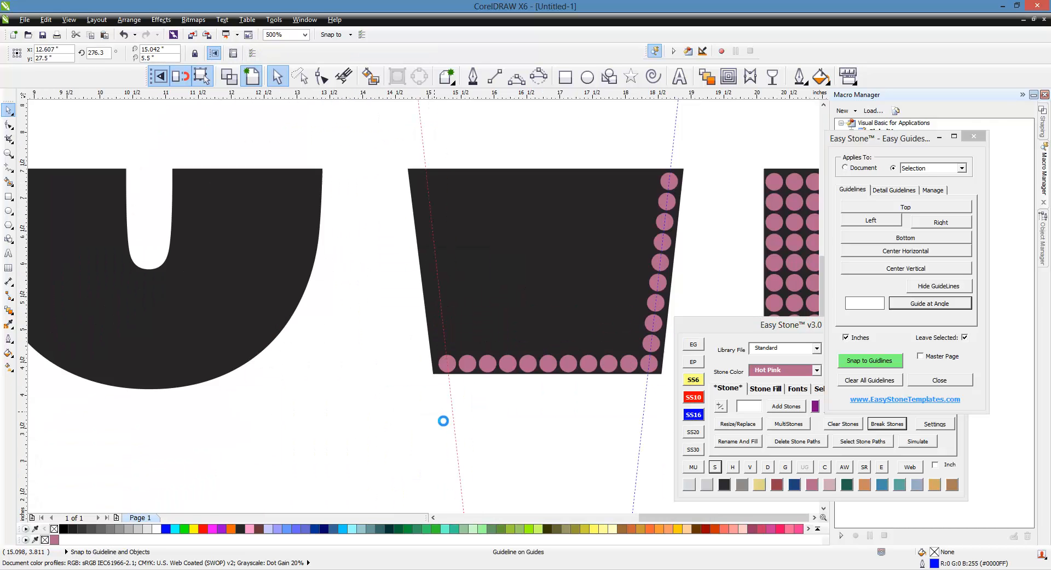
# Move the upper V's left-arm stone block so its bottom-left stone snaps to the intersection of the angled and horizontal guidelines.
pyautogui.scroll(-2, 436, 422)
pyautogui.scroll(1, 404, 291)
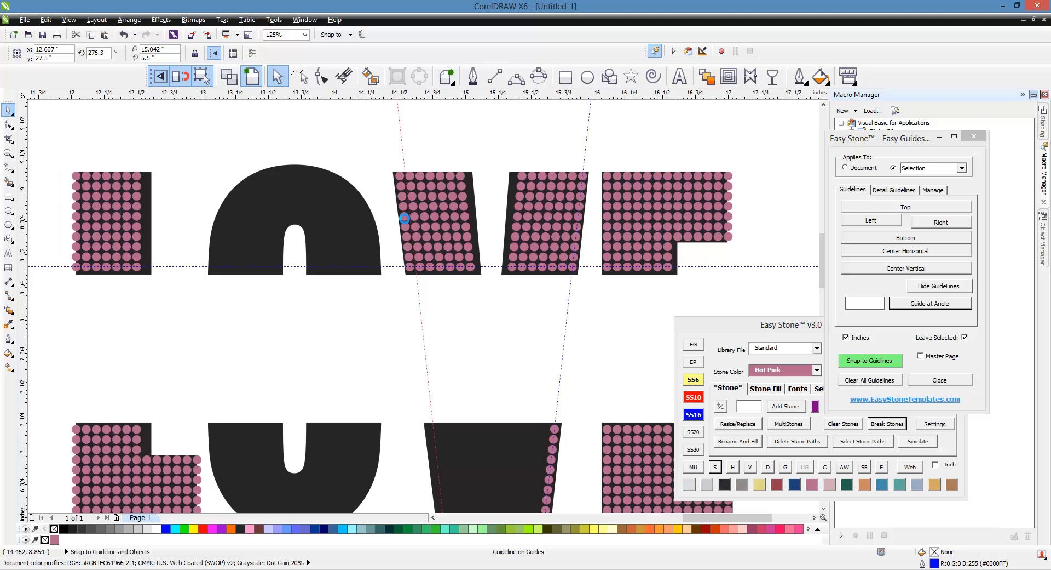
pyautogui.scroll(2, 404, 217)
pyautogui.moveTo(381, 119); pyautogui.dragTo(586, 378)
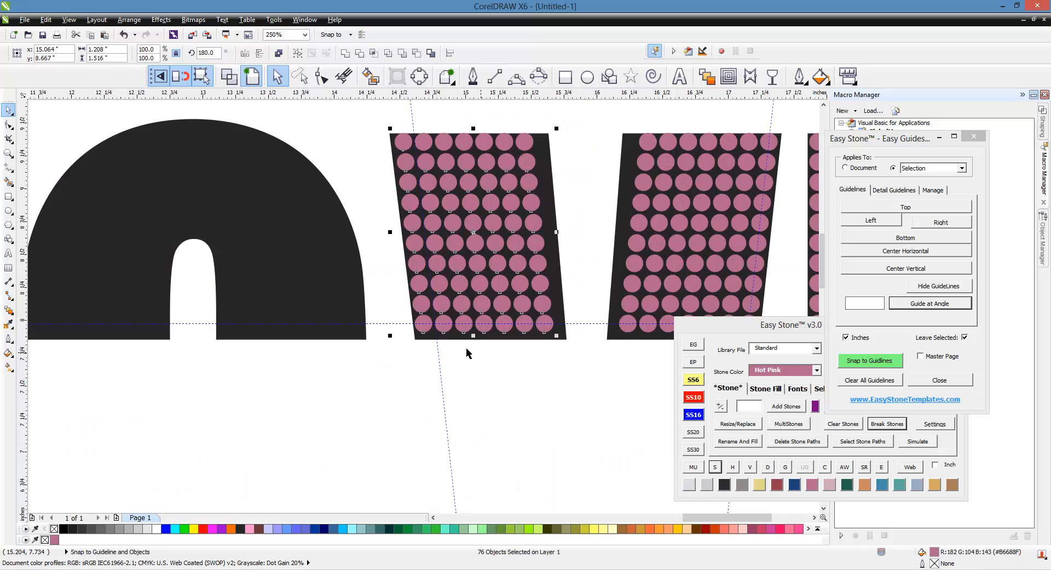
pyautogui.scroll(4, 467, 352)
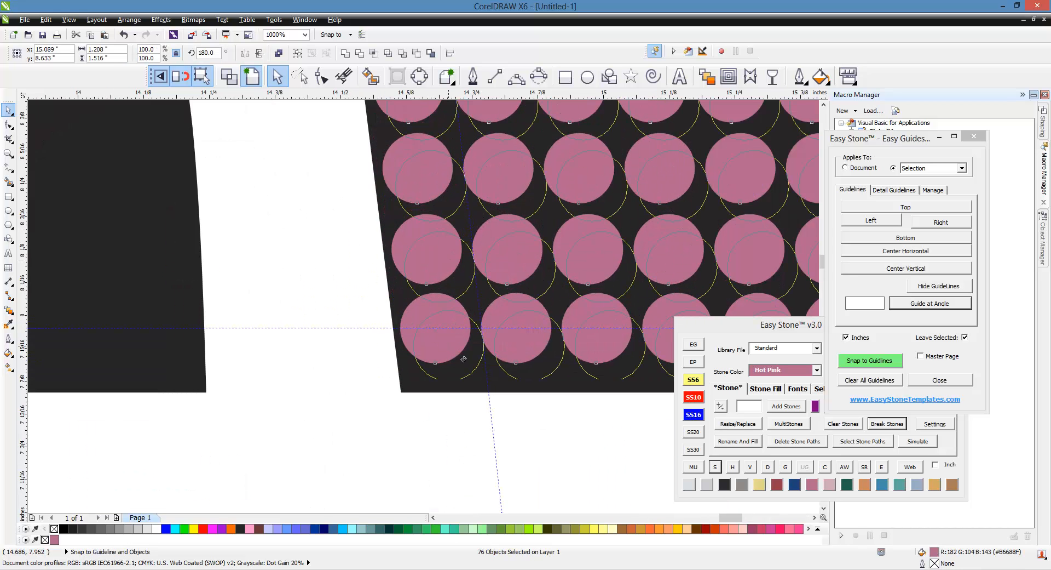
pyautogui.moveTo(464, 359); pyautogui.dragTo(493, 332)
pyautogui.scroll(-2, 219, 330)
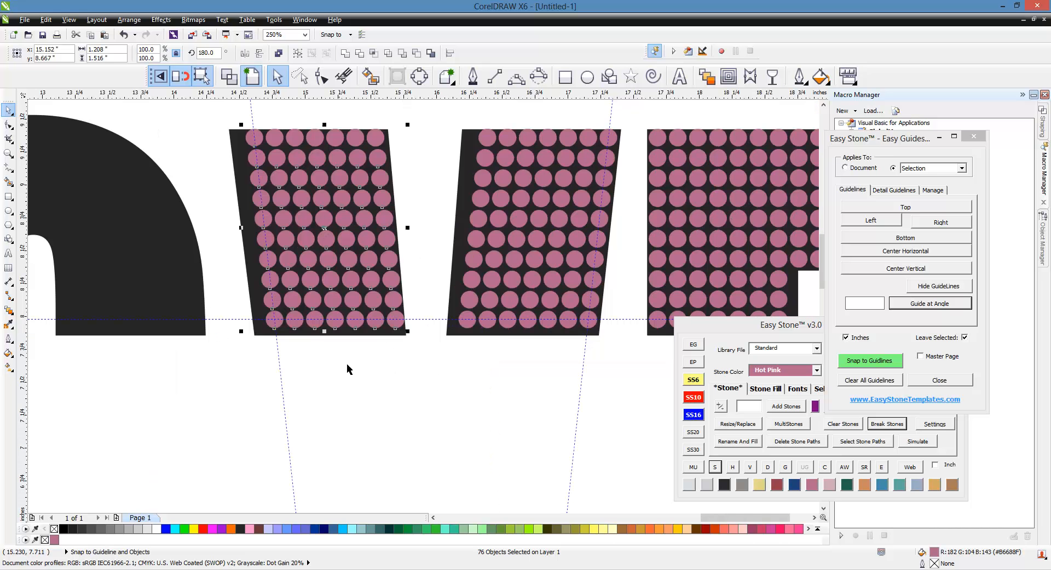
pyautogui.click(375, 383)
pyautogui.scroll(-1, 454, 219)
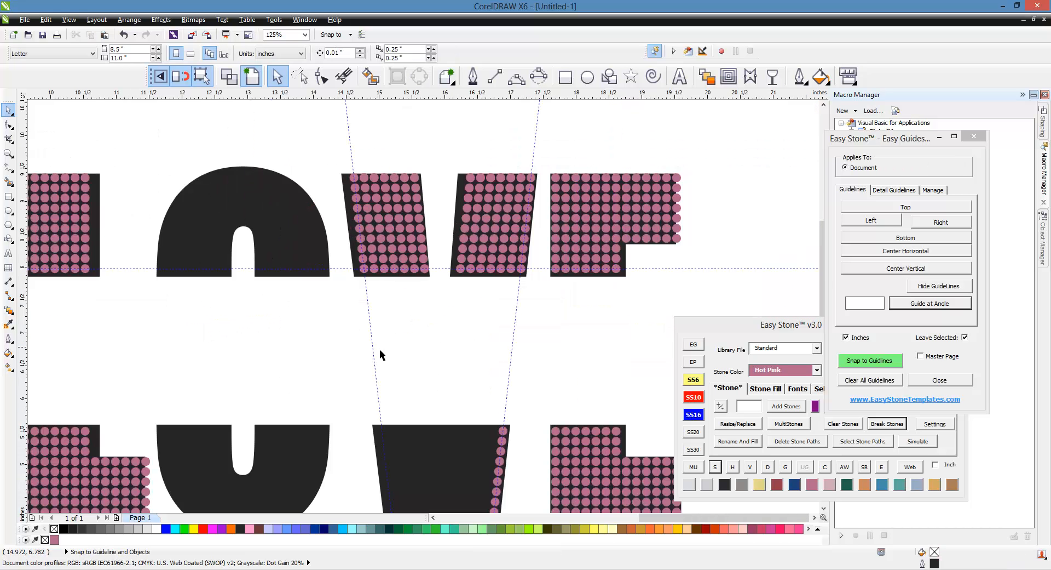
# Add a horizontal guideline through the center of the lower E's top-left stone.
pyautogui.scroll(-1, 512, 282)
pyautogui.scroll(2, 482, 383)
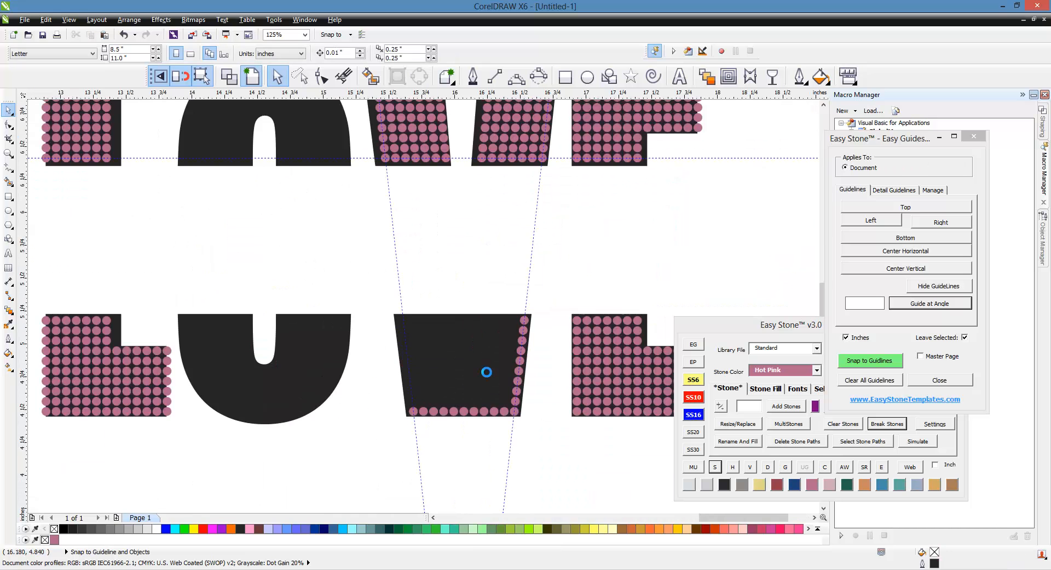
pyautogui.scroll(1, 486, 372)
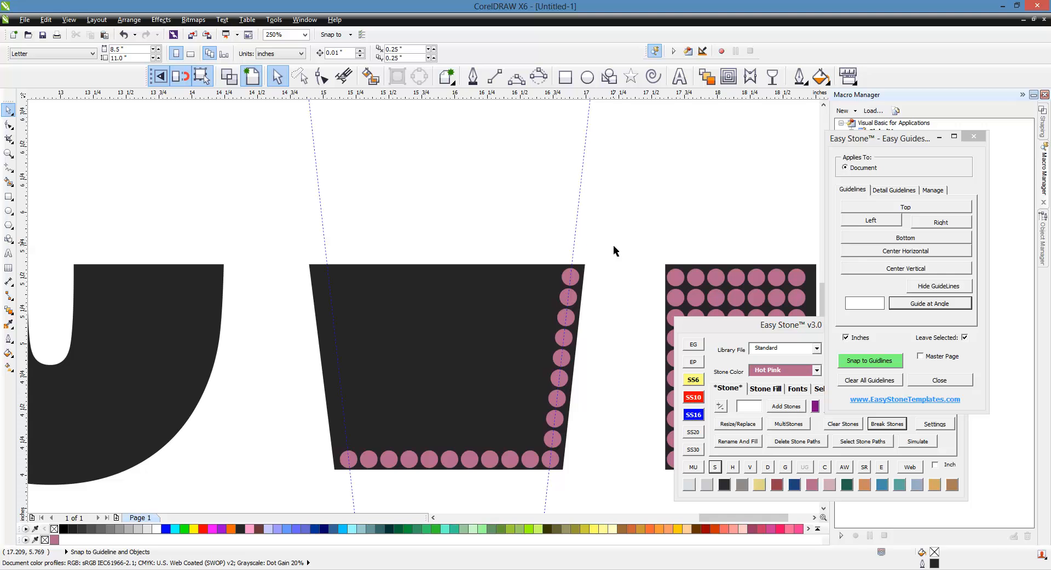
pyautogui.scroll(-1, 547, 272)
pyautogui.scroll(1, 613, 267)
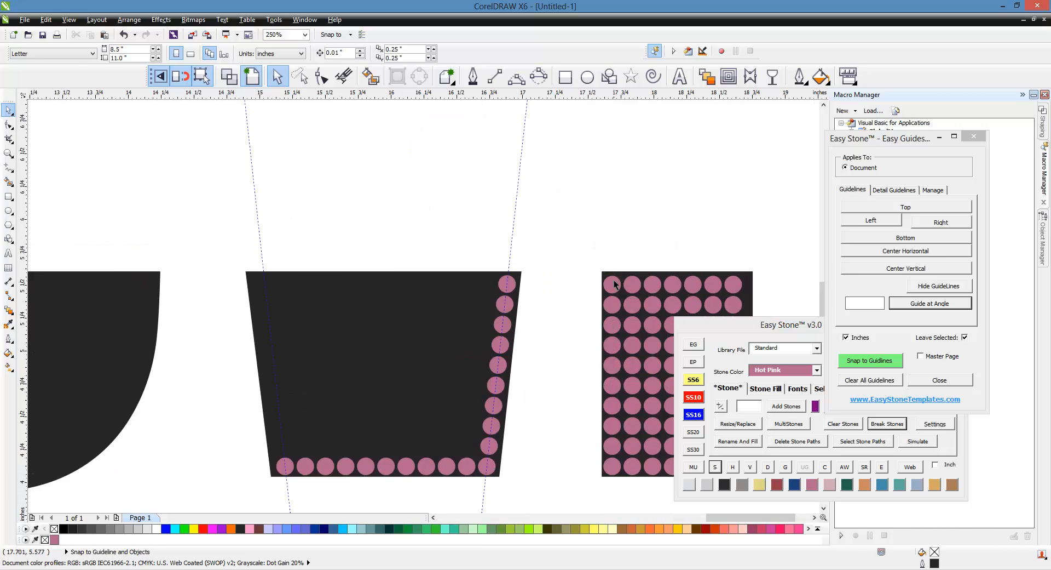
pyautogui.click(614, 284)
pyautogui.click(858, 255)
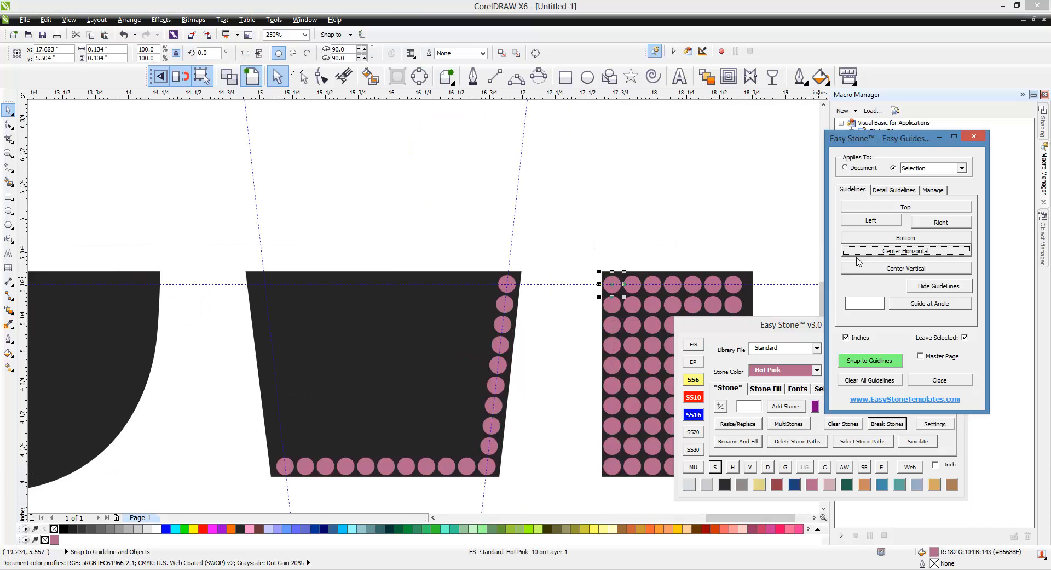
# Snap the lower V's top-right stone to the intersection of the horizontal and angled guidelines.
pyautogui.click(506, 284)
pyautogui.scroll(4, 509, 285)
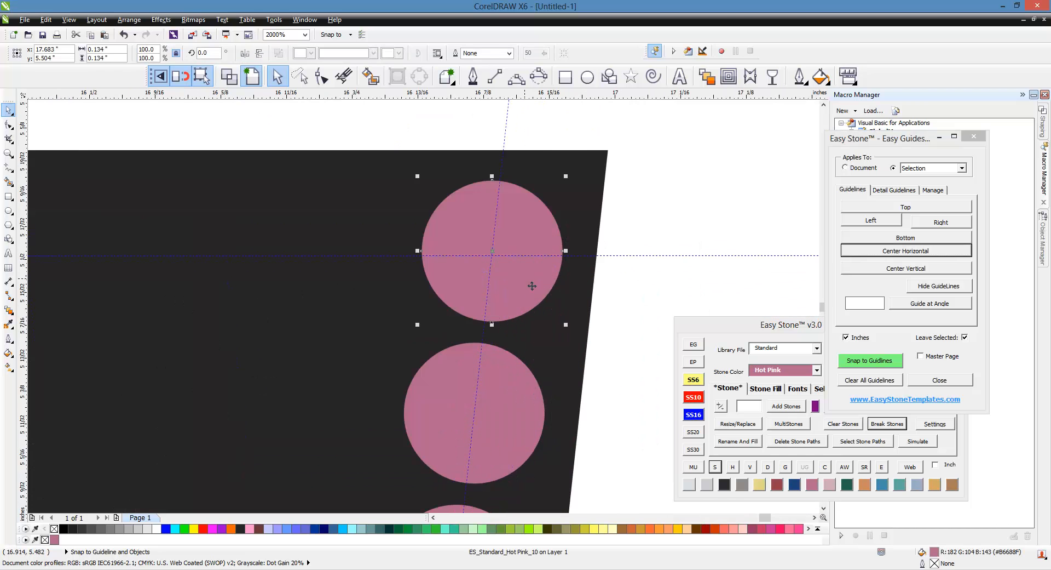
pyautogui.scroll(1, 501, 274)
pyautogui.moveTo(504, 260)
pyautogui.mouseDown()
pyautogui.moveTo(582, 223)
pyautogui.moveTo(558, 246)
pyautogui.moveTo(533, 237)
pyautogui.moveTo(486, 259)
pyautogui.mouseUp()
pyautogui.scroll(-4, 487, 259)
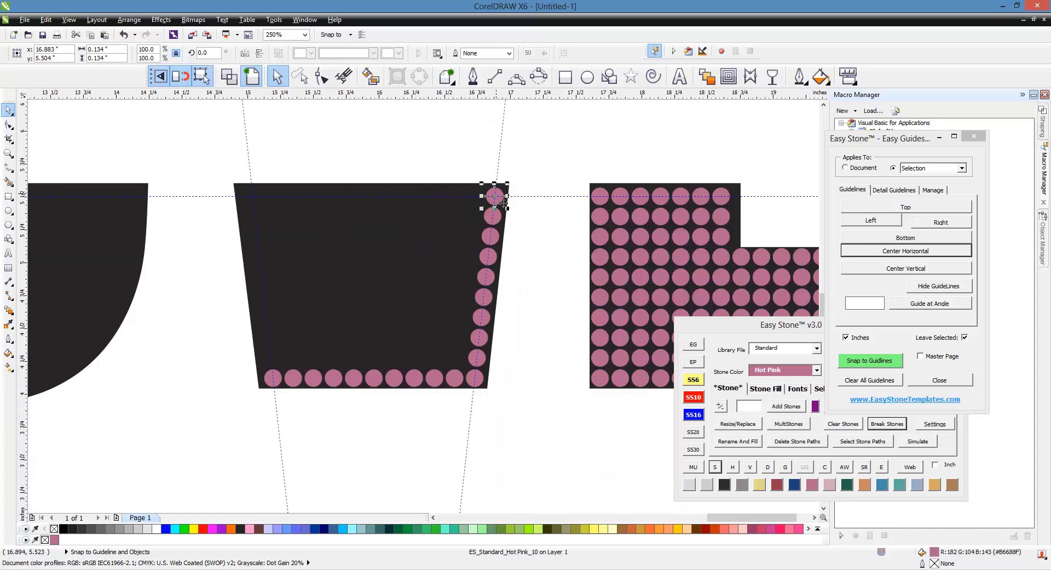
# Space the stones evenly along the lower V's right edge between its top-right and bottom-right corner stones.
pyautogui.scroll(2, 492, 374)
pyautogui.click(484, 478)
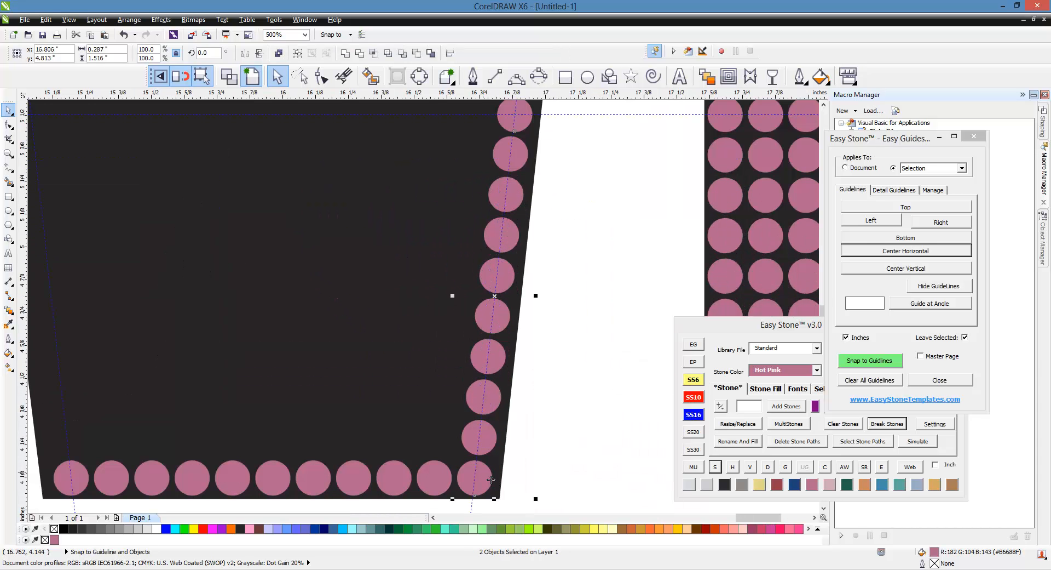
pyautogui.click(714, 467)
pyautogui.scroll(-2, 608, 304)
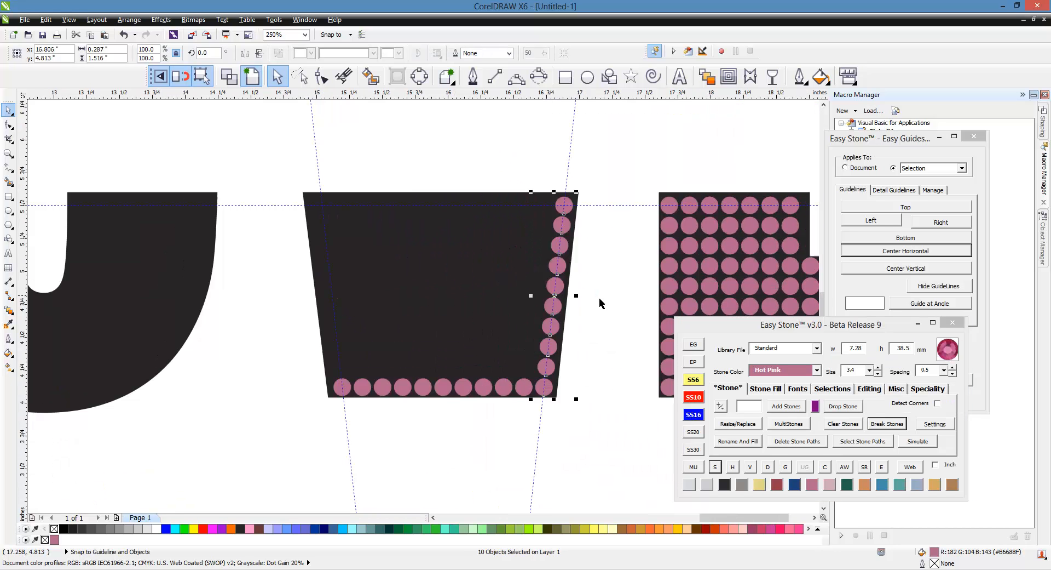
# Fill the right part of the lower V with copies of its slanted edge column, aligned to the bottom-row stones.
pyautogui.scroll(2, 569, 400)
pyautogui.moveTo(568, 400); pyautogui.dragTo(401, 383)
pyautogui.press('space')
pyautogui.press('space')
pyautogui.press('space')
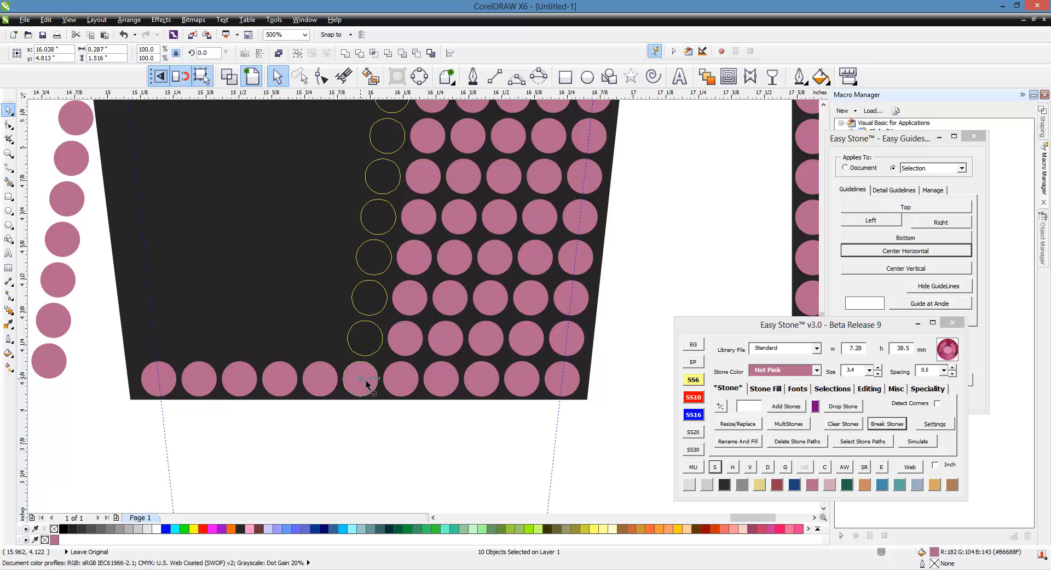
pyautogui.moveTo(366, 385); pyautogui.dragTo(323, 387)
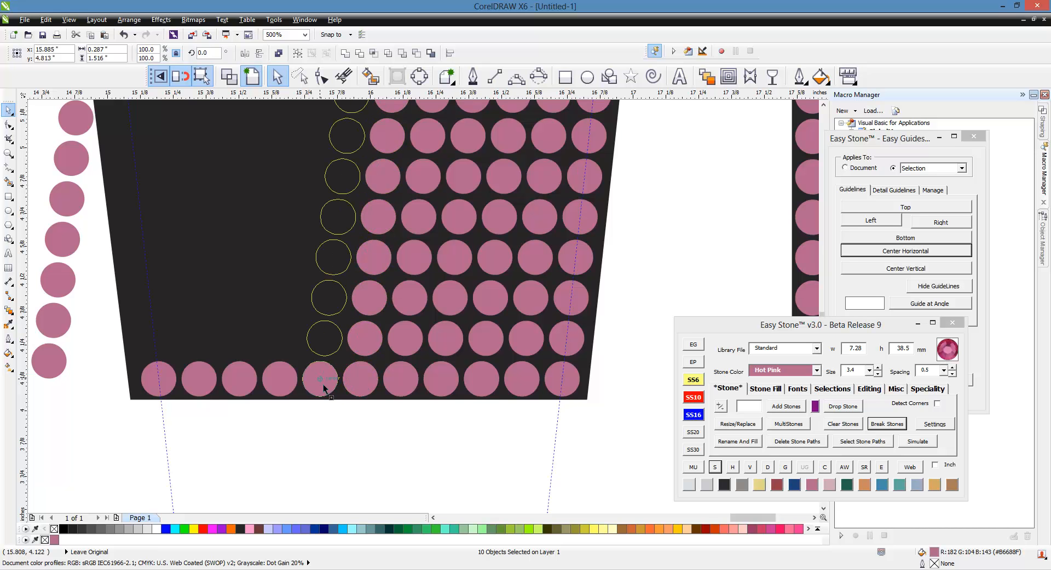
pyautogui.click(377, 458)
# Delete the spare slanted stone column beside the lower V's left edge.
pyautogui.scroll(-1, 405, 419)
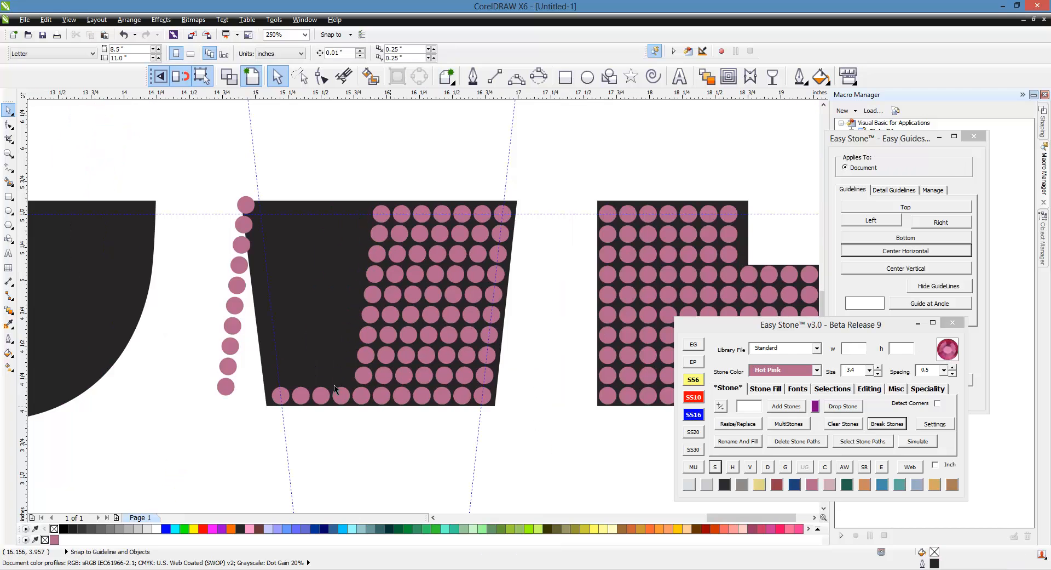
pyautogui.moveTo(221, 250); pyautogui.dragTo(259, 425)
pyautogui.press('Delete')
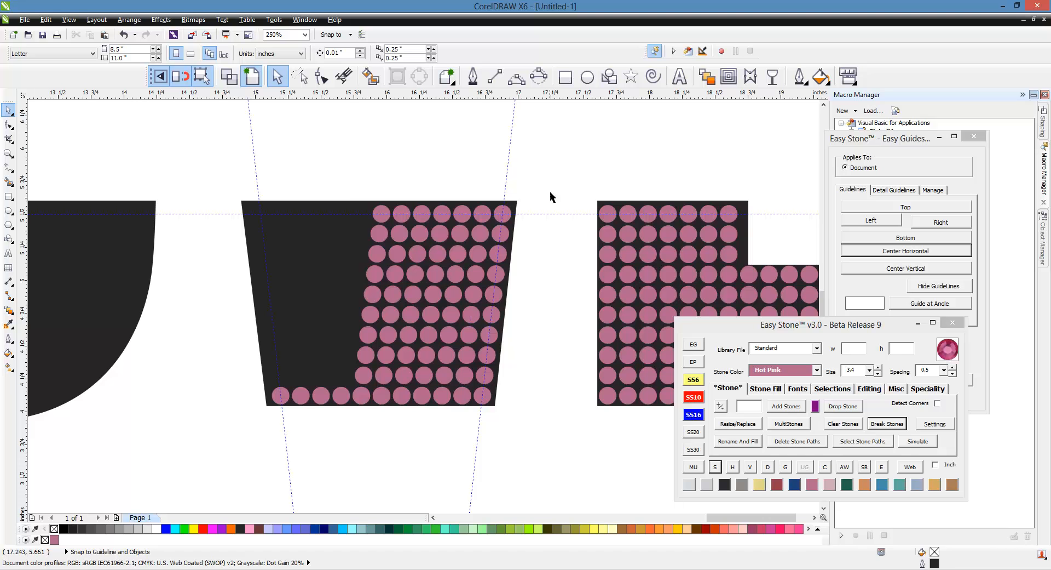
# Create a horizontally mirrored copy of the lower V's right-side stone block toward its left edge.
pyautogui.moveTo(553, 197); pyautogui.dragTo(344, 438)
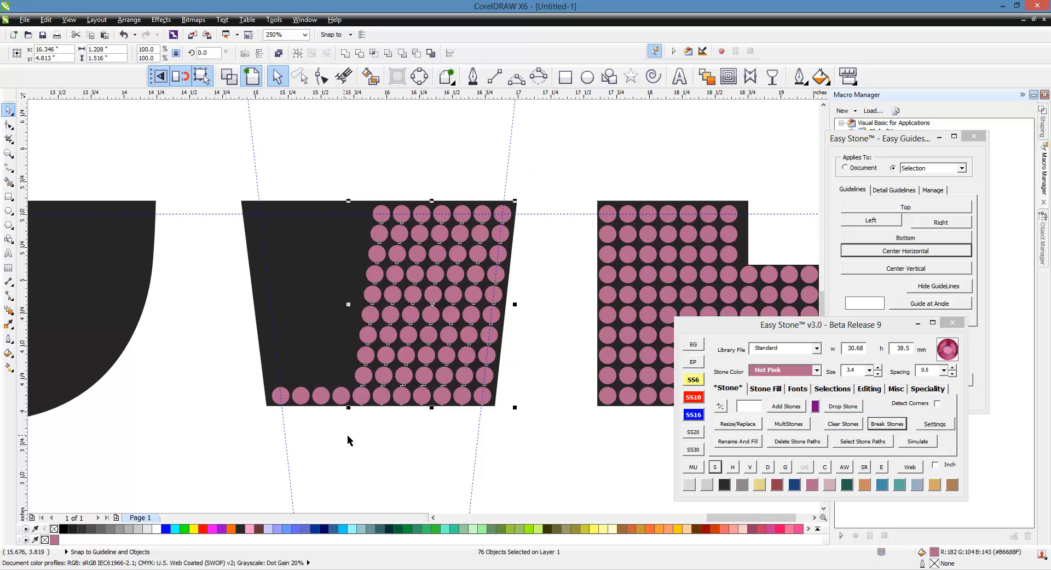
pyautogui.moveTo(523, 315); pyautogui.dragTo(317, 321)
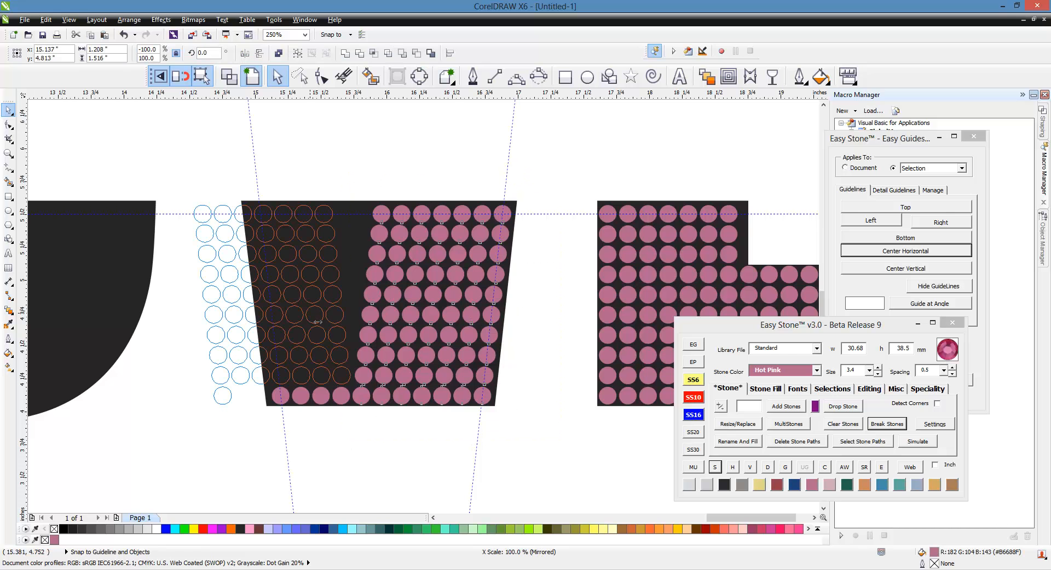
pyautogui.rightClick(310, 315)
pyautogui.moveTo(310, 315); pyautogui.dragTo(315, 319)
pyautogui.scroll(2, 233, 415)
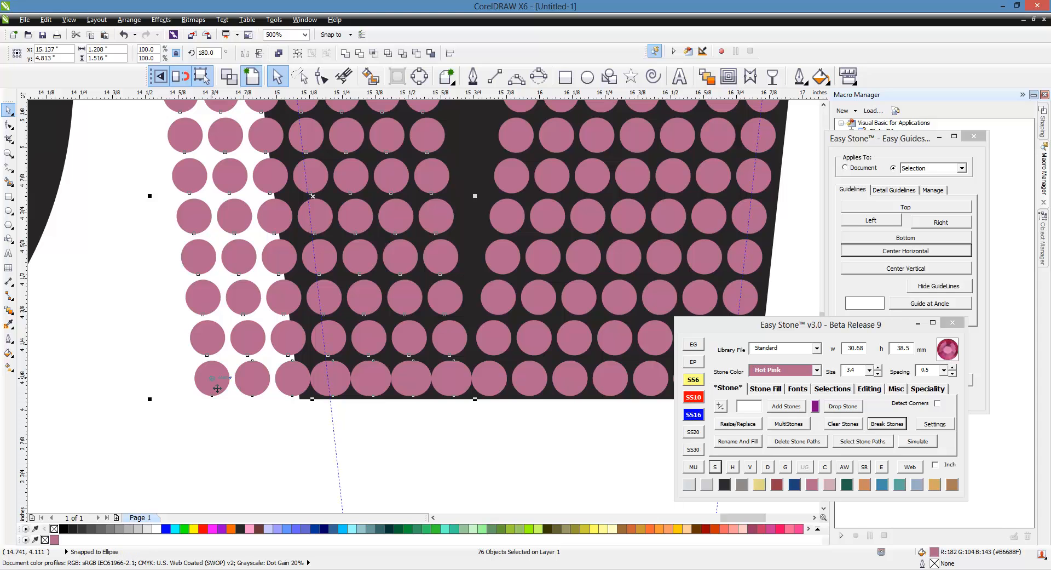
# Move the mirrored stone block into the lower V, aligning its outer bottom stone with the left bottom-corner stone.
pyautogui.moveTo(217, 387); pyautogui.dragTo(339, 384)
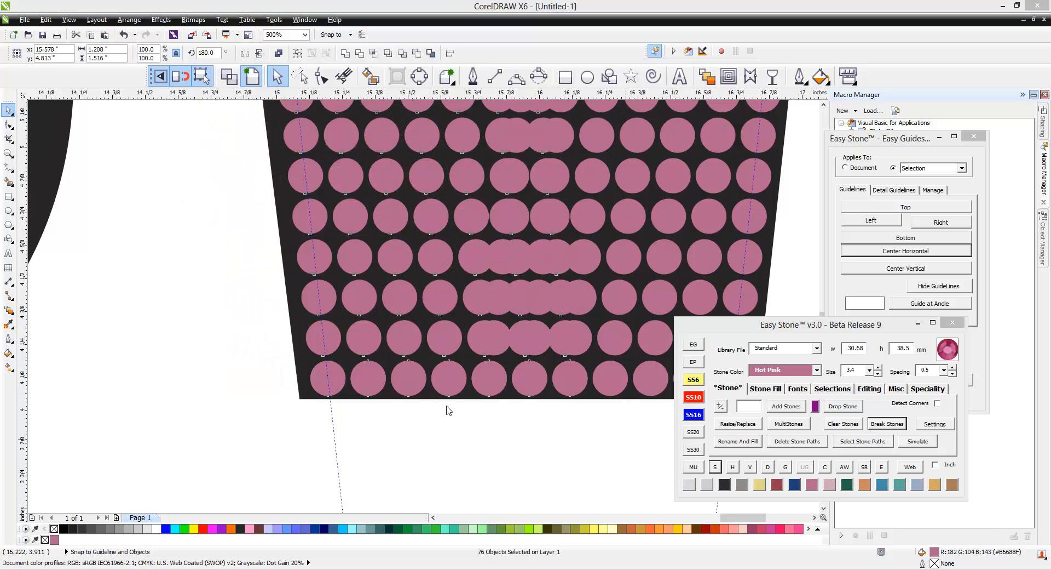
pyautogui.press('Escape')
pyautogui.scroll(-1, 383, 325)
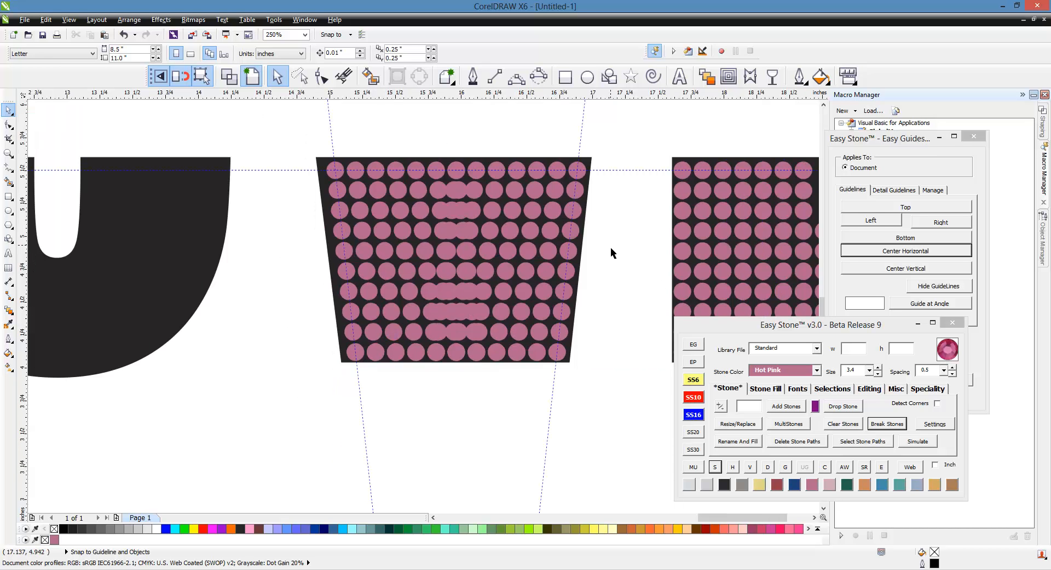
# Delete the overlapping duplicate stones among all stones of the lower V.
pyautogui.moveTo(645, 121); pyautogui.dragTo(299, 409)
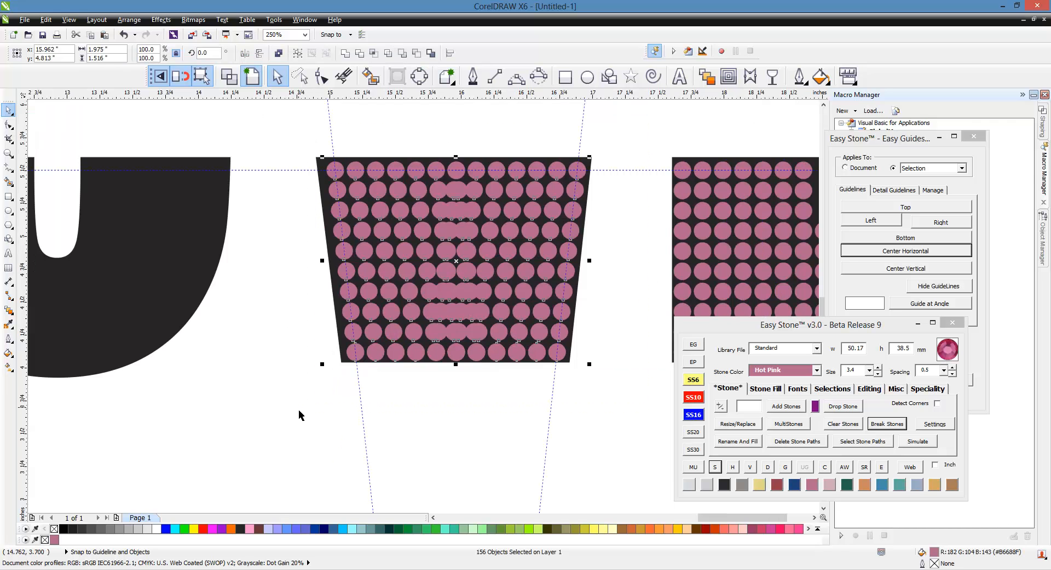
pyautogui.click(826, 468)
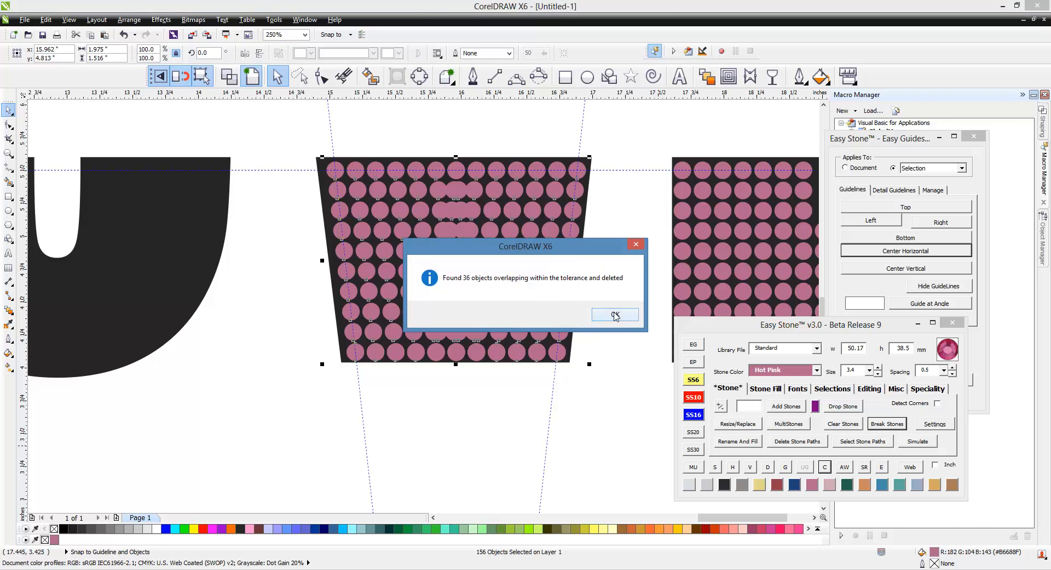
pyautogui.click(615, 315)
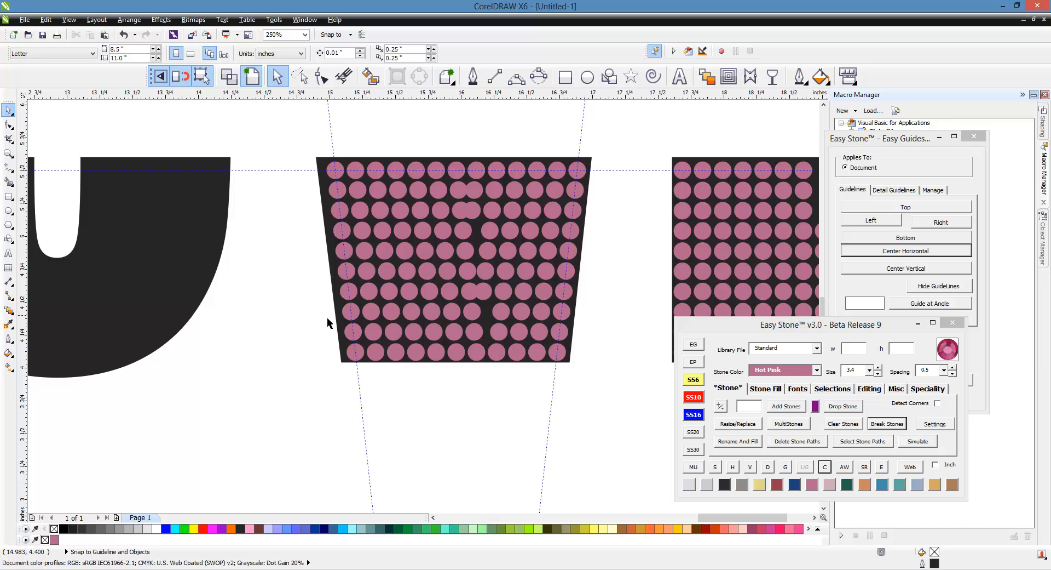
# Space the stones evenly across the second and third rows from the bottom of the lower V.
pyautogui.moveTo(326, 315); pyautogui.dragTo(603, 354)
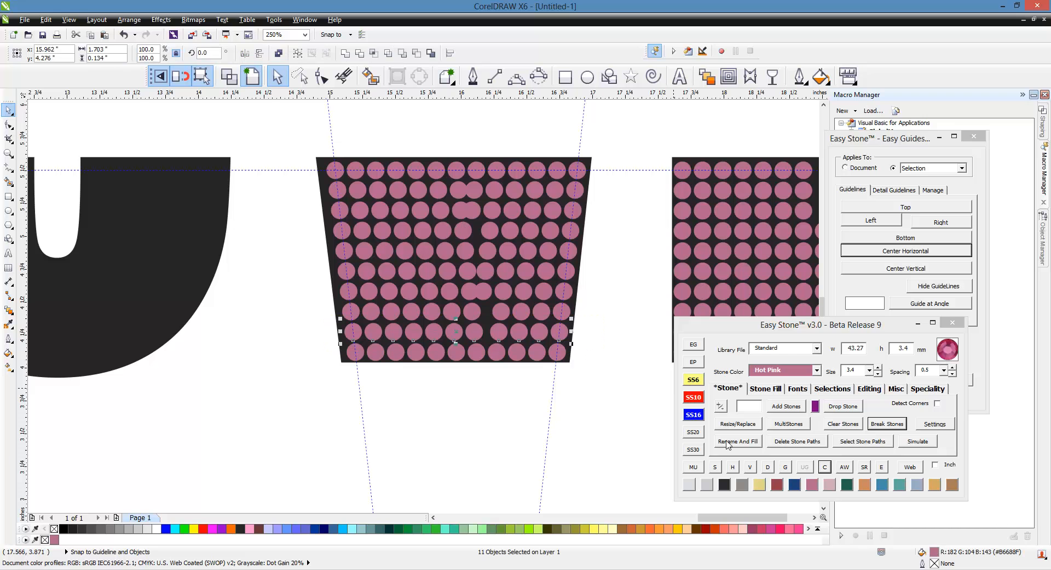
pyautogui.click(733, 467)
pyautogui.moveTo(305, 293); pyautogui.dragTo(610, 329)
pyautogui.click(732, 467)
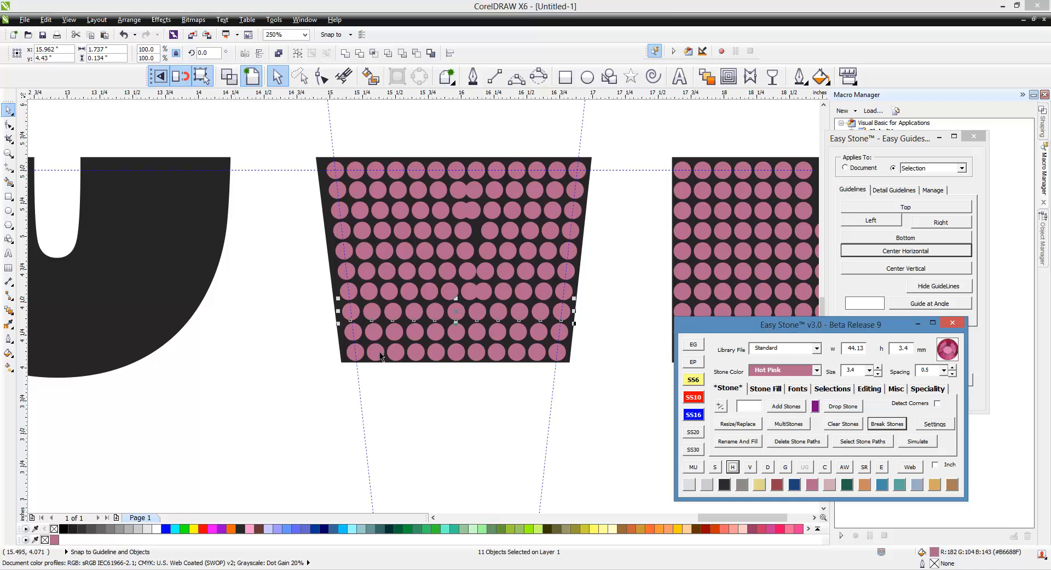
# Delete one surplus stone from the lower V's fourth row from the bottom and space the row's remaining stones evenly.
pyautogui.click(310, 277)
pyautogui.moveTo(310, 274); pyautogui.dragTo(617, 309)
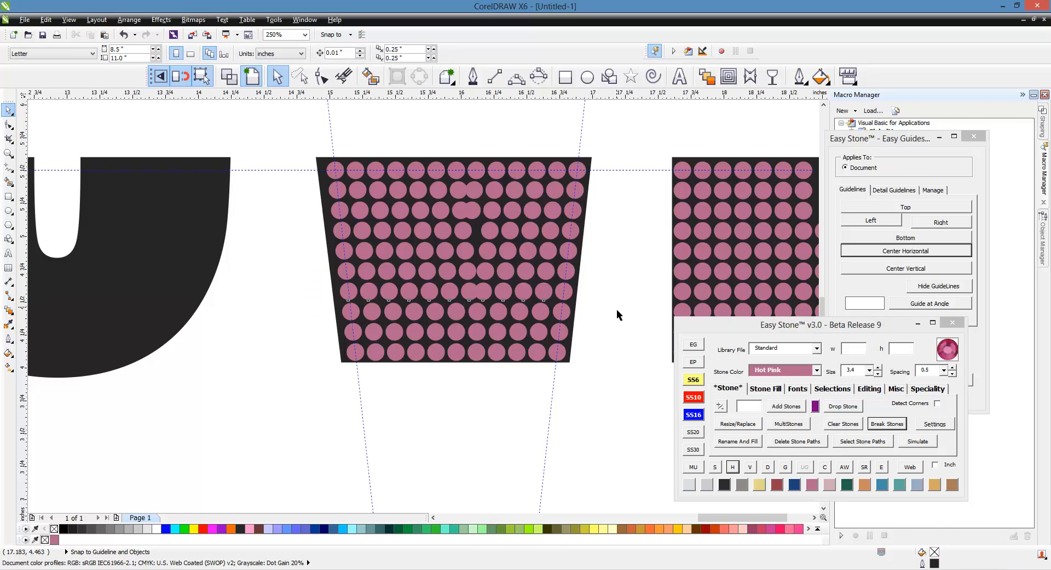
pyautogui.click(733, 467)
pyautogui.click(653, 452)
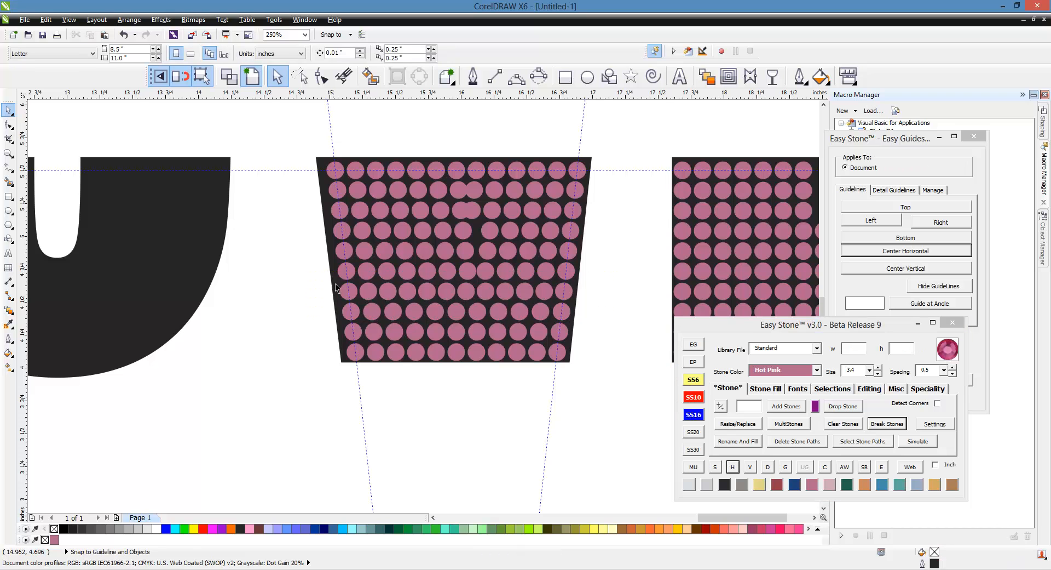
pyautogui.click(511, 294)
pyautogui.press('Delete')
pyautogui.moveTo(309, 280); pyautogui.dragTo(600, 317)
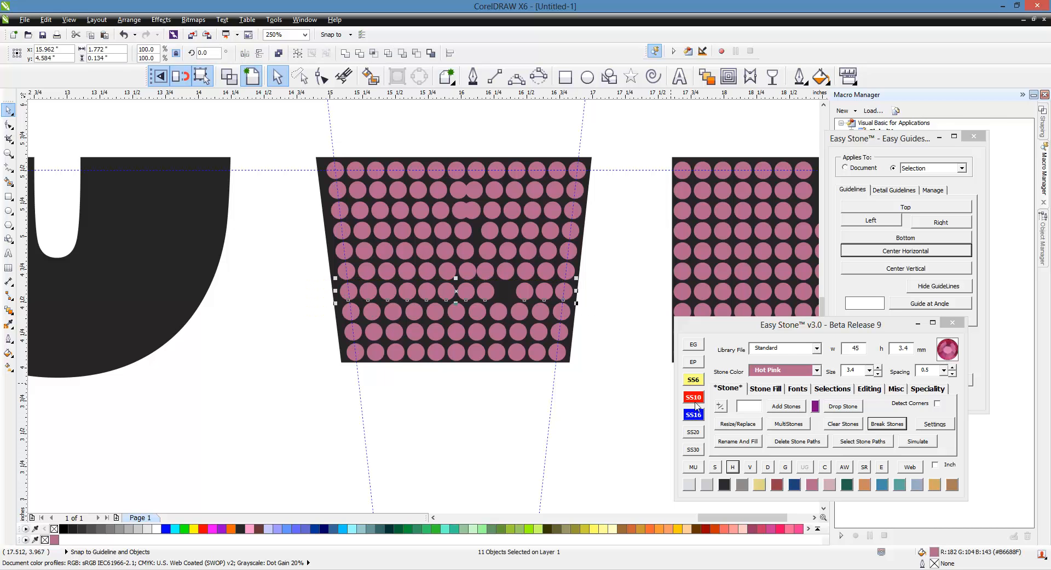
pyautogui.click(733, 466)
# Space the stones evenly across the lower V's sixth, fifth and fourth rows from the top.
pyautogui.click(314, 257)
pyautogui.moveTo(318, 247); pyautogui.dragTo(617, 293)
pyautogui.click(732, 466)
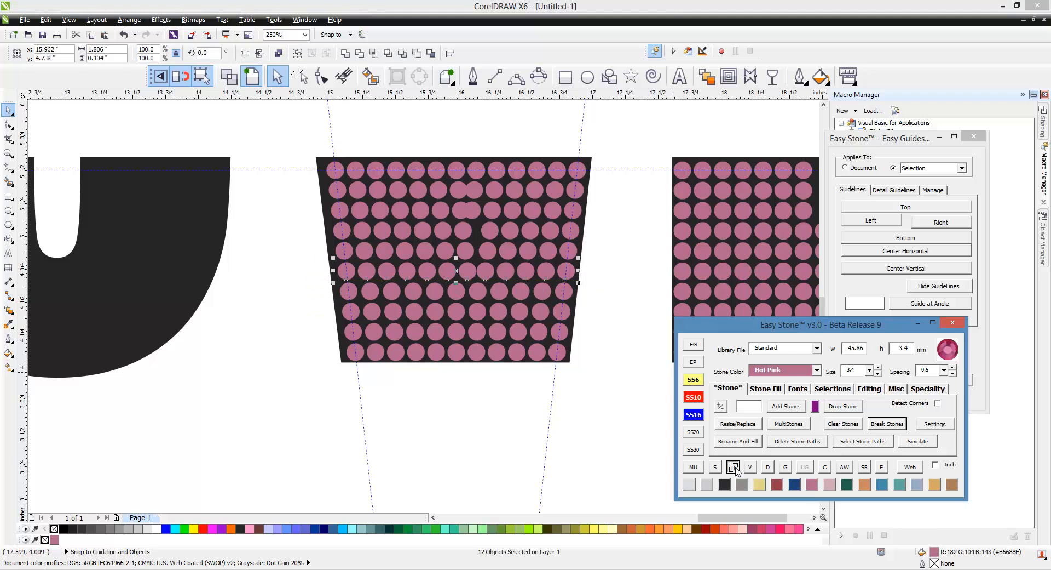
pyautogui.click(308, 241)
pyautogui.moveTo(546, 281); pyautogui.dragTo(599, 277)
pyautogui.click(733, 466)
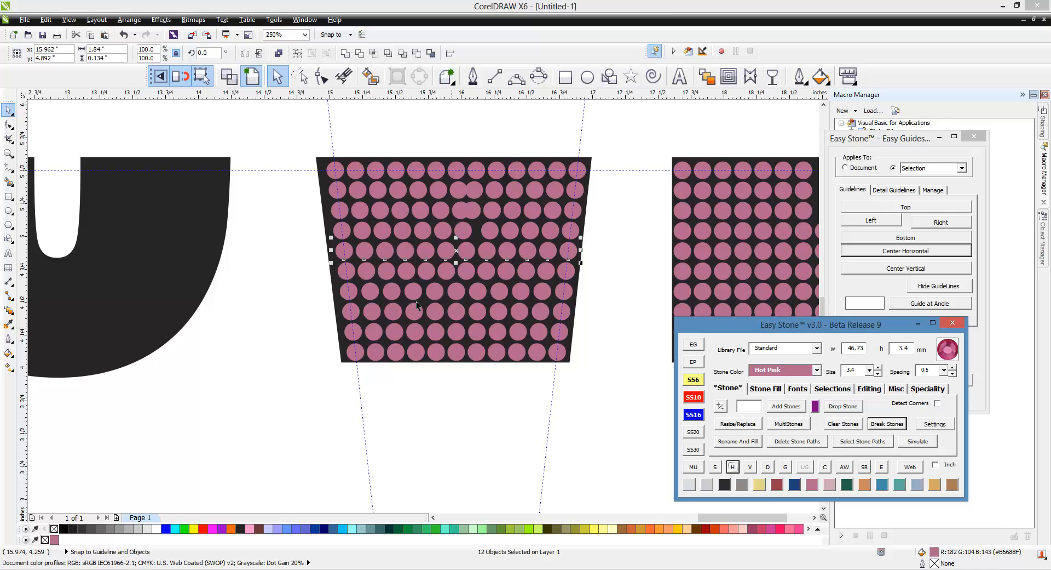
pyautogui.click(295, 218)
pyautogui.moveTo(299, 213); pyautogui.dragTo(604, 254)
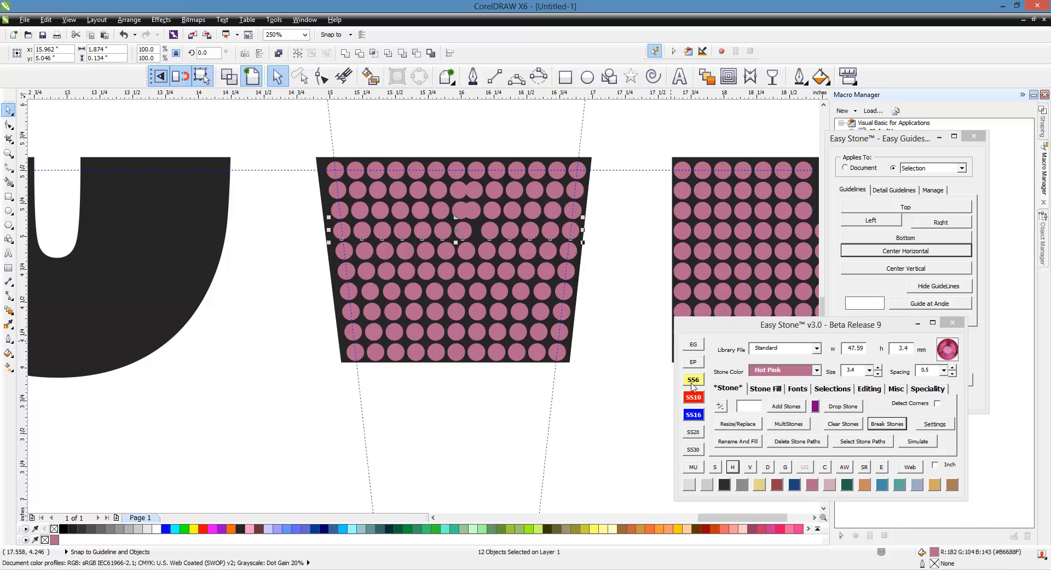
pyautogui.click(733, 466)
pyautogui.click(621, 345)
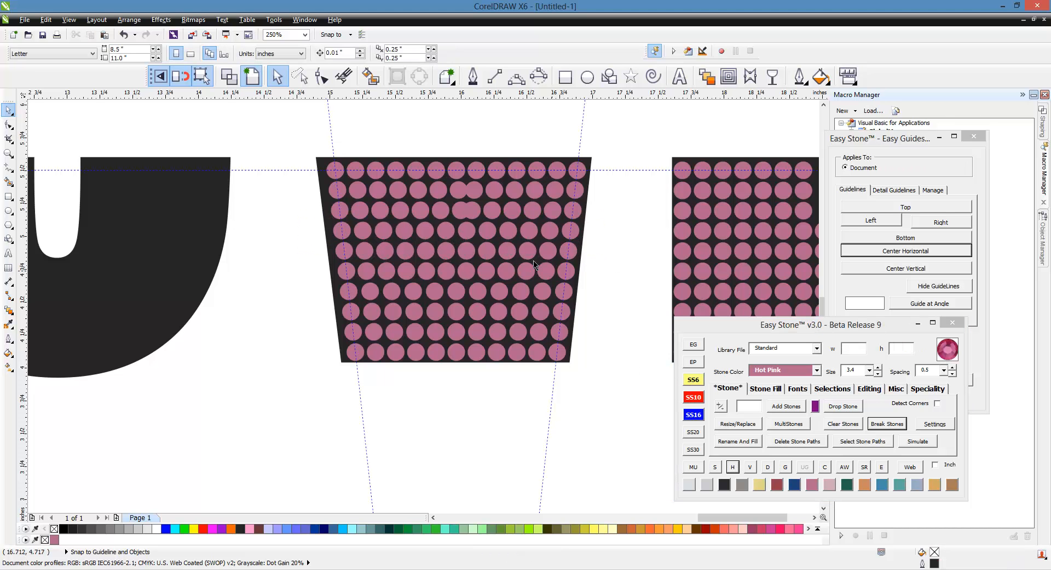
# Delete the overlapping stone in the lower V's third row from the top and space the rest of that row evenly.
pyautogui.click(477, 213)
pyautogui.press('Delete')
pyautogui.moveTo(311, 200); pyautogui.dragTo(606, 229)
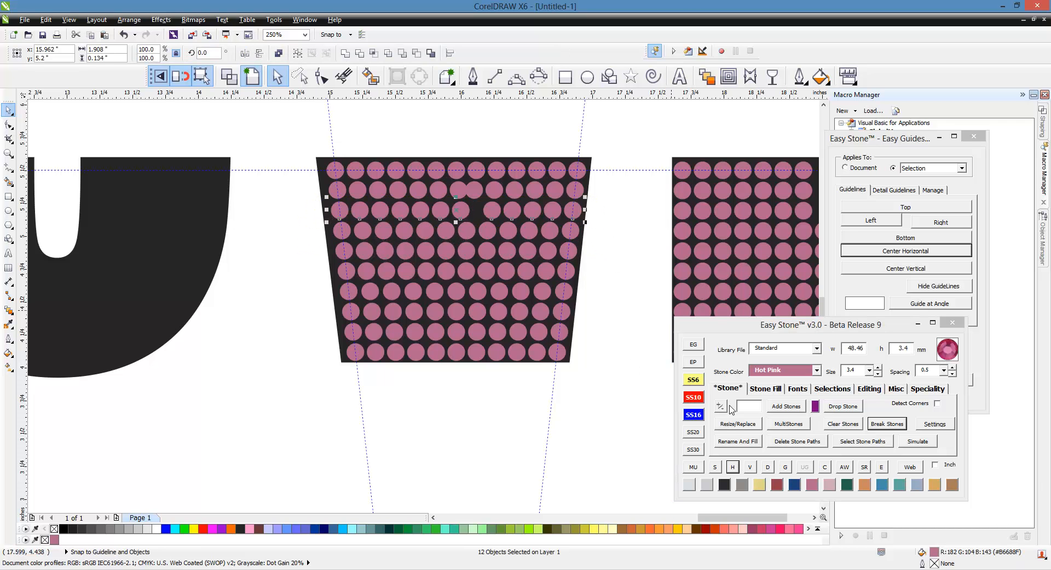
pyautogui.click(750, 466)
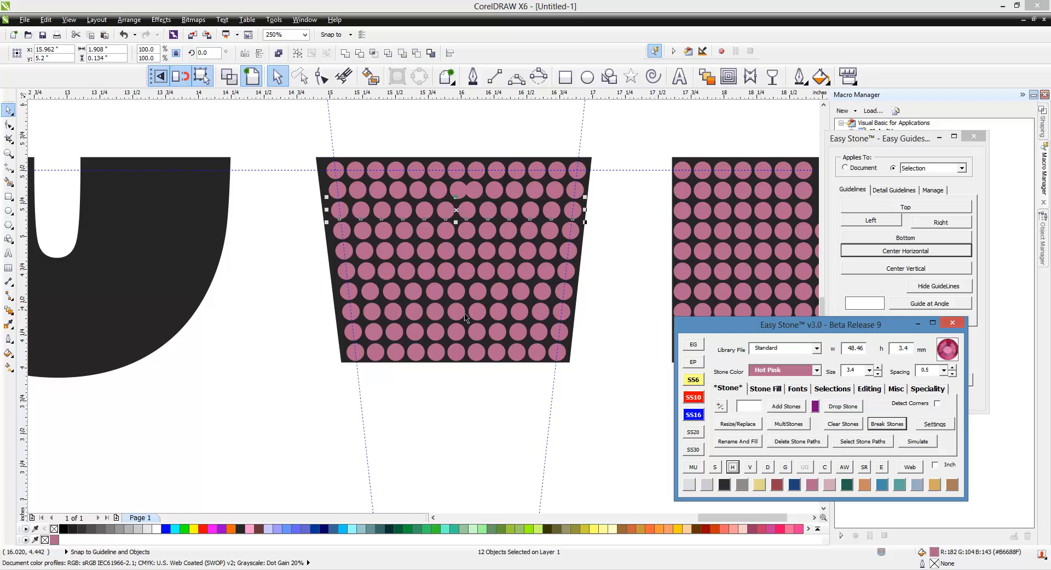
pyautogui.click(301, 233)
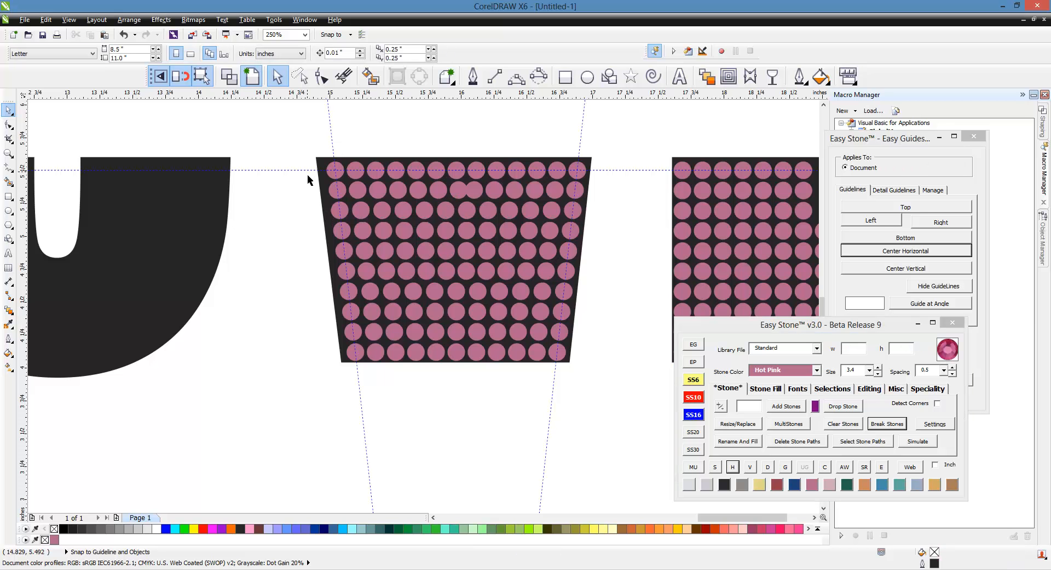
# Space the stones evenly across the top two rows of the lower V.
pyautogui.moveTo(307, 173); pyautogui.dragTo(606, 214)
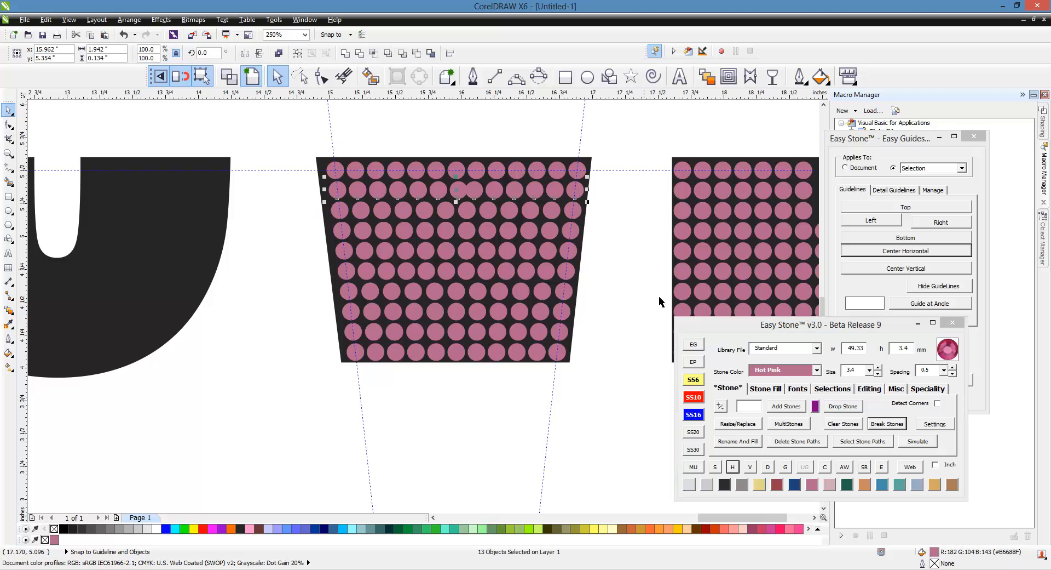
pyautogui.click(737, 467)
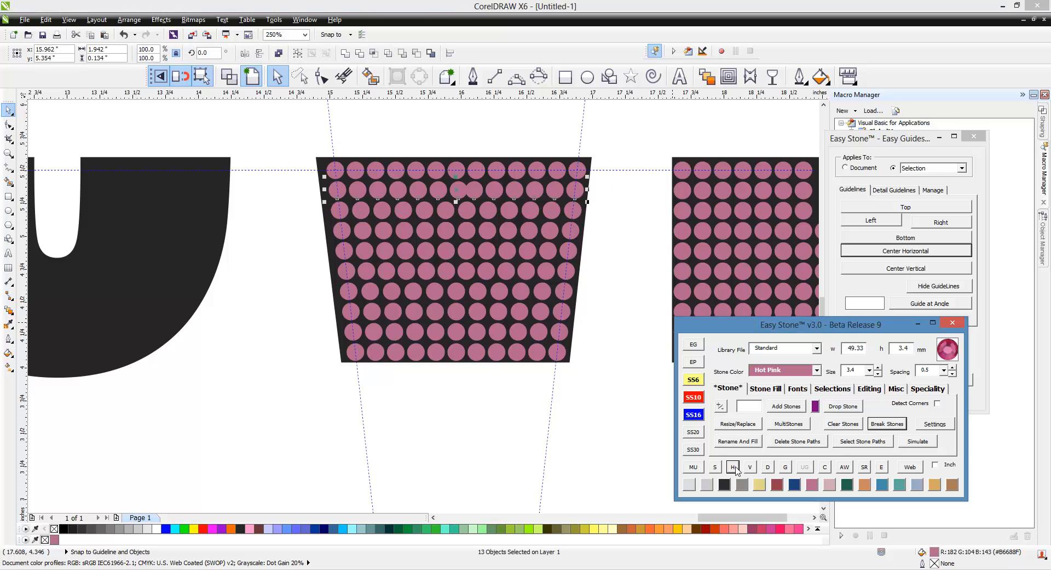
pyautogui.moveTo(285, 147); pyautogui.dragTo(611, 190)
pyautogui.click(735, 466)
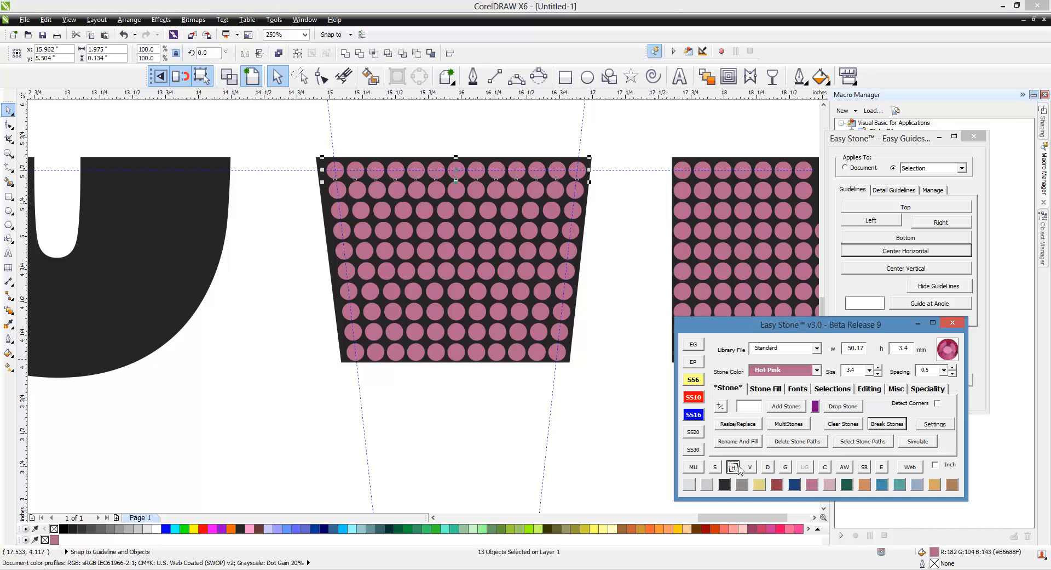
pyautogui.click(610, 288)
# Remove all guidelines from the drawing.
pyautogui.scroll(-2, 468, 285)
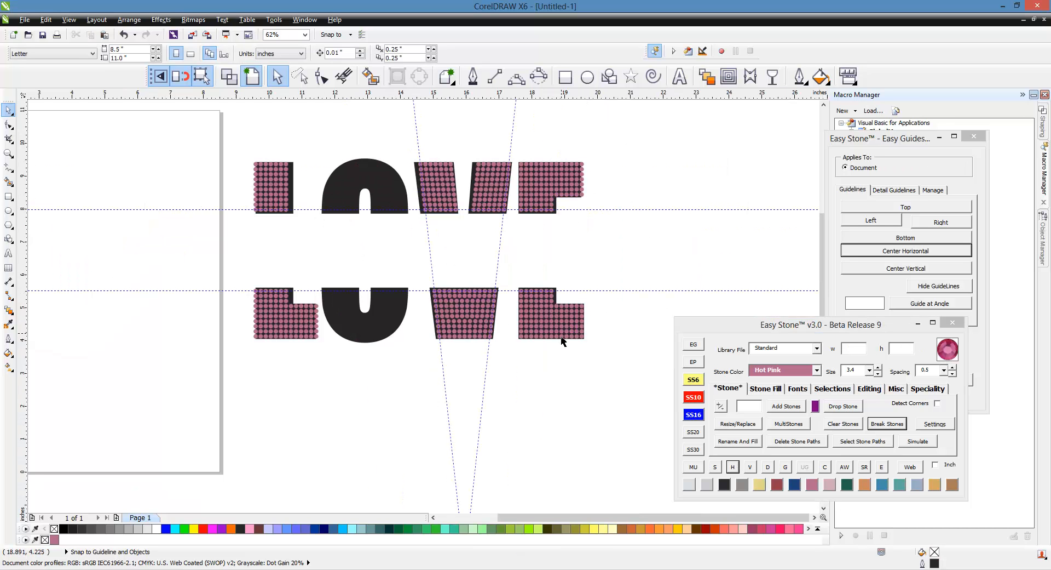
pyautogui.scroll(1, 291, 233)
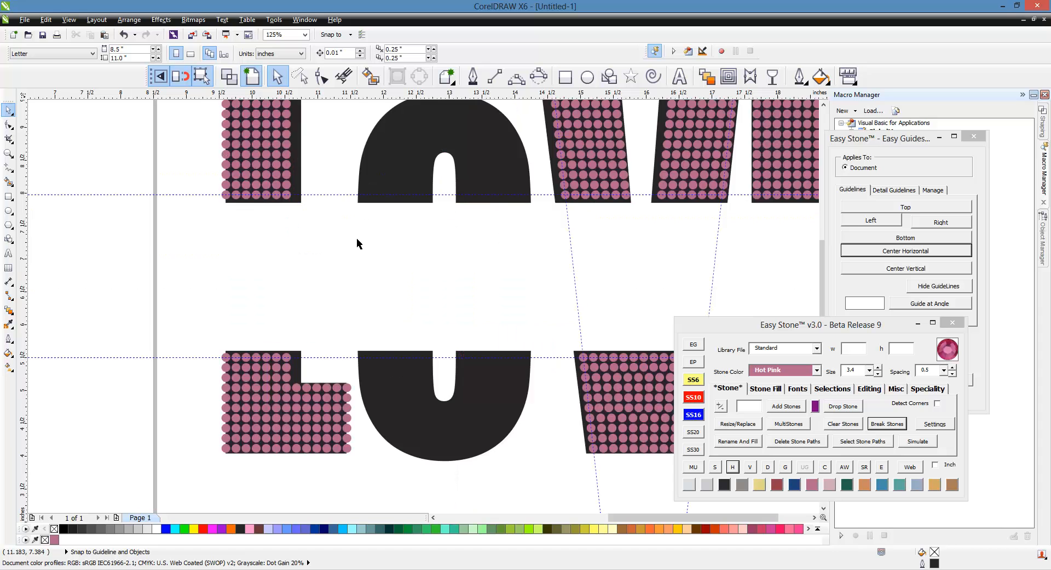
pyautogui.scroll(-1, 429, 252)
pyautogui.scroll(1, 463, 225)
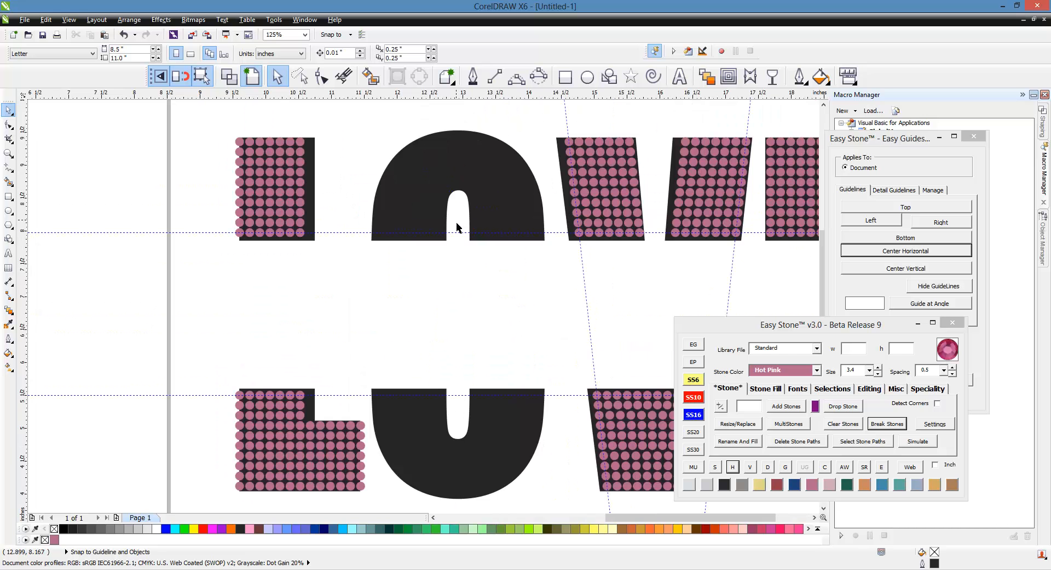
pyautogui.scroll(-1, 457, 227)
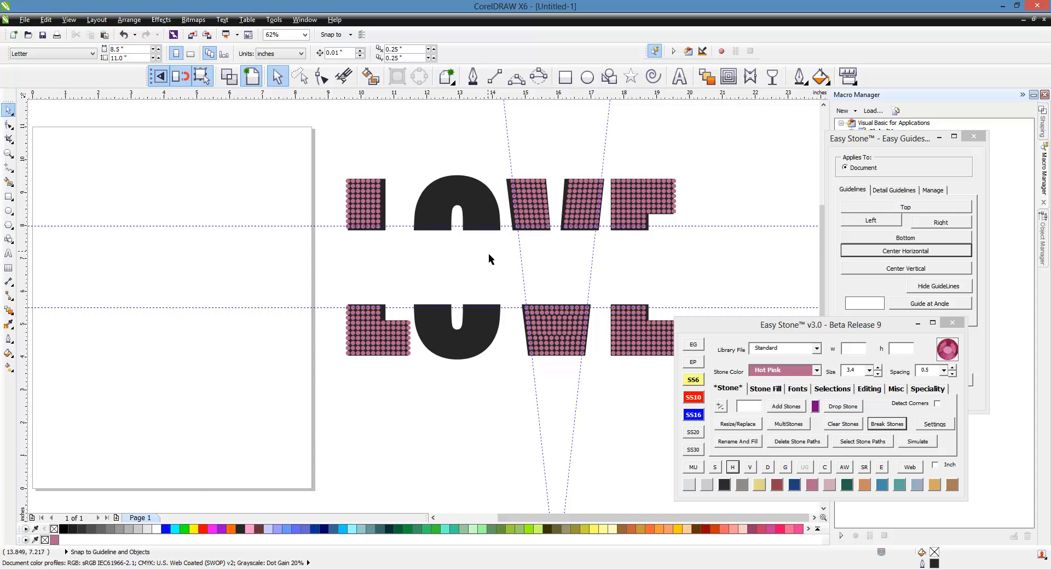
pyautogui.scroll(2, 486, 195)
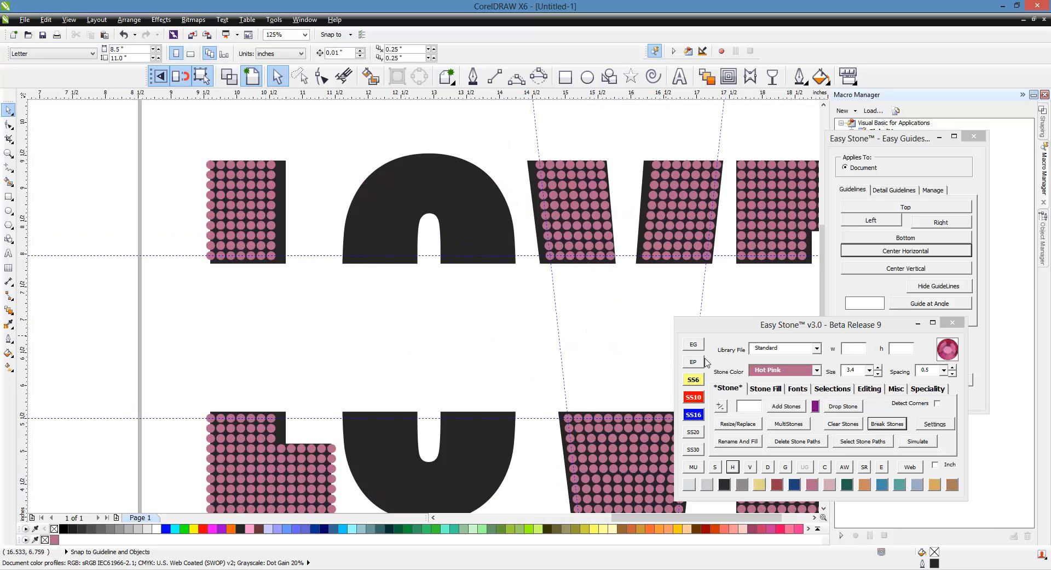
pyautogui.scroll(-2, 504, 293)
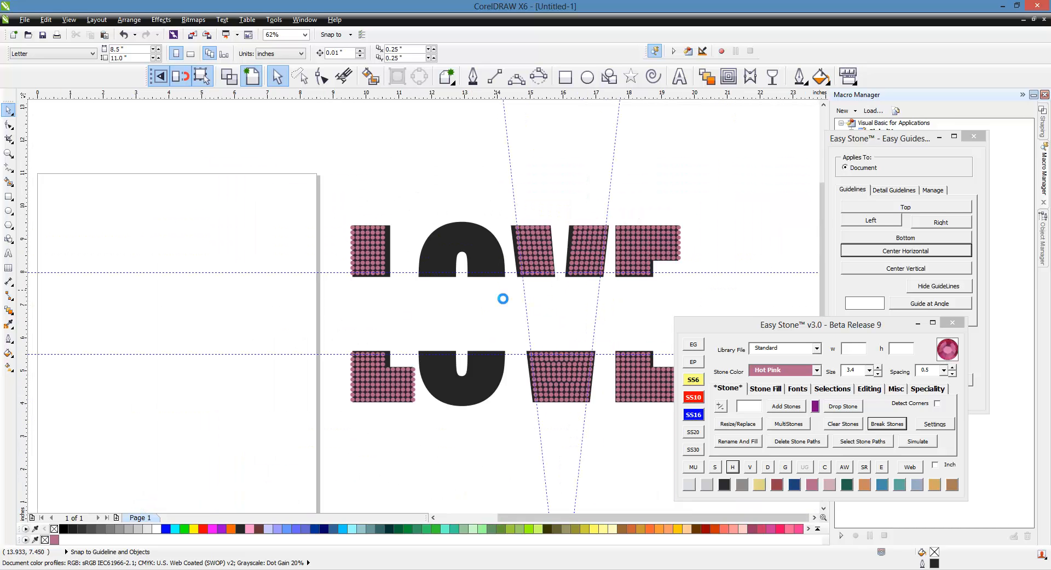
pyautogui.click(693, 347)
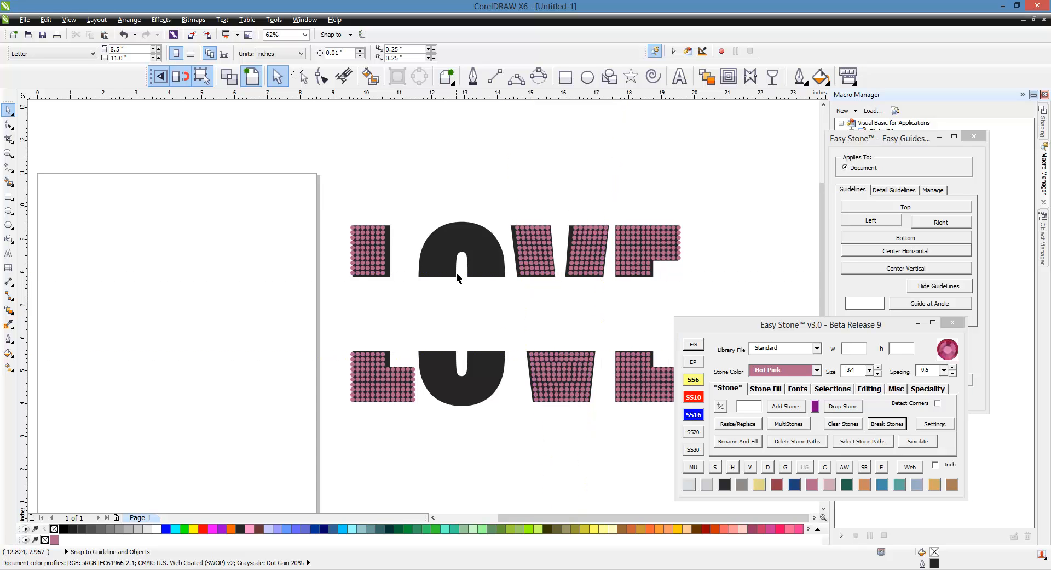
# Draw two rectangles in the gap: about 4.52 by 2.47 in between the L and V stone rows, and about 2.64 by 2.25 in between the O halves.
pyautogui.scroll(2, 457, 277)
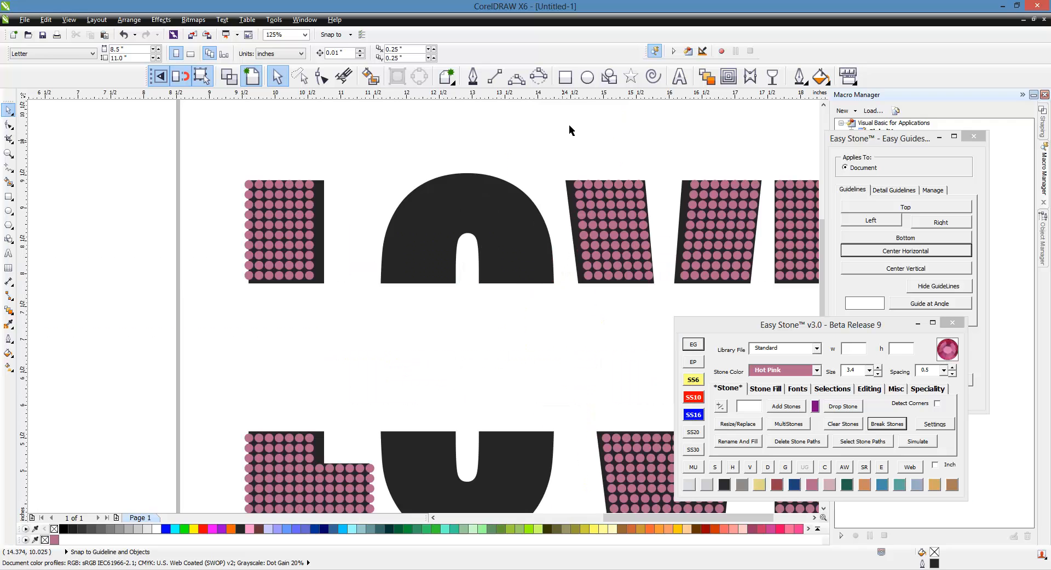
pyautogui.click(565, 77)
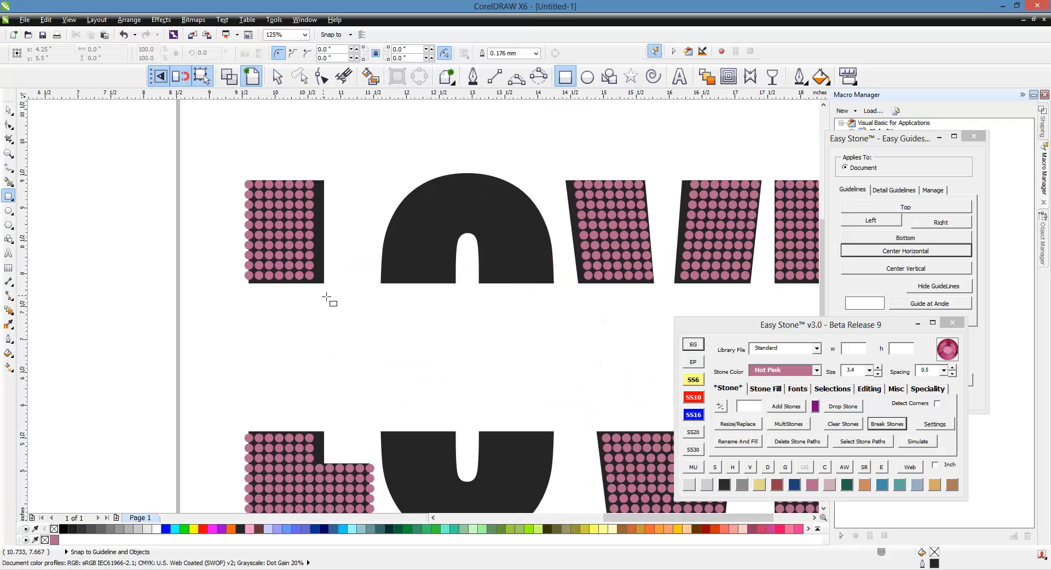
pyautogui.moveTo(311, 276); pyautogui.dragTo(607, 438)
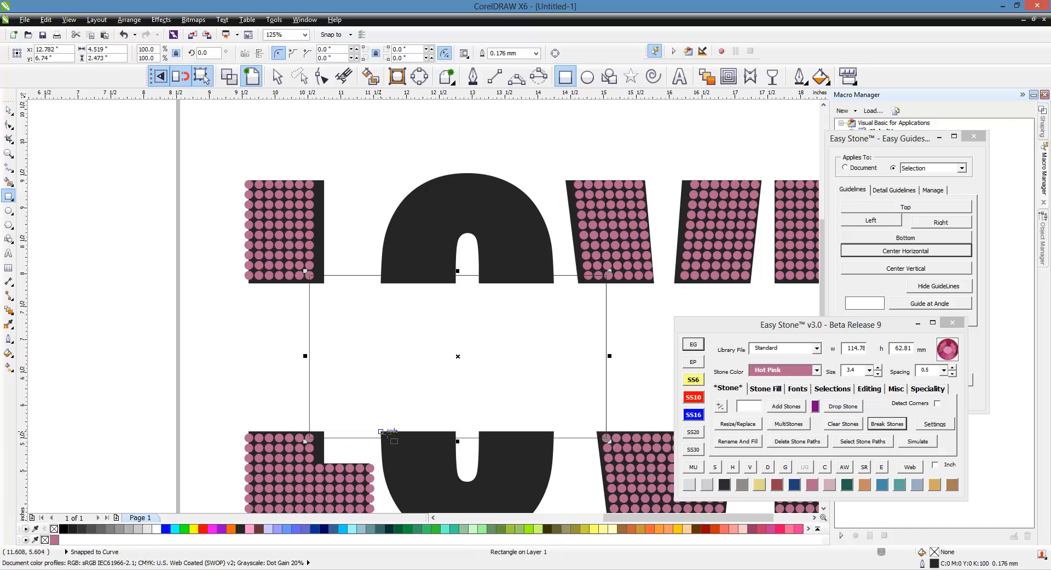
pyautogui.moveTo(381, 432); pyautogui.dragTo(554, 283)
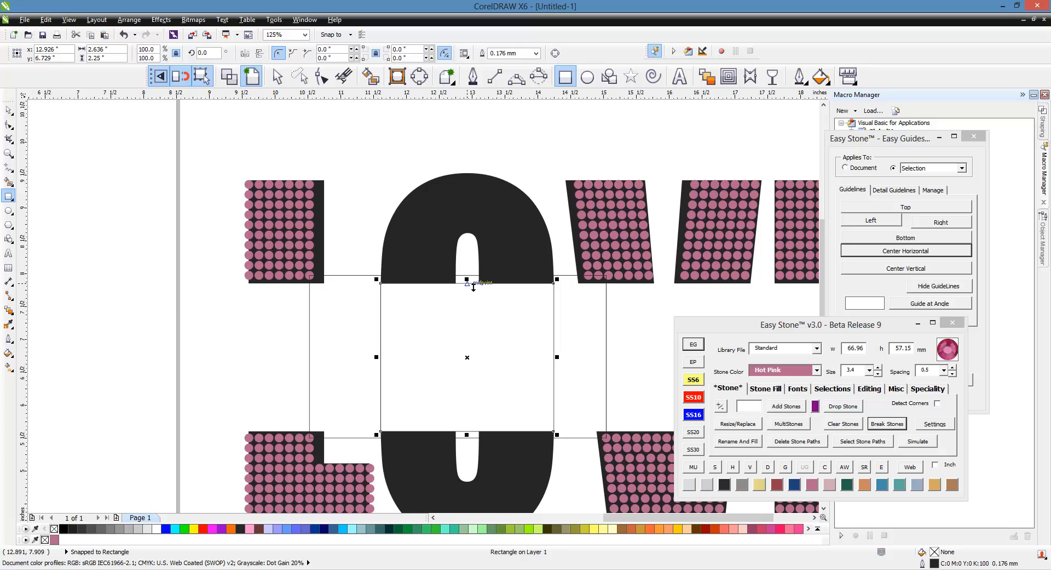
pyautogui.moveTo(471, 285); pyautogui.dragTo(509, 246)
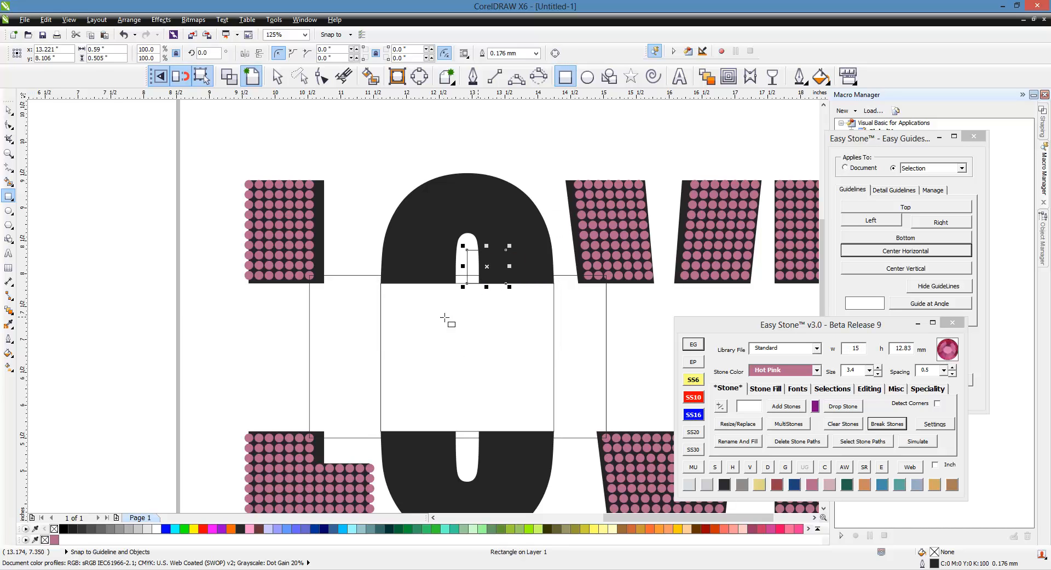
pyautogui.press('space')
pyautogui.hotkey('ctrl', 'z')
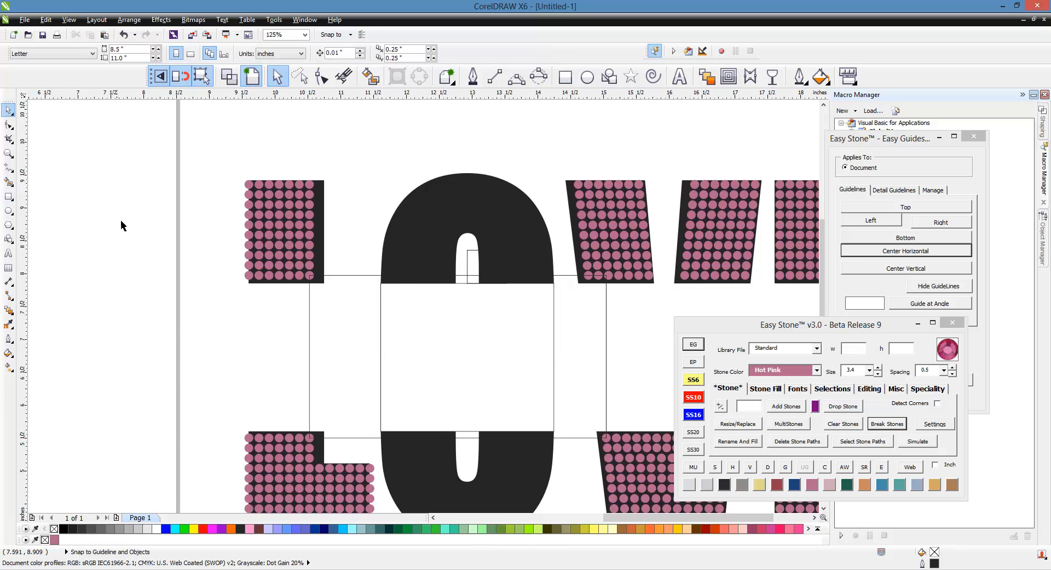
# Stretch the rectangle between the O halves upward to about 3.75 in tall, roughly level with the tops of the neighbouring letters.
pyautogui.click(512, 330)
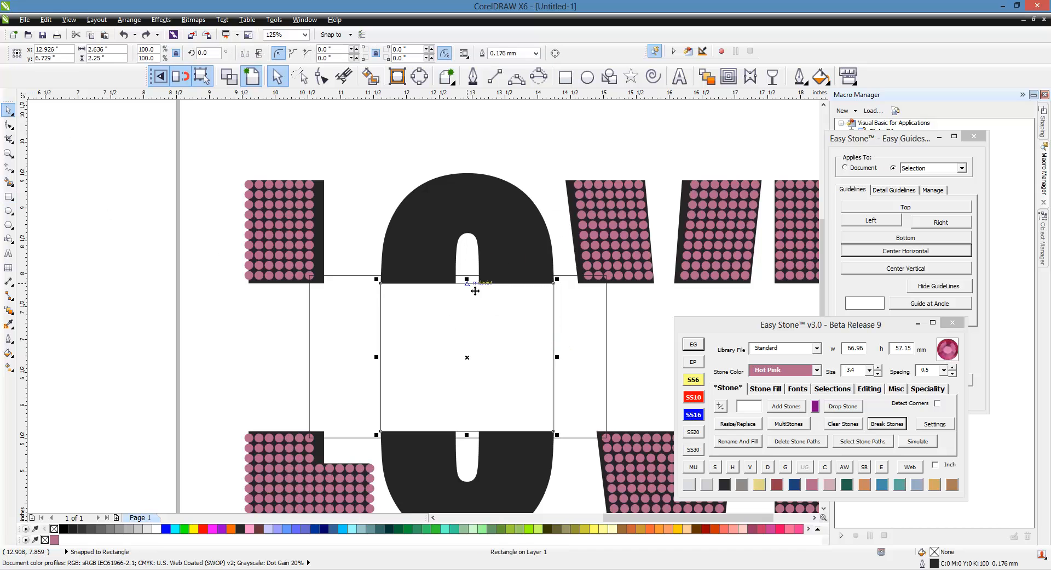
pyautogui.moveTo(476, 289); pyautogui.dragTo(587, 192)
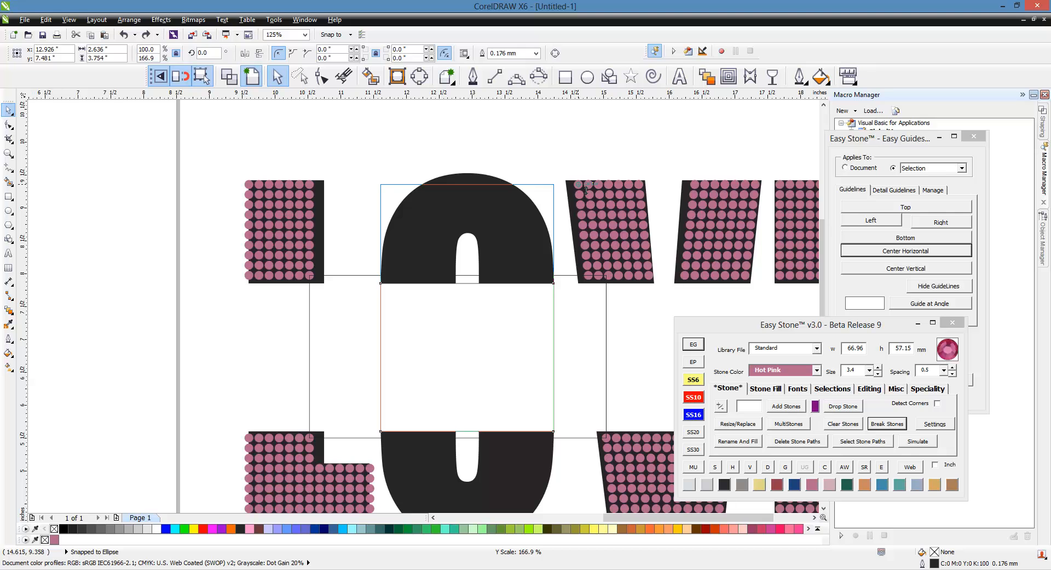
pyautogui.moveTo(585, 192); pyautogui.dragTo(580, 185)
pyautogui.scroll(-1, 448, 158)
pyautogui.scroll(1, 450, 158)
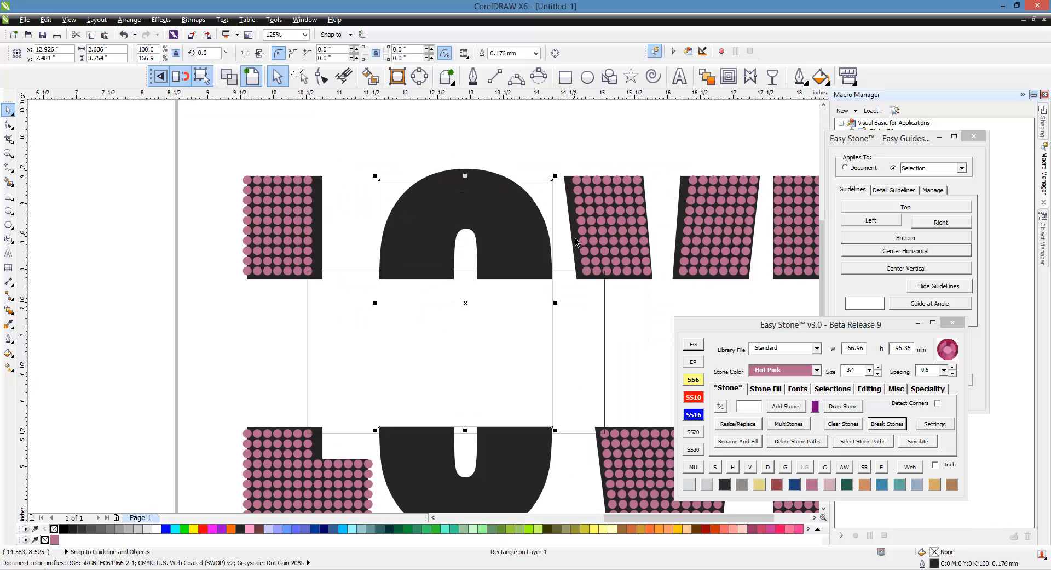
pyautogui.click(322, 80)
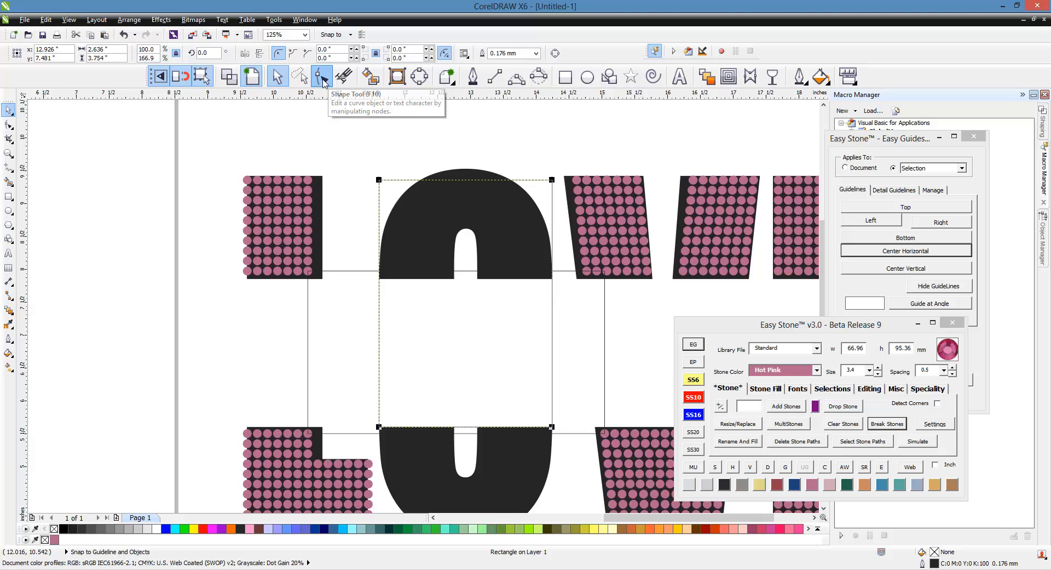
pyautogui.scroll(2, 498, 175)
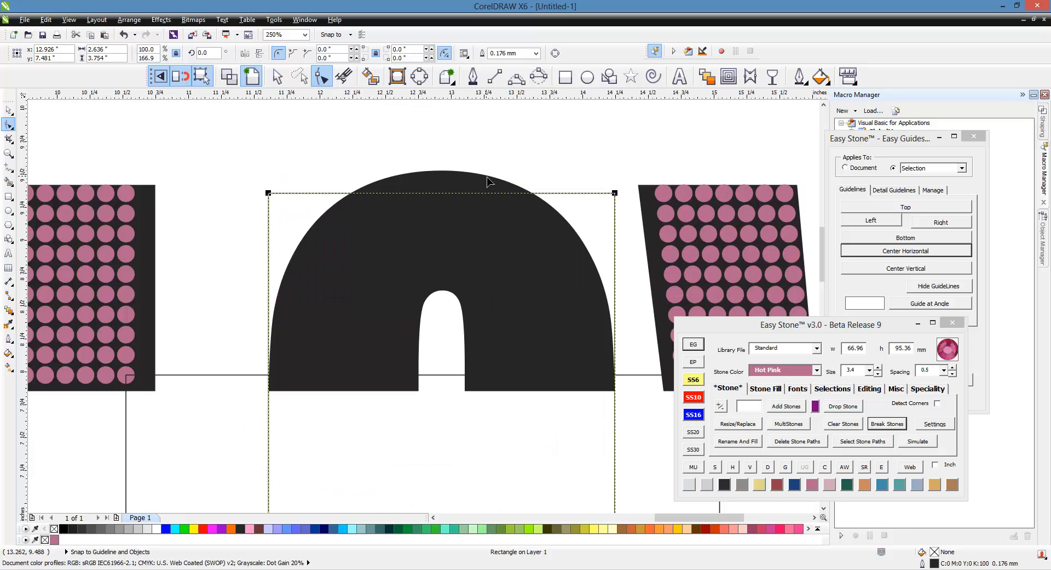
pyautogui.moveTo(269, 194); pyautogui.dragTo(491, 370)
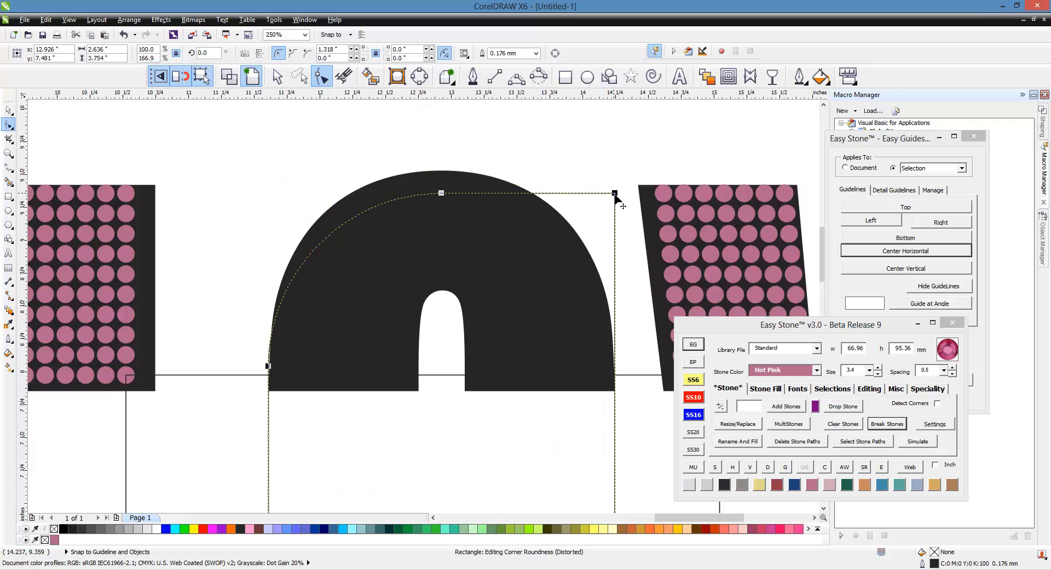
pyautogui.moveTo(614, 194); pyautogui.dragTo(490, 291)
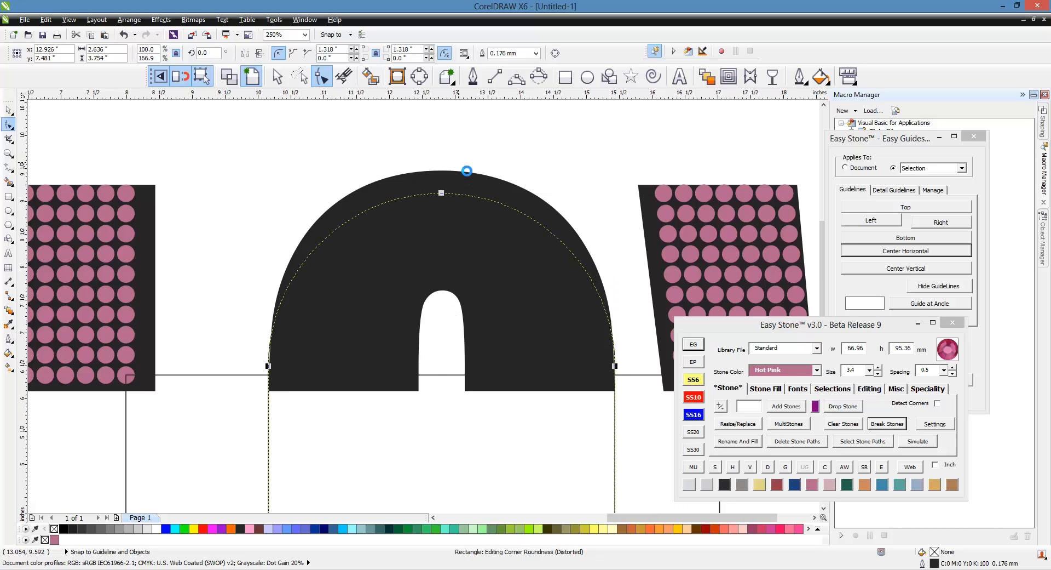
pyautogui.scroll(-2, 468, 219)
pyautogui.hotkey('ctrl', 'z')
pyautogui.hotkey('ctrl', 'z')
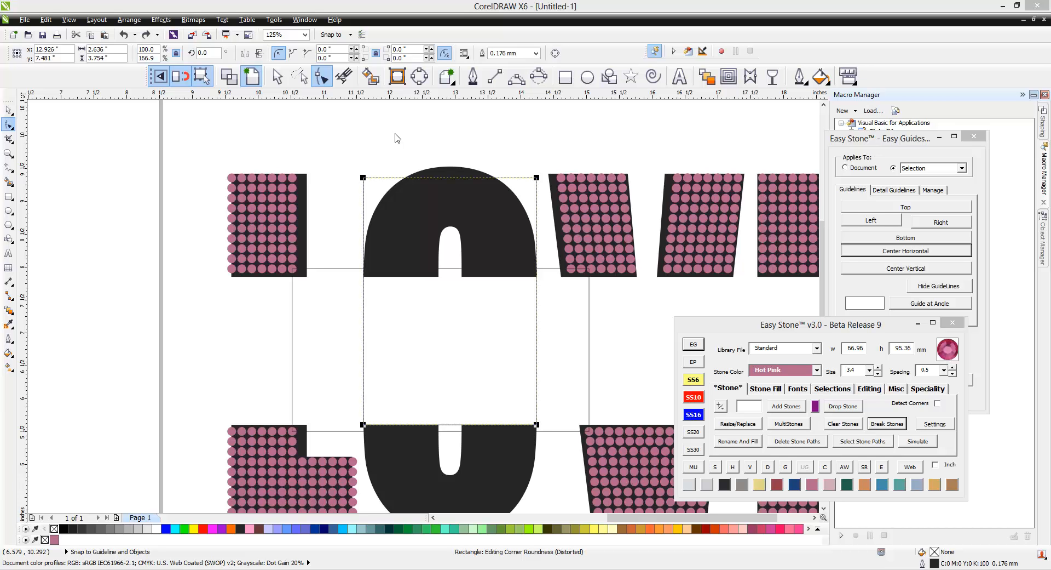
pyautogui.click(363, 177)
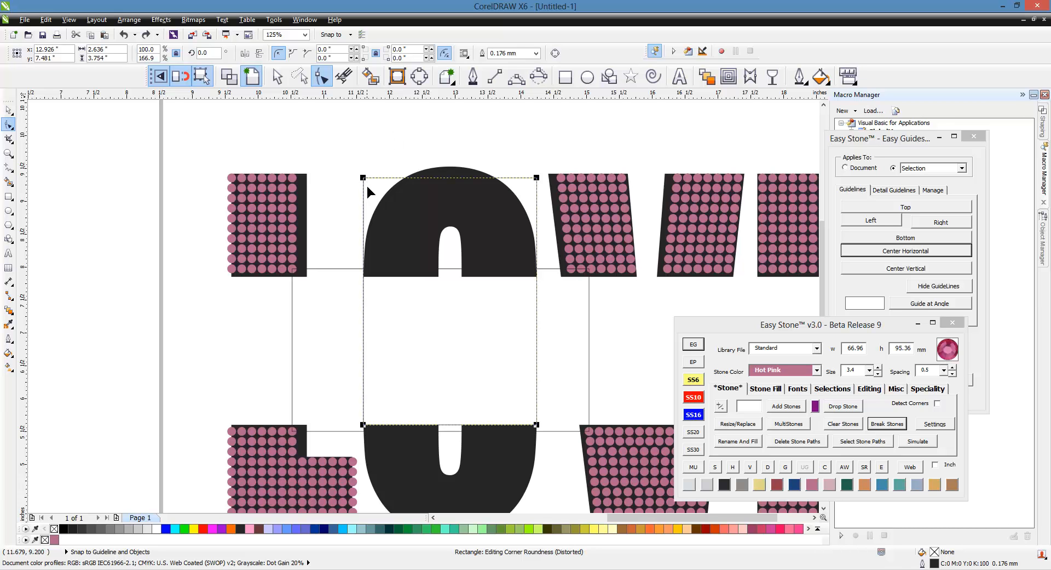
pyautogui.moveTo(387, 215); pyautogui.dragTo(462, 288)
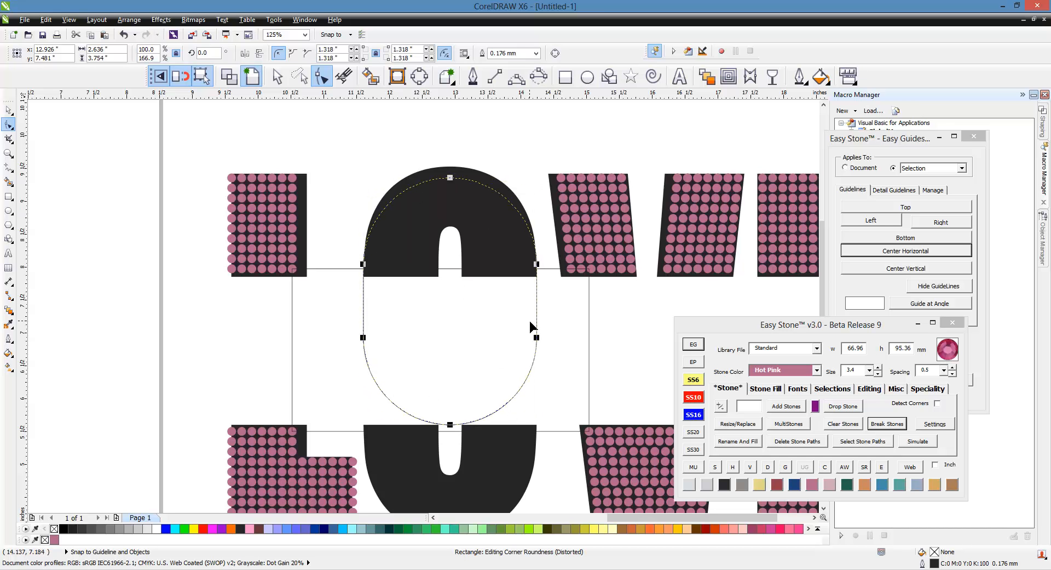
pyautogui.hotkey('ctrl', 'z')
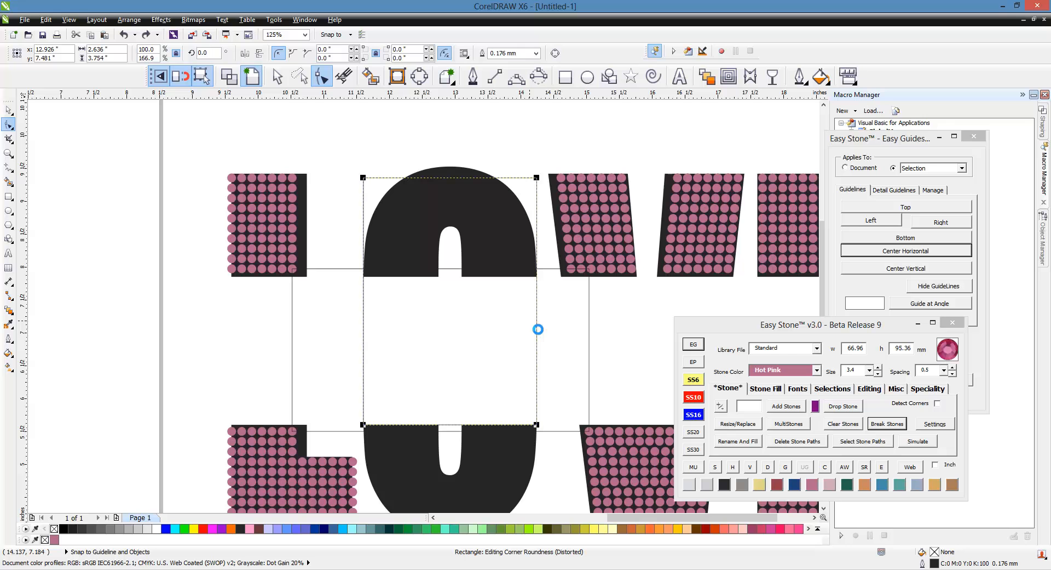
# Round only the two upper corners of the stretched rectangle to the maximum 1.318 in radius, forming a dome.
pyautogui.moveTo(364, 181); pyautogui.dragTo(460, 288)
pyautogui.moveTo(536, 178); pyautogui.dragTo(451, 279)
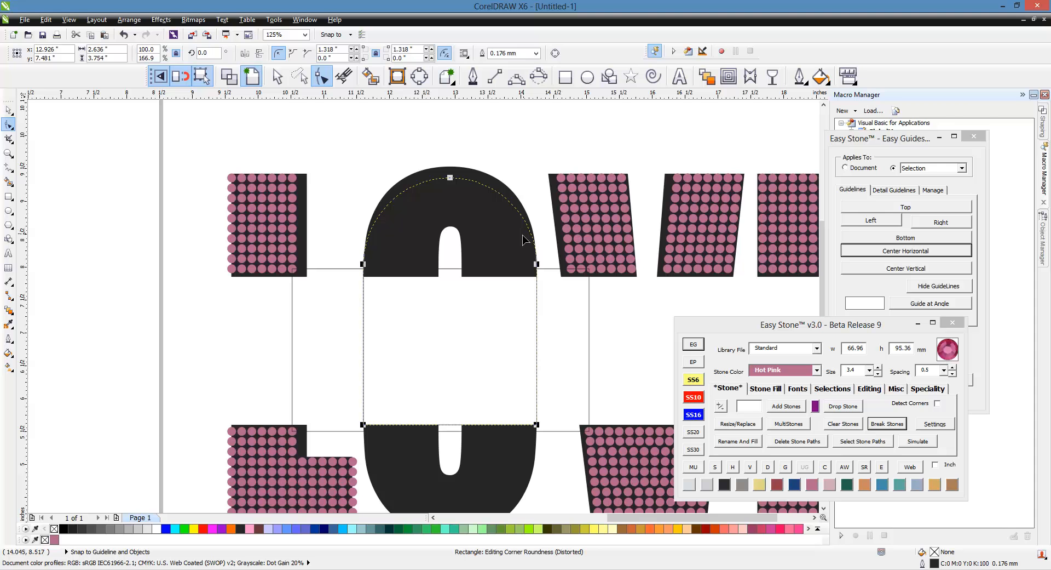
pyautogui.click(9, 113)
pyautogui.click(172, 146)
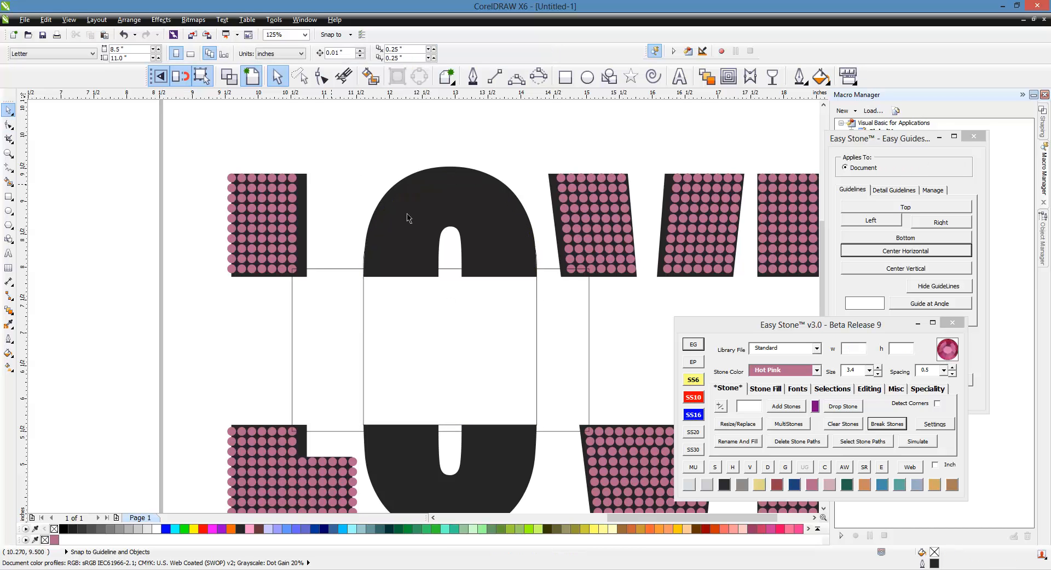
pyautogui.click(471, 222)
pyautogui.scroll(2, 465, 219)
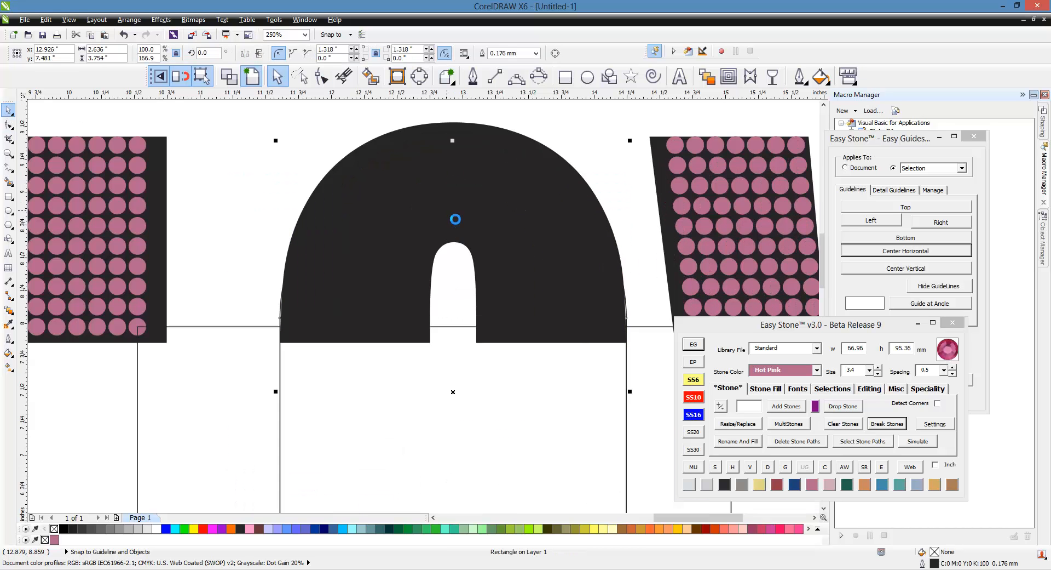
pyautogui.scroll(-2, 276, 153)
pyautogui.click(241, 146)
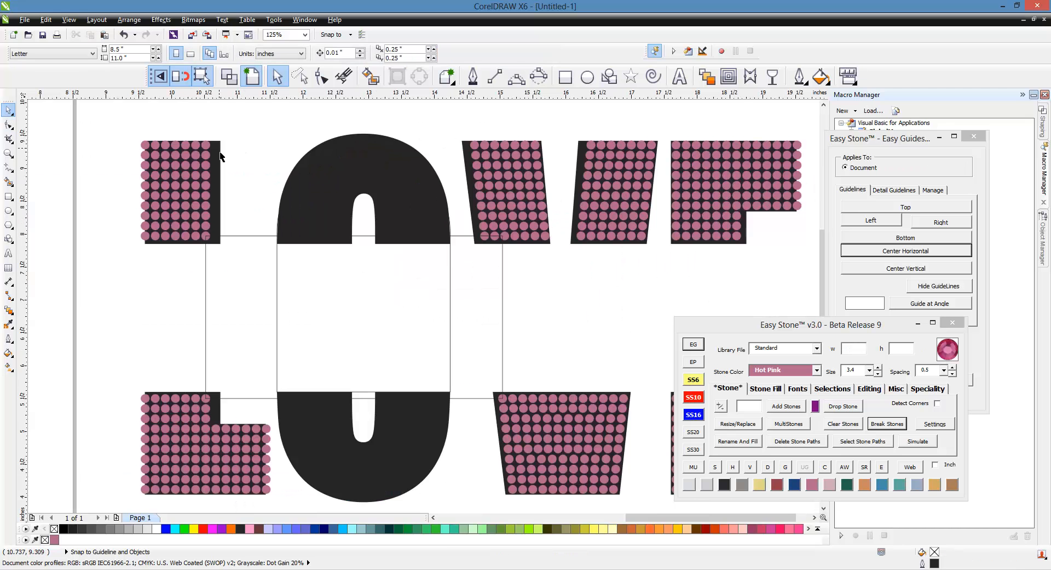
# Unlock the black LOVE letters and move them off the stones to the empty area left of the page.
pyautogui.rightClick(220, 150)
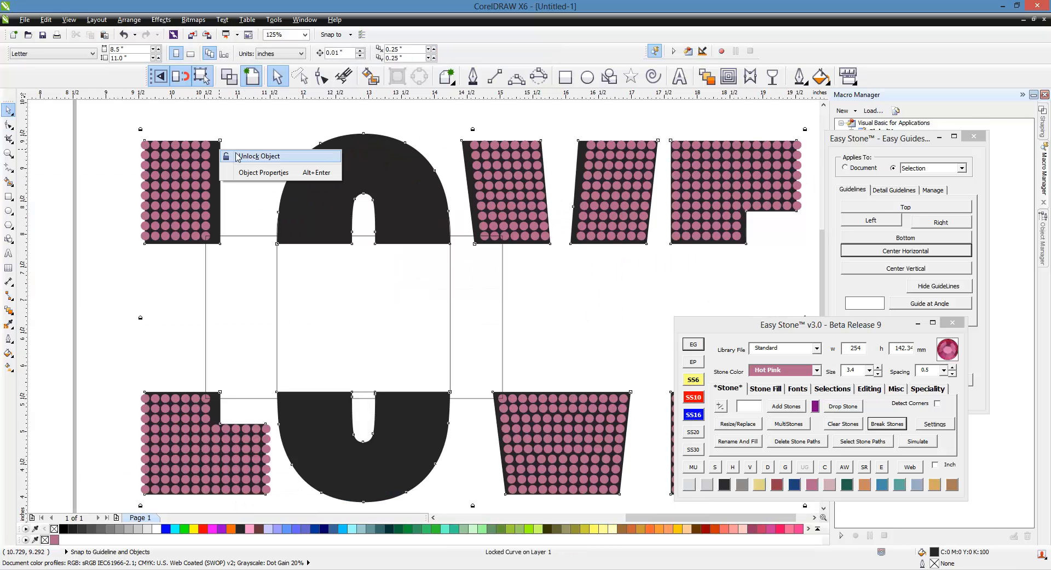
pyautogui.click(253, 156)
pyautogui.click(256, 132)
pyautogui.click(218, 153)
pyautogui.scroll(-4, 596, 222)
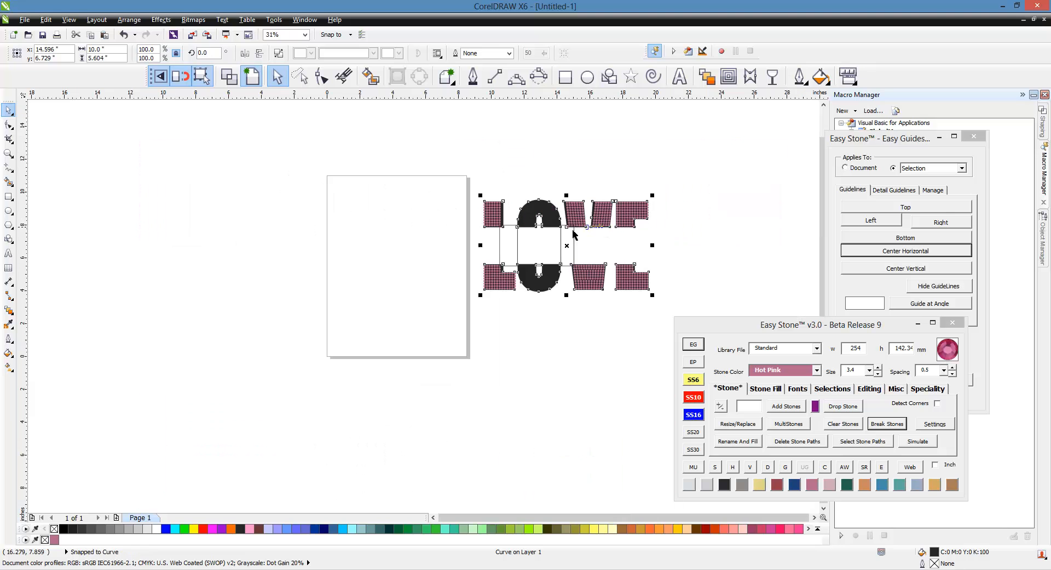
pyautogui.moveTo(574, 252); pyautogui.dragTo(176, 262)
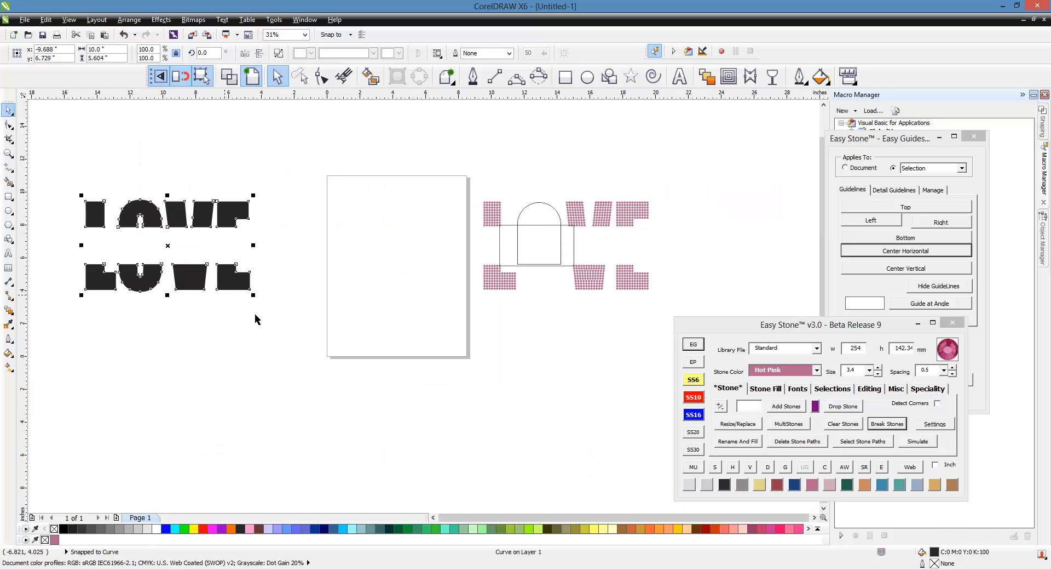
pyautogui.click(418, 322)
# Trim the dome-topped shape with the wide rectangle and delete that rectangle, leaving a half circle level with the stone rows.
pyautogui.scroll(4, 566, 225)
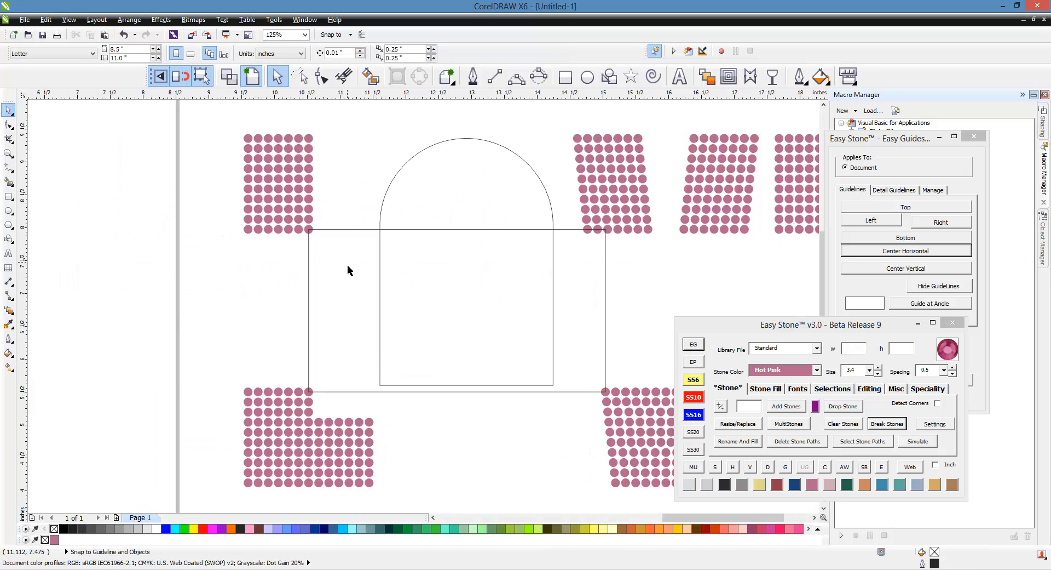
pyautogui.click(327, 285)
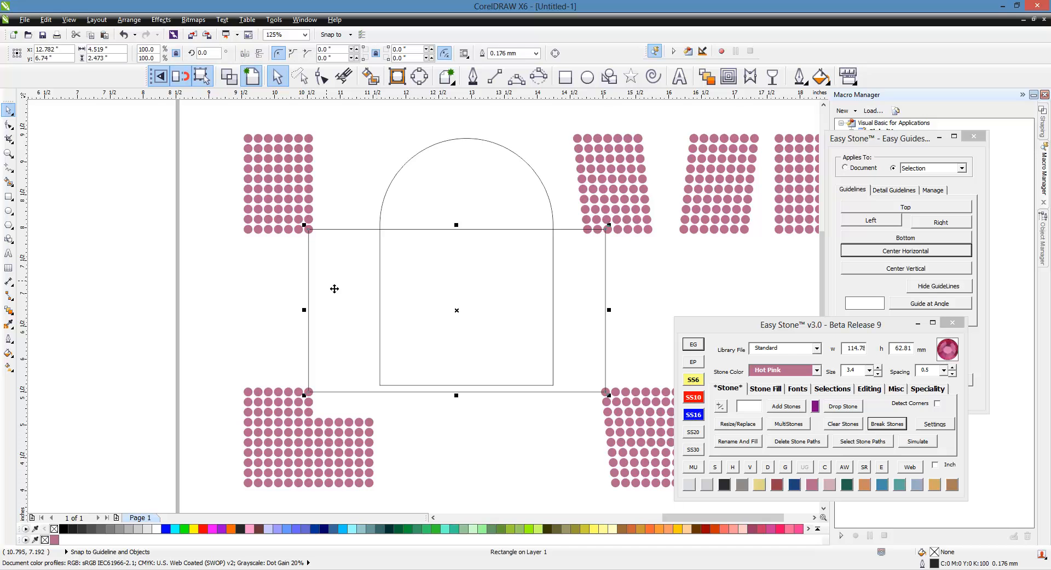
pyautogui.keyDown('shift'); pyautogui.click(449, 195); pyautogui.keyUp('shift')
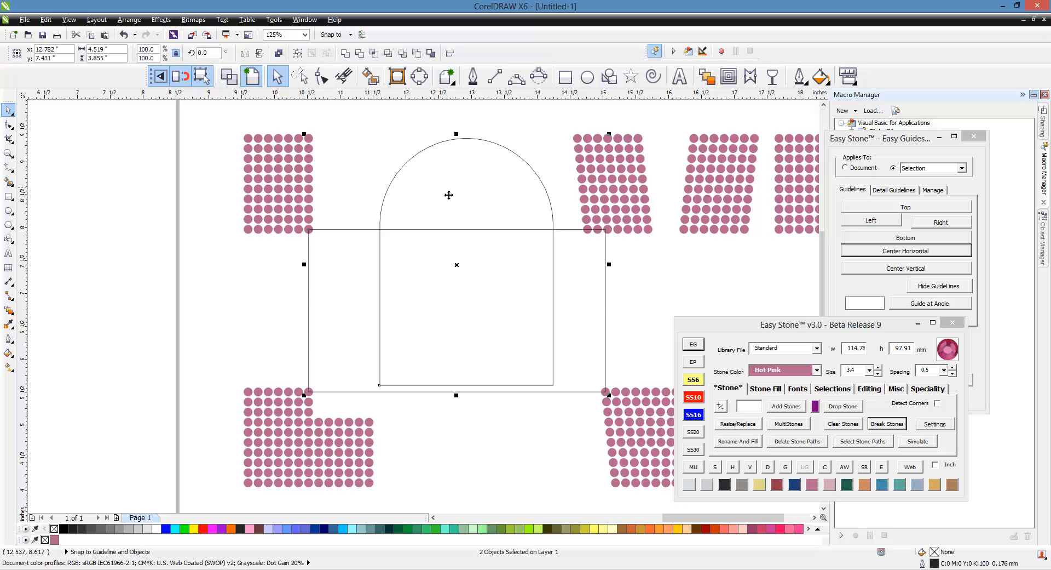
pyautogui.click(350, 76)
pyautogui.click(382, 184)
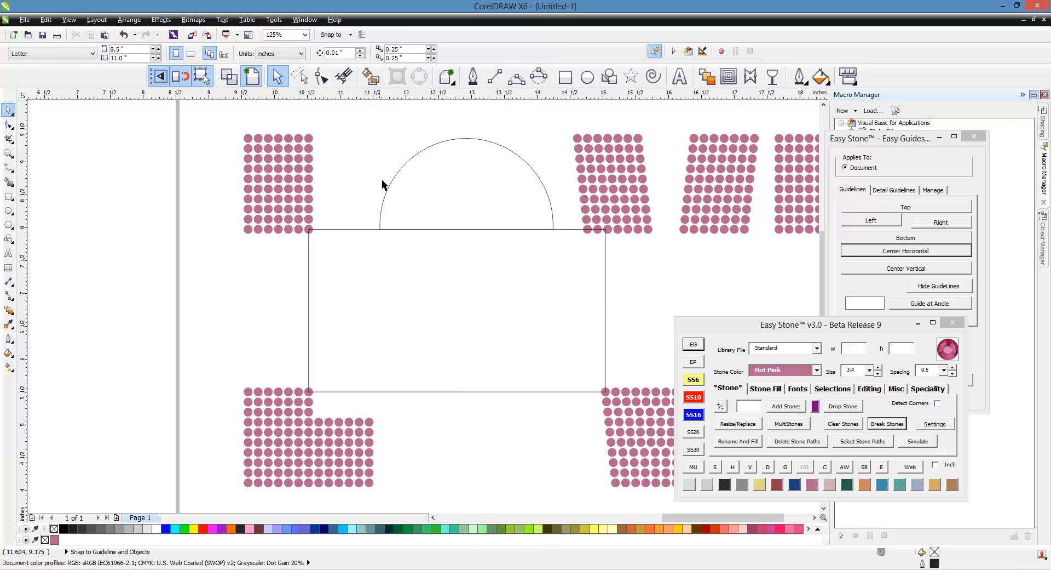
pyautogui.click(395, 299)
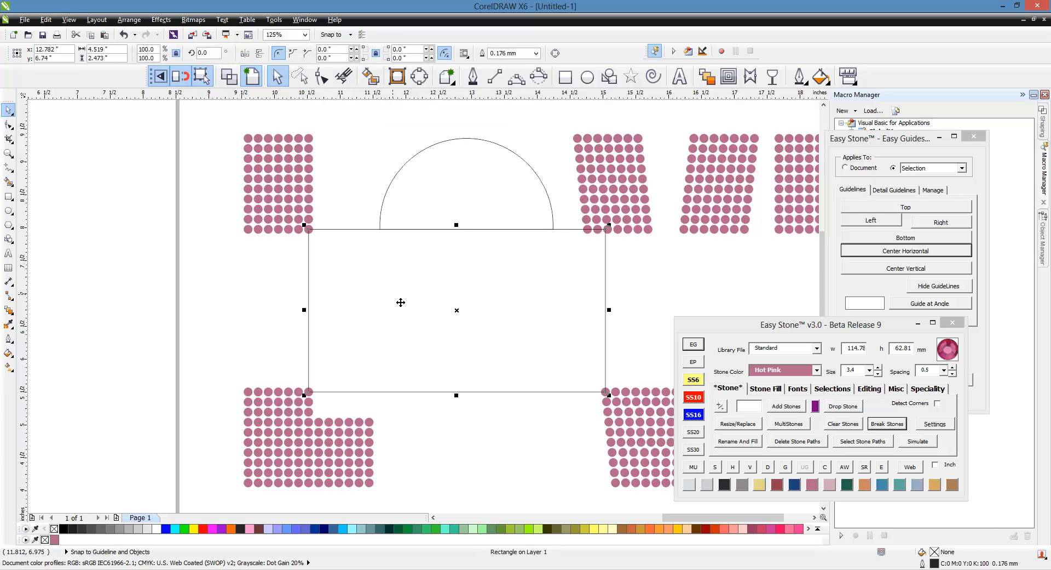
pyautogui.press('Delete')
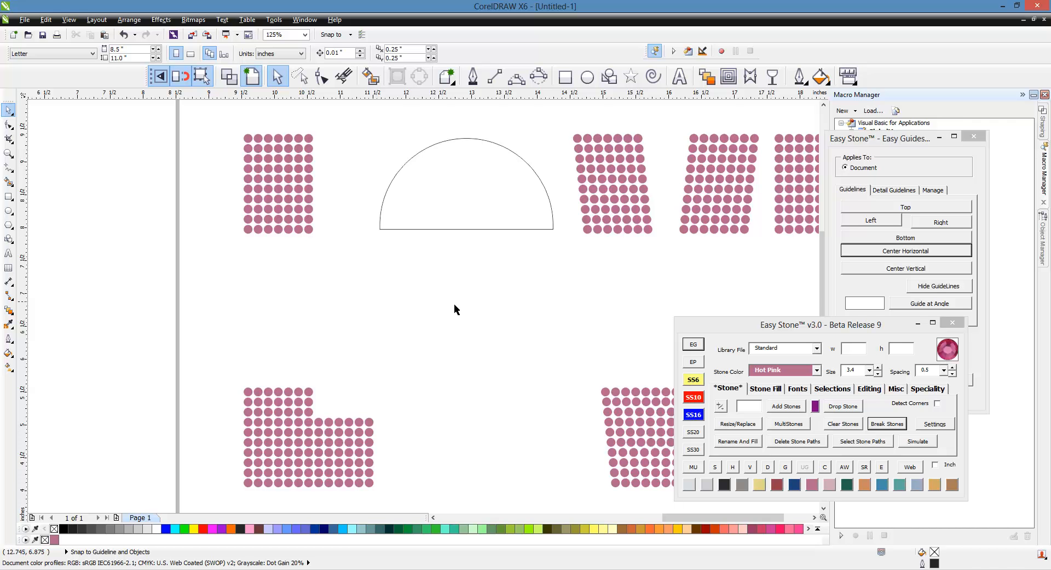
# Open the Stone Fill settings for the half circle, undo the wide rectangle's deletion and delete that rectangle again.
pyautogui.click(482, 198)
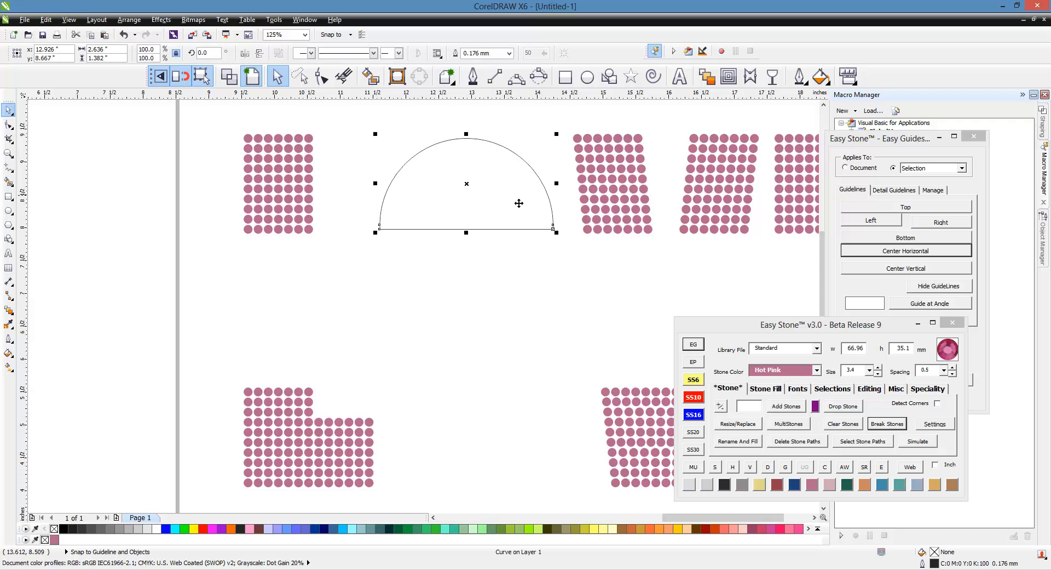
pyautogui.click(775, 388)
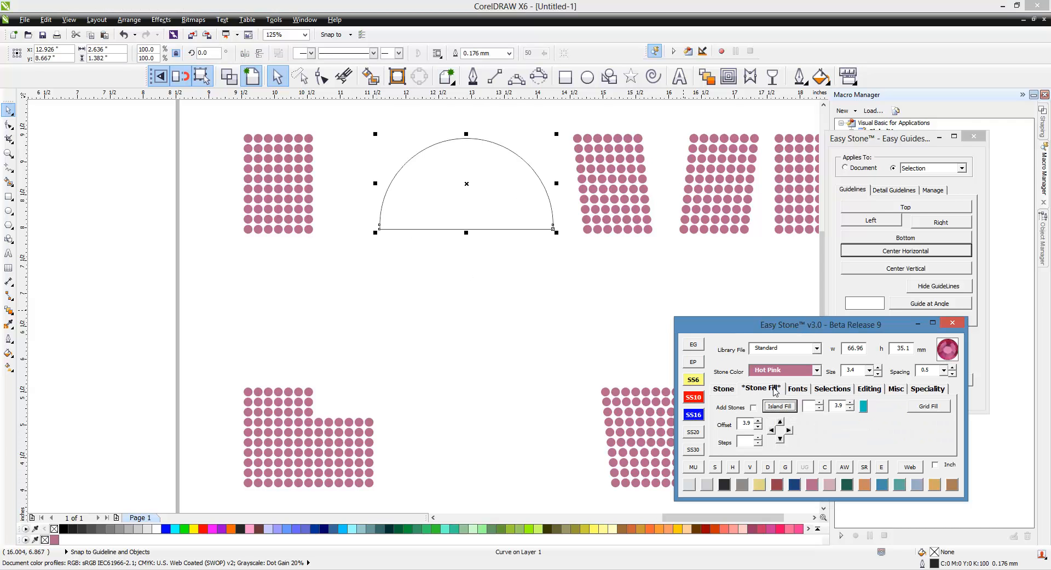
pyautogui.click(534, 324)
pyautogui.hotkey('ctrl', 'z')
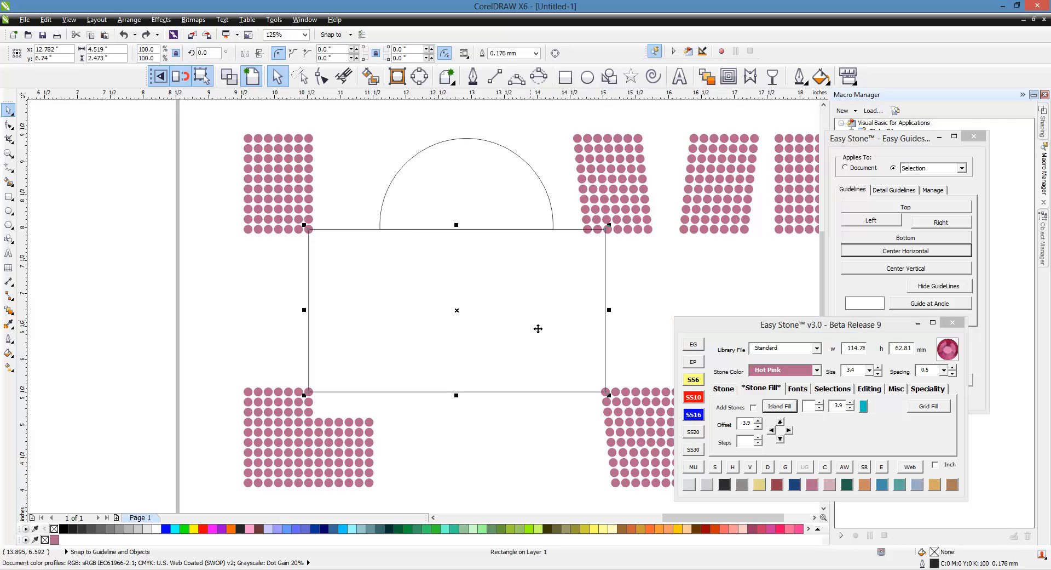
pyautogui.press('Delete')
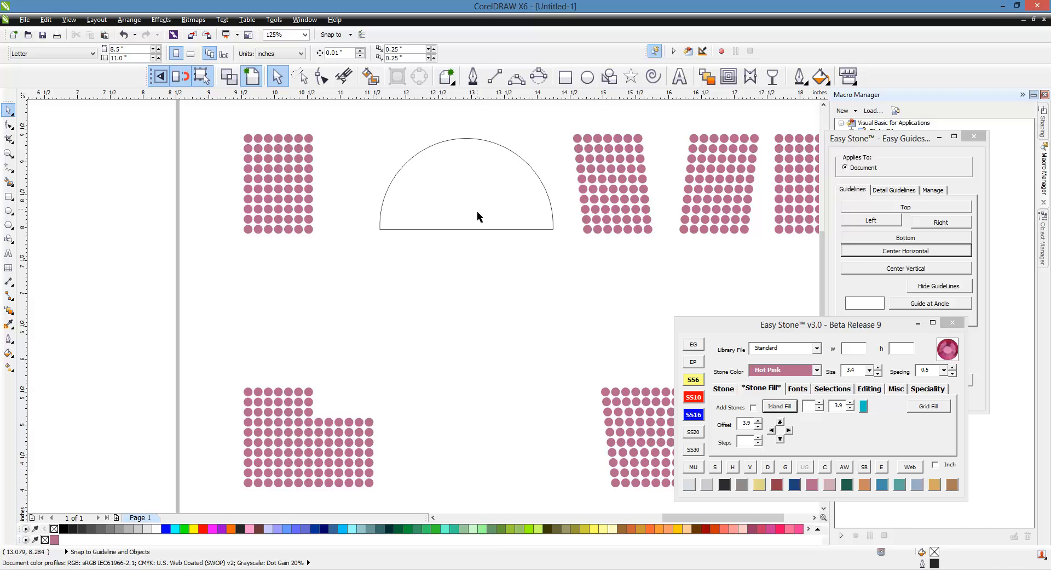
# Place a copy of the half circle on the page, about 6.68 in to the left of the original.
pyautogui.click(480, 214)
pyautogui.scroll(-2, 487, 219)
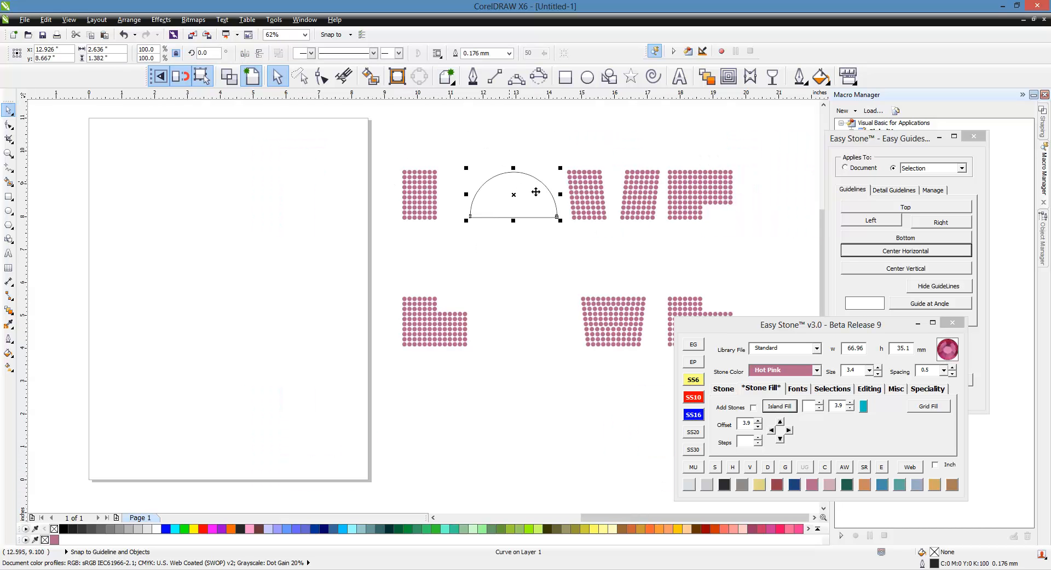
pyautogui.moveTo(536, 192); pyautogui.dragTo(314, 191)
pyautogui.scroll(2, 326, 190)
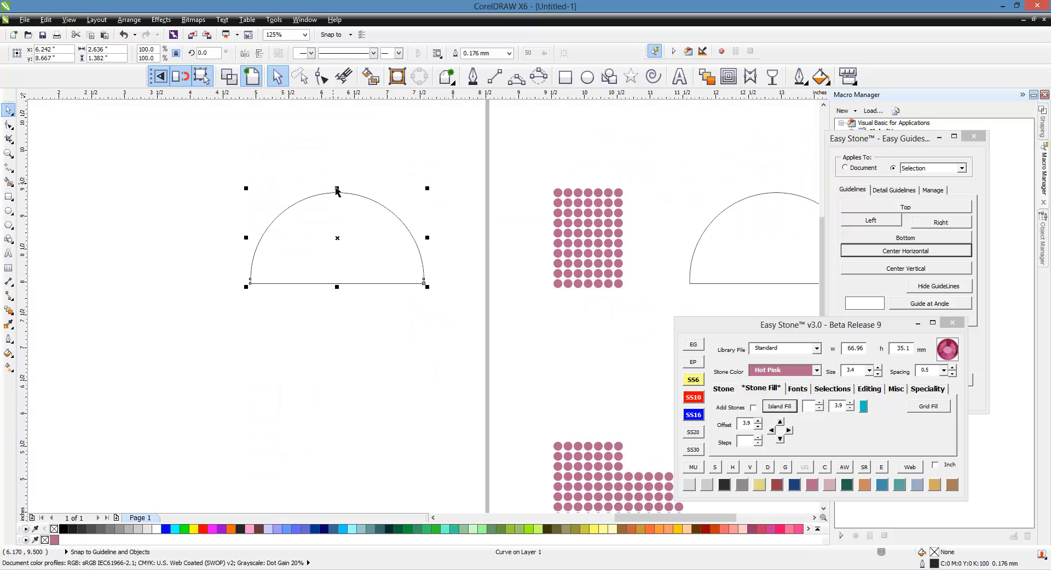
# Apply an Island Fill with 3.9 mm spacing to the copied half circle, producing four inner contours.
pyautogui.click(821, 403)
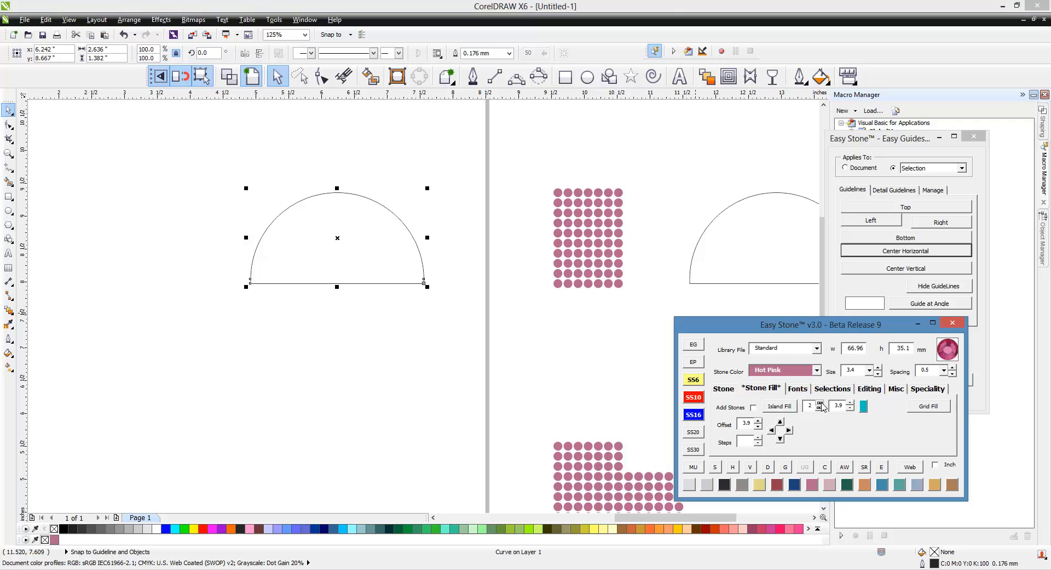
pyautogui.click(781, 408)
pyautogui.click(415, 382)
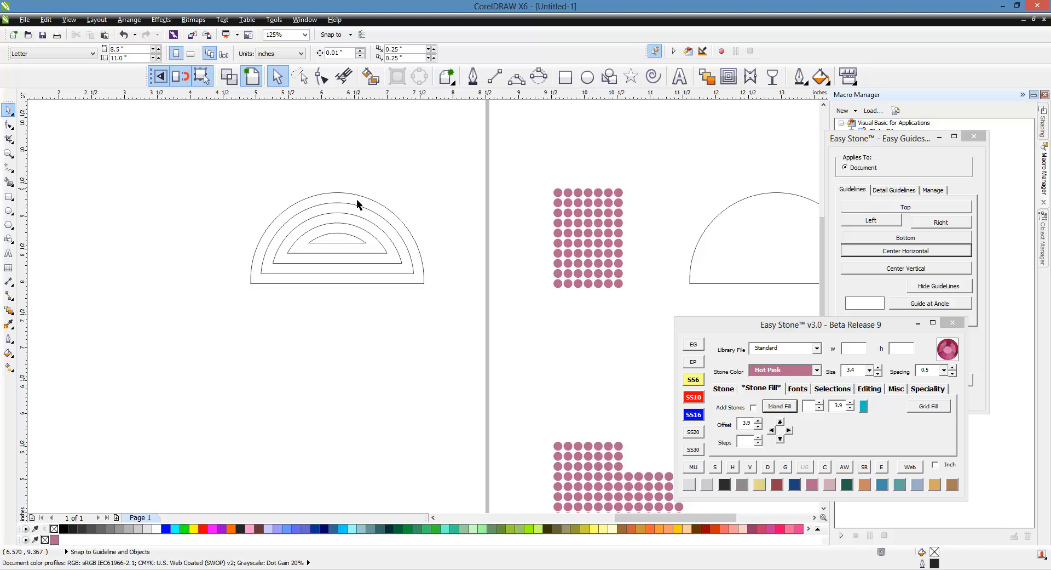
pyautogui.scroll(-2, 403, 189)
pyautogui.scroll(2, 615, 228)
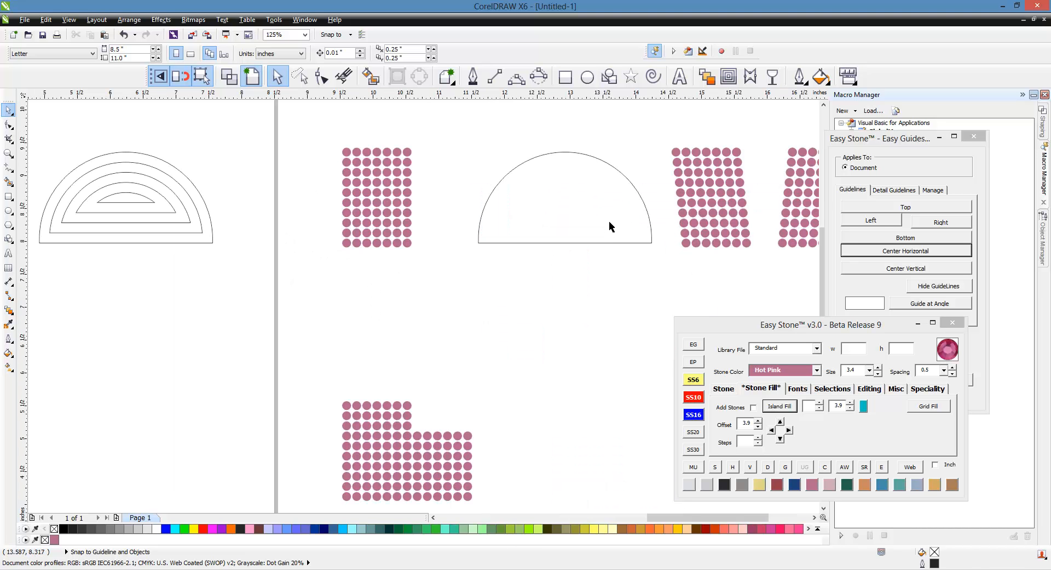
# Select the original half circle between the L and V stones and activate its rotation and skew handles.
pyautogui.click(615, 229)
pyautogui.click(609, 232)
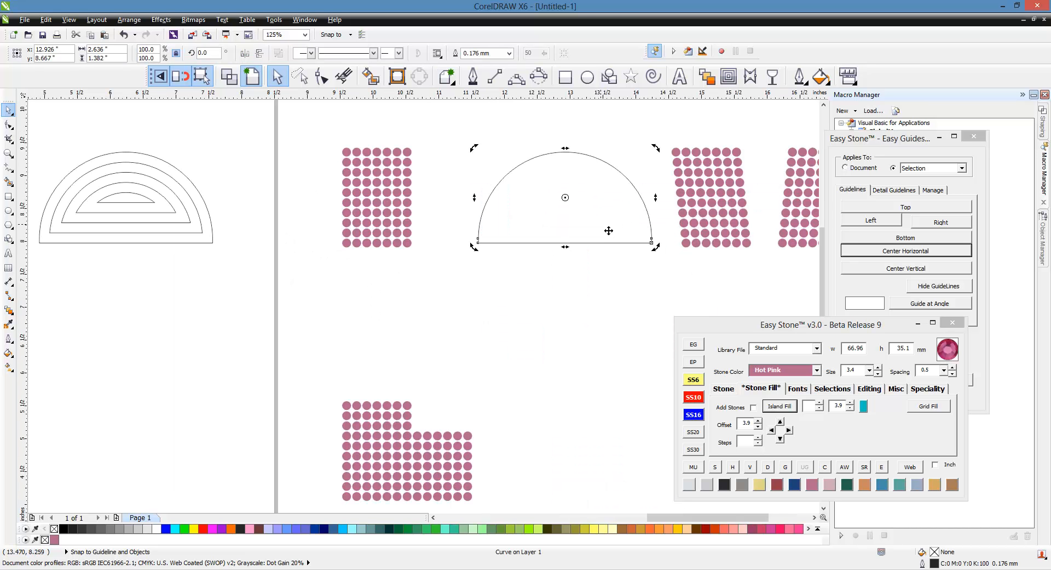
# Stretch the half circle downward by moving its two bottom corner nodes, making the arch shape about 4.06 inches high.
pyautogui.press('F10')
pyautogui.moveTo(451, 275); pyautogui.dragTo(682, 243)
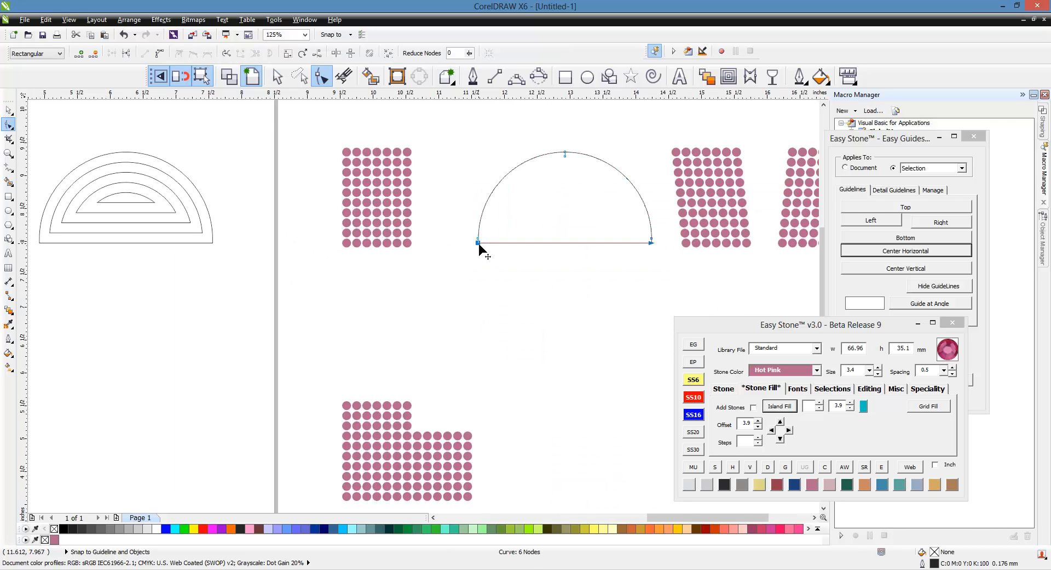
pyautogui.moveTo(479, 244); pyautogui.dragTo(499, 418)
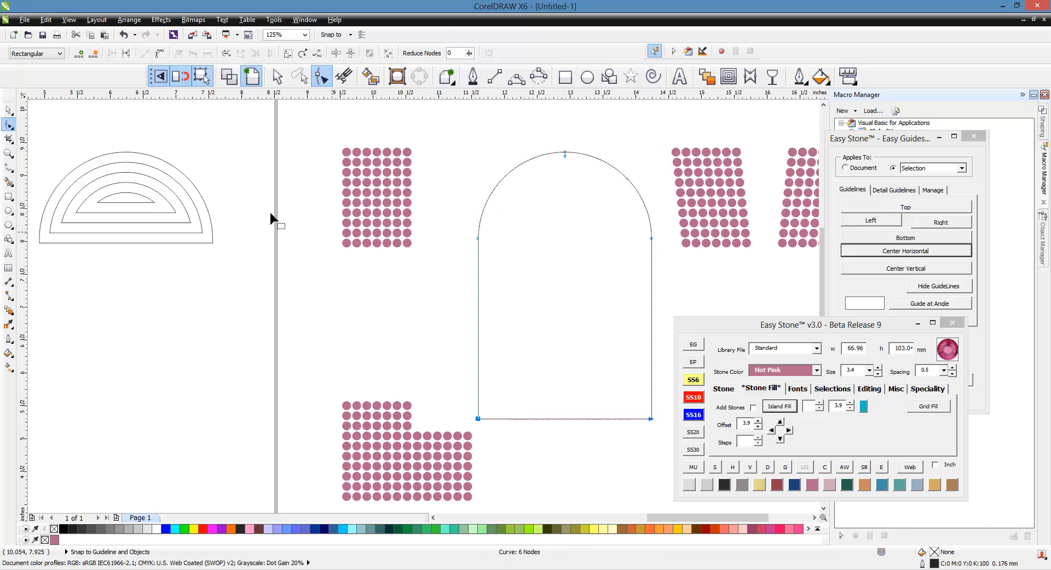
pyautogui.click(8, 109)
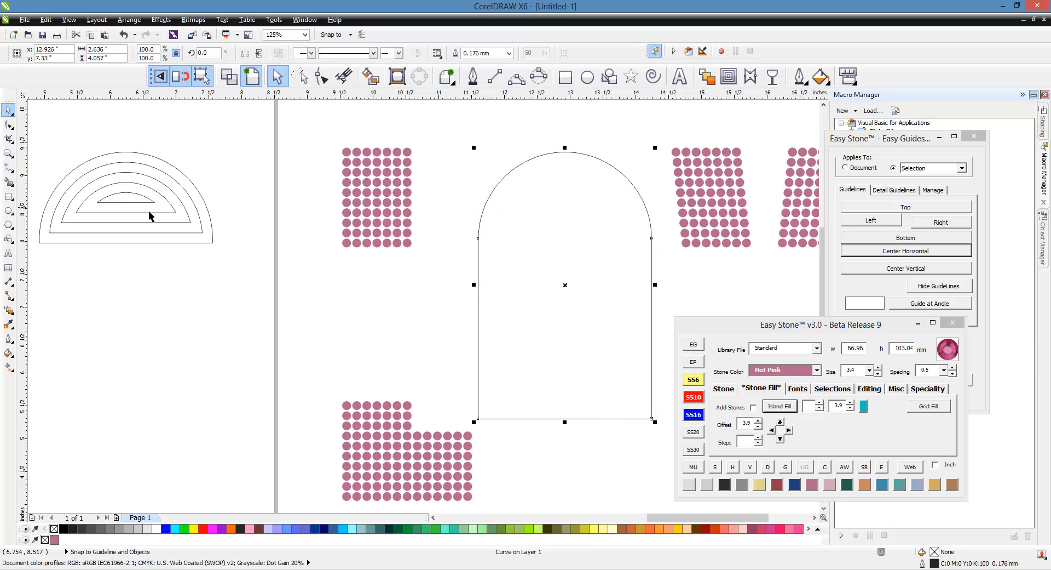
# Apply Island Fill to the tall arch to create six inner contours at 3.9 mm spacing.
pyautogui.click(821, 404)
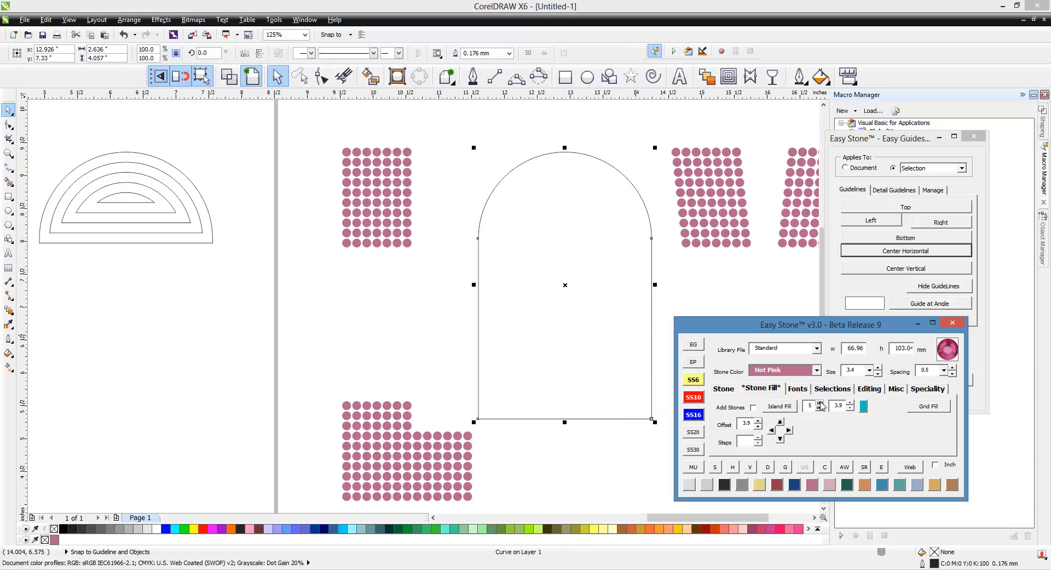
pyautogui.click(820, 403)
pyautogui.click(782, 408)
pyautogui.click(687, 278)
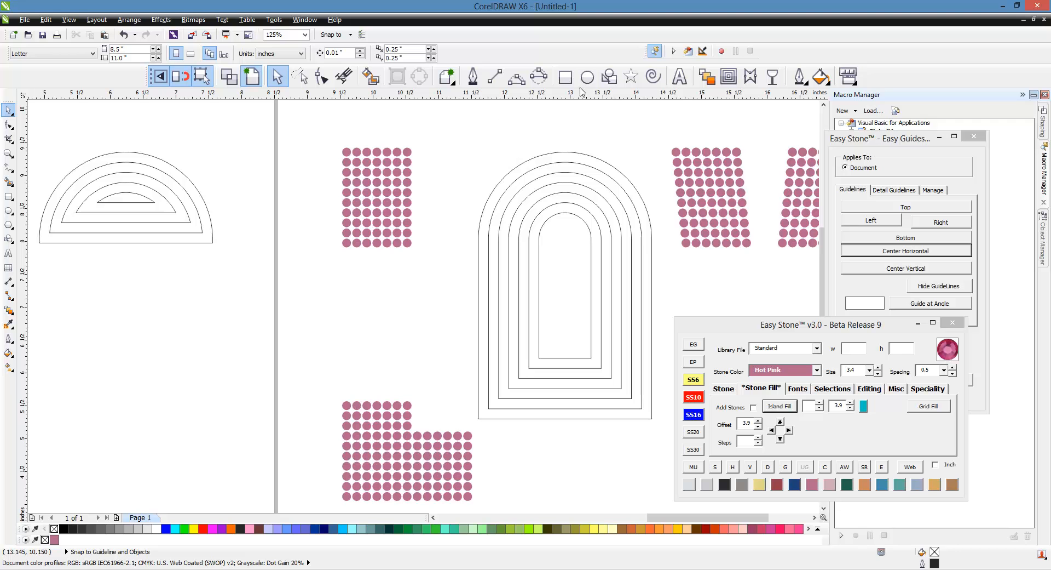
pyautogui.click(566, 77)
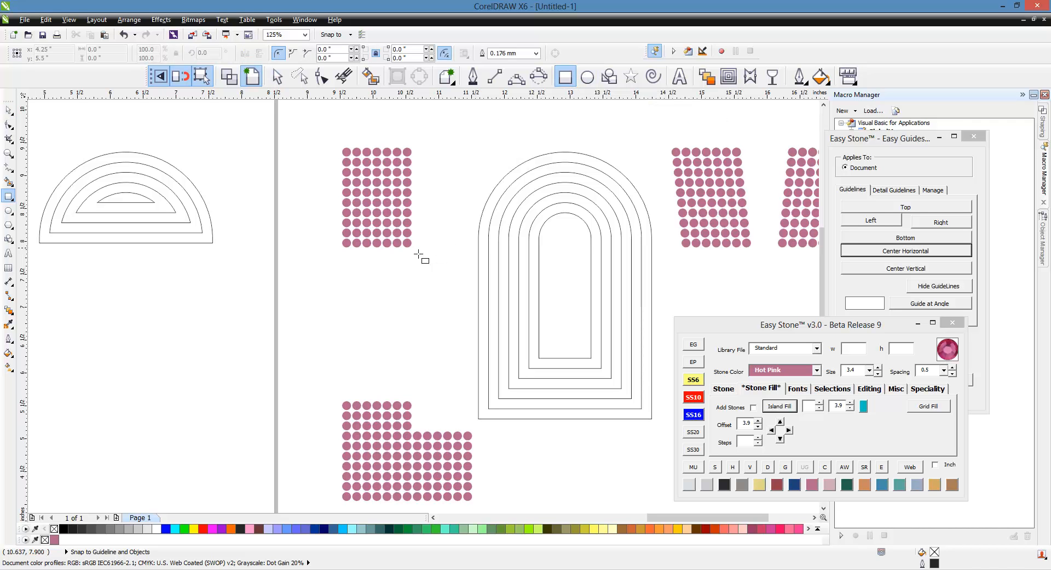
pyautogui.moveTo(410, 247); pyautogui.dragTo(480, 258)
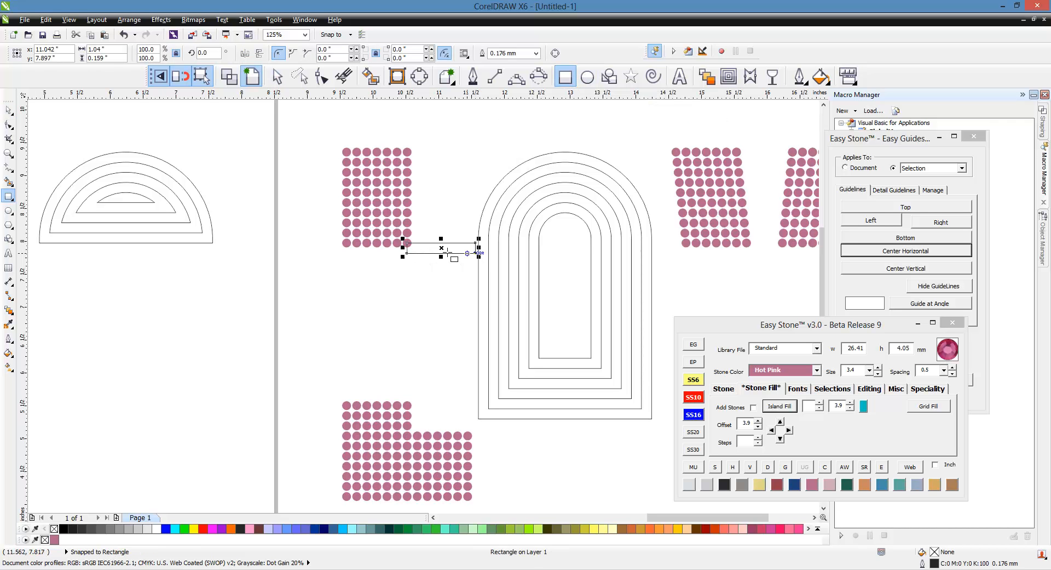
pyautogui.scroll(-2, 383, 244)
pyautogui.hotkey('ctrl', 'z')
pyautogui.scroll(2, 381, 246)
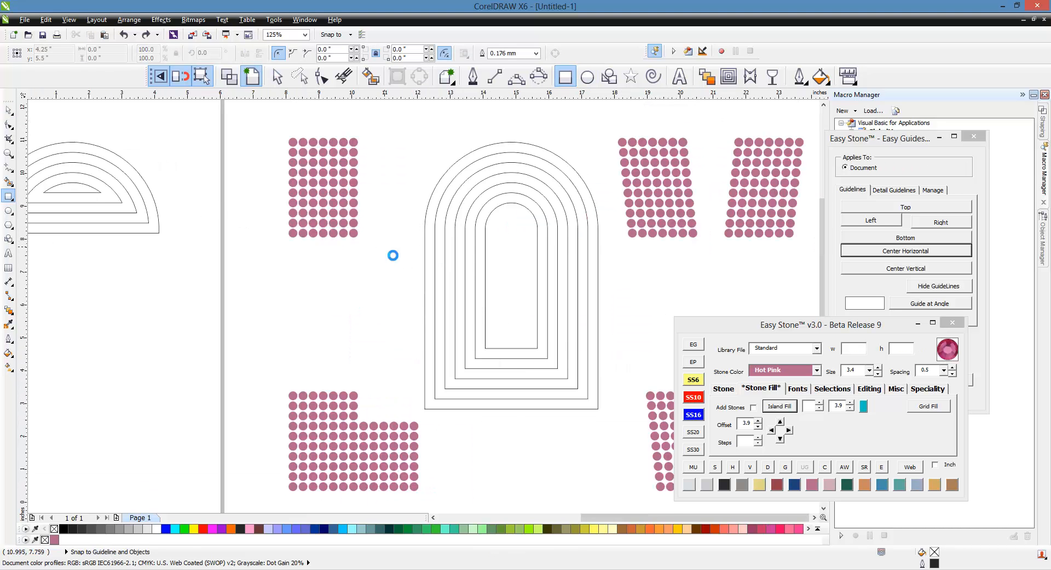
# Draw a rectangle about 4.52 by 2.47 inches across the straight lower part of the nested arches.
pyautogui.moveTo(239, 201); pyautogui.dragTo(537, 363)
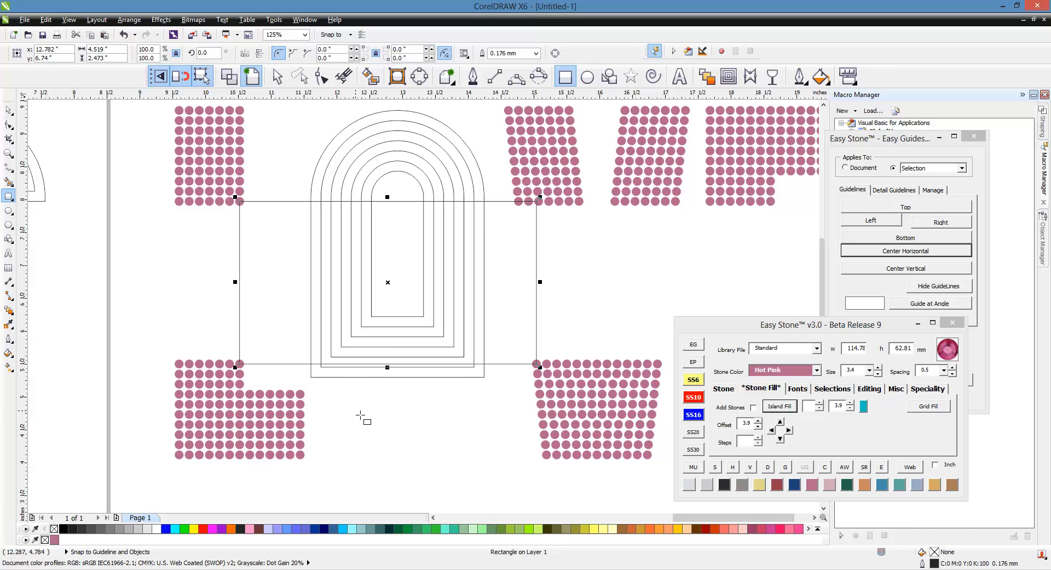
pyautogui.click(10, 111)
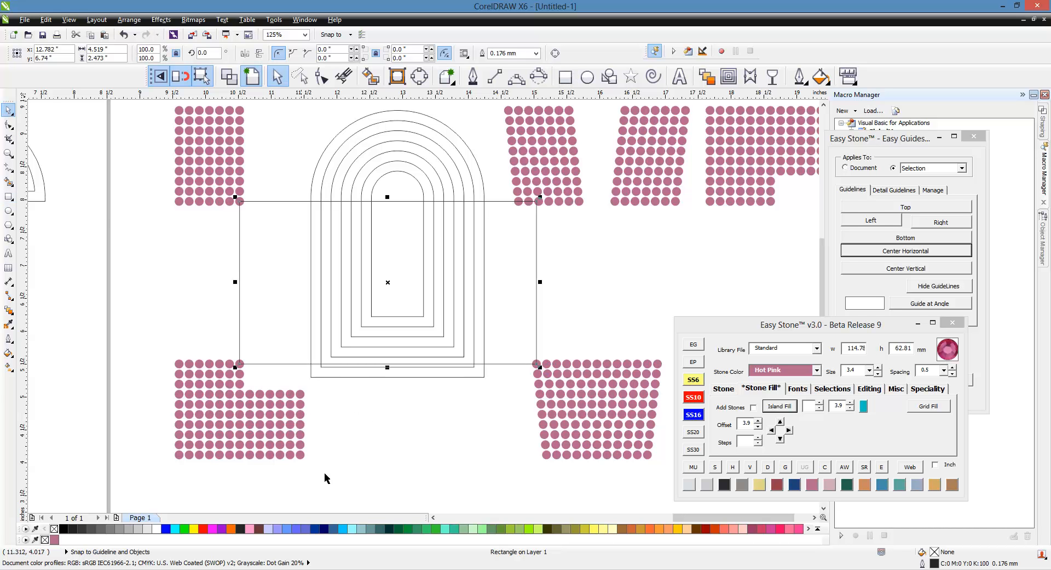
pyautogui.click(360, 458)
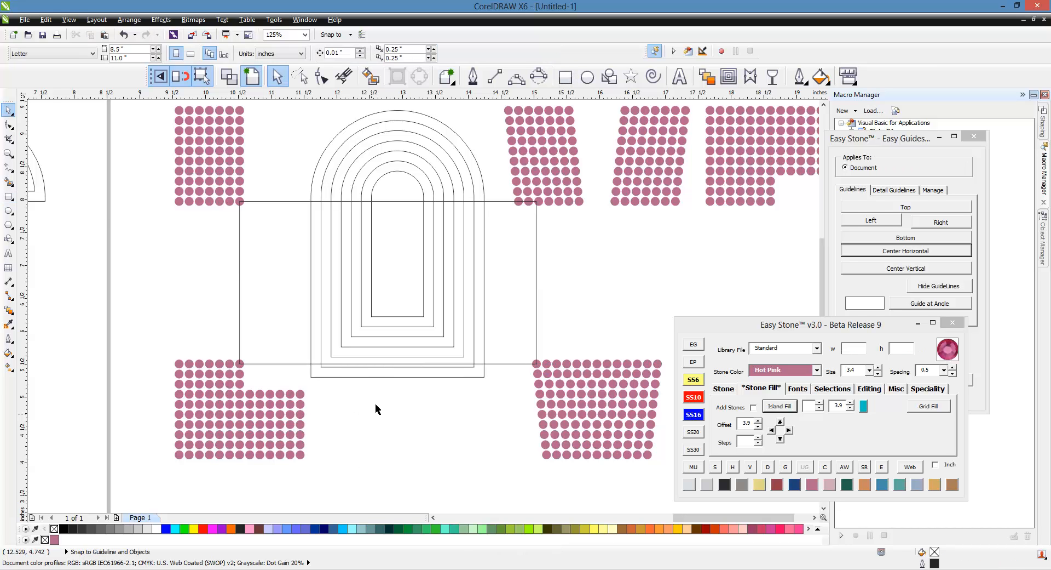
# Mark the rectangle over the nested arches as the cut/trim object.
pyautogui.click(534, 269)
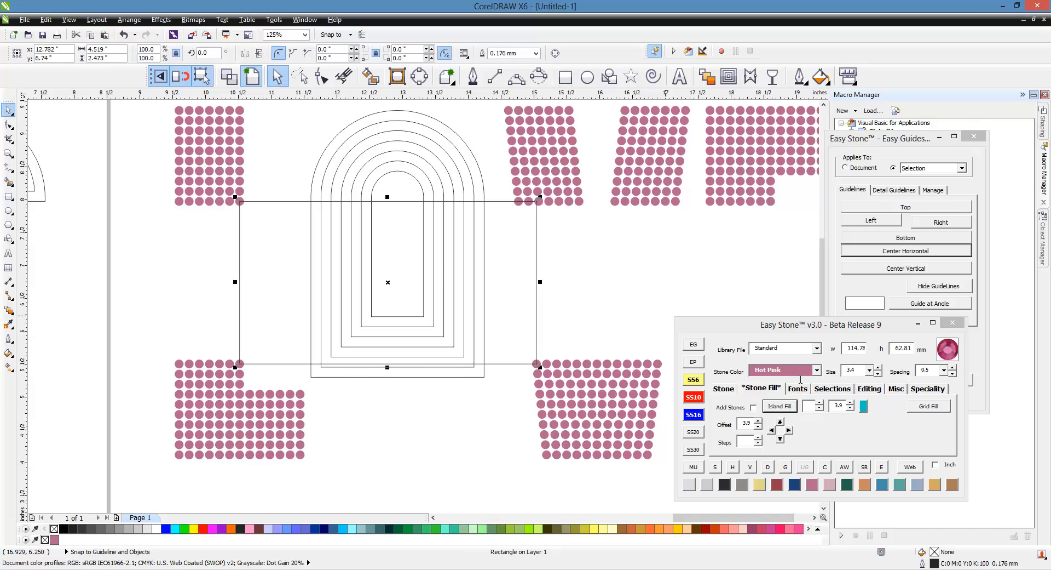
pyautogui.click(874, 390)
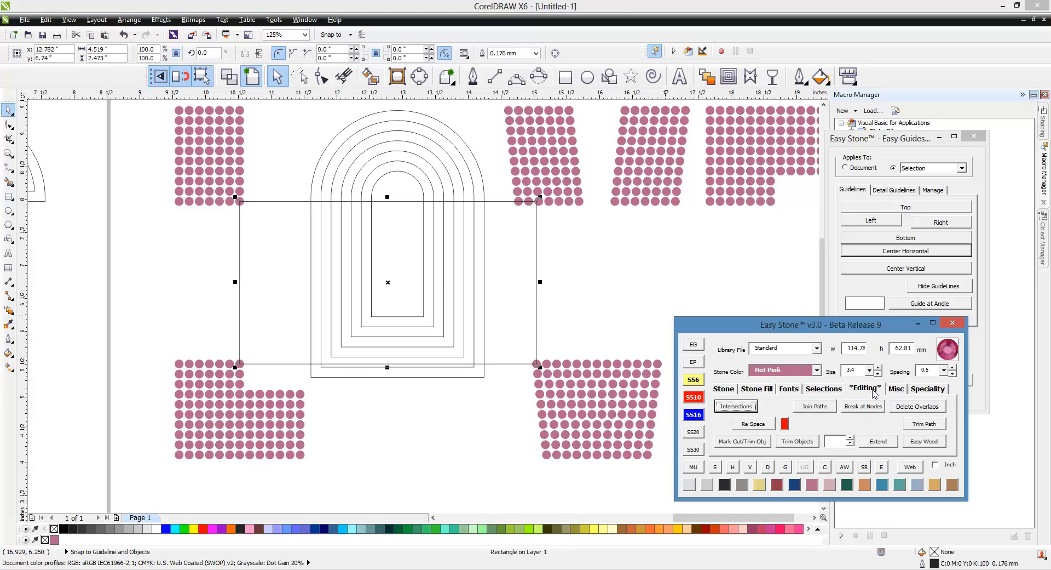
pyautogui.click(744, 441)
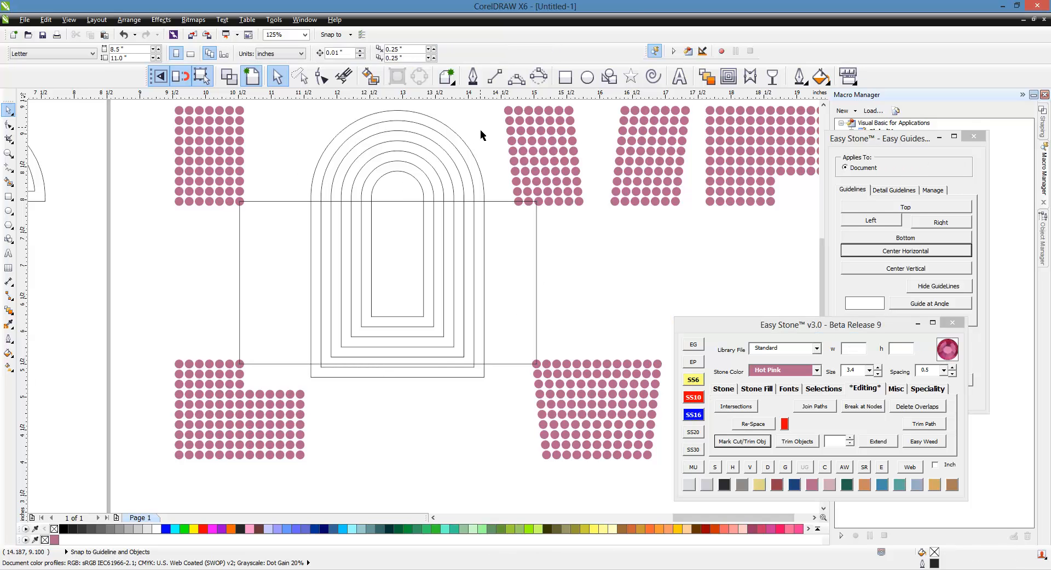
# Trim all seven nested arch contours with the marked rectangle.
pyautogui.moveTo(481, 129); pyautogui.dragTo(300, 185)
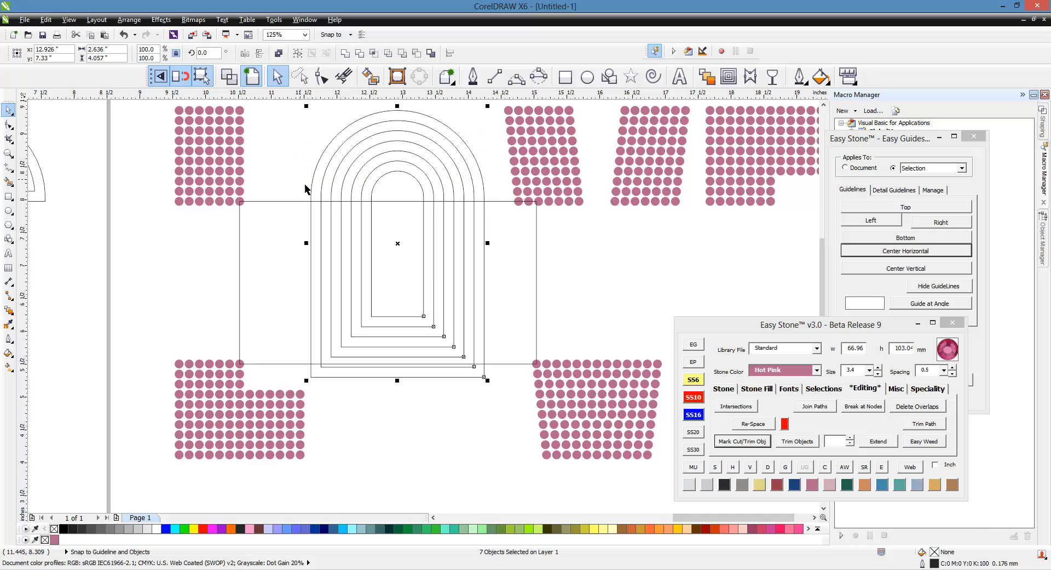
pyautogui.click(799, 442)
pyautogui.click(602, 264)
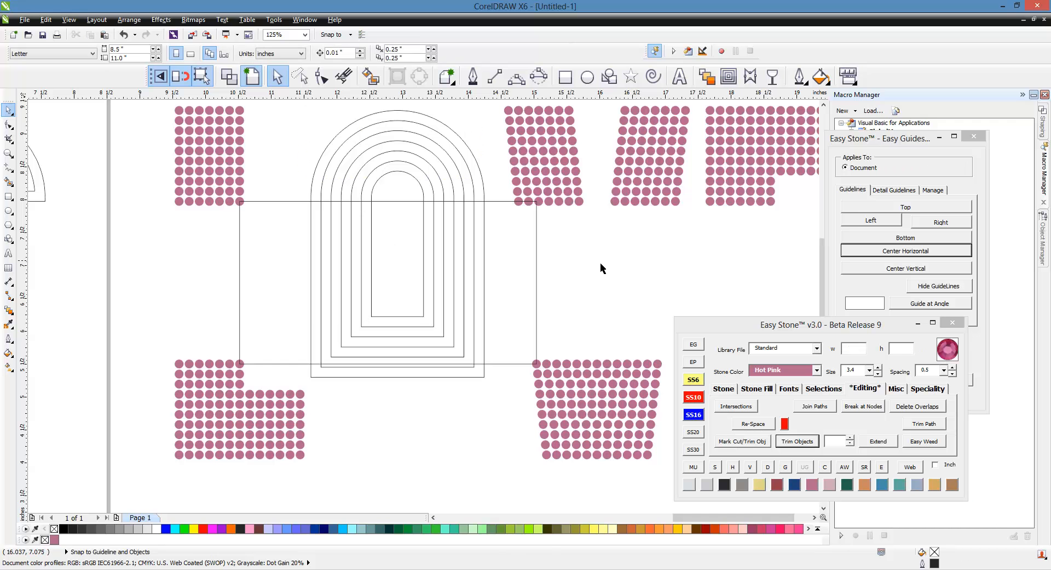
# Delete the cut middle section with the rectangle and the leftover bottom pieces, keeping only the half-circle arcs.
pyautogui.moveTo(592, 257); pyautogui.dragTo(196, 319)
pyautogui.press('Delete')
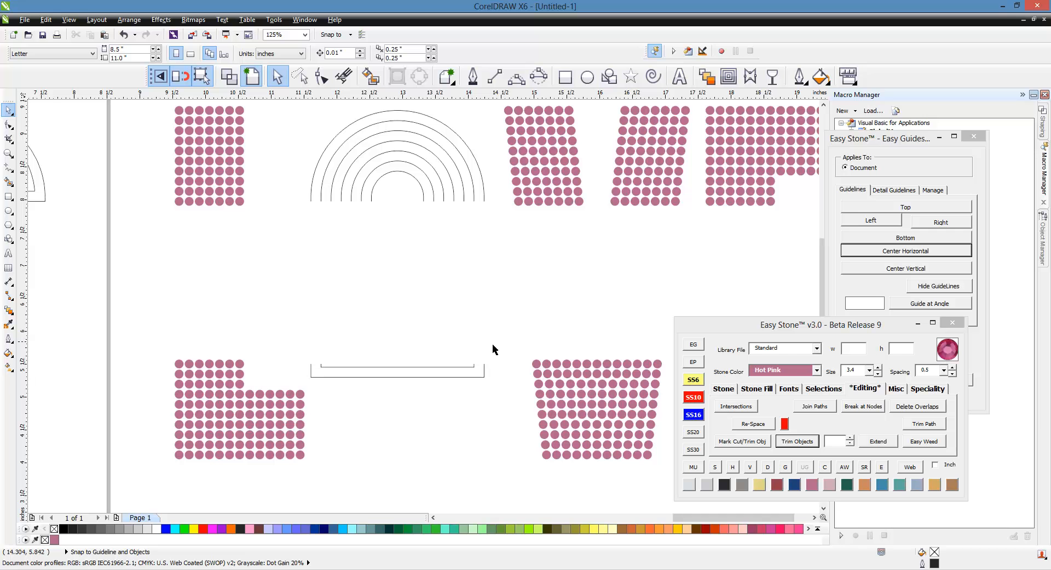
pyautogui.moveTo(493, 327); pyautogui.dragTo(396, 412)
pyautogui.press('Delete')
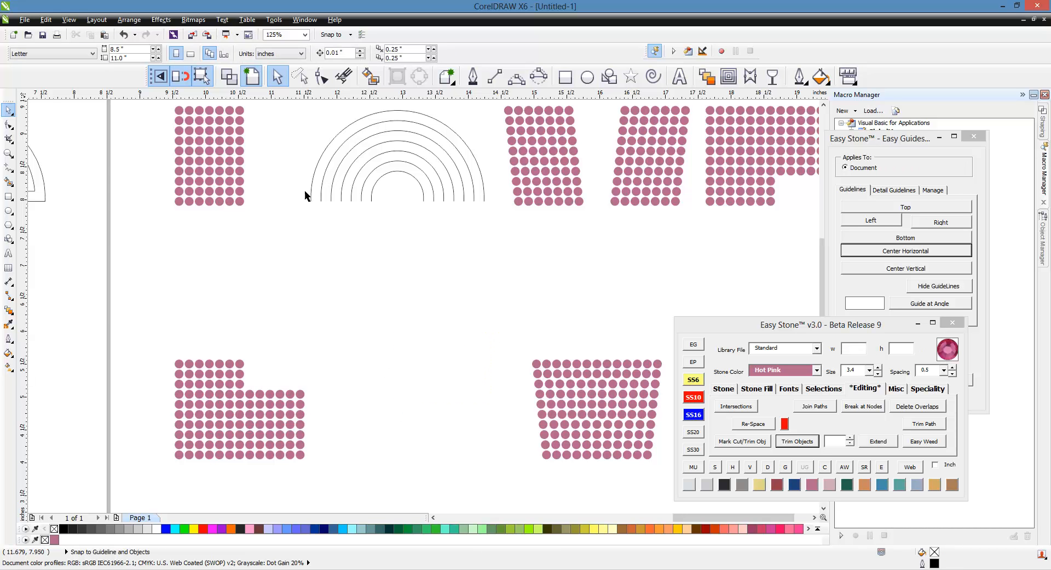
# Add Hot Pink stones of size 3.4 with 0.5 spacing along the seven arcs.
pyautogui.scroll(-2, 410, 215)
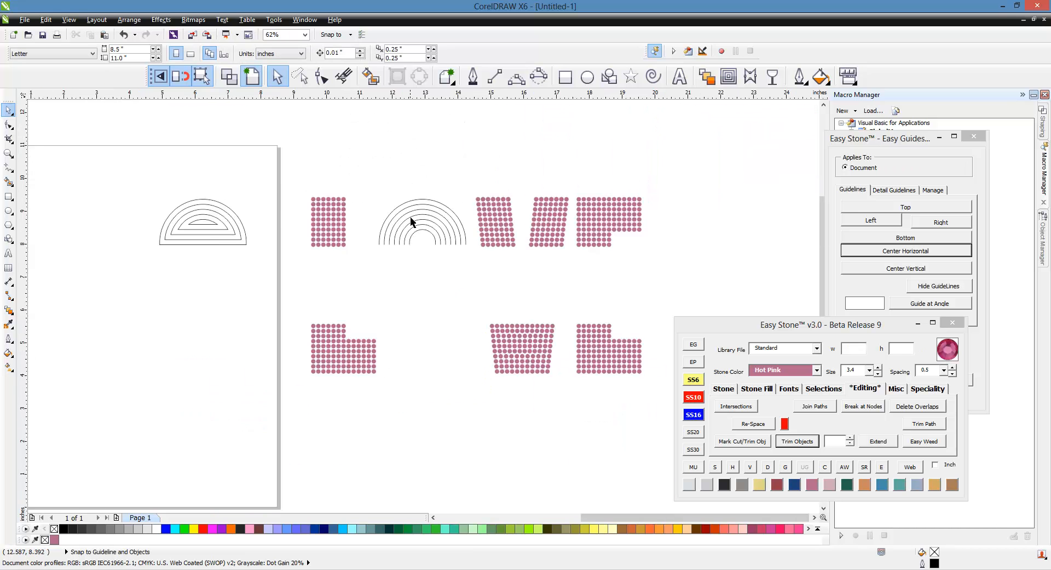
pyautogui.scroll(2, 340, 179)
pyautogui.moveTo(333, 177); pyautogui.dragTo(538, 314)
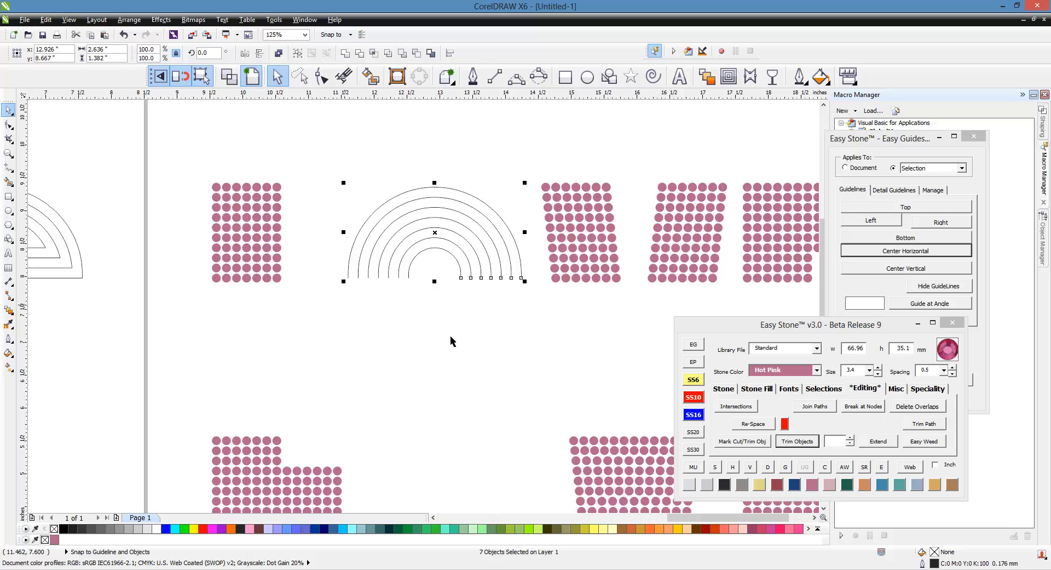
pyautogui.click(724, 389)
pyautogui.click(786, 406)
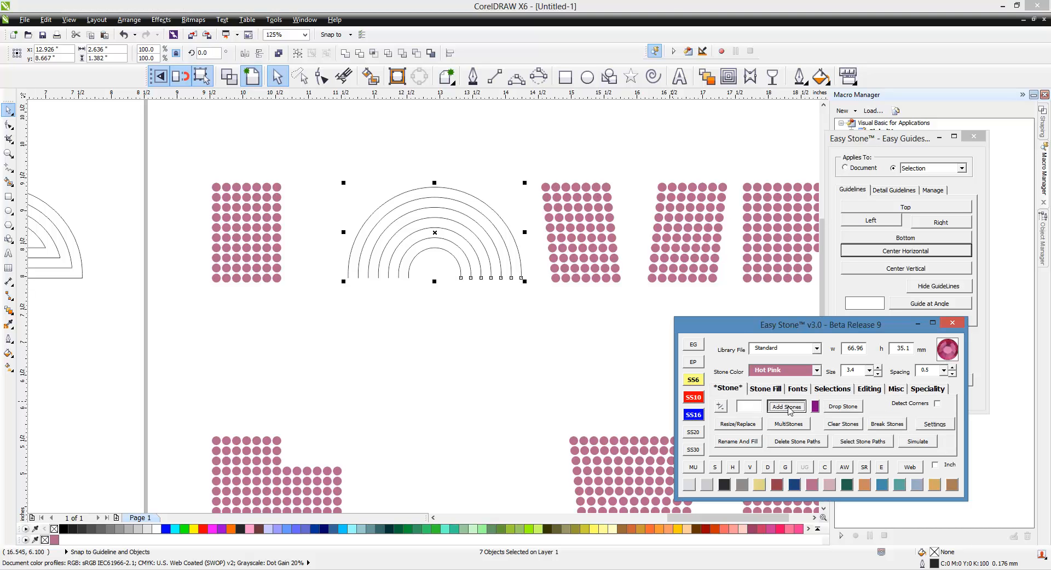
pyautogui.click(382, 326)
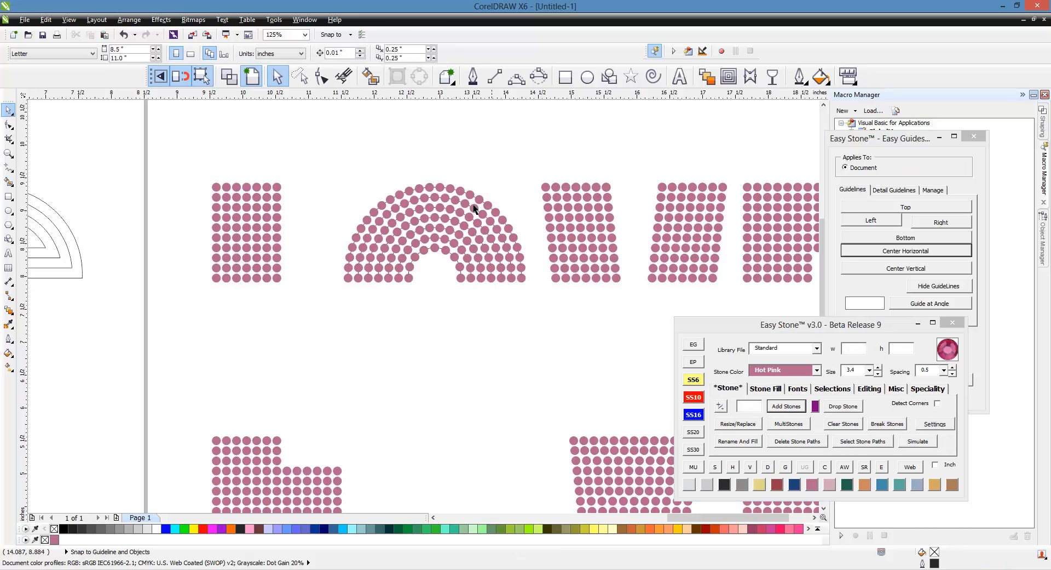
# Place a horizontal guideline along the top edge of the upper letter halves and delete the stone paths of the arch.
pyautogui.moveTo(438, 100); pyautogui.dragTo(547, 185)
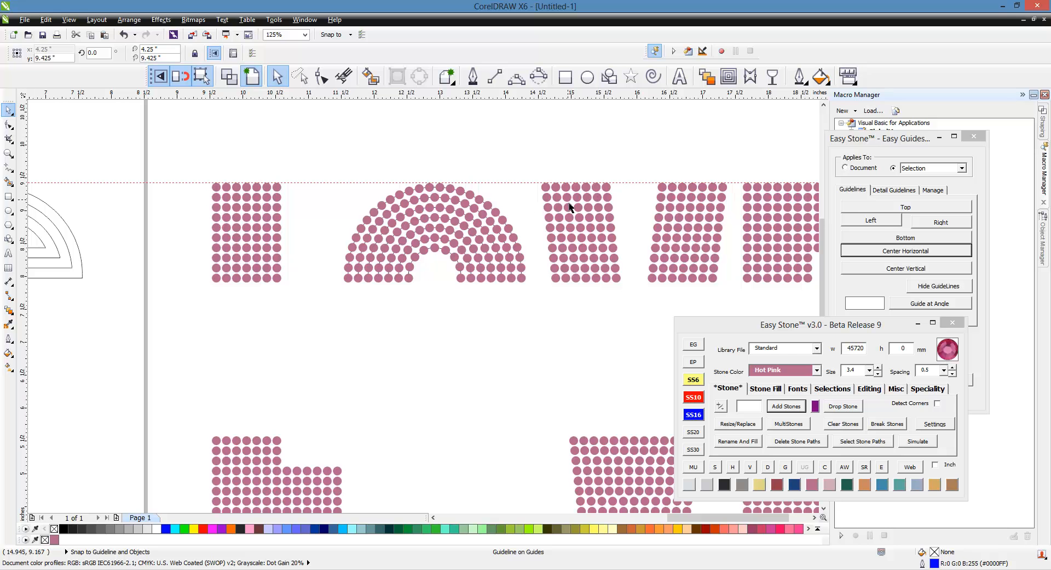
pyautogui.click(438, 154)
pyautogui.moveTo(320, 146); pyautogui.dragTo(538, 316)
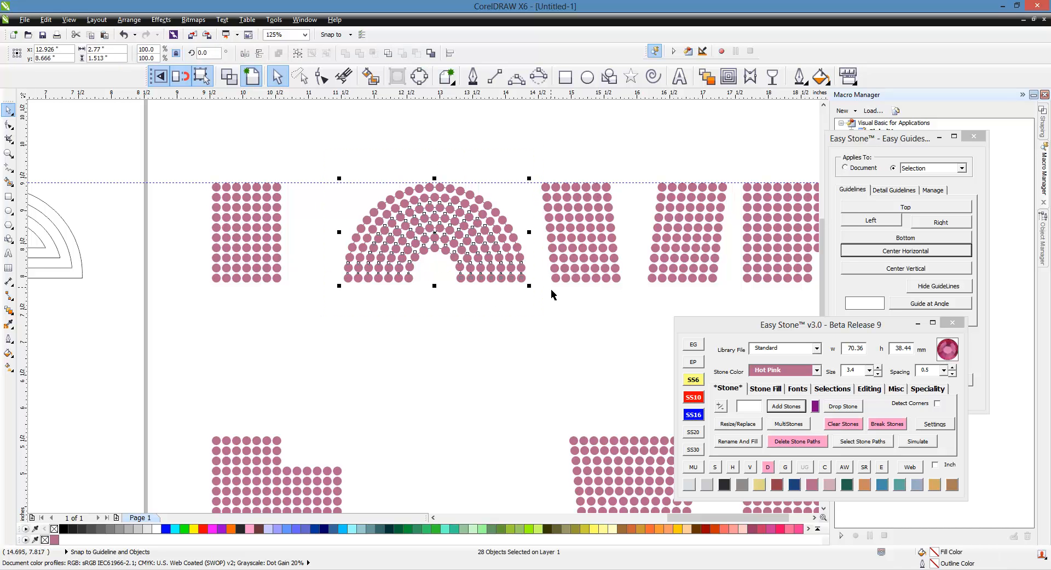
pyautogui.click(795, 443)
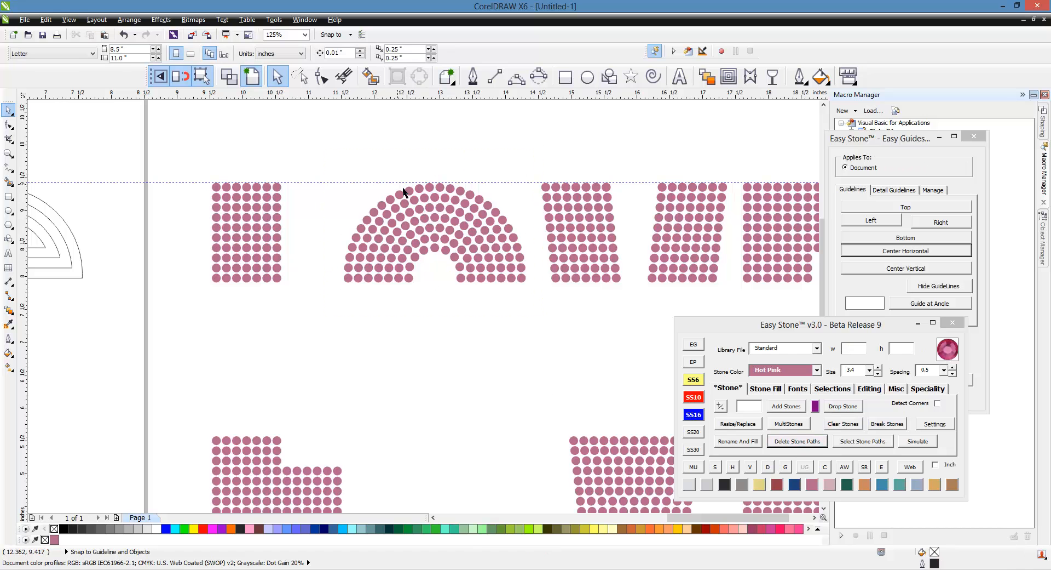
# Place a copy of the stone arch directly below the original in the lower row and group its stones.
pyautogui.scroll(-2, 397, 146)
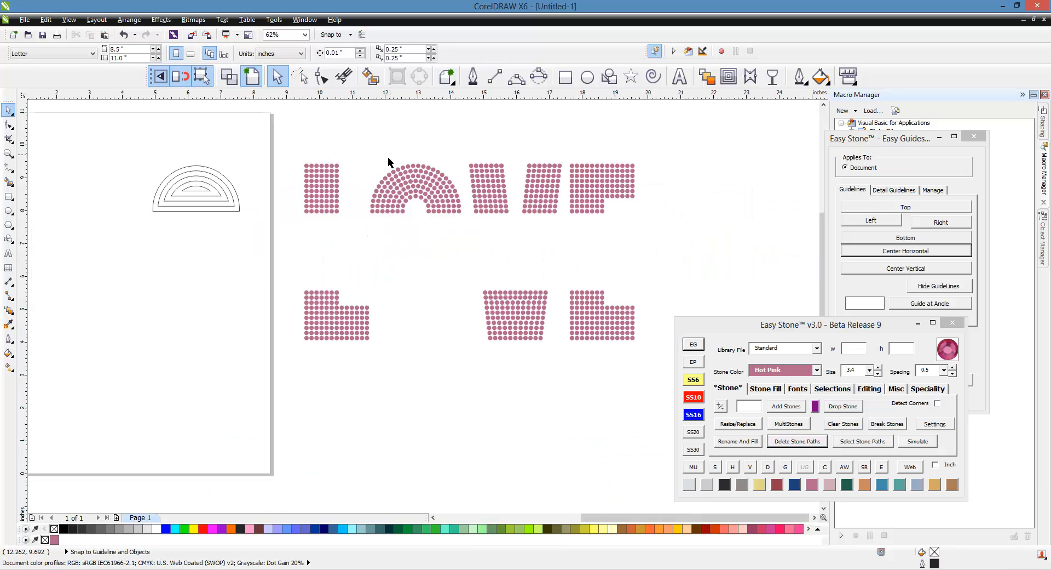
pyautogui.moveTo(360, 155); pyautogui.dragTo(466, 242)
pyautogui.moveTo(429, 189); pyautogui.dragTo(428, 302)
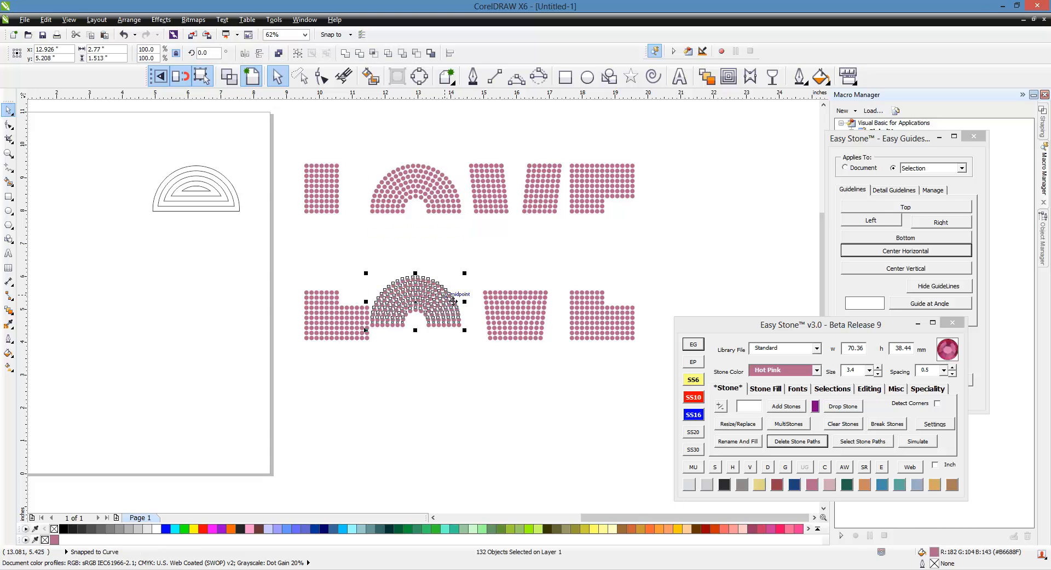
pyautogui.click(786, 466)
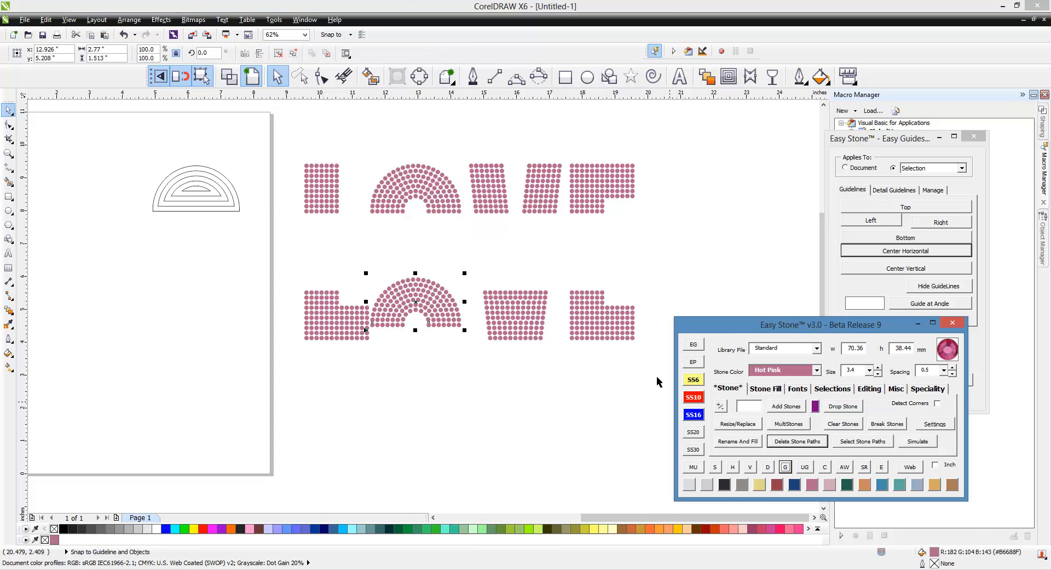
# Flip the copied arch vertically and align its bottom with the lower half of the V.
pyautogui.click(260, 53)
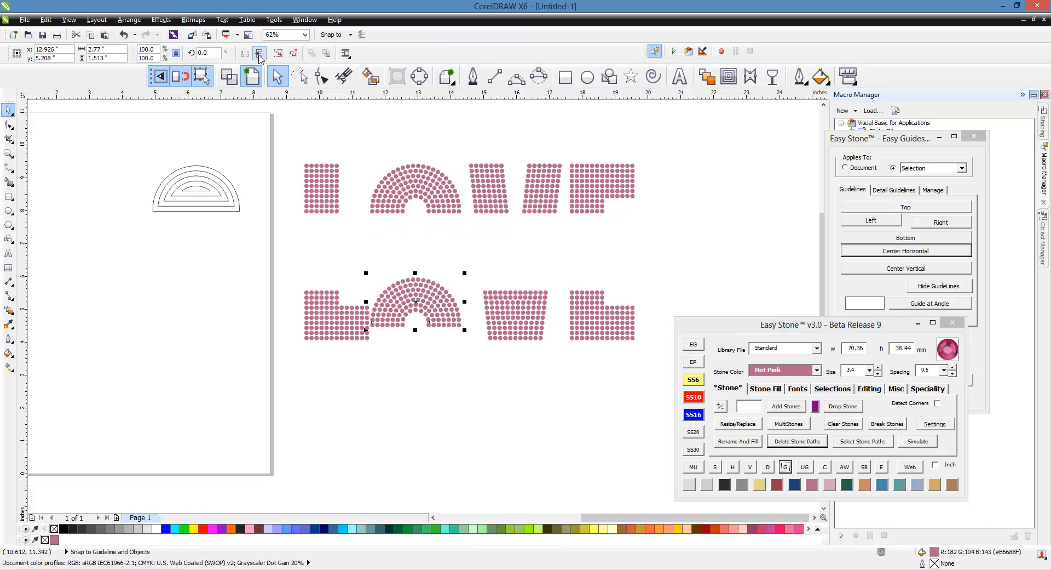
pyautogui.scroll(4, 484, 324)
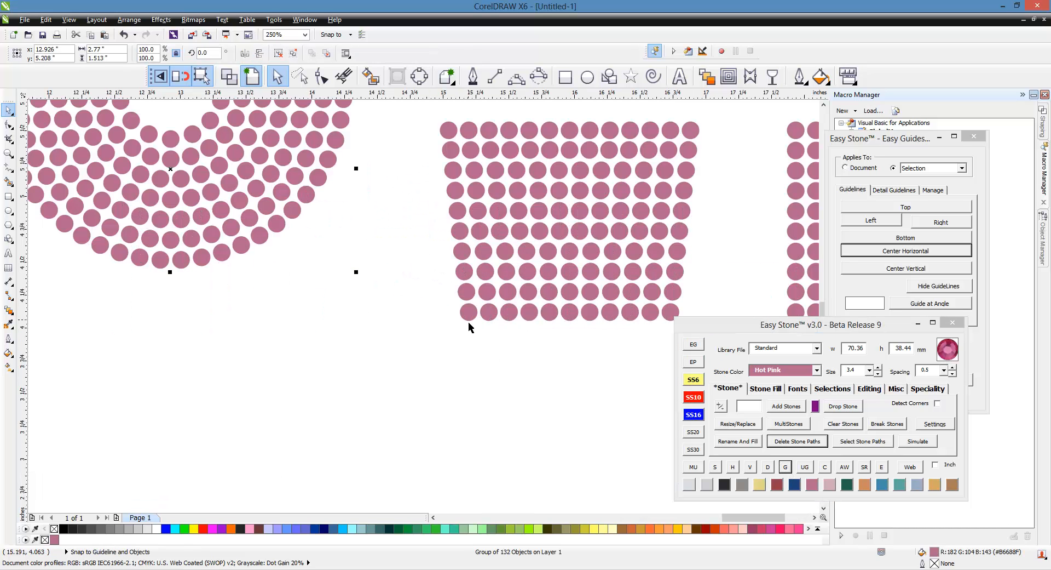
pyautogui.keyDown('shift'); pyautogui.click(470, 316); pyautogui.keyUp('shift')
pyautogui.moveTo(473, 324); pyautogui.dragTo(474, 324)
pyautogui.scroll(-1, 448, 381)
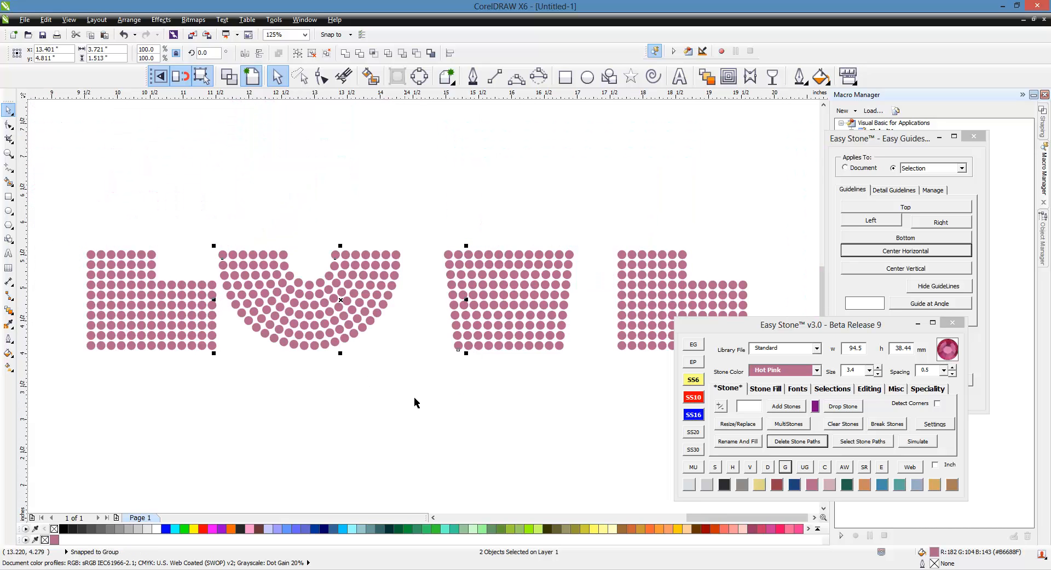
pyautogui.click(485, 392)
pyautogui.scroll(-1, 448, 331)
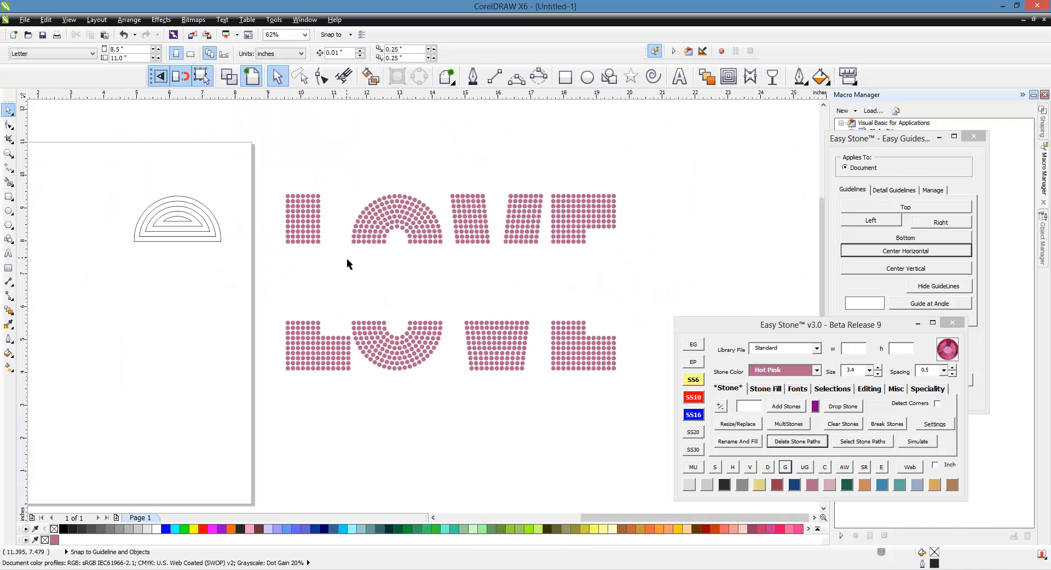
# Group the stones of the upper O arch and nudge both O halves together 0.1 inch to the right.
pyautogui.moveTo(343, 183); pyautogui.dragTo(448, 264)
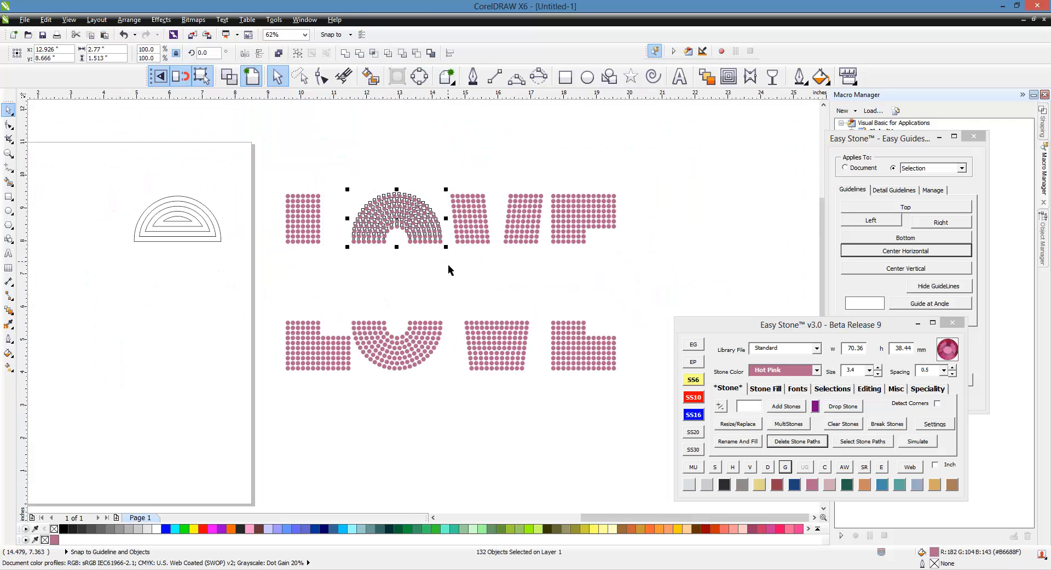
pyautogui.click(785, 467)
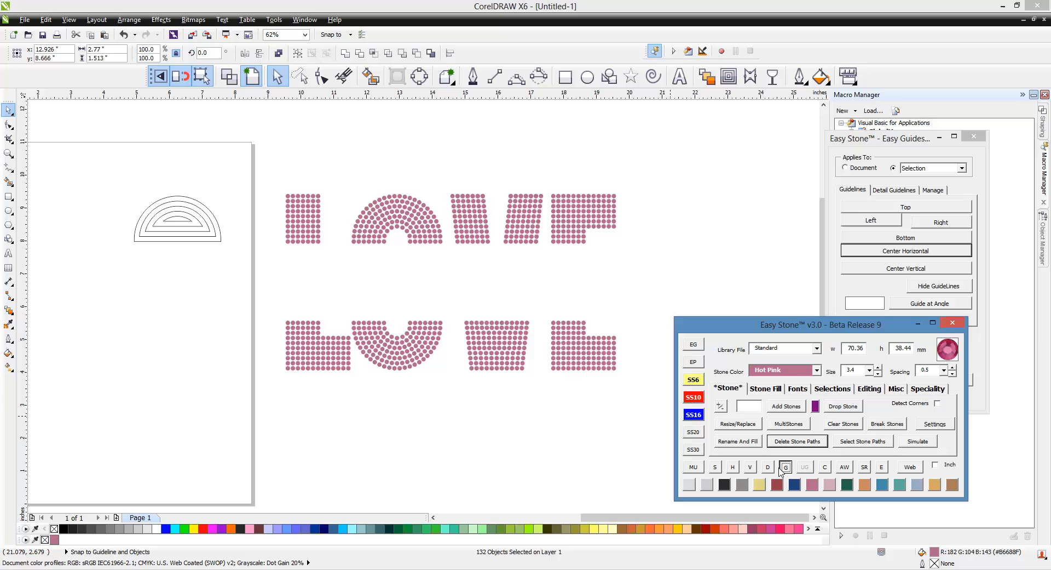
pyautogui.keyDown('shift'); pyautogui.click(425, 362); pyautogui.keyUp('shift')
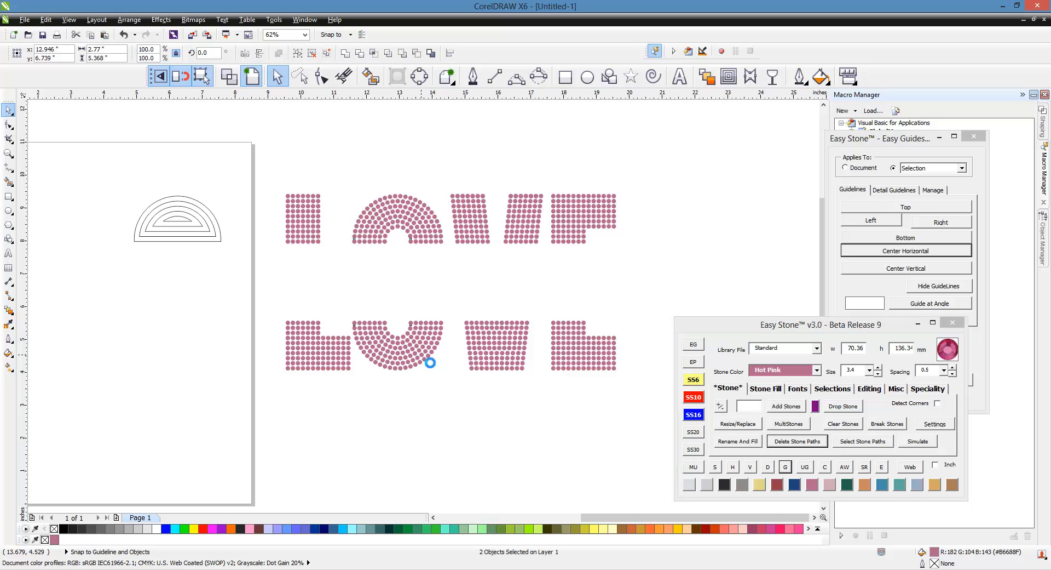
pyautogui.press('Right')
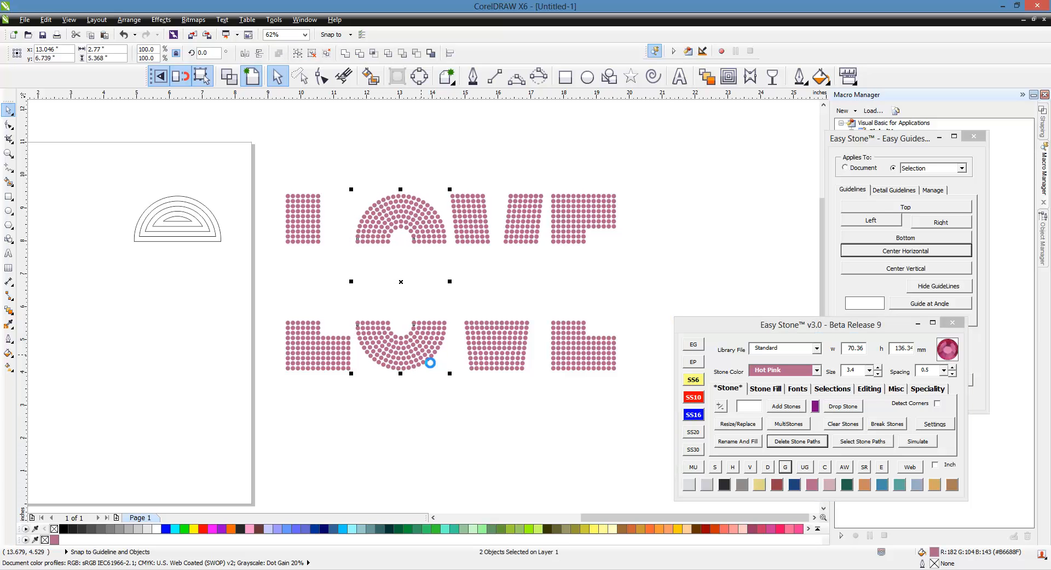
pyautogui.hotkey('ctrl', 'Right')
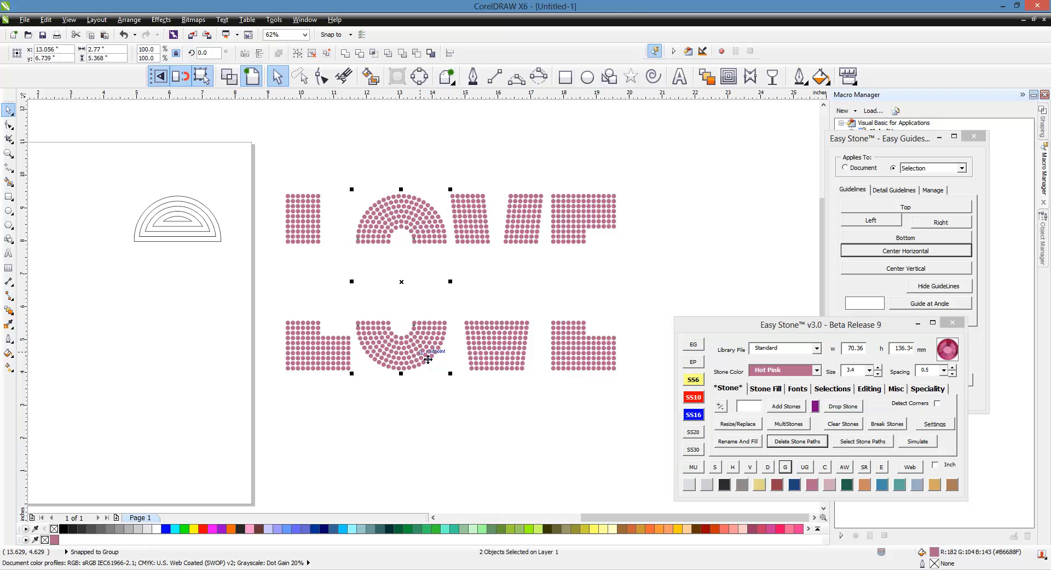
pyautogui.hotkey('ctrl', 'Left')
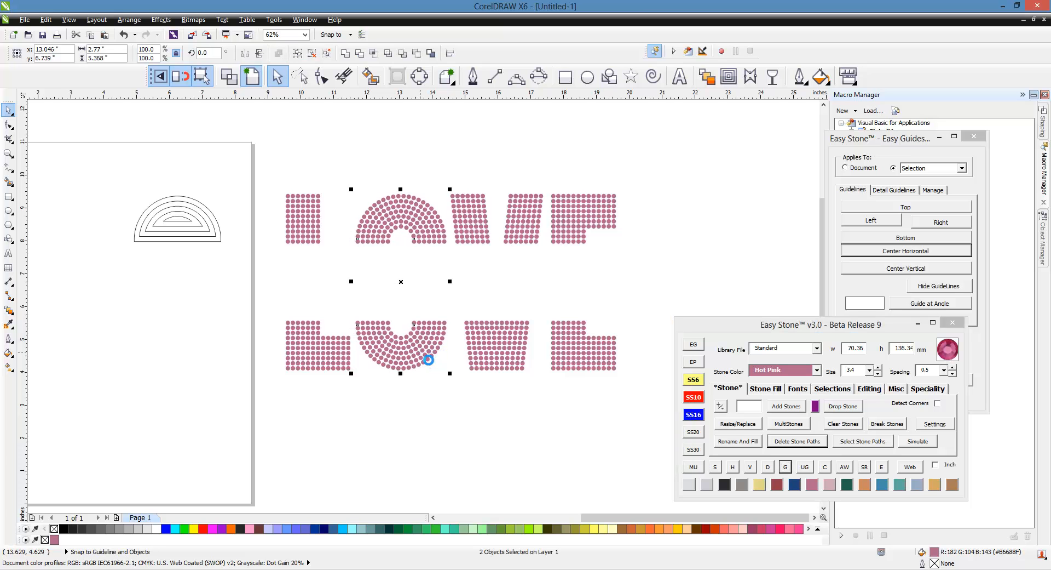
# Move the five nested half-circle outlines together toward the page's left edge, away from the stone letters.
pyautogui.click(144, 238)
pyautogui.moveTo(79, 165); pyautogui.dragTo(231, 260)
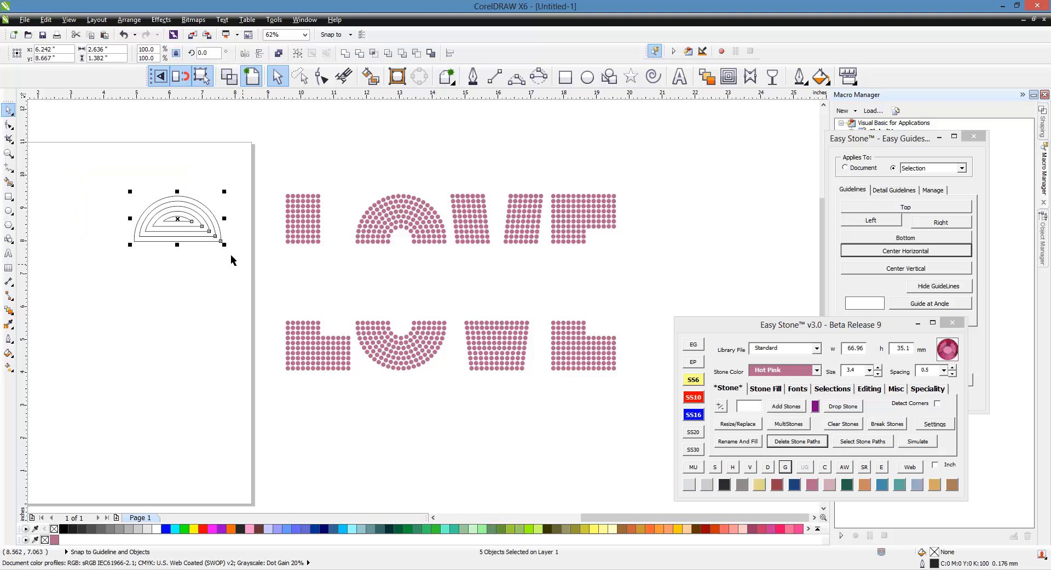
pyautogui.keyDown('shift'); pyautogui.click(136, 226); pyautogui.keyUp('shift')
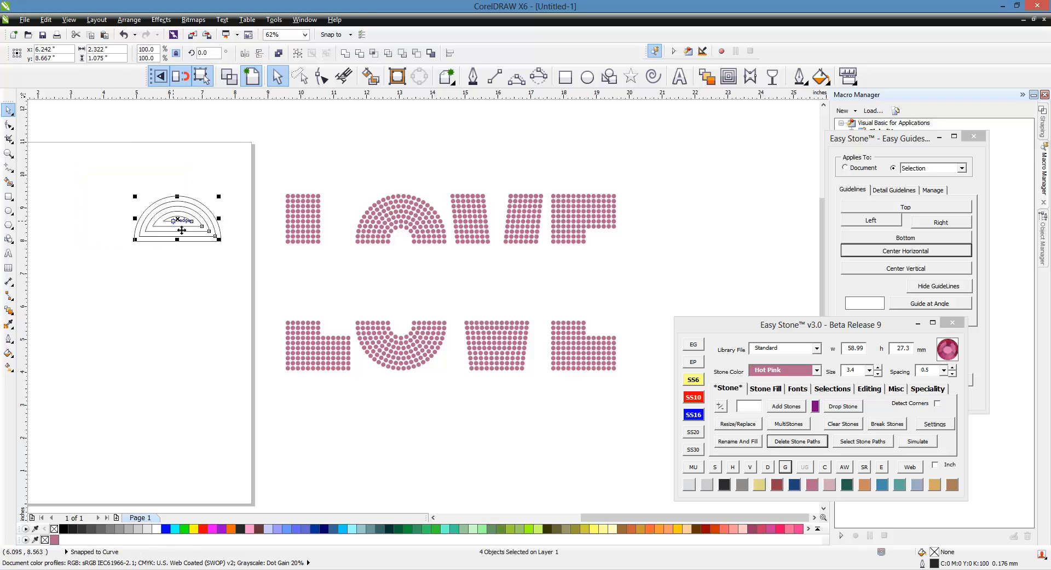
pyautogui.click(108, 198)
pyautogui.moveTo(90, 179); pyautogui.dragTo(237, 276)
pyautogui.scroll(-1, 321, 279)
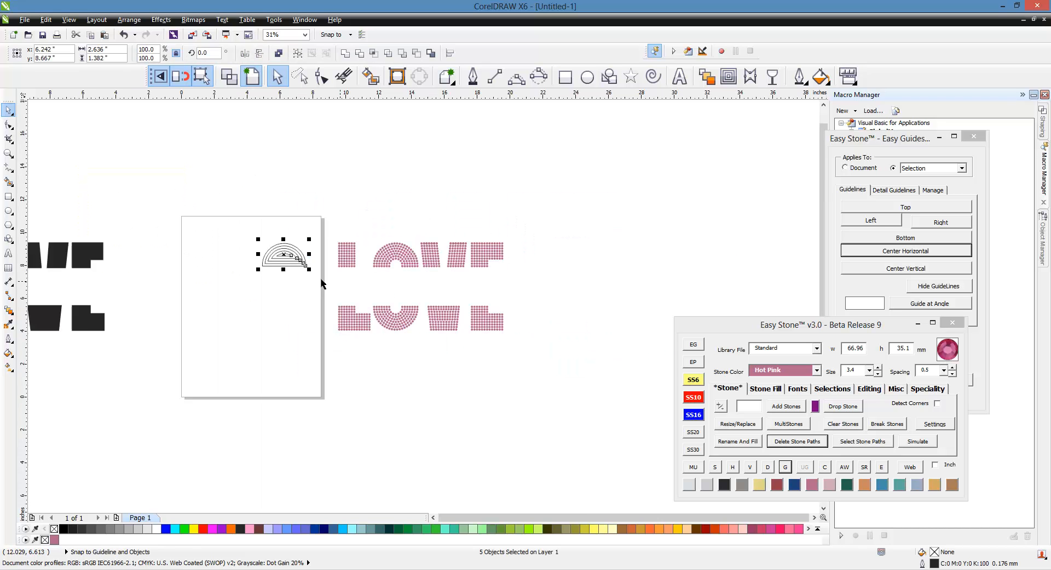
pyautogui.scroll(1, 274, 263)
pyautogui.moveTo(300, 254); pyautogui.dragTo(146, 255)
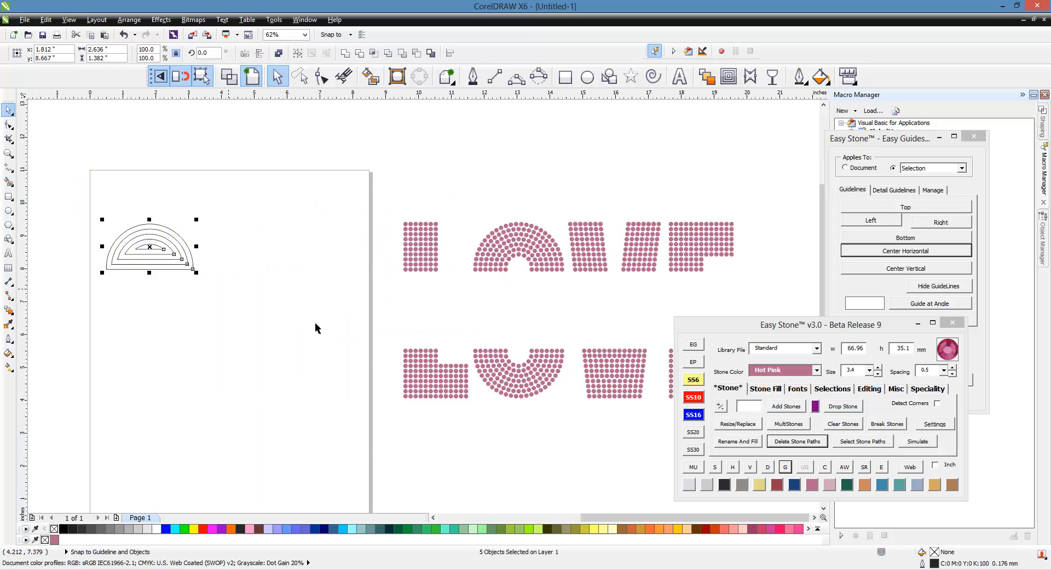
# Add a black background behind all the LOVE stone letters.
pyautogui.click(254, 274)
pyautogui.scroll(-1, 254, 272)
pyautogui.scroll(1, 422, 267)
pyautogui.moveTo(643, 200); pyautogui.dragTo(230, 424)
pyautogui.click(841, 465)
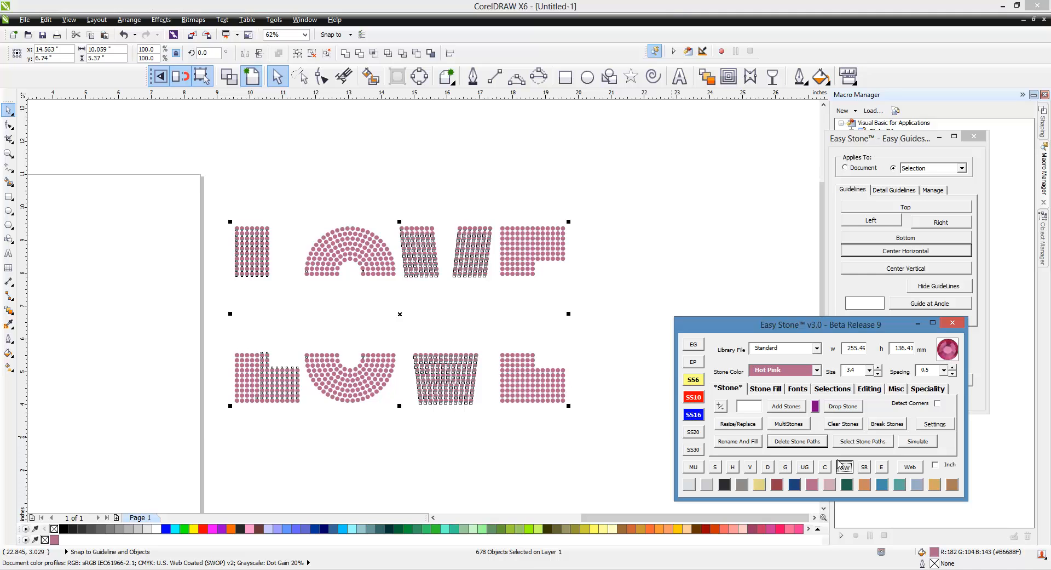
pyautogui.click(674, 269)
# Place a copy of the LOVE design with its background beside the original and generate its mock-up simulation, ungrouping the group shapes.
pyautogui.scroll(-1, 265, 211)
pyautogui.moveTo(204, 191); pyautogui.dragTo(508, 378)
pyautogui.moveTo(295, 274); pyautogui.dragTo(524, 275)
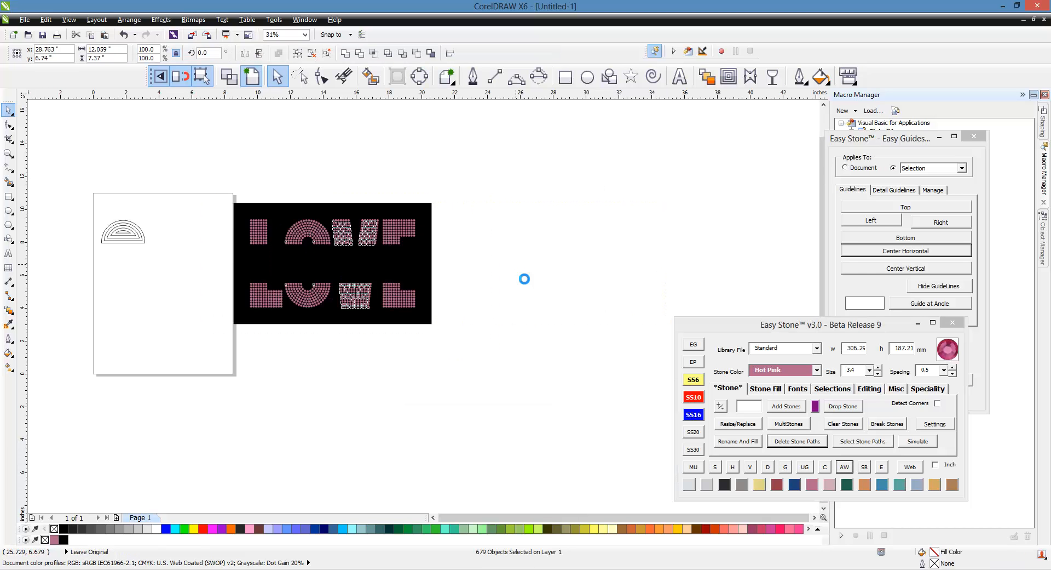
pyautogui.click(697, 468)
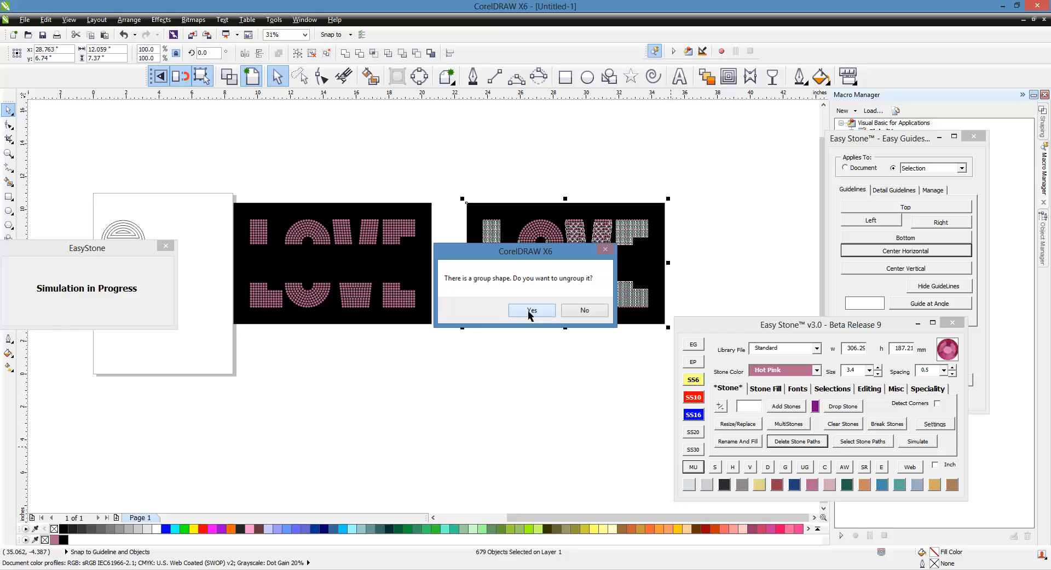
pyautogui.click(528, 310)
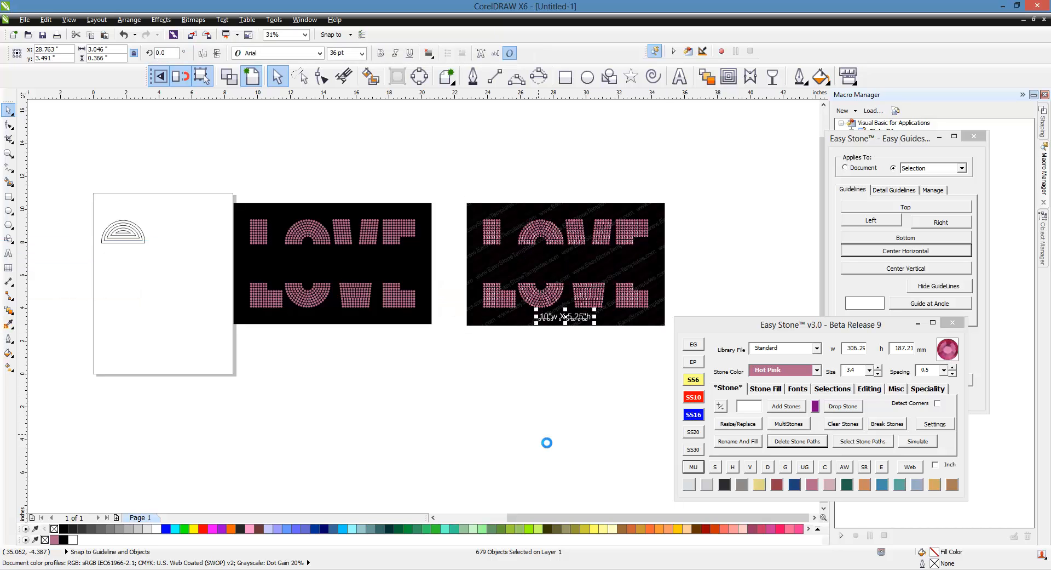
# Pull the outermost half-circle outline out of the nested set and place it beside the page.
pyautogui.scroll(1, 602, 320)
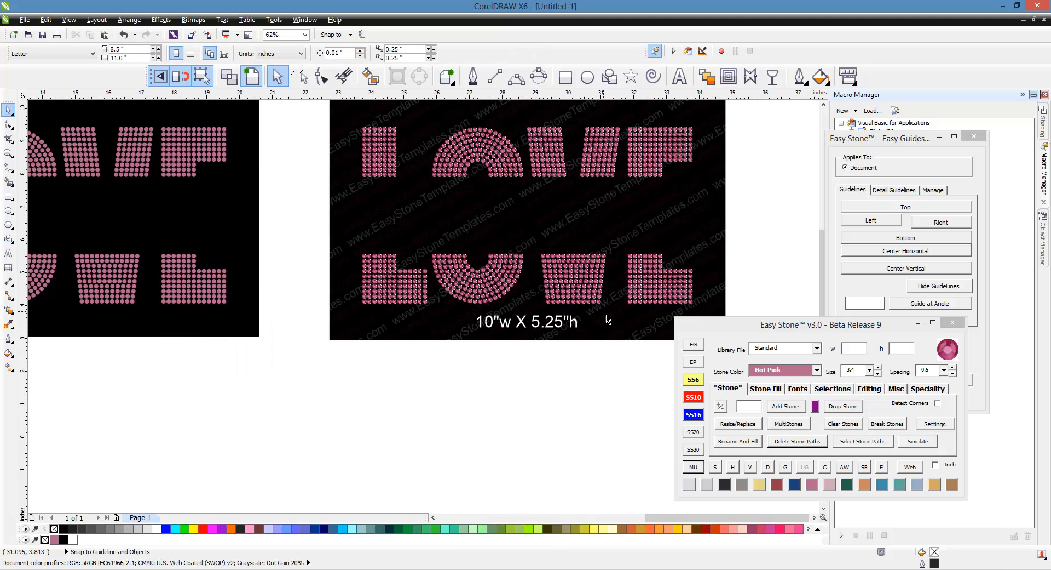
pyautogui.scroll(-1, 457, 322)
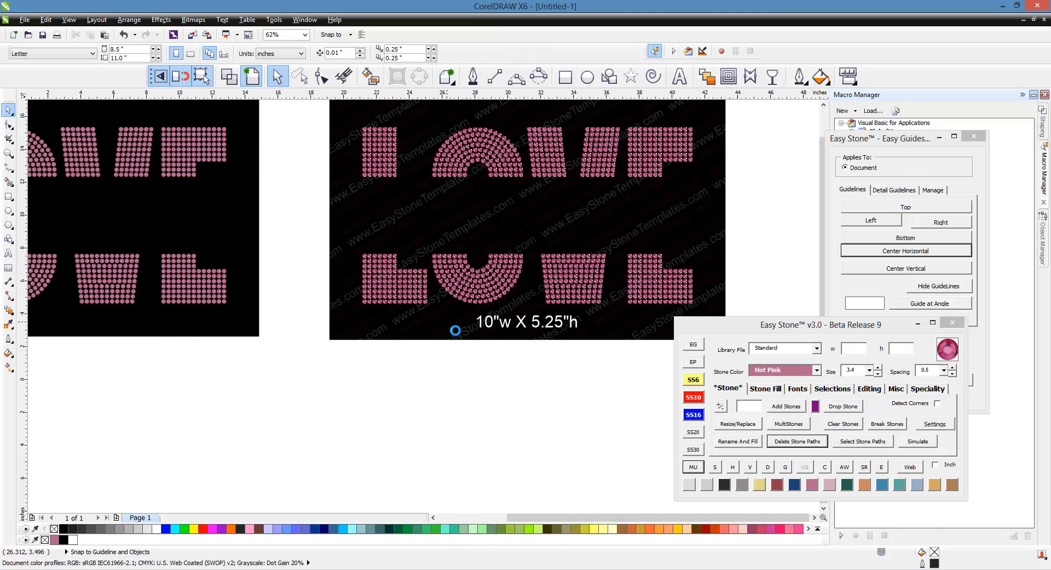
pyautogui.scroll(1, 528, 269)
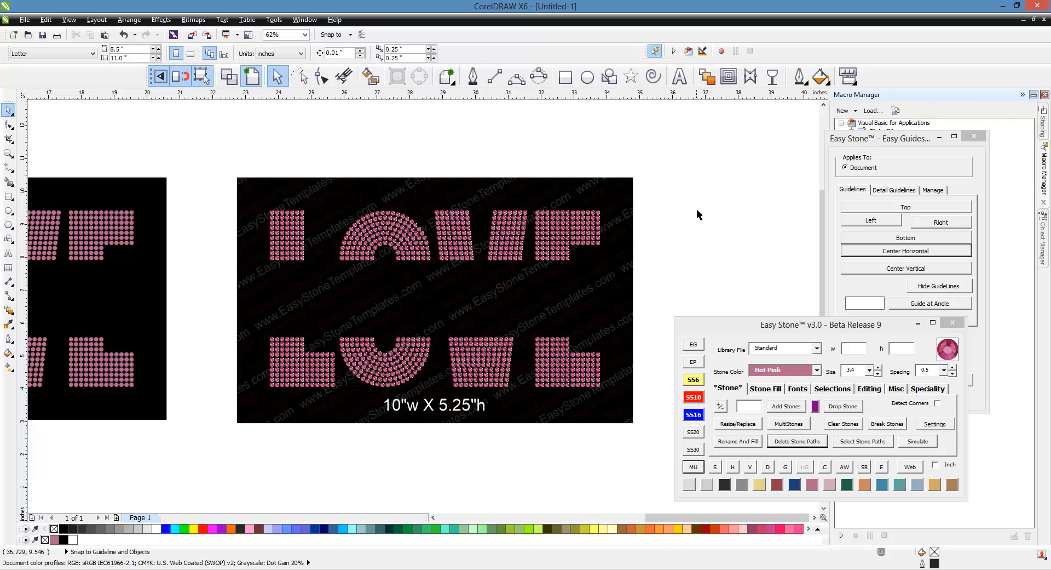
pyautogui.scroll(-2, 696, 209)
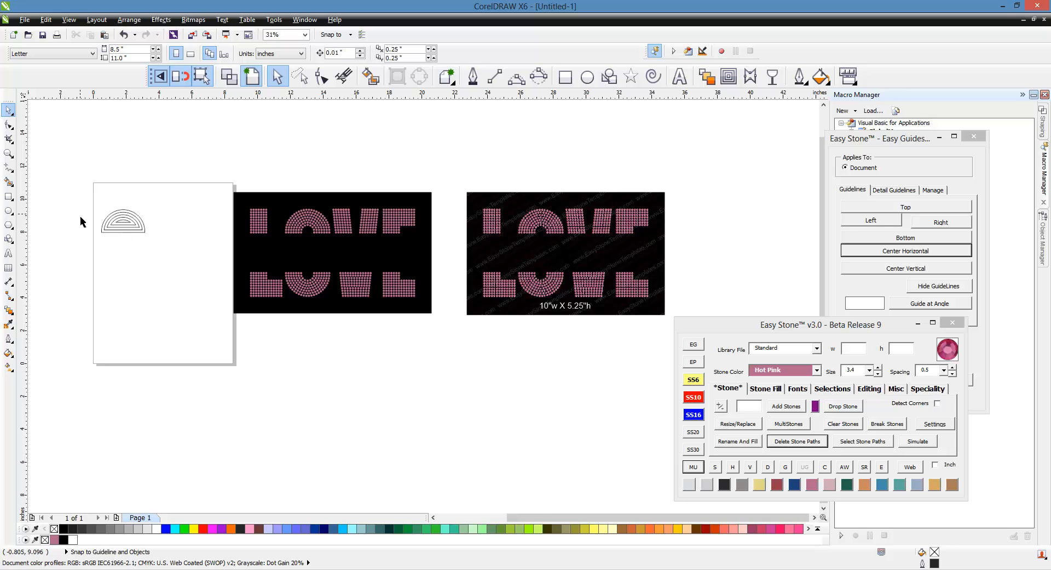
pyautogui.scroll(2, 105, 212)
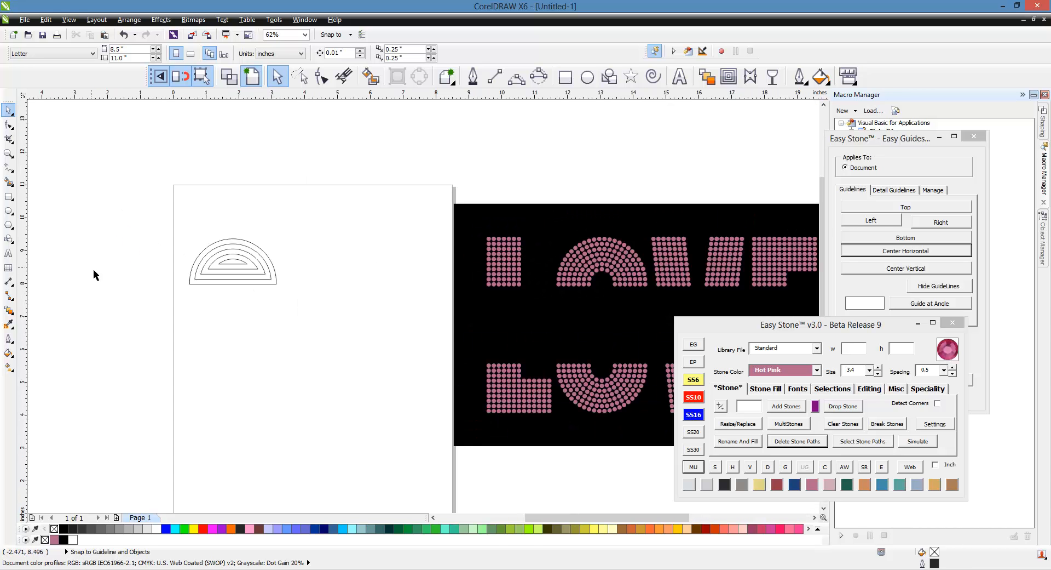
pyautogui.scroll(2, 94, 274)
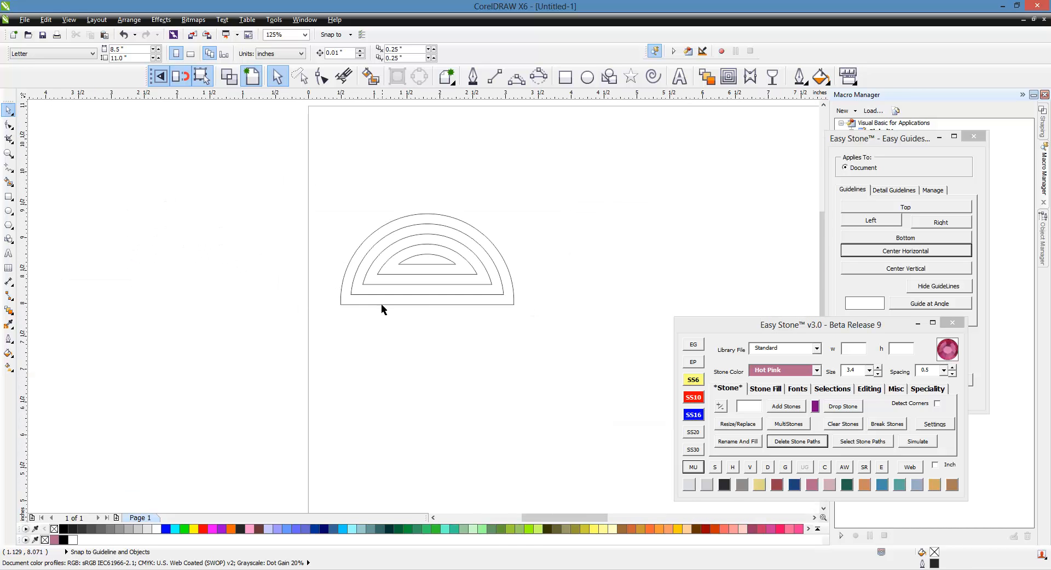
pyautogui.moveTo(381, 303); pyautogui.dragTo(118, 303)
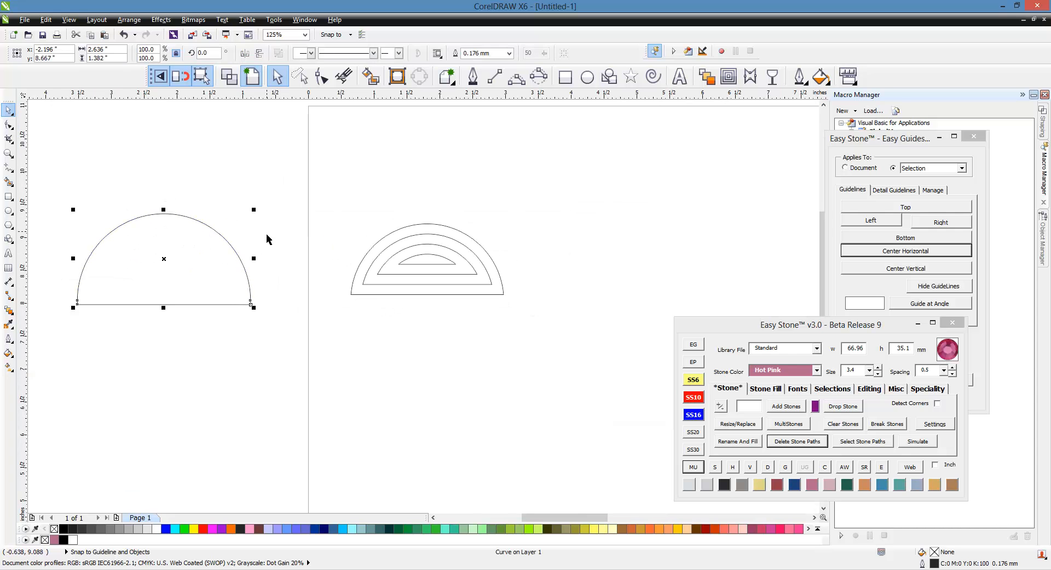
# Move the separated outer half-circle outline to the empty area below the page.
pyautogui.click(358, 234)
pyautogui.scroll(-2, 358, 224)
pyautogui.moveTo(357, 215); pyautogui.dragTo(456, 294)
pyautogui.click(267, 283)
pyautogui.scroll(-1, 299, 222)
pyautogui.moveTo(290, 234); pyautogui.dragTo(480, 446)
pyautogui.scroll(2, 488, 497)
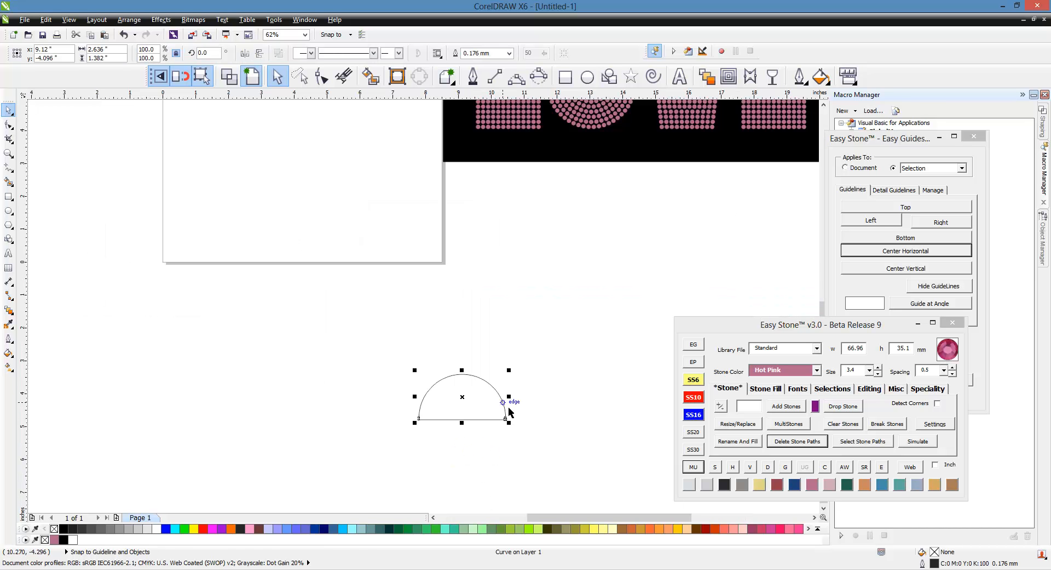
pyautogui.scroll(2, 503, 405)
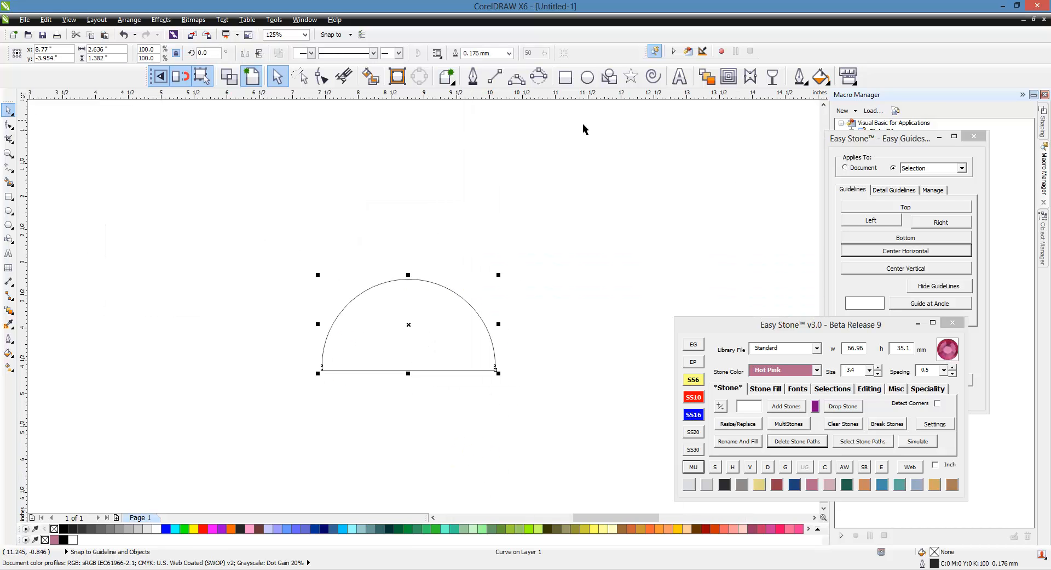
# Draw an ellipse about 2.3 by 3.1 inches overlapping the right part of the half circle.
pyautogui.click(587, 77)
pyautogui.moveTo(585, 271); pyautogui.dragTo(428, 475)
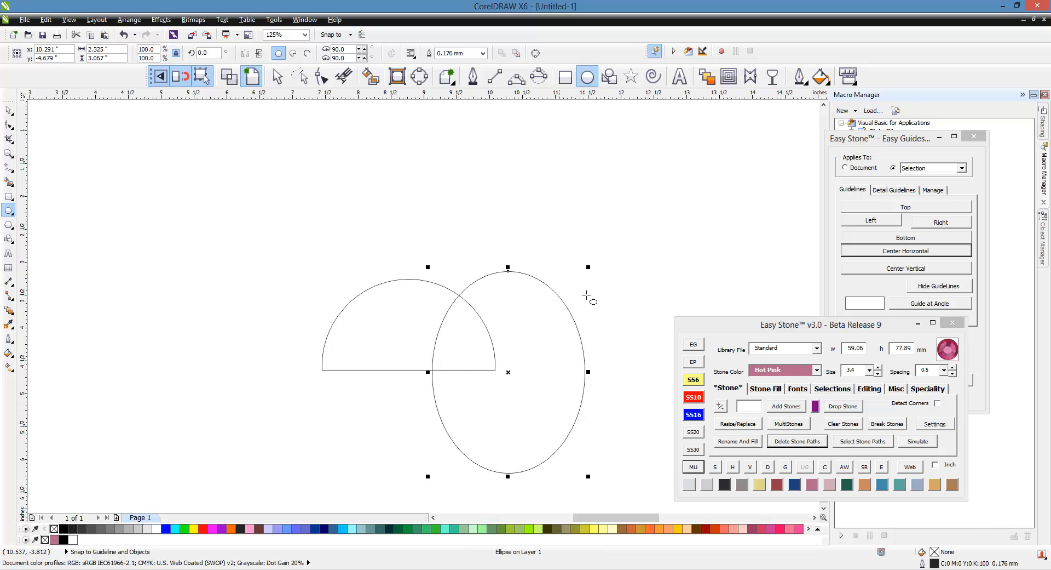
pyautogui.press('space')
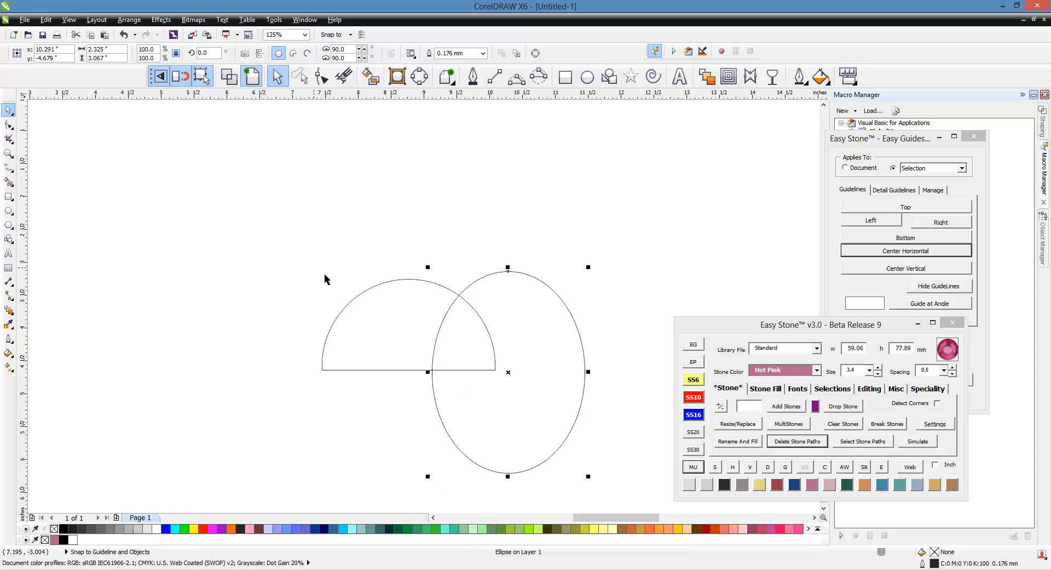
# Mirror a copy of the half circle and ellipse horizontally and overlay its half circle exactly on the original.
pyautogui.keyDown('shift'); pyautogui.click(489, 335); pyautogui.keyUp('shift')
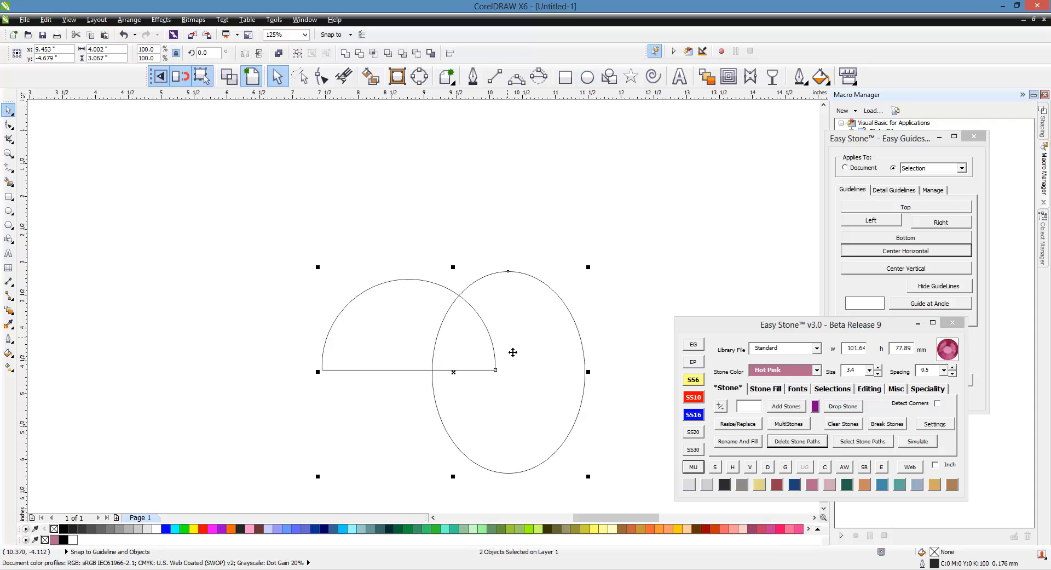
pyautogui.moveTo(464, 380); pyautogui.dragTo(185, 231)
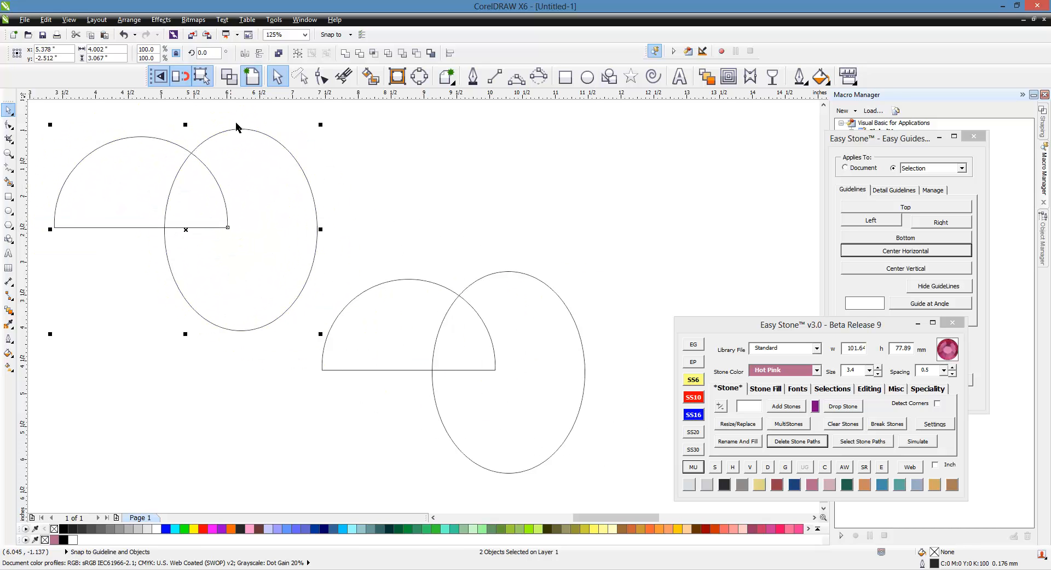
pyautogui.click(245, 54)
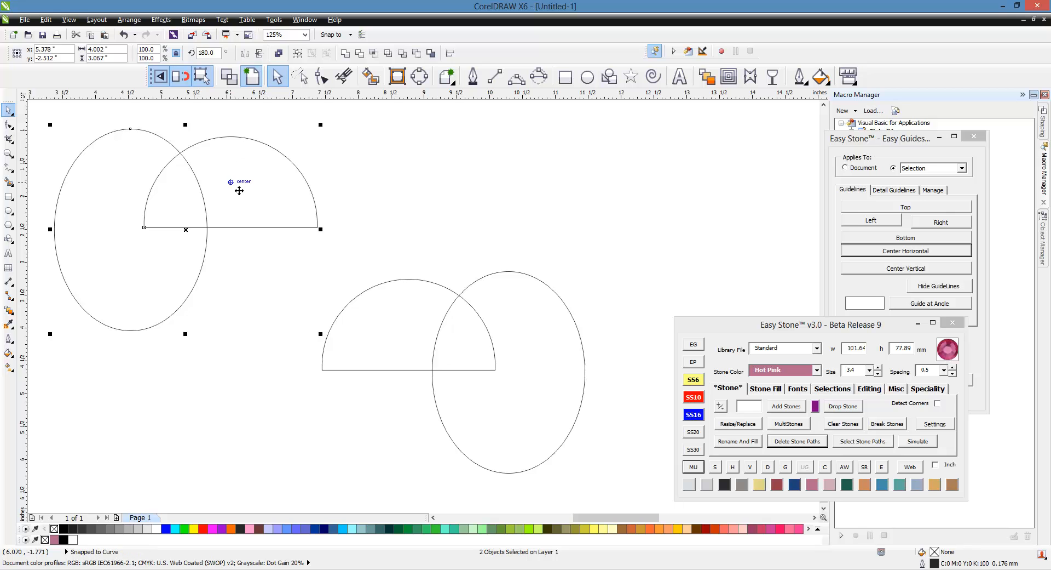
pyautogui.moveTo(239, 193); pyautogui.dragTo(416, 331)
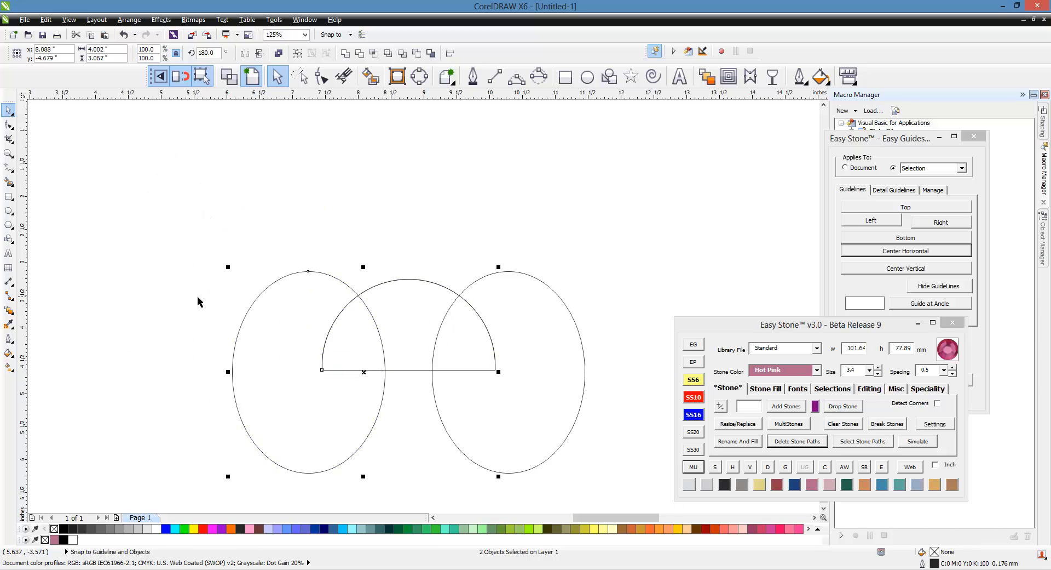
# Create three red shapes with Smart Fill from the left, right and middle regions of the half circle.
pyautogui.click(295, 318)
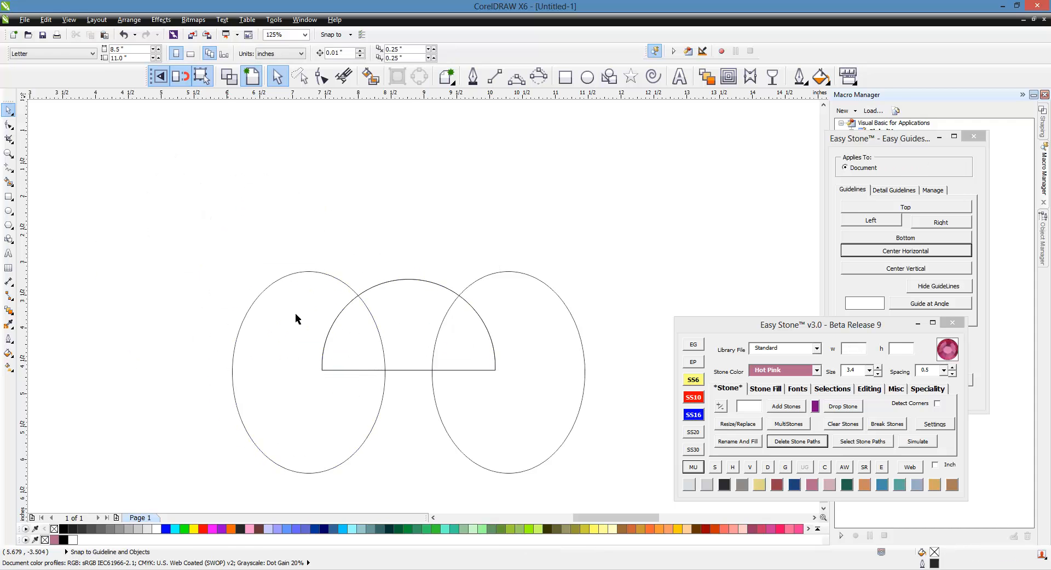
pyautogui.click(408, 308)
pyautogui.press('Escape')
pyautogui.click(370, 77)
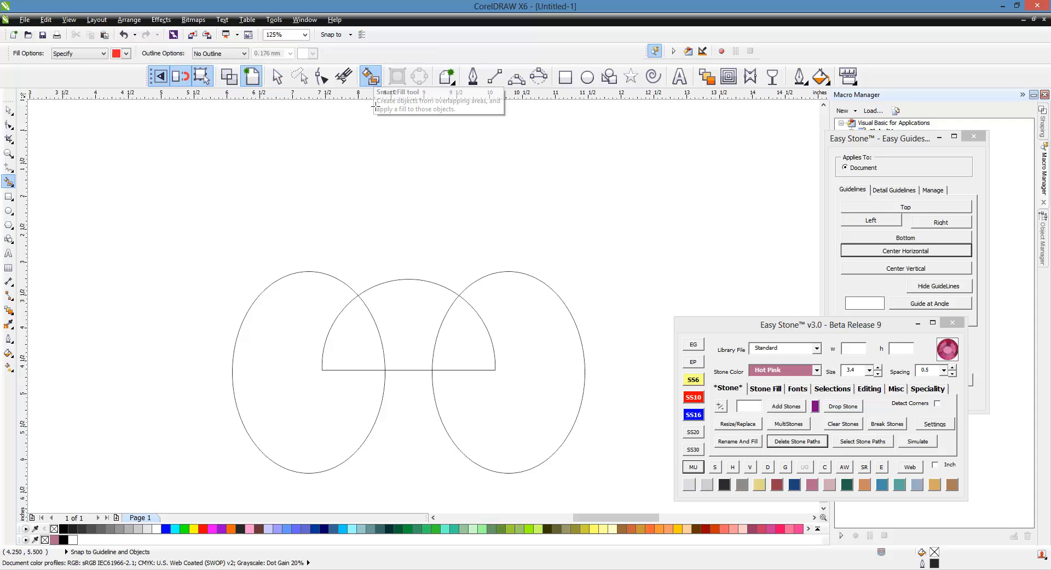
pyautogui.click(369, 354)
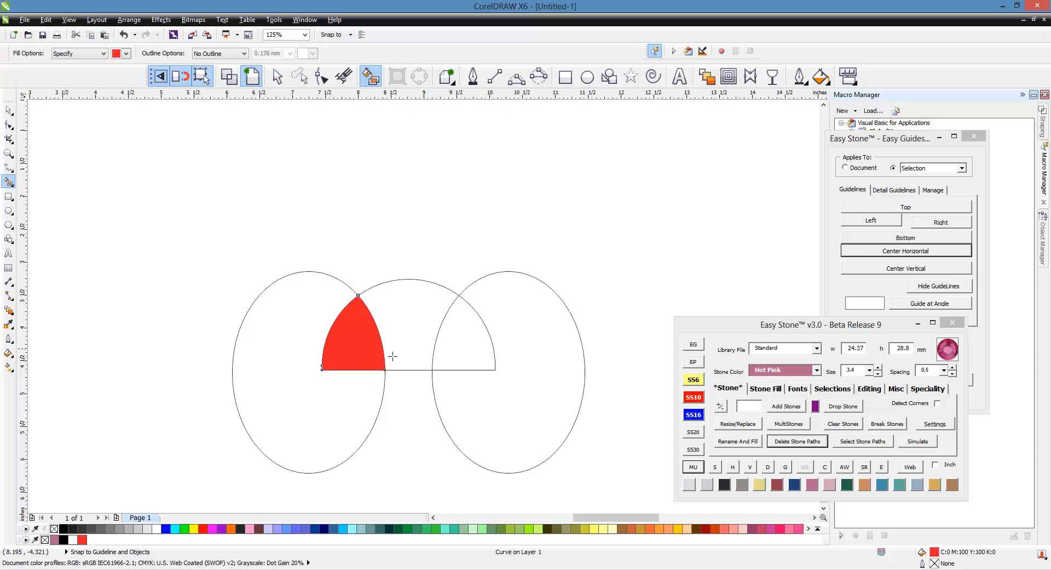
pyautogui.click(485, 361)
pyautogui.click(421, 336)
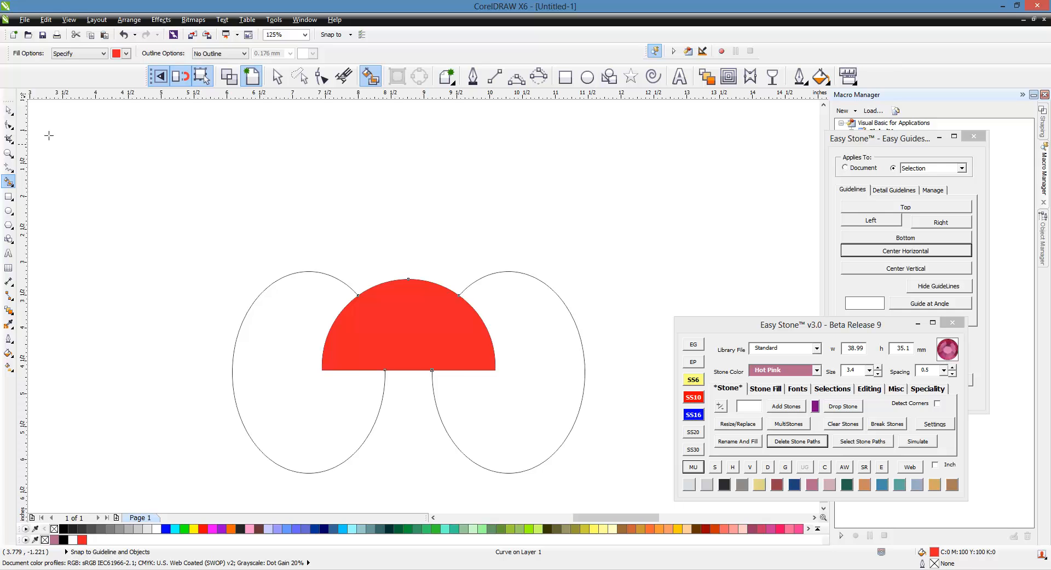
# Recolor the middle section of the half circle yellow.
pyautogui.click(8, 110)
pyautogui.click(418, 244)
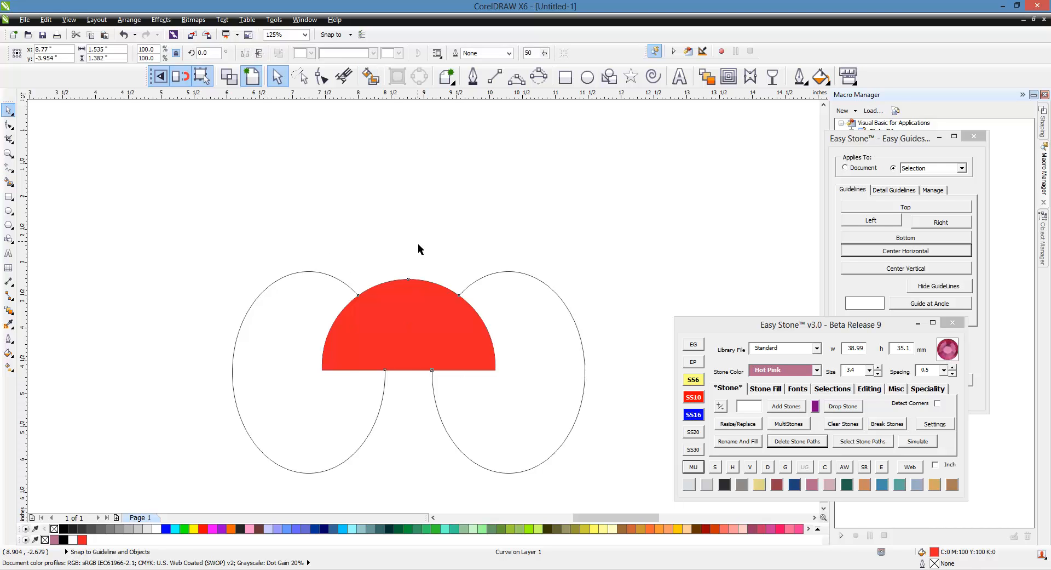
pyautogui.click(410, 314)
pyautogui.click(194, 529)
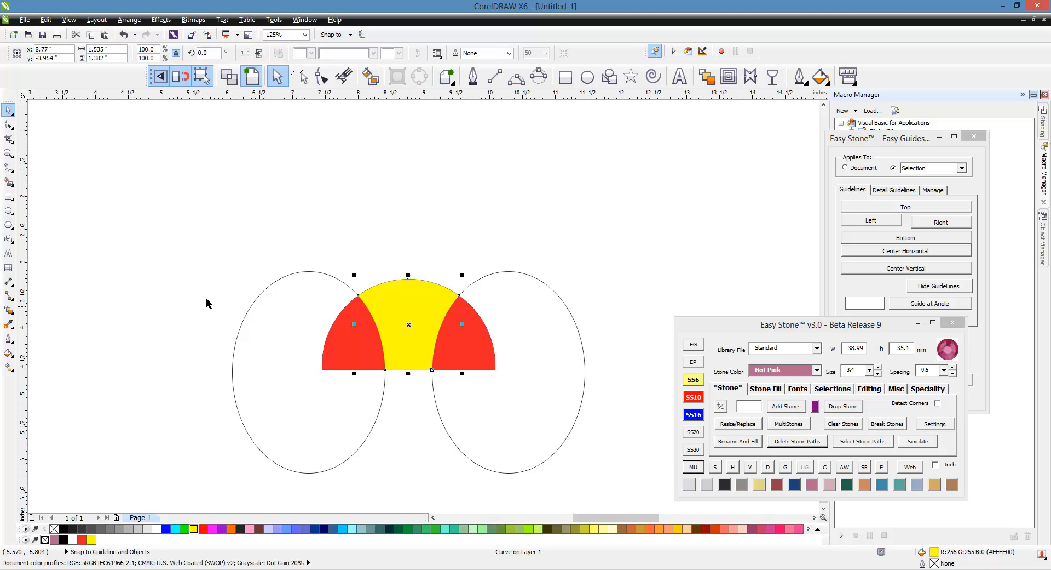
# Move the two red sections and the yellow section together away from the ellipse outlines into empty space.
pyautogui.click(212, 279)
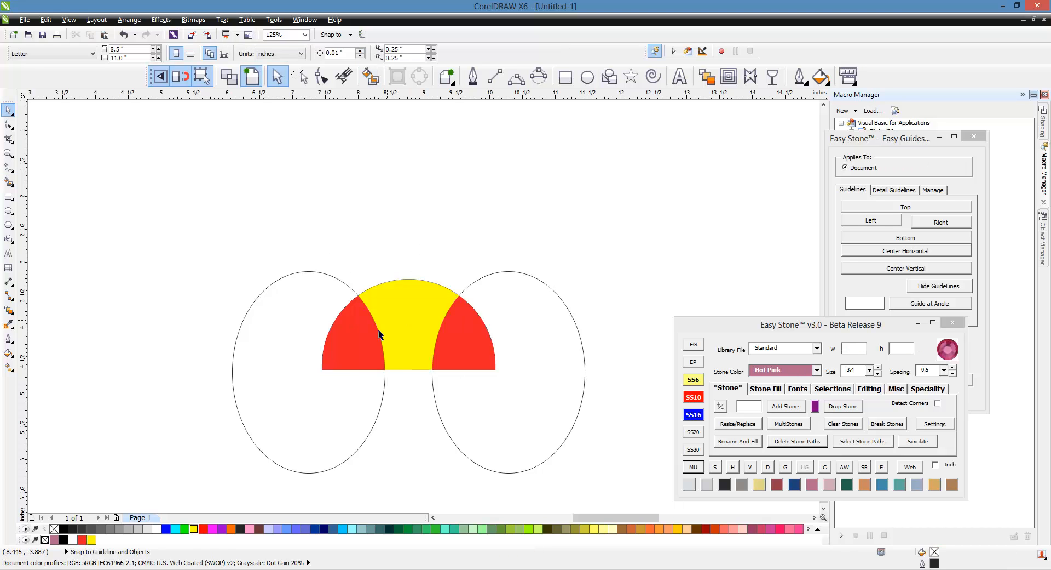
pyautogui.click(344, 350)
pyautogui.keyDown('shift'); pyautogui.click(411, 336); pyautogui.keyUp('shift')
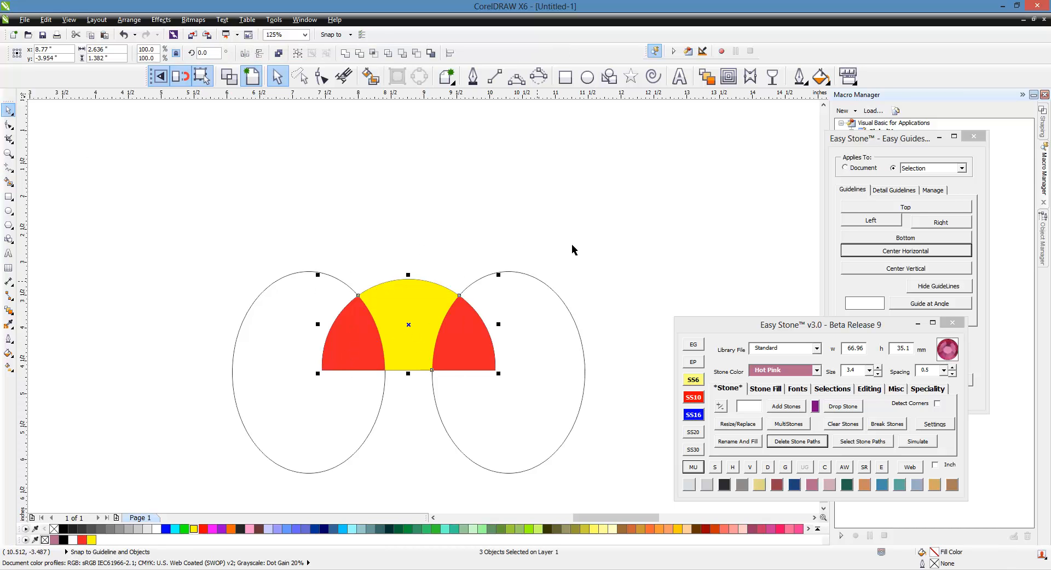
pyautogui.scroll(-1, 623, 223)
pyautogui.moveTo(528, 279); pyautogui.dragTo(266, 384)
pyautogui.click(408, 342)
pyautogui.scroll(1, 253, 415)
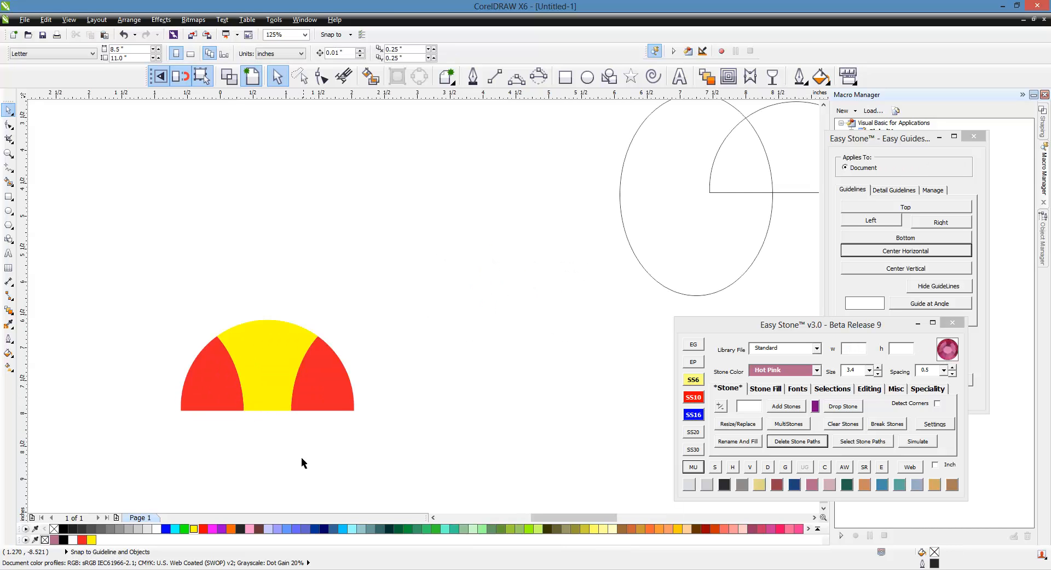
# Set the Easy Stone size to SS6.
pyautogui.scroll(1, 368, 322)
pyautogui.scroll(-1, 478, 198)
pyautogui.scroll(1, 478, 198)
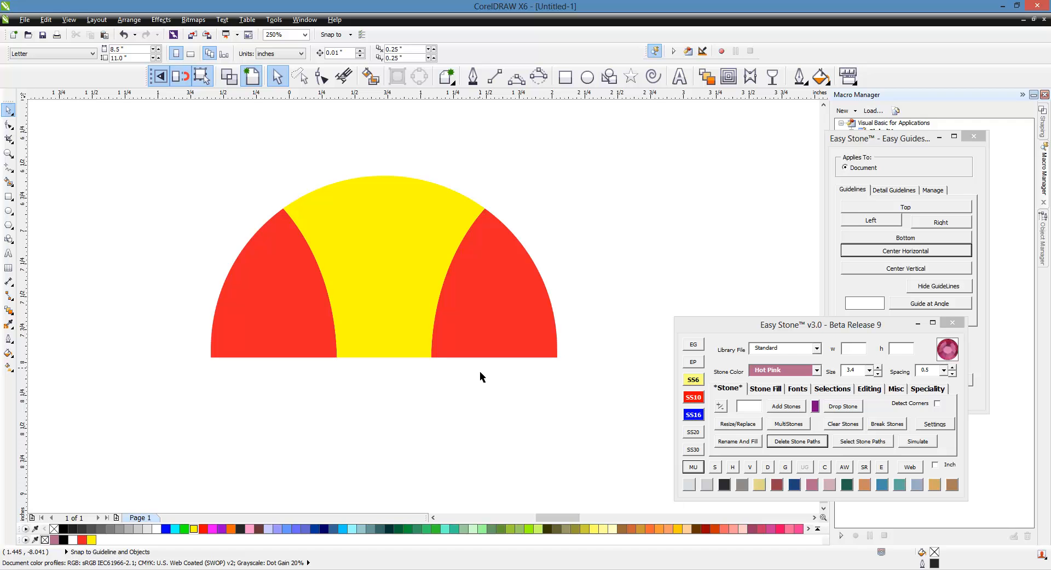
pyautogui.click(694, 379)
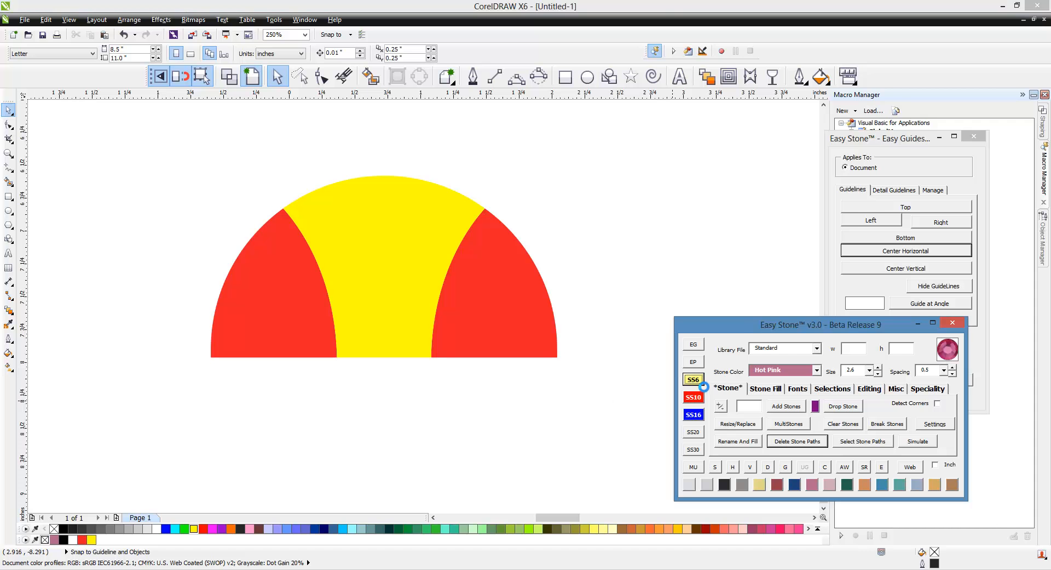
# Delete the left red section and move the yellow section about 1 inch left, apart from the remaining red one.
pyautogui.click(524, 304)
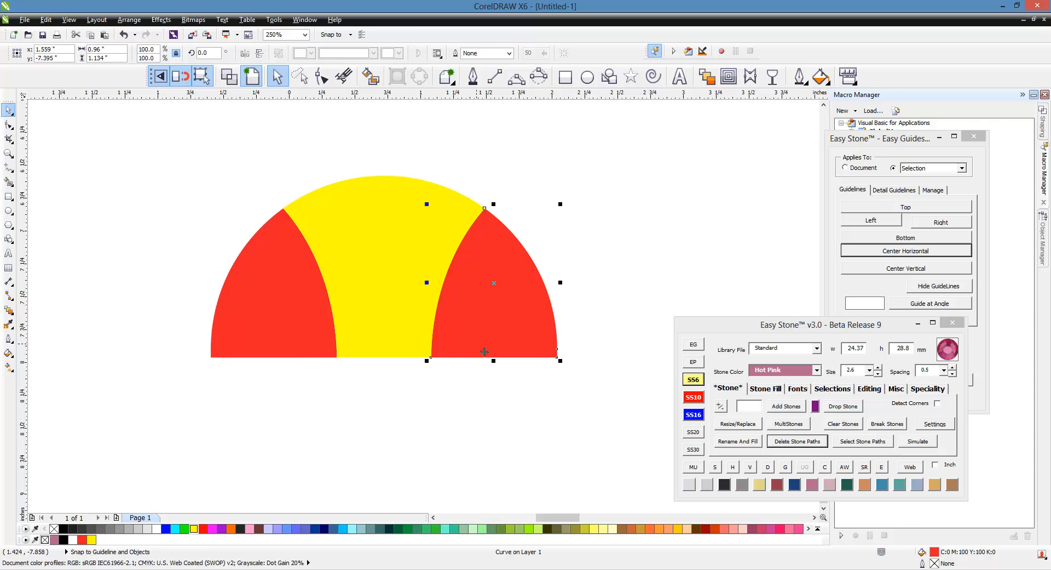
pyautogui.click(320, 330)
pyautogui.press('Delete')
pyautogui.click(388, 306)
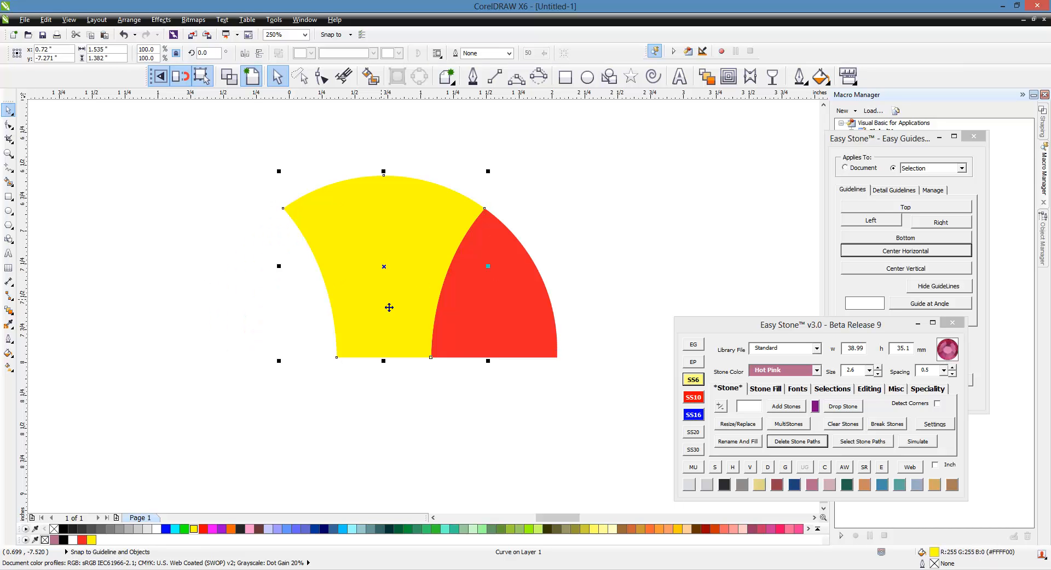
pyautogui.moveTo(388, 307); pyautogui.dragTo(255, 307)
# Try an Island Fill on the remaining red section with a 3.1 offset, and undo it.
pyautogui.click(518, 332)
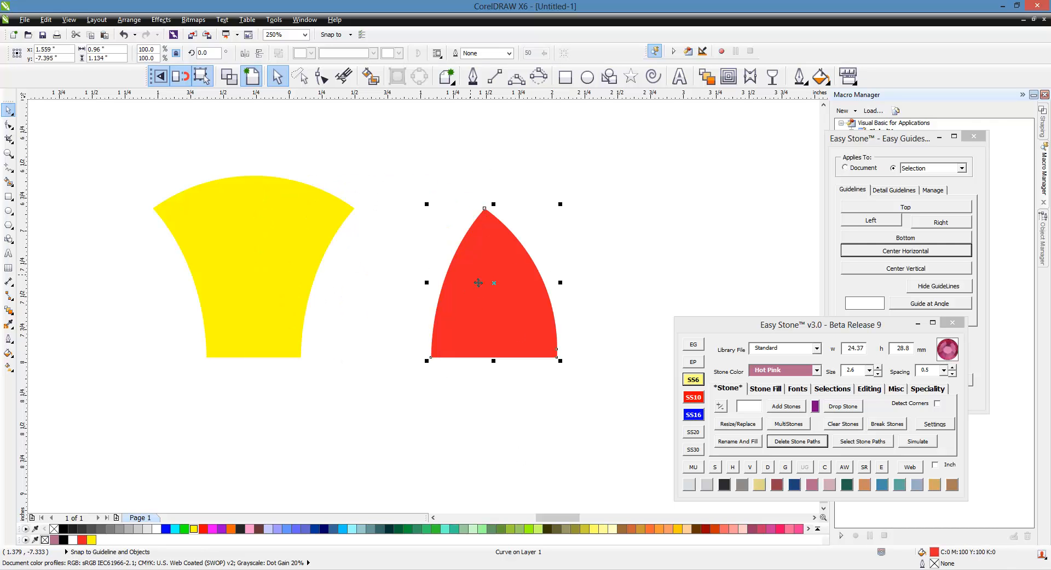
pyautogui.click(771, 390)
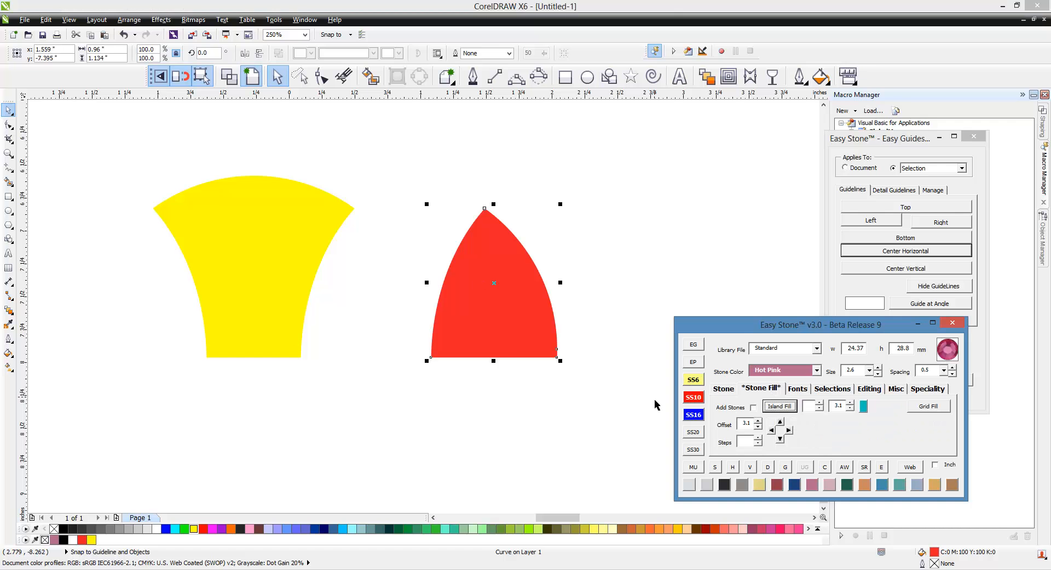
pyautogui.click(626, 381)
pyautogui.click(523, 358)
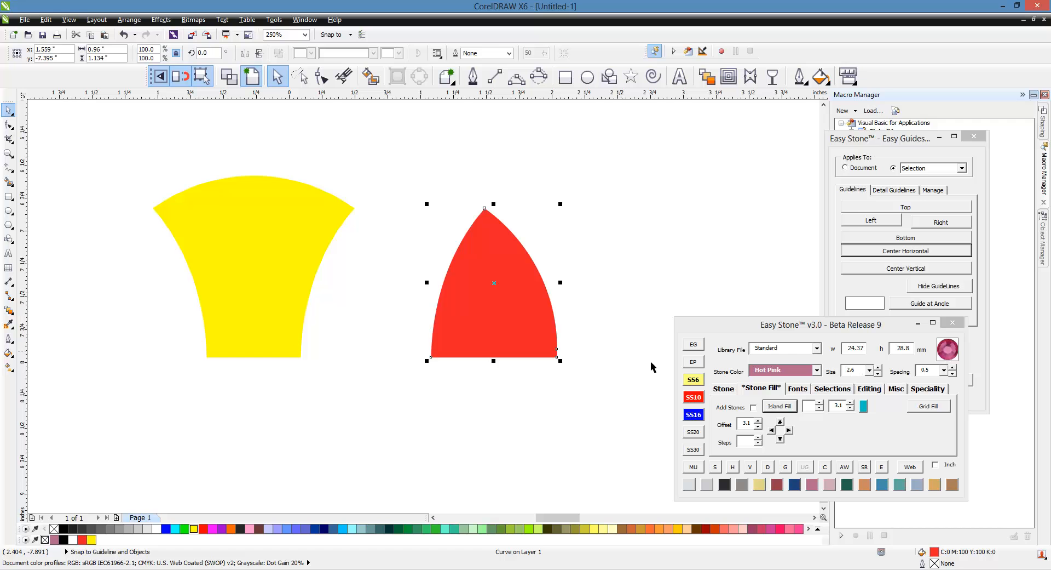
pyautogui.click(785, 410)
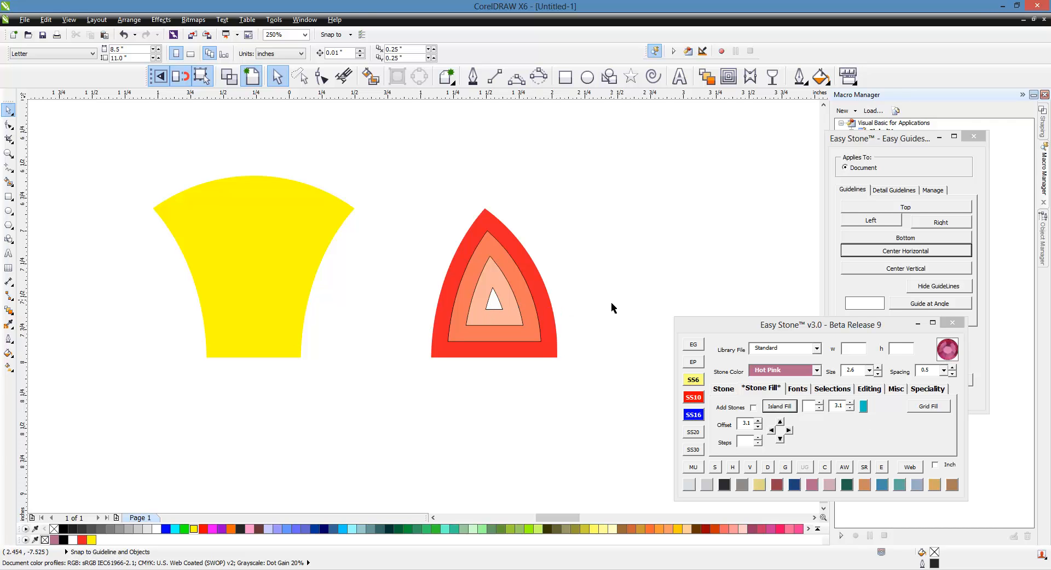
pyautogui.hotkey('ctrl', 'z')
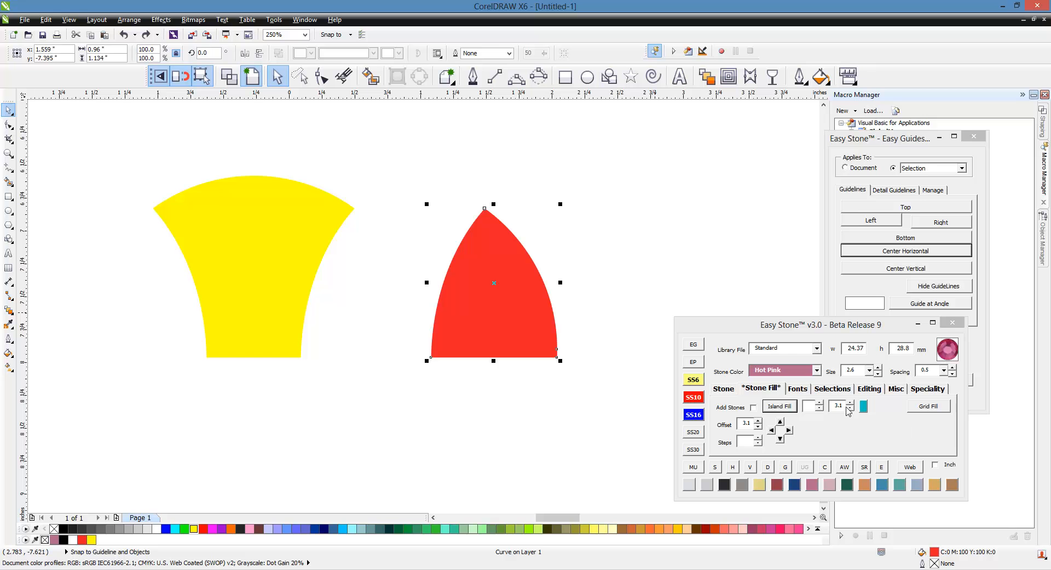
# Apply Island Fill to the red section with a slightly larger inner offset and delete the tiny innermost triangle.
pyautogui.moveTo(846, 407); pyautogui.dragTo(809, 406)
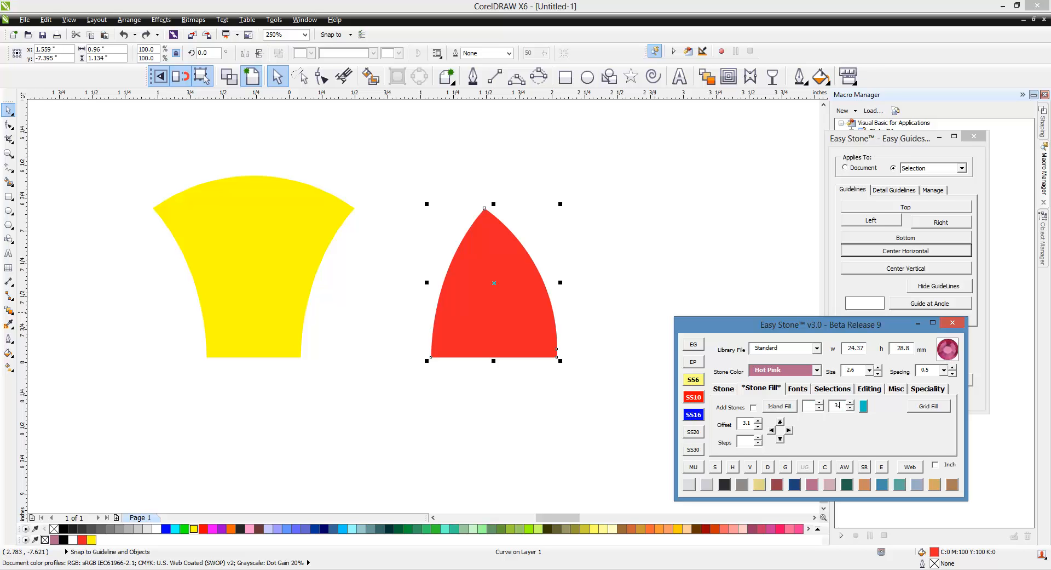
pyautogui.click(780, 406)
pyautogui.click(580, 299)
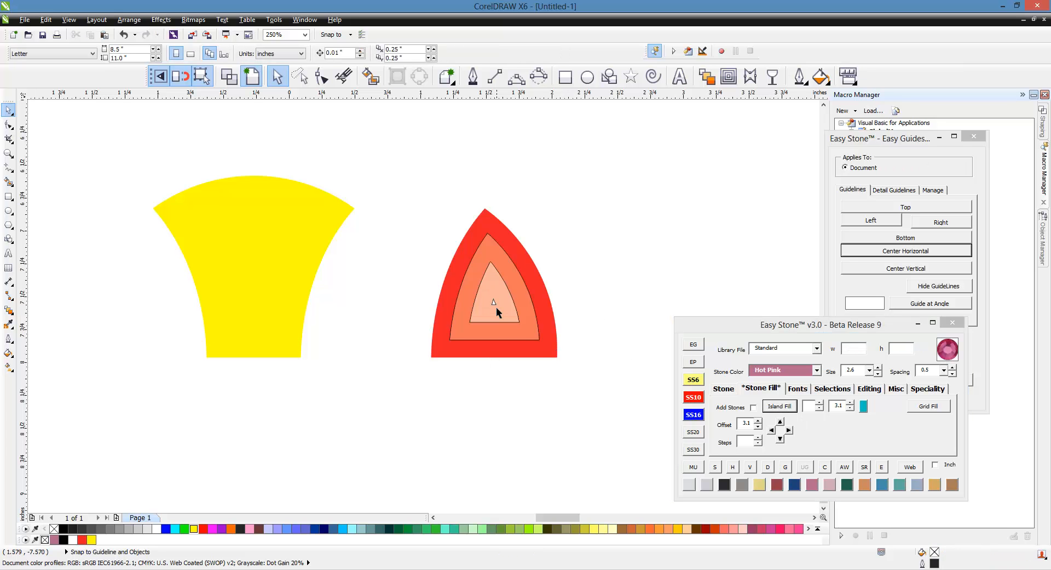
pyautogui.click(494, 302)
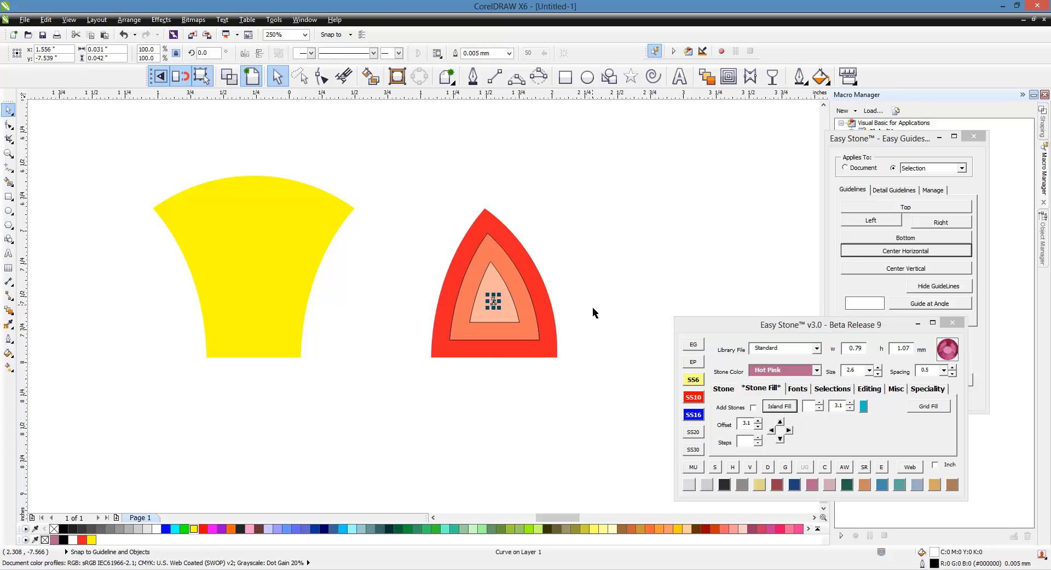
pyautogui.click(592, 307)
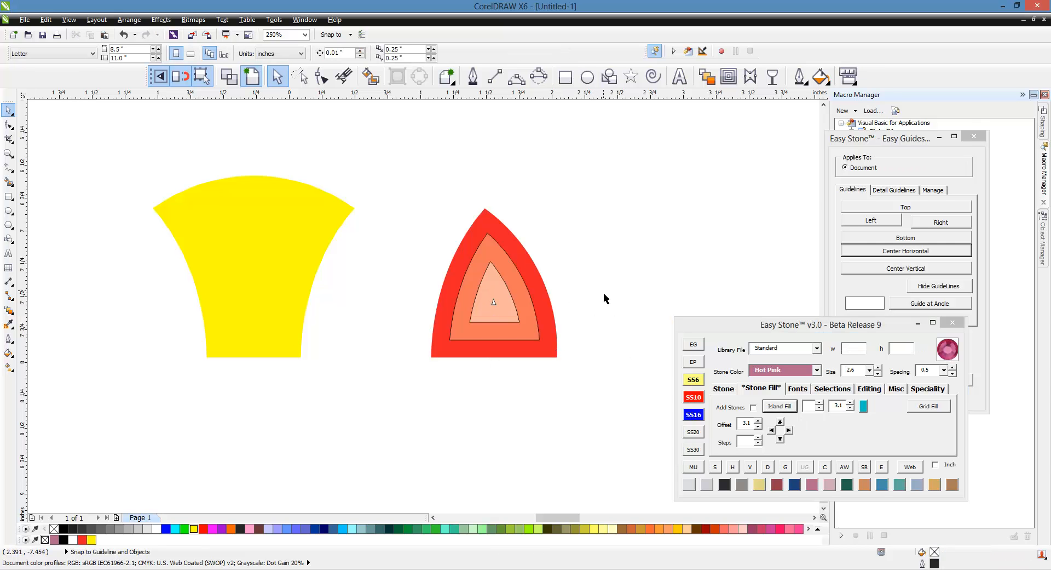
pyautogui.click(494, 302)
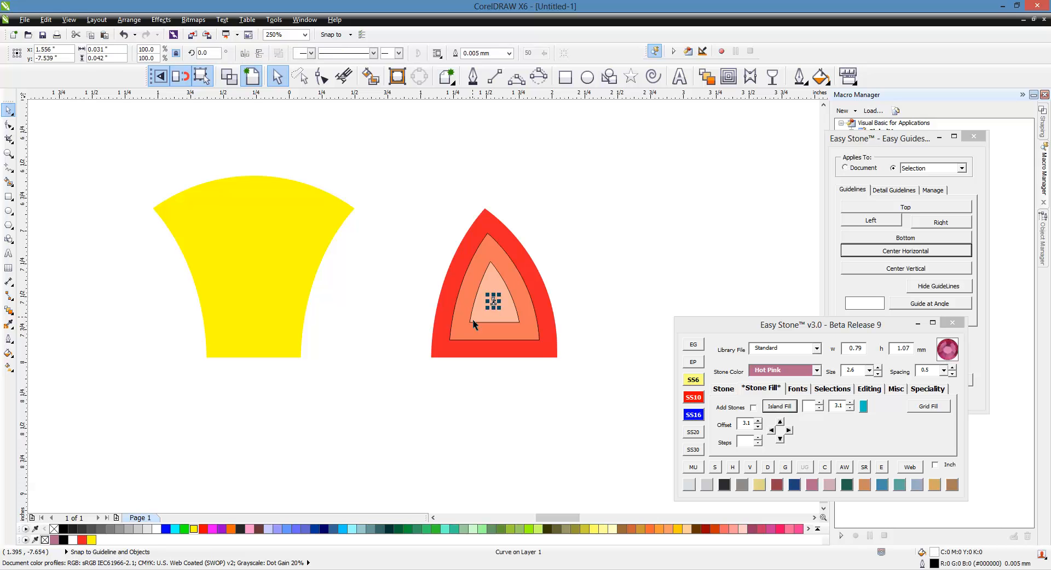
pyautogui.press('Delete')
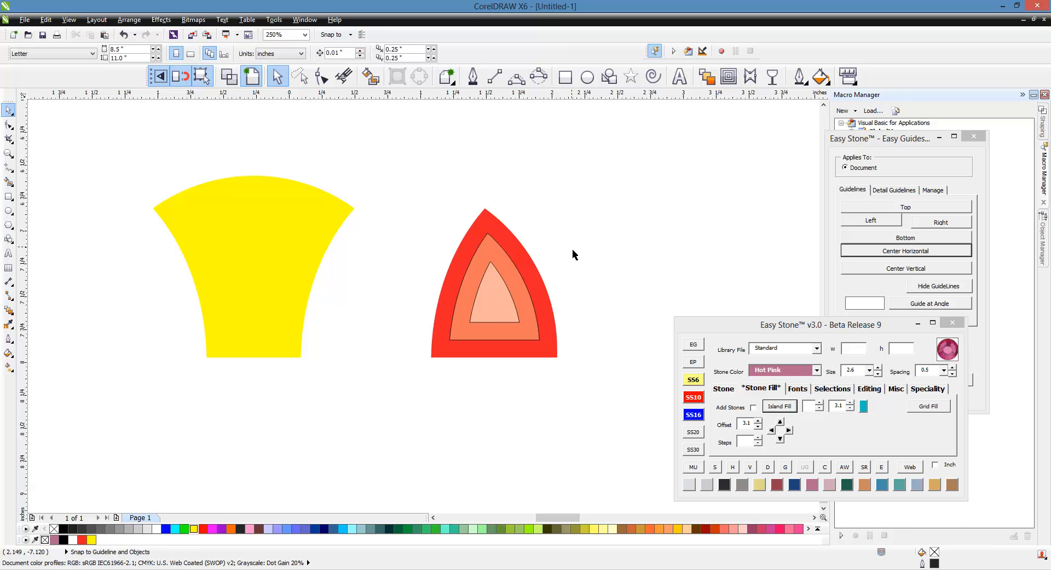
# Set the stone color to Crystal for filling the three nested red shapes.
pyautogui.moveTo(587, 201); pyautogui.dragTo(413, 382)
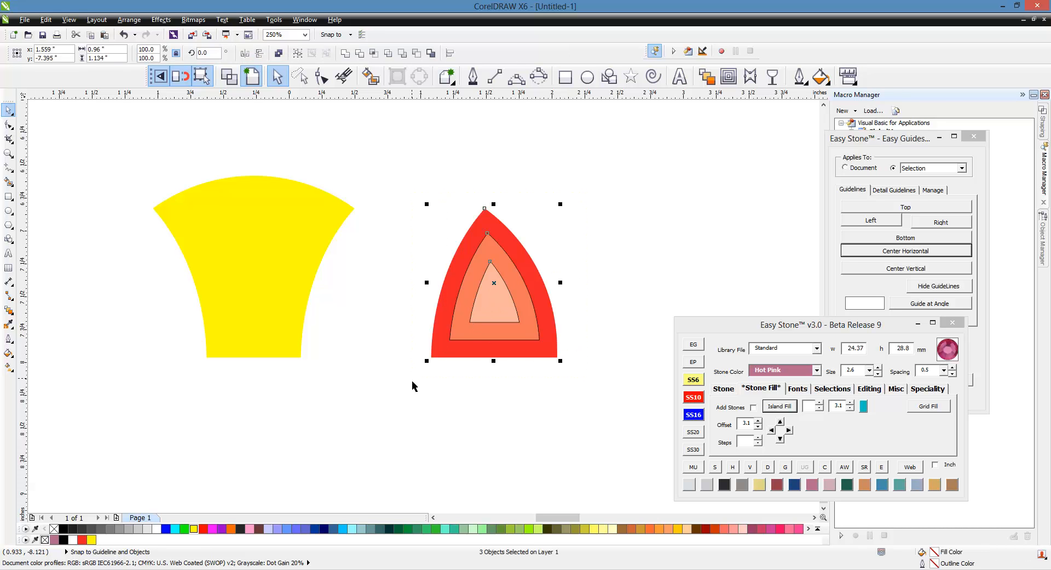
pyautogui.click(690, 484)
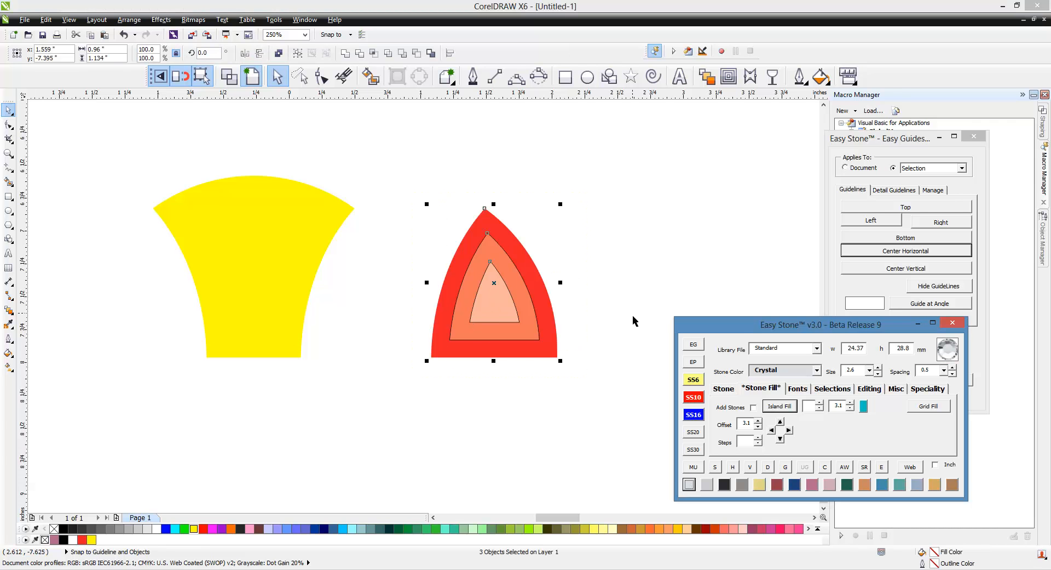
pyautogui.click(725, 388)
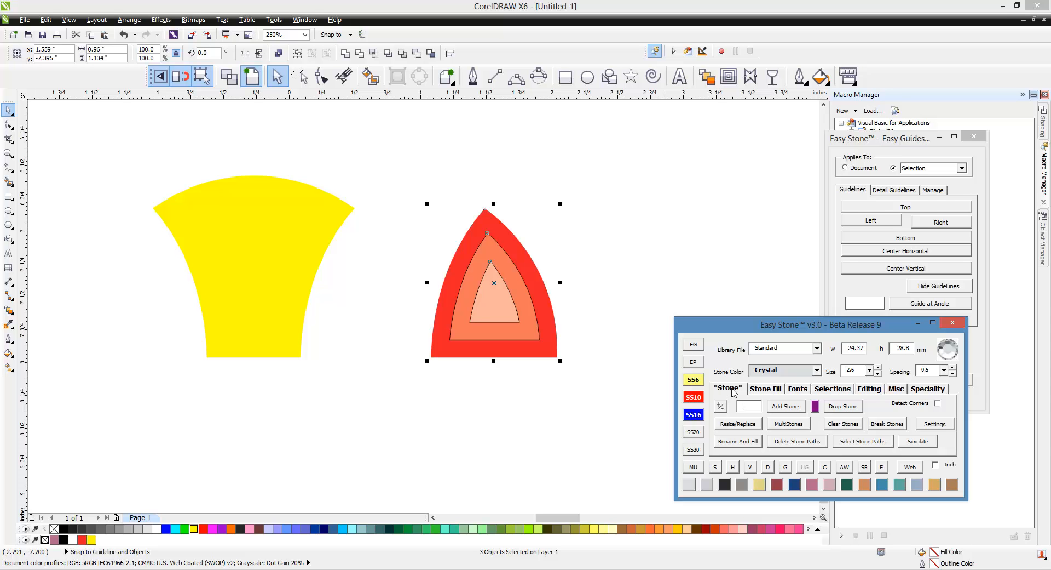
pyautogui.click(607, 326)
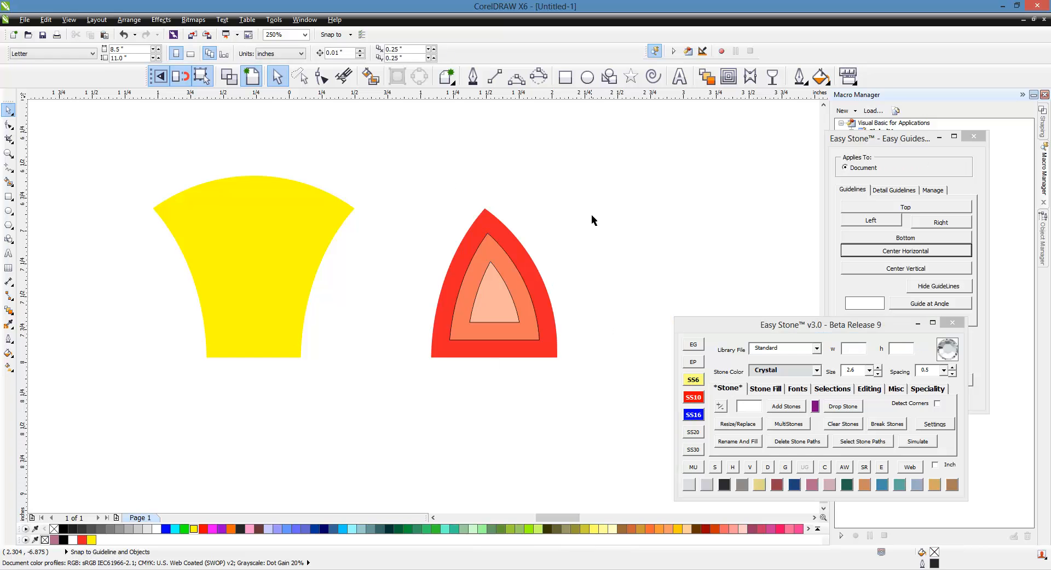
# Add SS6 Crystal stones along the three nested shapes without corner detection and inspect their corners in wireframe view.
pyautogui.moveTo(596, 184); pyautogui.dragTo(414, 393)
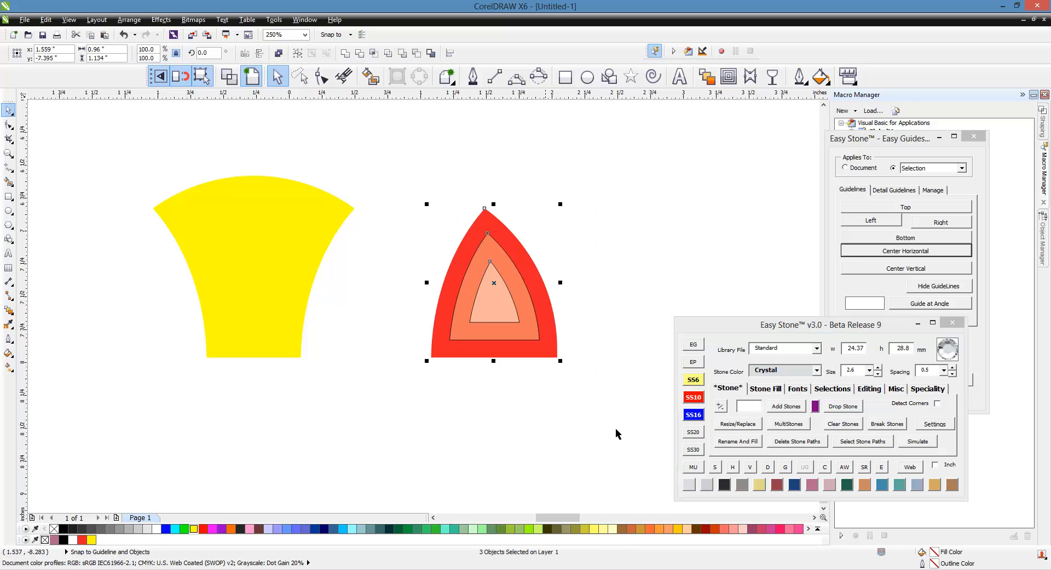
pyautogui.click(778, 407)
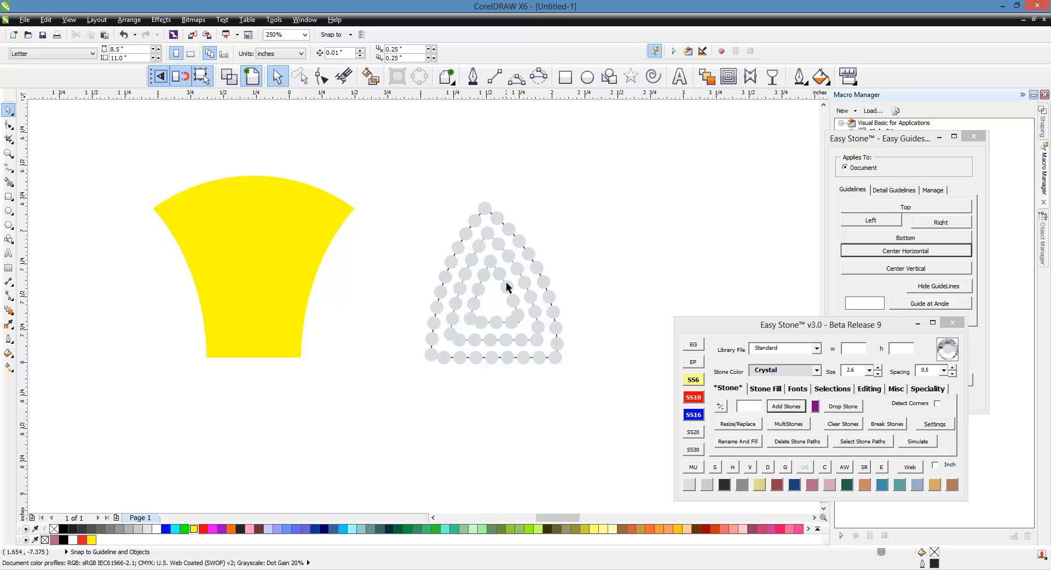
pyautogui.scroll(2, 499, 269)
pyautogui.click(229, 77)
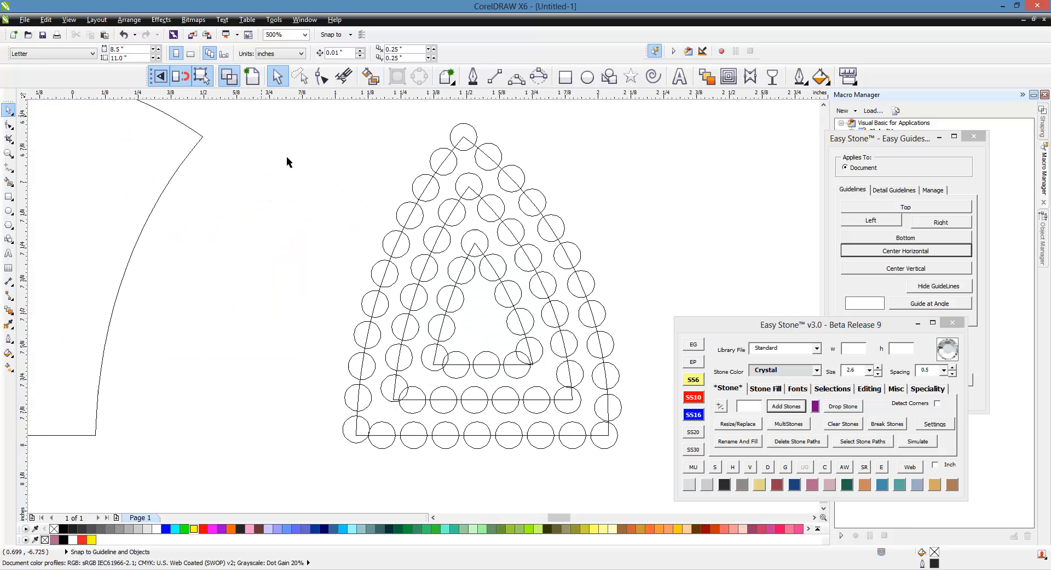
pyautogui.scroll(4, 576, 444)
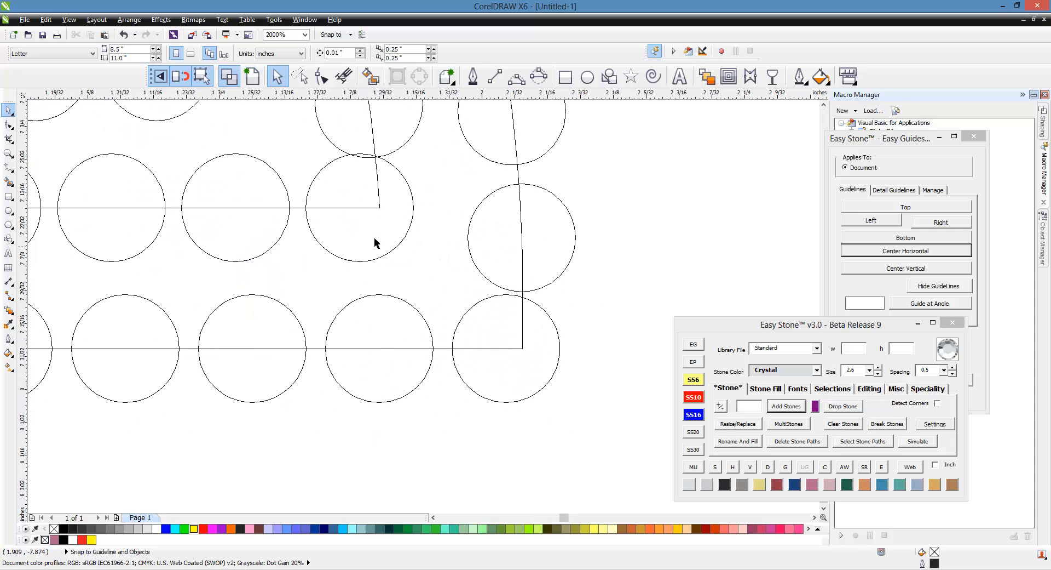
pyautogui.scroll(-2, 630, 306)
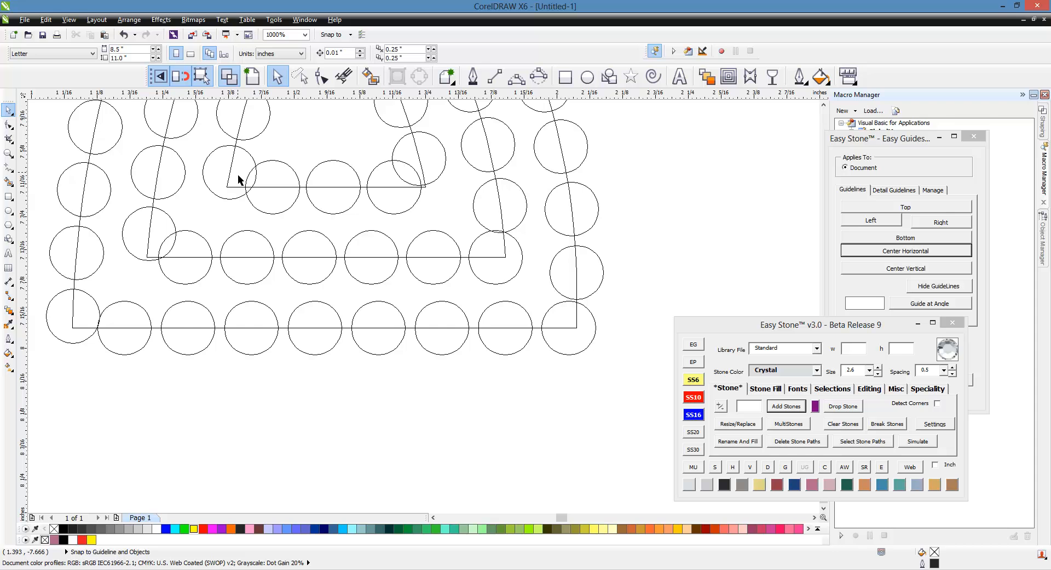
# Undo the added stones and return to the full-color view.
pyautogui.hotkey('ctrl', 'z')
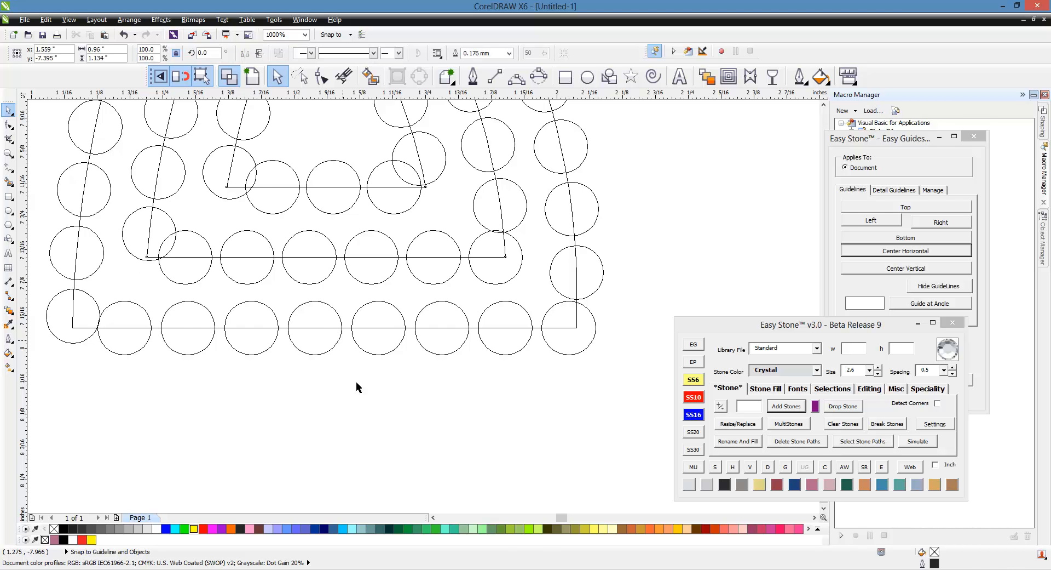
pyautogui.click(406, 414)
pyautogui.scroll(-2, 504, 400)
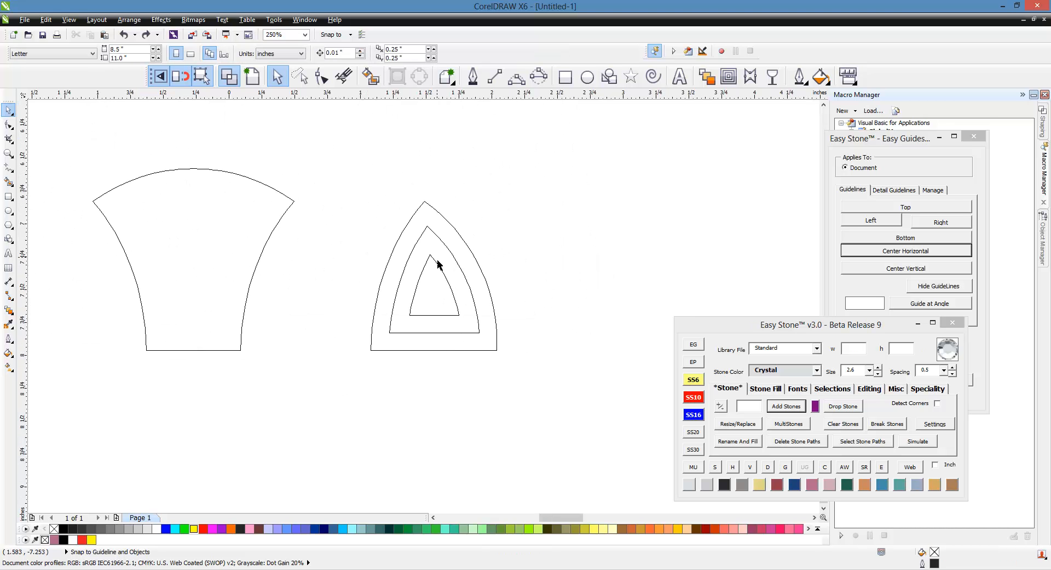
pyautogui.click(251, 76)
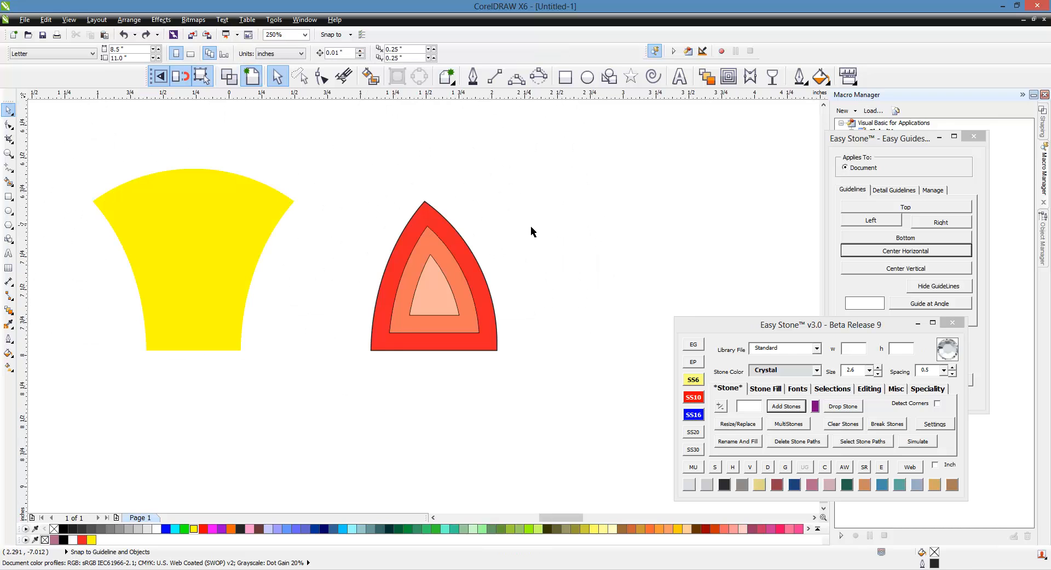
# Add SS6 Crystal stones along the three nested shapes with Detect Corners on, checking them in wireframe and full-color views.
pyautogui.moveTo(553, 165); pyautogui.dragTo(342, 379)
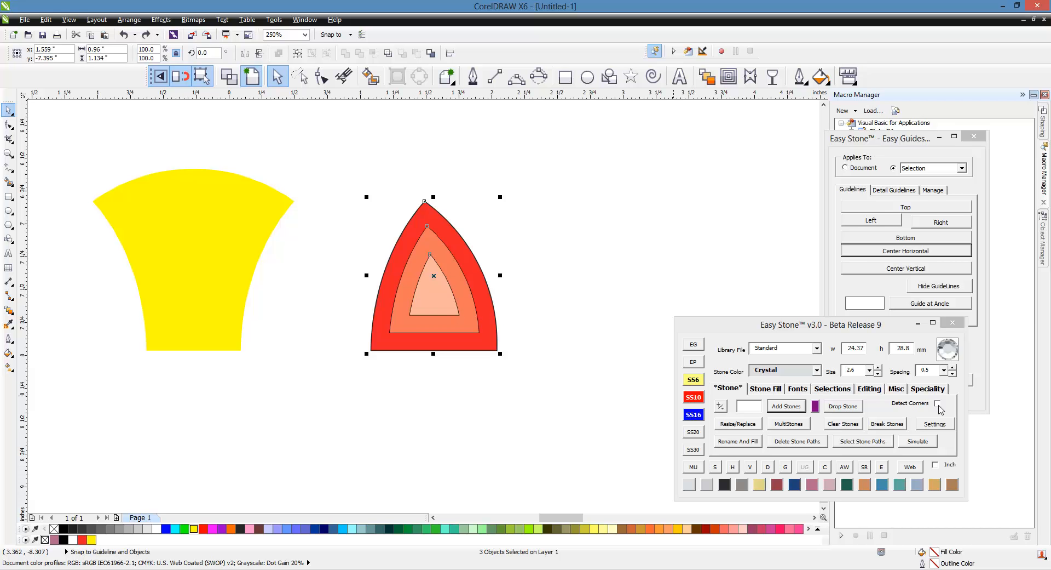
pyautogui.click(787, 406)
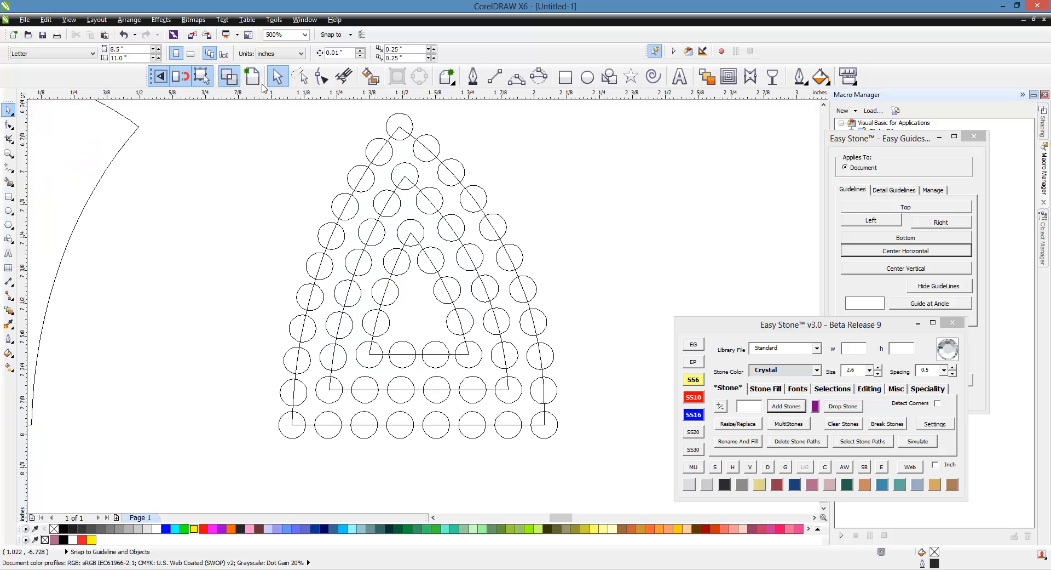
pyautogui.click(252, 77)
pyautogui.scroll(-1, 508, 319)
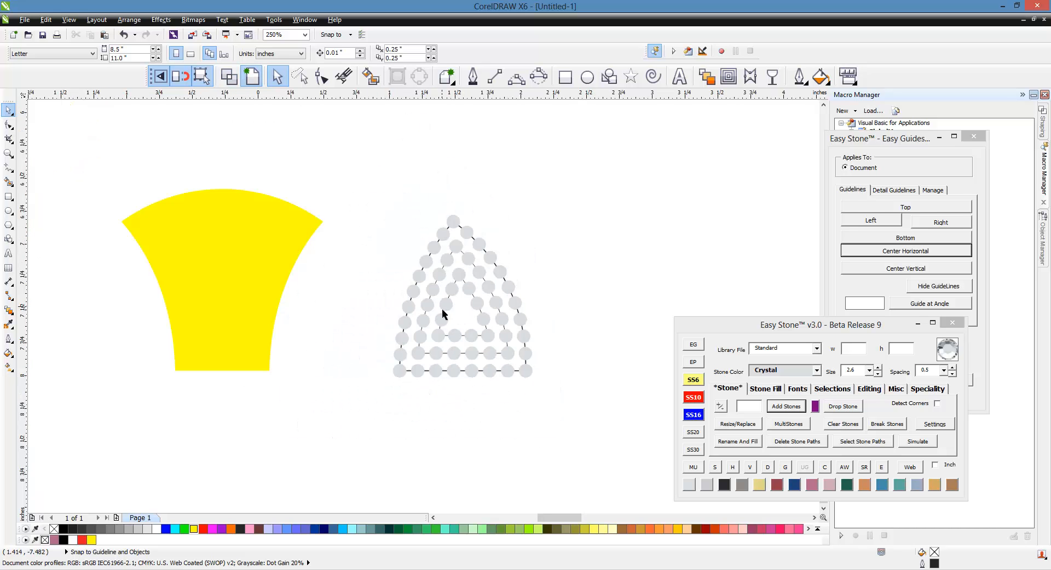
# Delete the stone paths of the three nested shapes, keeping only the Crystal stones.
pyautogui.scroll(2, 497, 336)
pyautogui.scroll(-2, 465, 304)
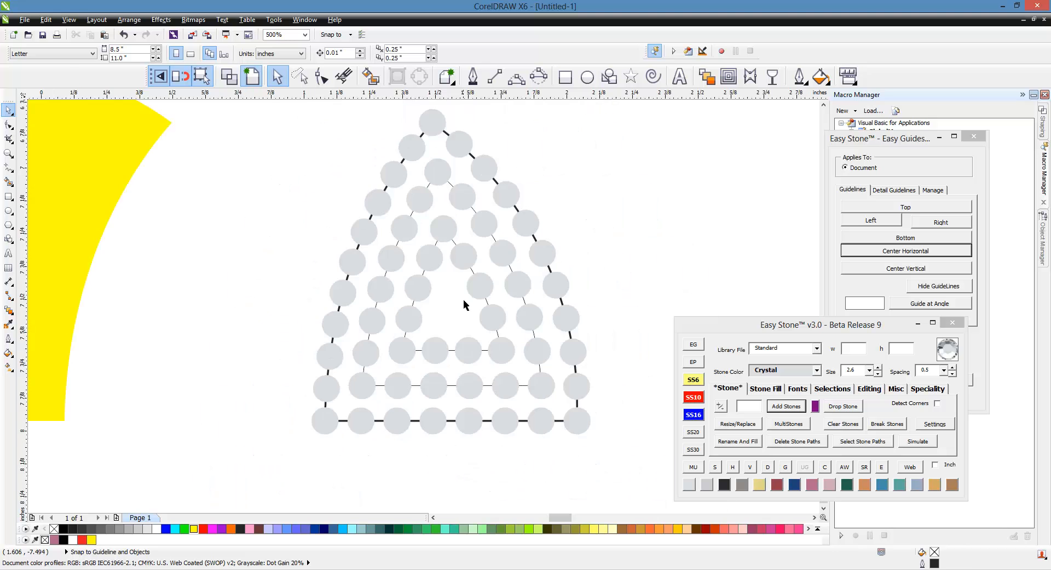
pyautogui.moveTo(355, 200); pyautogui.dragTo(554, 417)
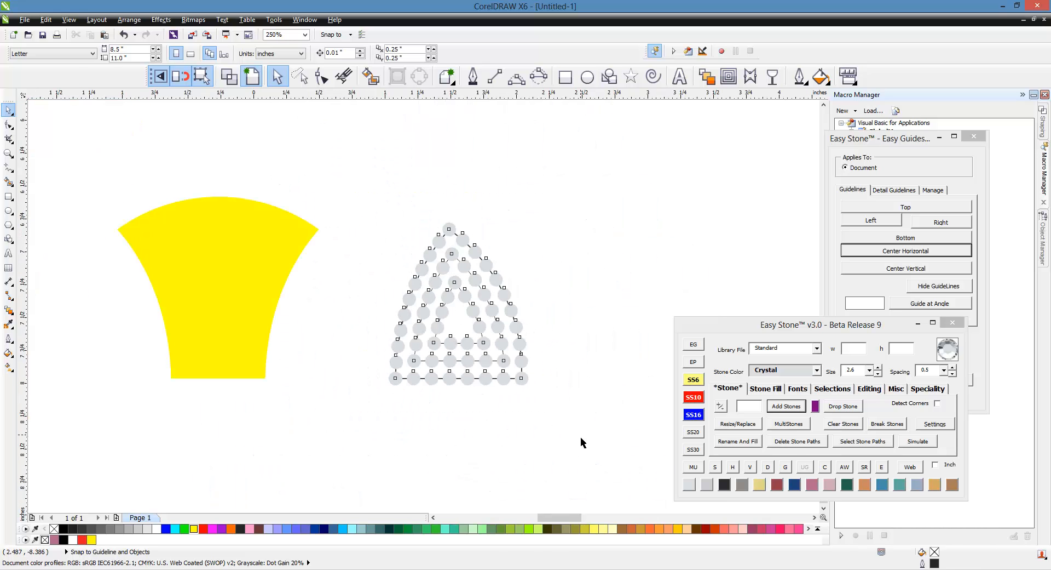
pyautogui.click(789, 450)
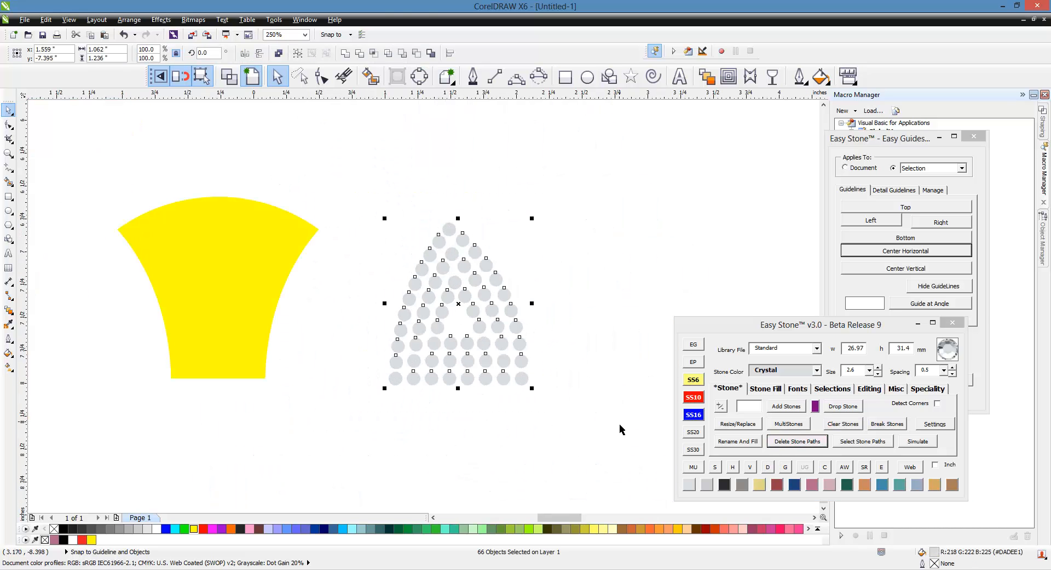
pyautogui.moveTo(570, 194); pyautogui.dragTo(336, 412)
pyautogui.click(824, 466)
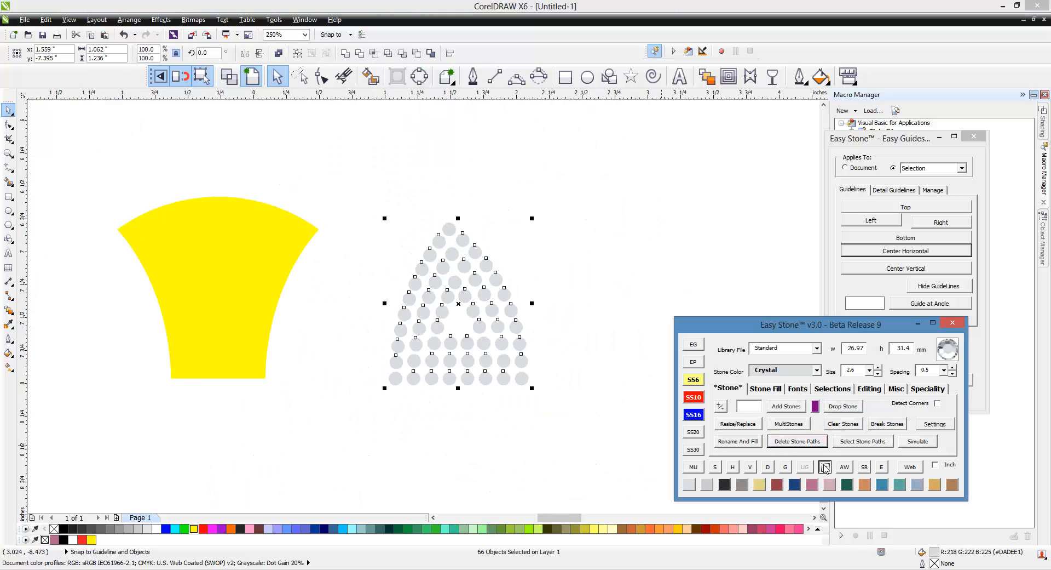
pyautogui.click(615, 314)
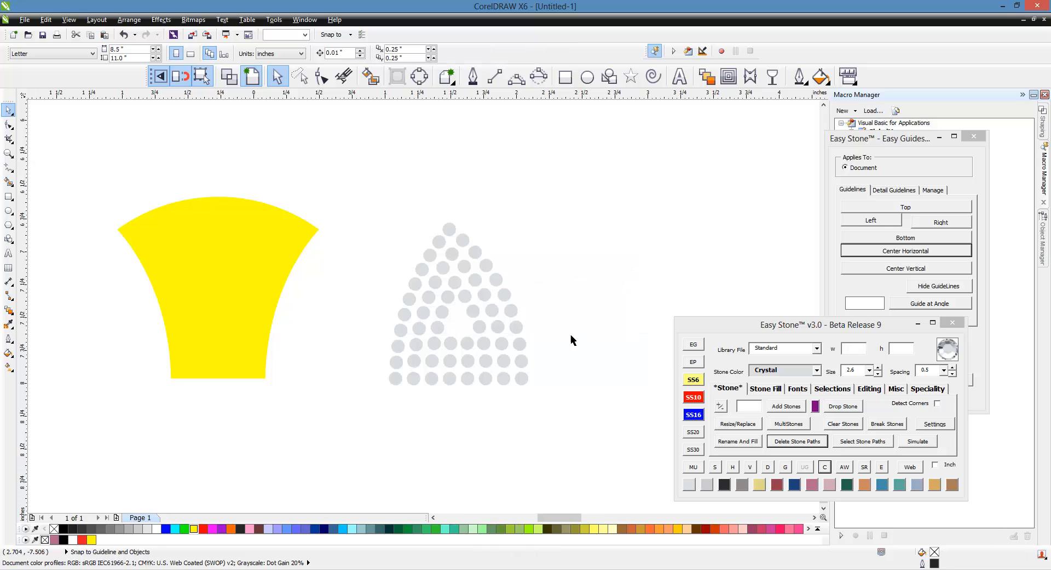
# Fill the gap in the centre of the triangular shape with three copies of the neighbouring stones, one in the upper row and two below.
pyautogui.scroll(5, 458, 324)
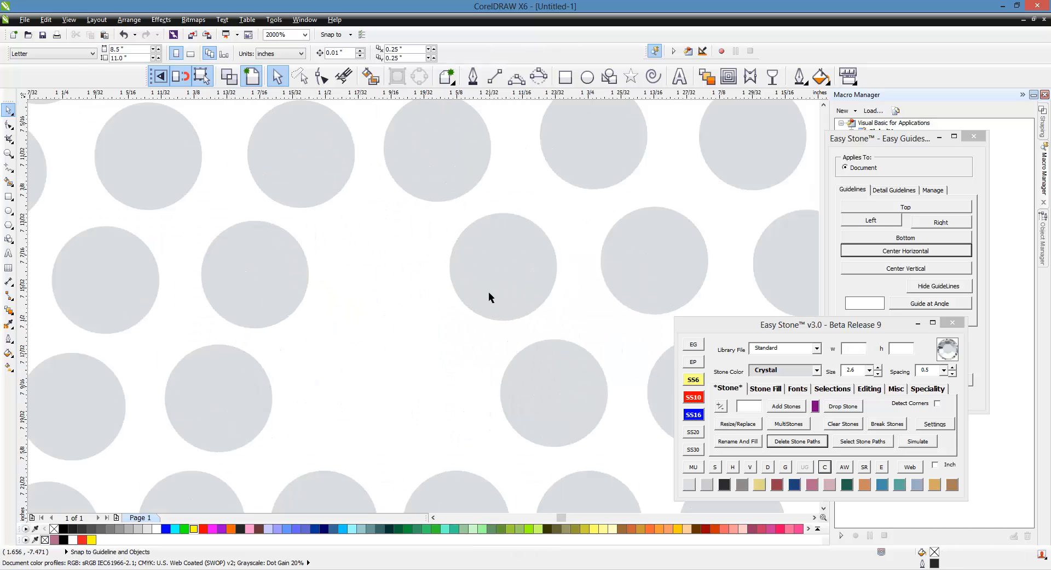
pyautogui.moveTo(488, 291); pyautogui.dragTo(365, 301)
pyautogui.rightClick(370, 313)
pyautogui.moveTo(520, 378); pyautogui.dragTo(296, 387)
pyautogui.rightClick(414, 383)
pyautogui.rightClick(296, 386)
pyautogui.scroll(-2, 509, 263)
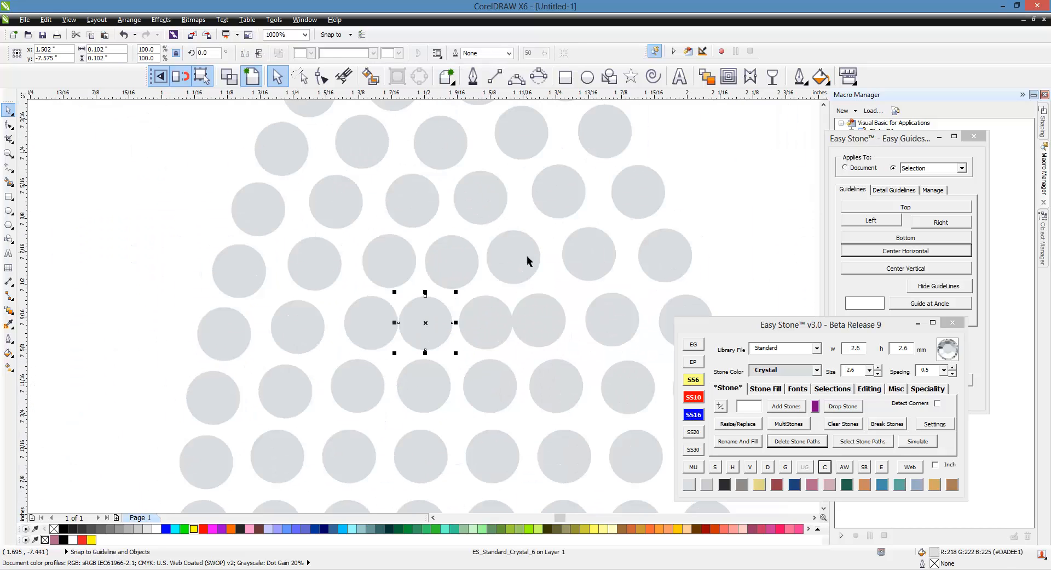
pyautogui.scroll(-1, 524, 254)
pyautogui.click(669, 247)
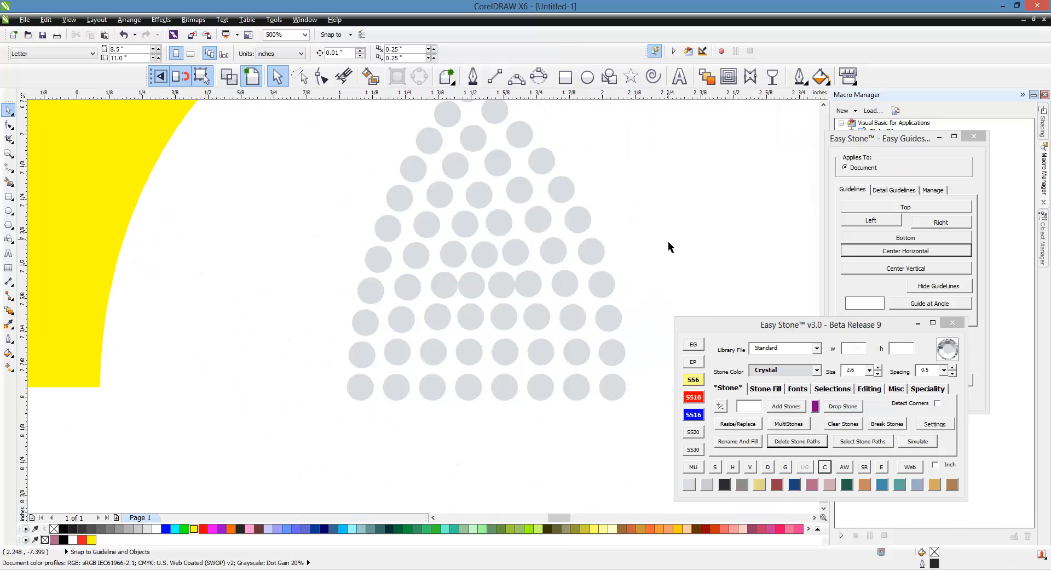
# Re-space the eight stones in the fourth row from the base evenly between the shape's two edges.
pyautogui.click(367, 300)
pyautogui.keyDown('shift'); pyautogui.click(402, 300); pyautogui.keyUp('shift')
pyautogui.keyDown('shift'); pyautogui.click(448, 298); pyautogui.keyUp('shift')
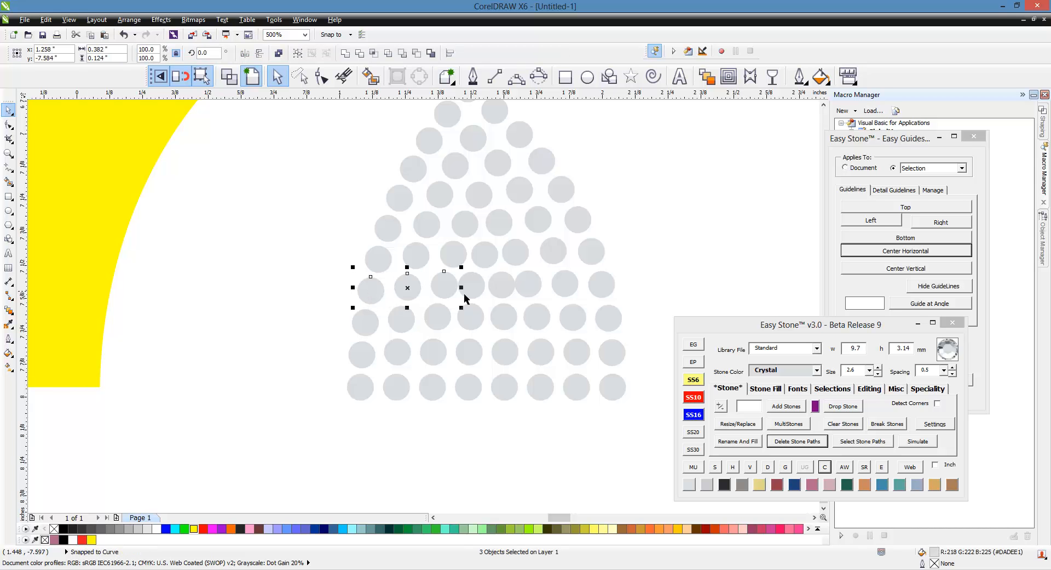
pyautogui.keyDown('shift'); pyautogui.click(473, 297); pyautogui.keyUp('shift')
pyautogui.keyDown('shift'); pyautogui.click(508, 292); pyautogui.keyUp('shift')
pyautogui.keyDown('shift'); pyautogui.click(531, 293); pyautogui.keyUp('shift')
pyautogui.keyDown('shift'); pyautogui.click(561, 289); pyautogui.keyUp('shift')
pyautogui.keyDown('shift'); pyautogui.click(601, 285); pyautogui.keyUp('shift')
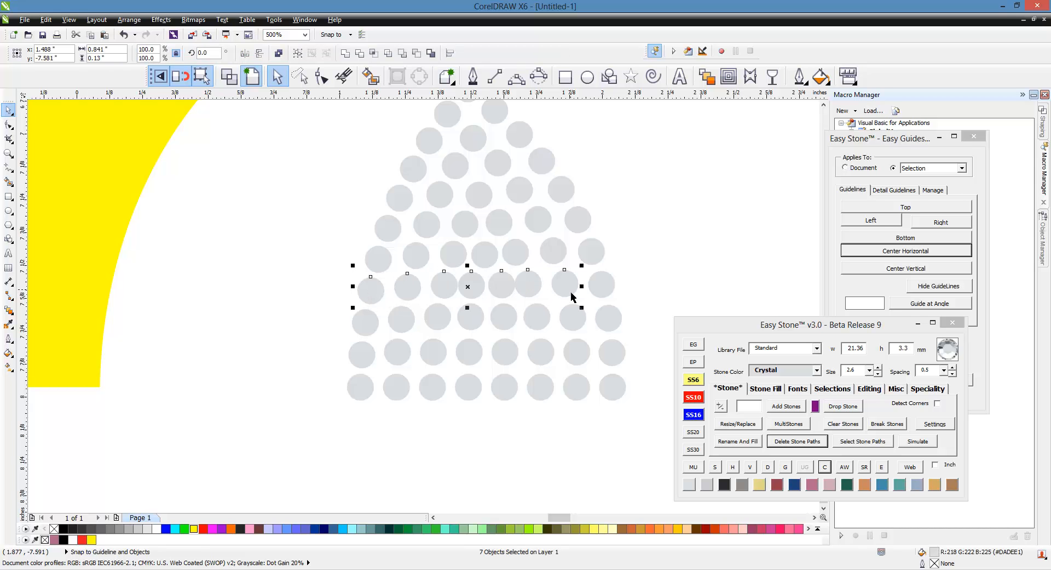
pyautogui.click(876, 390)
pyautogui.click(763, 425)
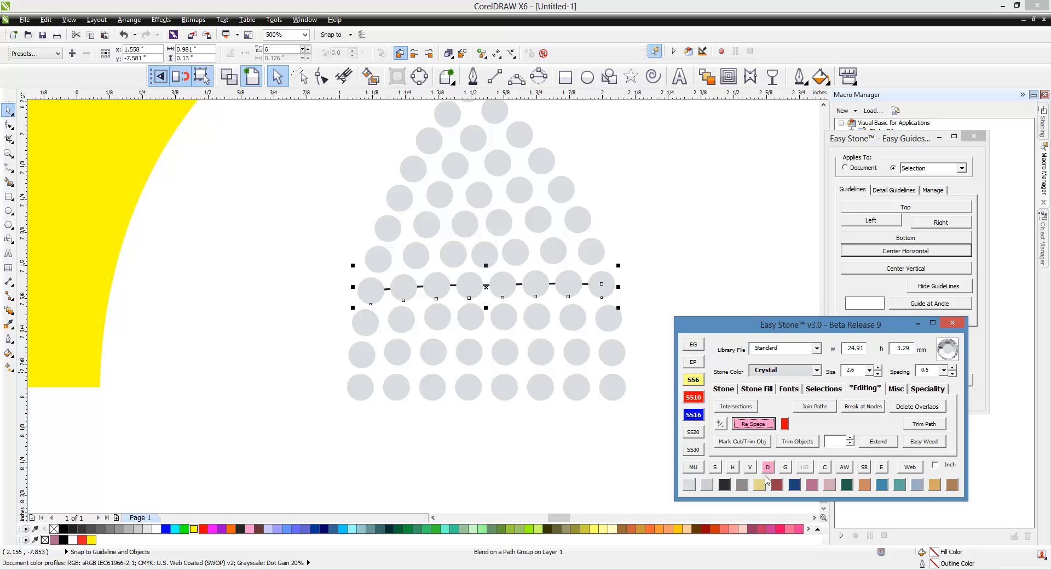
pyautogui.click(530, 467)
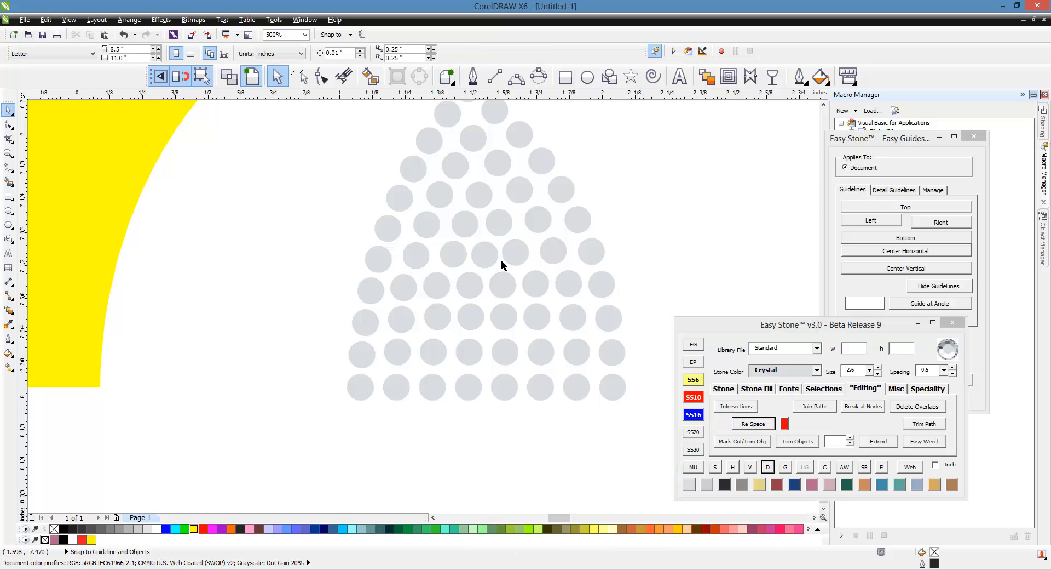
# Re-space the seven stones in the fifth row from the base so they sit evenly across the shape.
pyautogui.click(377, 261)
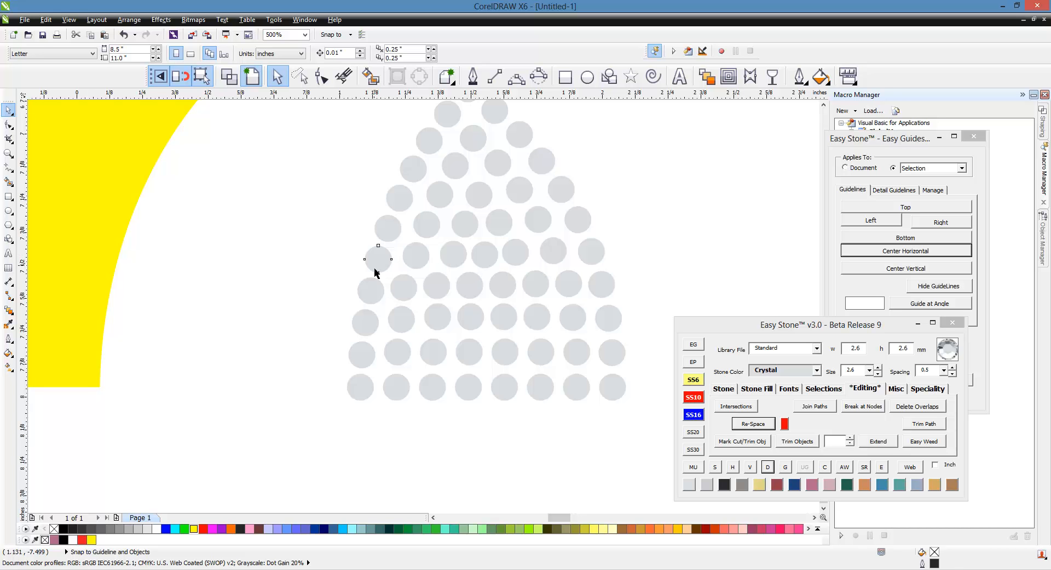
pyautogui.keyDown('shift'); pyautogui.click(417, 257); pyautogui.keyUp('shift')
pyautogui.keyDown('shift'); pyautogui.click(454, 264); pyautogui.keyUp('shift')
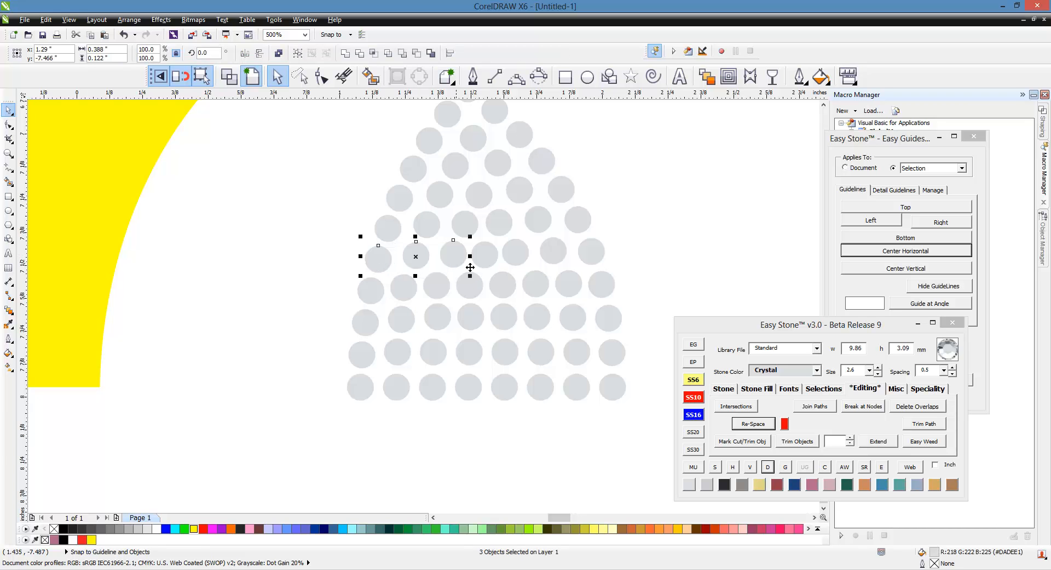
pyautogui.keyDown('shift'); pyautogui.click(485, 257); pyautogui.keyUp('shift')
pyautogui.keyDown('shift'); pyautogui.click(515, 257); pyautogui.keyUp('shift')
pyautogui.keyDown('shift'); pyautogui.click(553, 253); pyautogui.keyUp('shift')
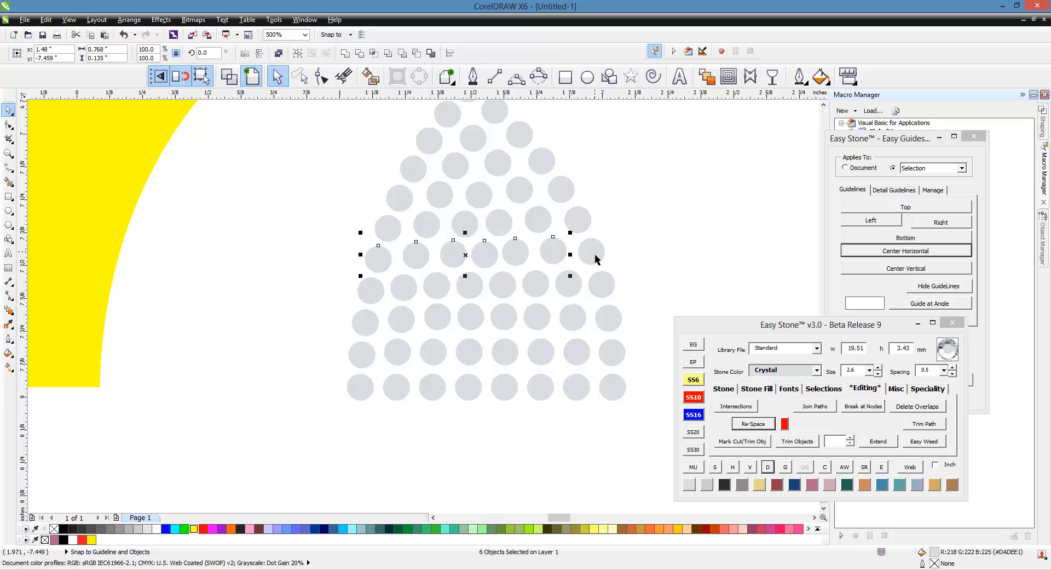
pyautogui.keyDown('shift'); pyautogui.click(594, 254); pyautogui.keyUp('shift')
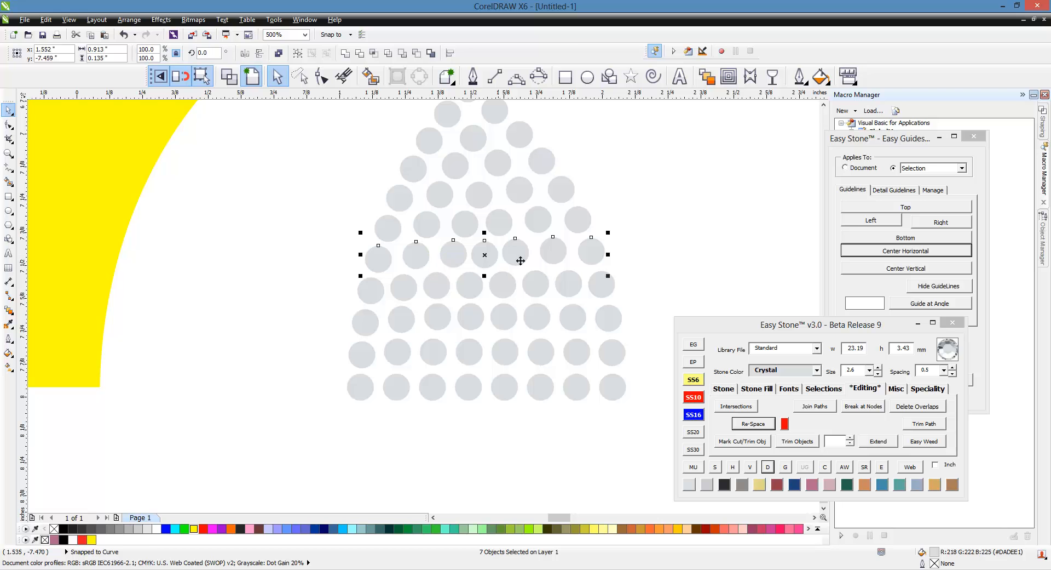
pyautogui.click(763, 426)
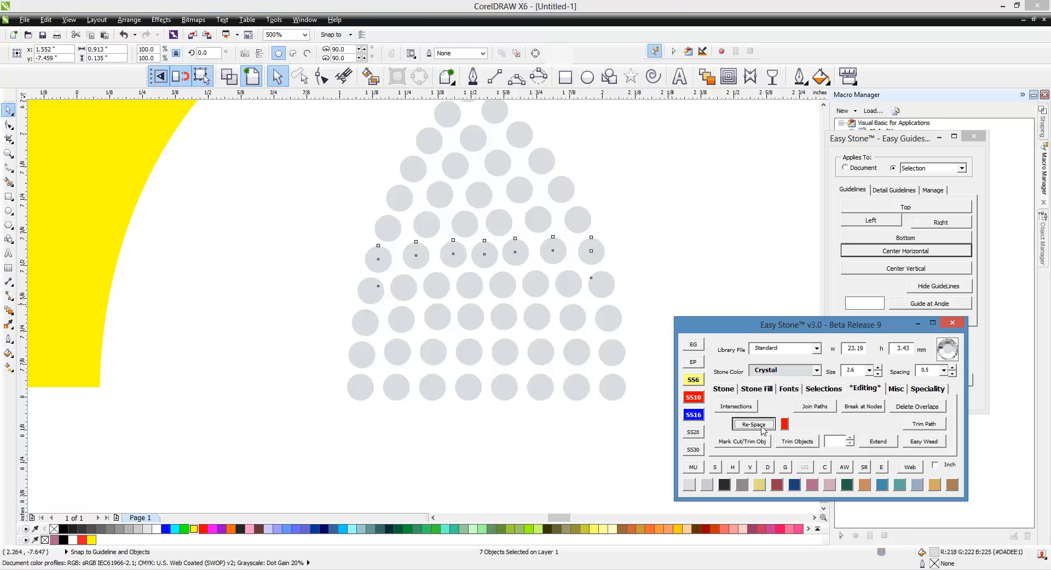
pyautogui.click(572, 481)
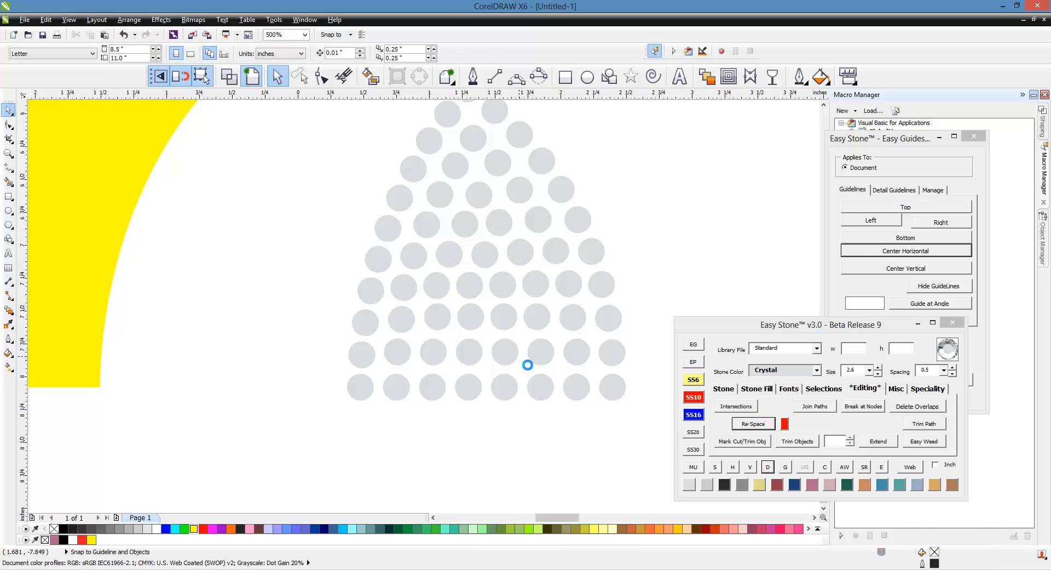
# Recolour the eleven stones along the left edge of the triangular shape, from base to tip, to Lt Siam.
pyautogui.scroll(-2, 528, 364)
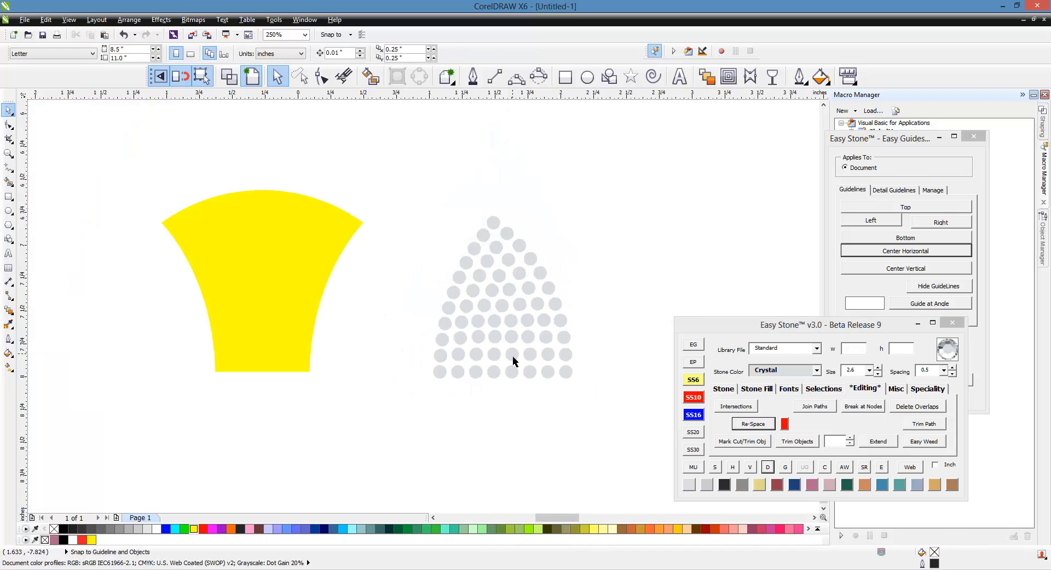
pyautogui.scroll(2, 512, 361)
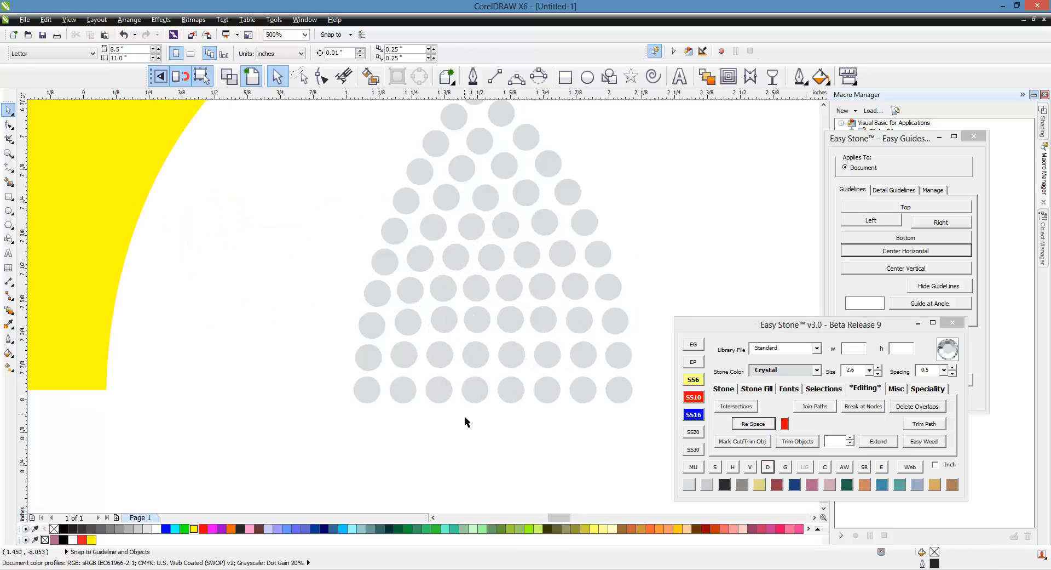
pyautogui.scroll(-2, 467, 422)
pyautogui.scroll(2, 406, 356)
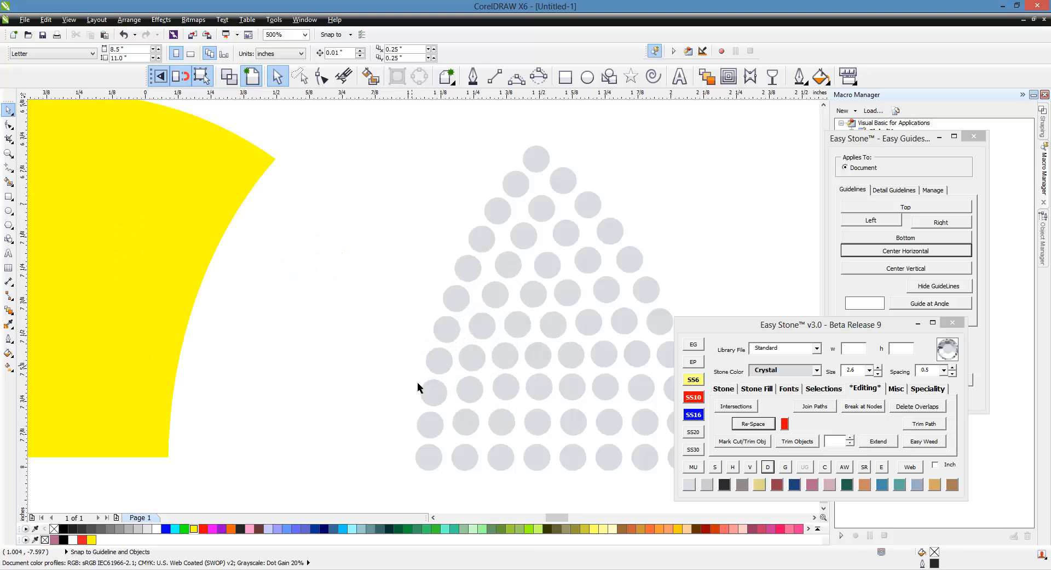
pyautogui.click(430, 466)
pyautogui.keyDown('shift'); pyautogui.click(431, 430); pyautogui.keyUp('shift')
pyautogui.keyDown('shift'); pyautogui.click(435, 397); pyautogui.keyUp('shift')
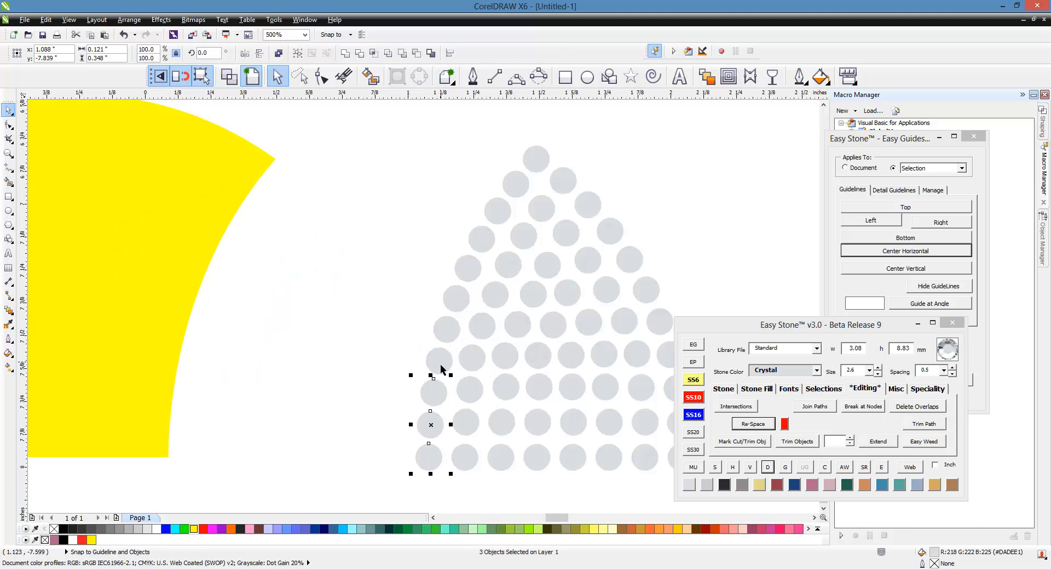
pyautogui.keyDown('shift'); pyautogui.click(441, 367); pyautogui.keyUp('shift')
pyautogui.keyDown('shift'); pyautogui.click(449, 335); pyautogui.keyUp('shift')
pyautogui.keyDown('shift'); pyautogui.click(456, 298); pyautogui.keyUp('shift')
pyautogui.keyDown('shift'); pyautogui.click(470, 271); pyautogui.keyUp('shift')
pyautogui.keyDown('shift'); pyautogui.click(483, 241); pyautogui.keyUp('shift')
pyautogui.keyDown('shift'); pyautogui.click(499, 213); pyautogui.keyUp('shift')
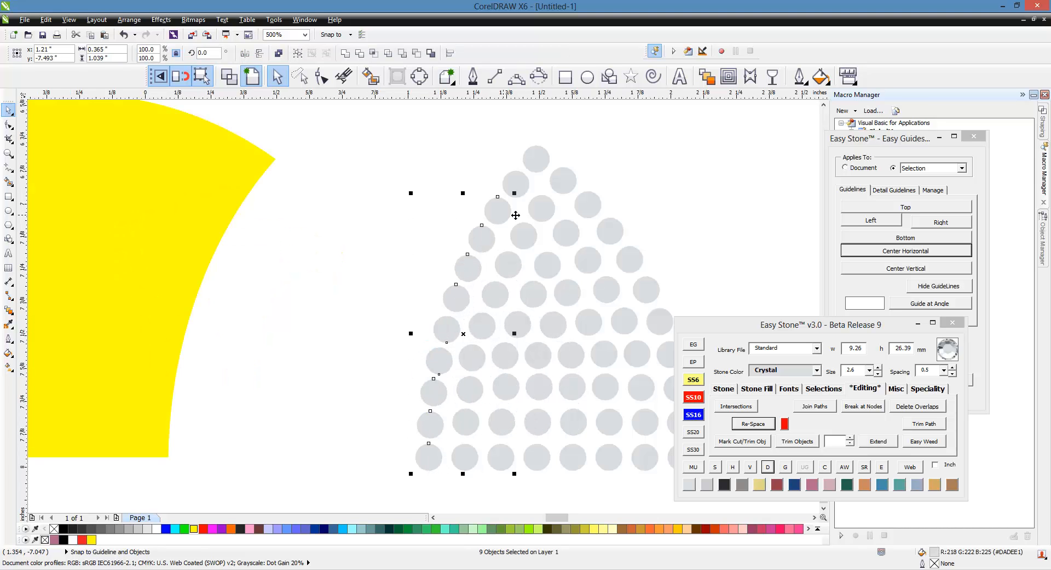
pyautogui.keyDown('shift'); pyautogui.click(518, 186); pyautogui.keyUp('shift')
pyautogui.keyDown('shift'); pyautogui.click(536, 159); pyautogui.keyUp('shift')
pyautogui.click(777, 484)
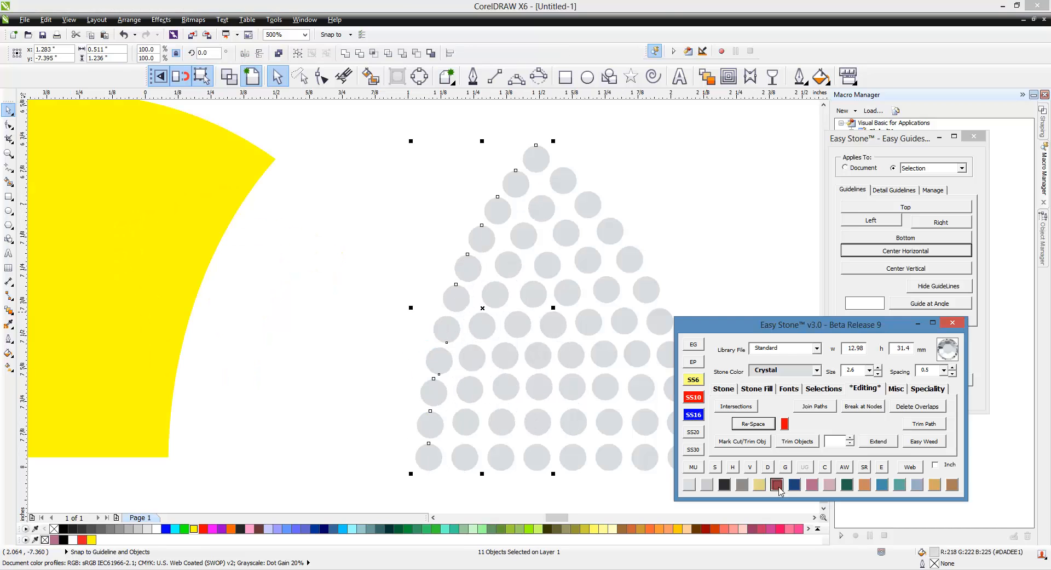
pyautogui.click(495, 484)
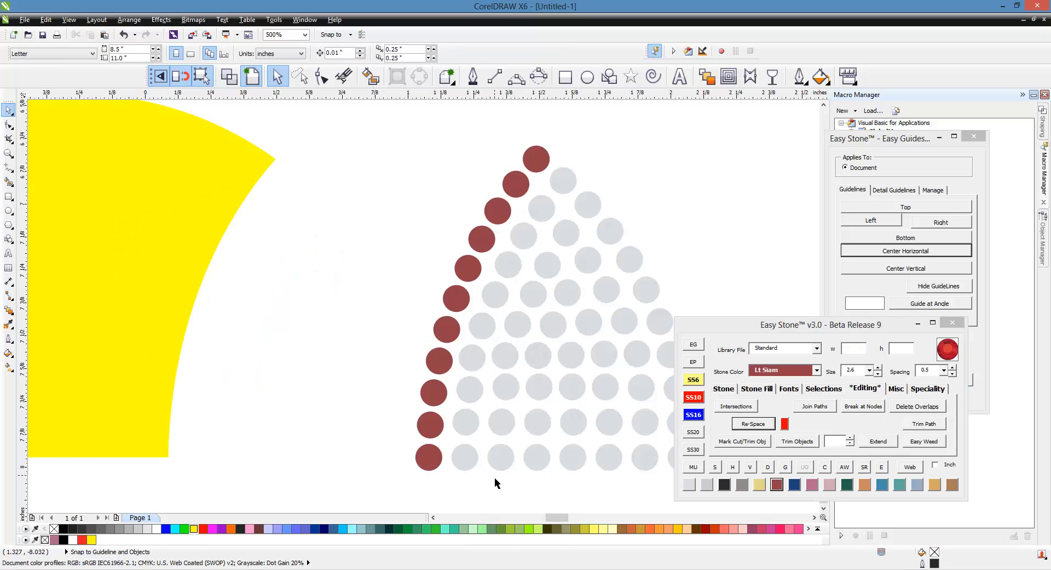
# Try recolouring four alternating stones beside the red edge to Lt Siam and undo the change.
pyautogui.click(463, 433)
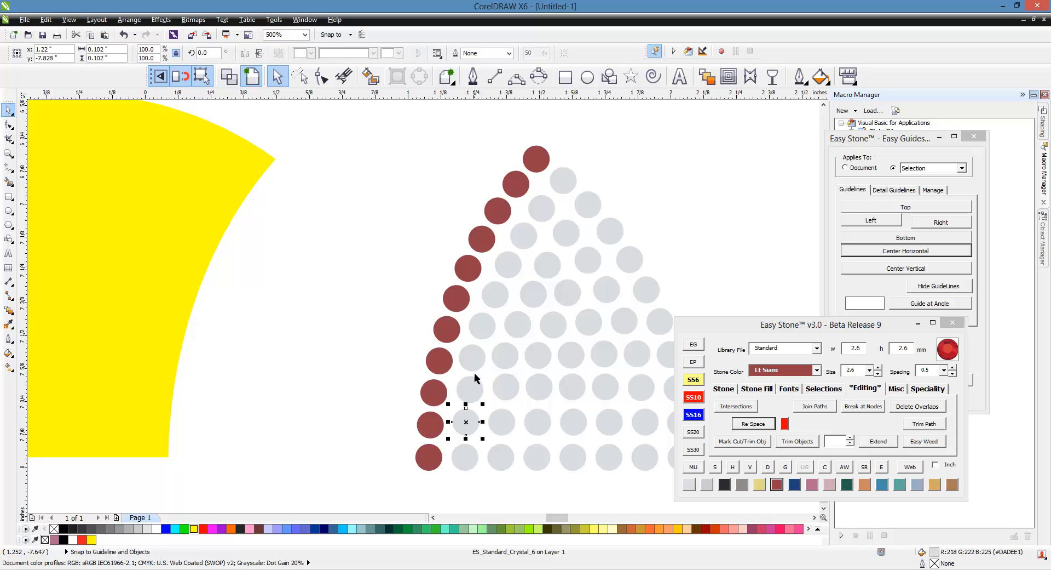
pyautogui.keyDown('shift'); pyautogui.click(473, 363); pyautogui.keyUp('shift')
pyautogui.keyDown('shift'); pyautogui.click(494, 299); pyautogui.keyUp('shift')
pyautogui.keyDown('shift'); pyautogui.click(532, 242); pyautogui.keyUp('shift')
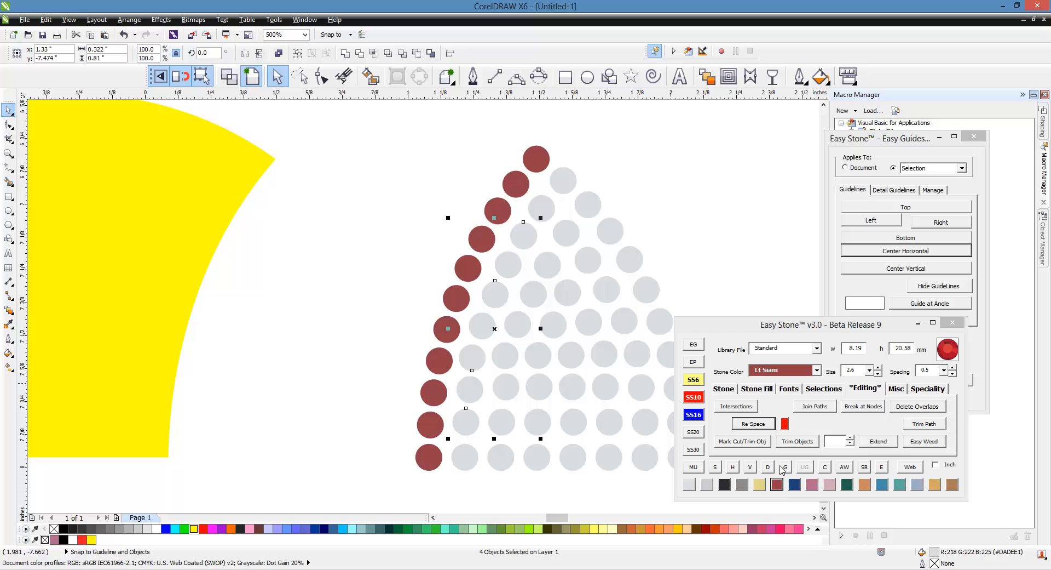
pyautogui.click(777, 484)
pyautogui.click(688, 256)
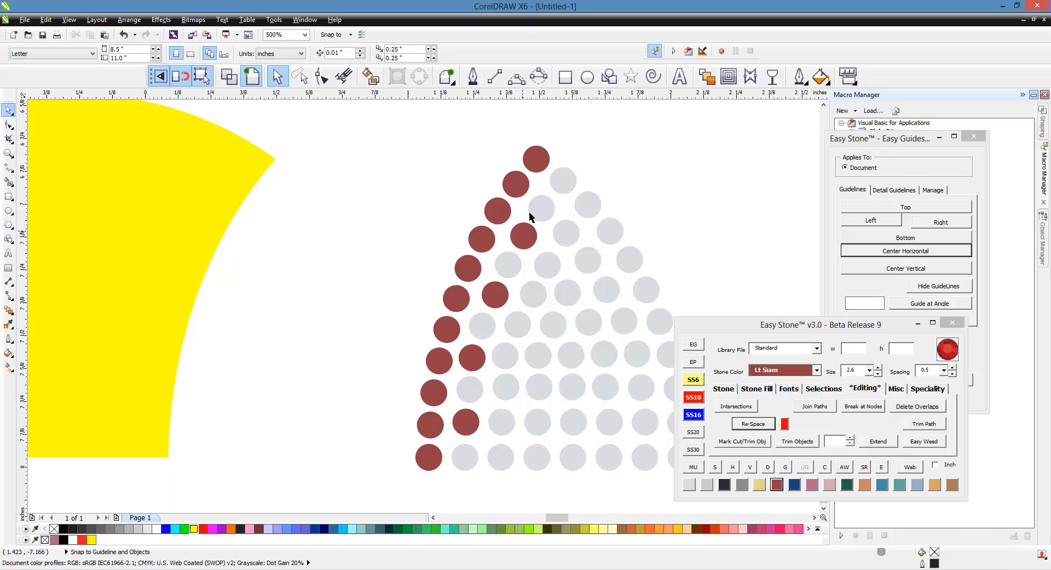
pyautogui.hotkey('ctrl', 'z')
# Re-space the ten Crystal stones in the line directly beside the red edge, from near the tip to the base.
pyautogui.click(563, 179)
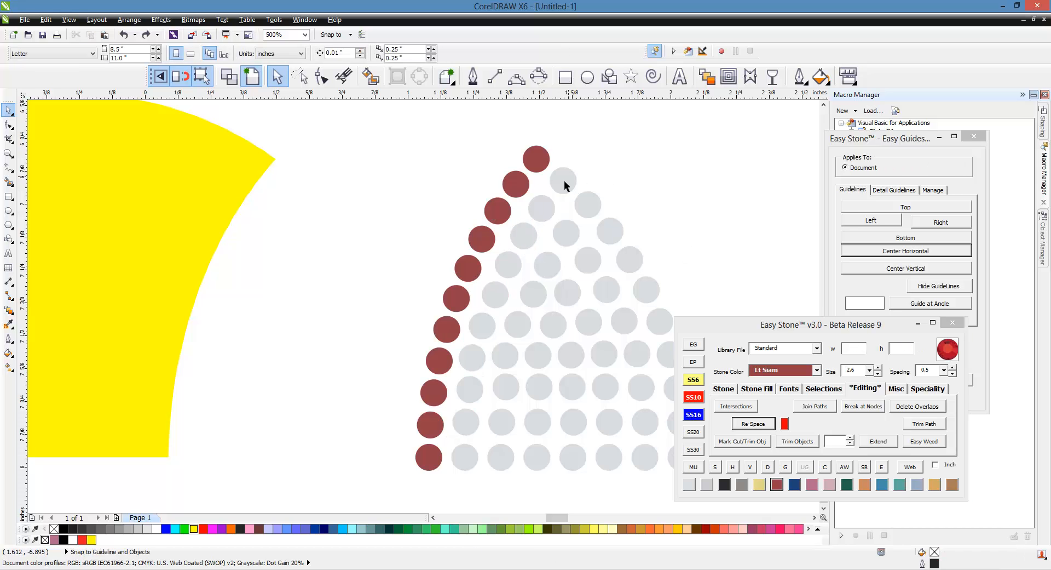
pyautogui.keyDown('shift'); pyautogui.click(542, 208); pyautogui.keyUp('shift')
pyautogui.keyDown('shift'); pyautogui.click(524, 236); pyautogui.keyUp('shift')
pyautogui.keyDown('shift'); pyautogui.click(509, 265); pyautogui.keyUp('shift')
pyautogui.keyDown('shift'); pyautogui.click(495, 295); pyautogui.keyUp('shift')
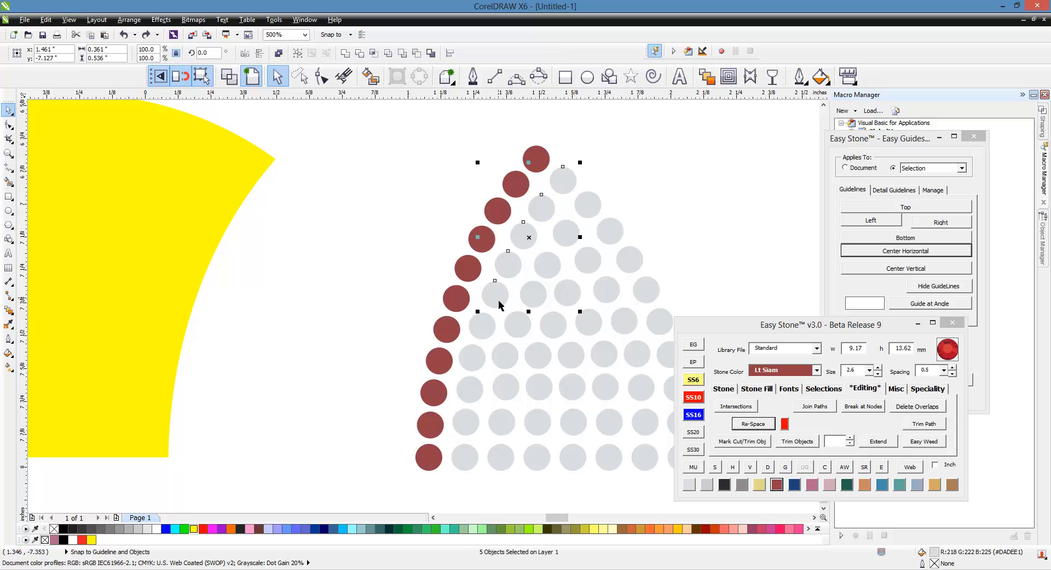
pyautogui.keyDown('shift'); pyautogui.click(482, 324); pyautogui.keyUp('shift')
pyautogui.keyDown('shift'); pyautogui.click(473, 357); pyautogui.keyUp('shift')
pyautogui.keyDown('shift'); pyautogui.click(471, 464); pyautogui.keyUp('shift')
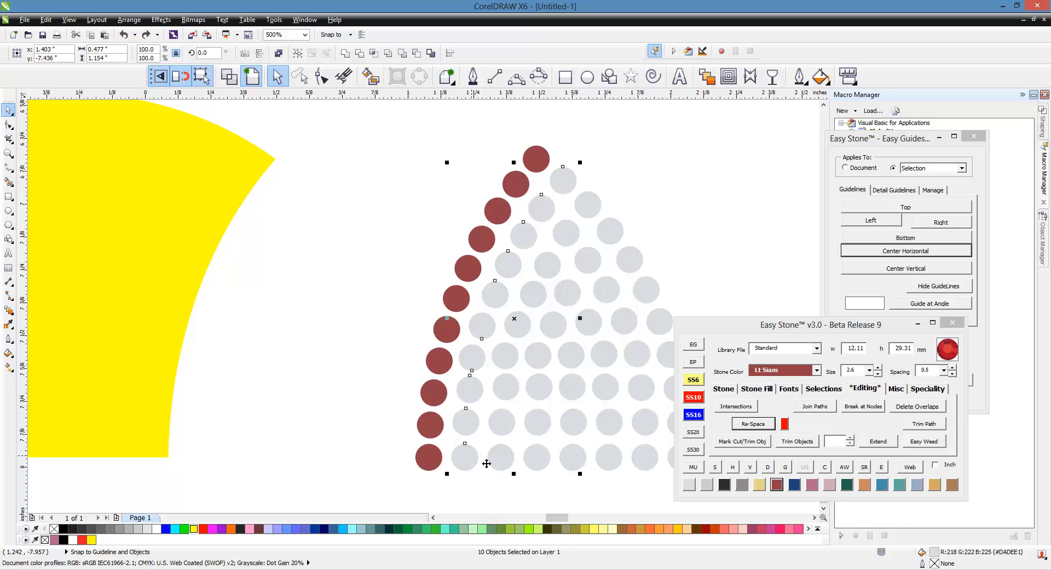
pyautogui.click(754, 425)
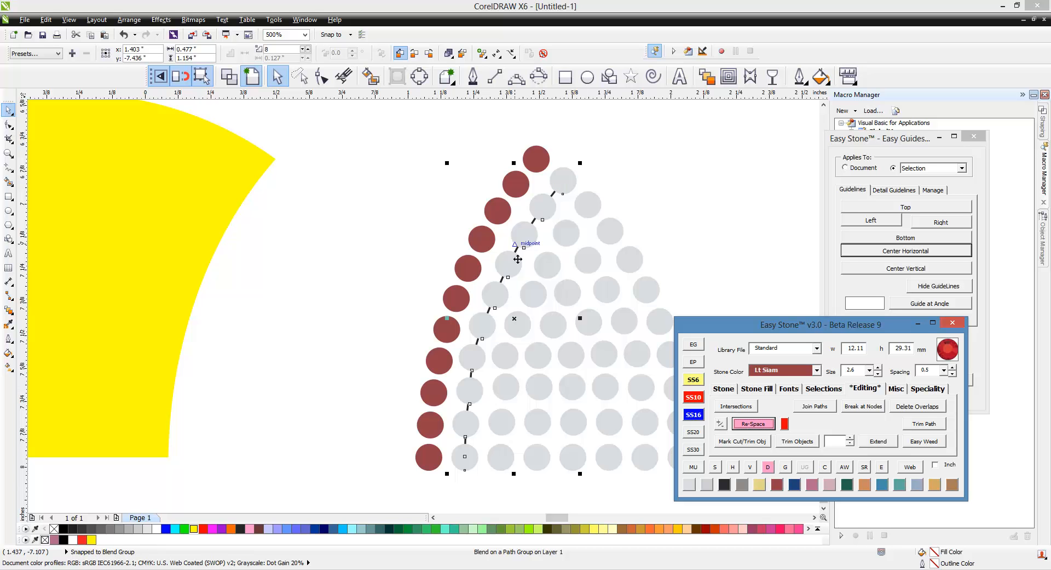
# Reduce the re-spaced line beside the red edge to nine evenly spaced stones and finish the re-spacing.
pyautogui.click(720, 425)
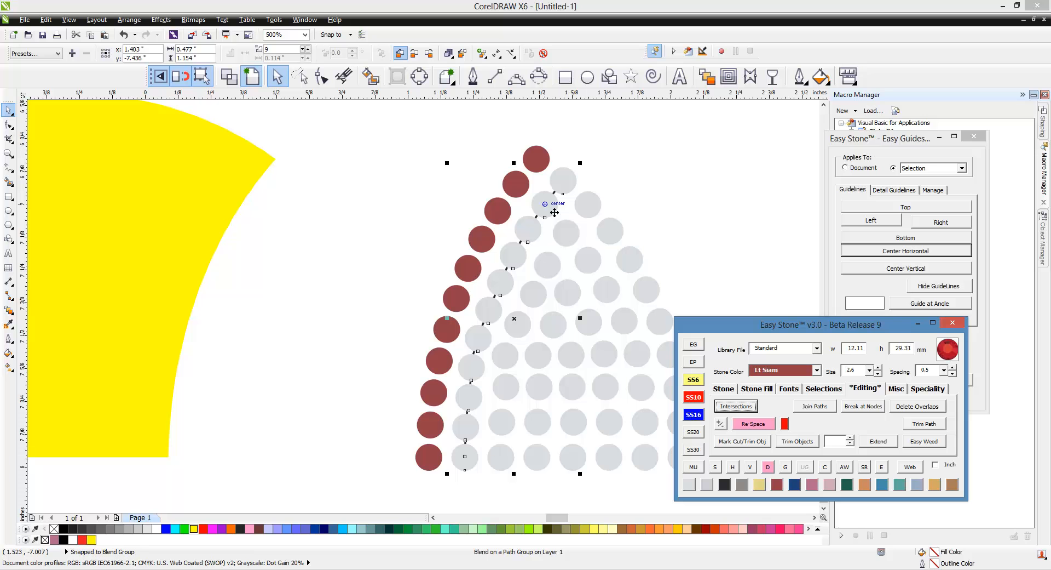
pyautogui.click(720, 424)
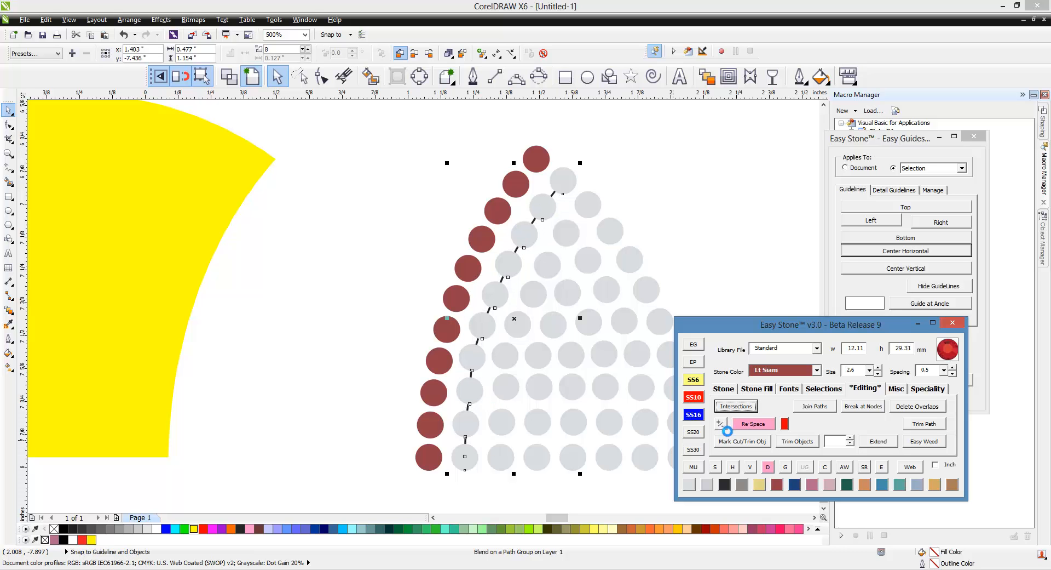
pyautogui.click(720, 425)
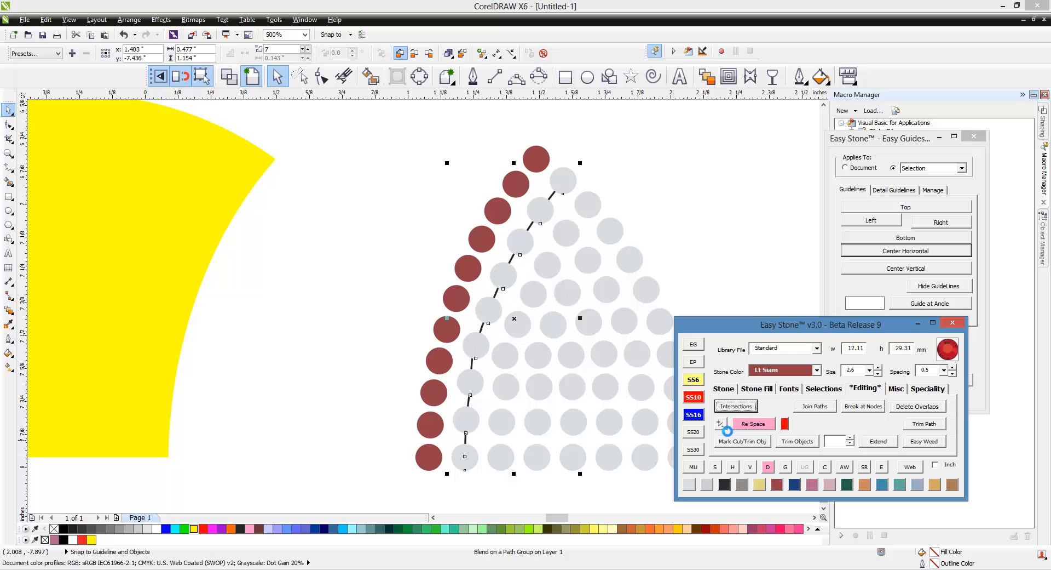
pyautogui.click(768, 467)
# Recolour four alternating stones in the line directly beside the red edge to Lt Siam, starting one stone above the base.
pyautogui.click(466, 419)
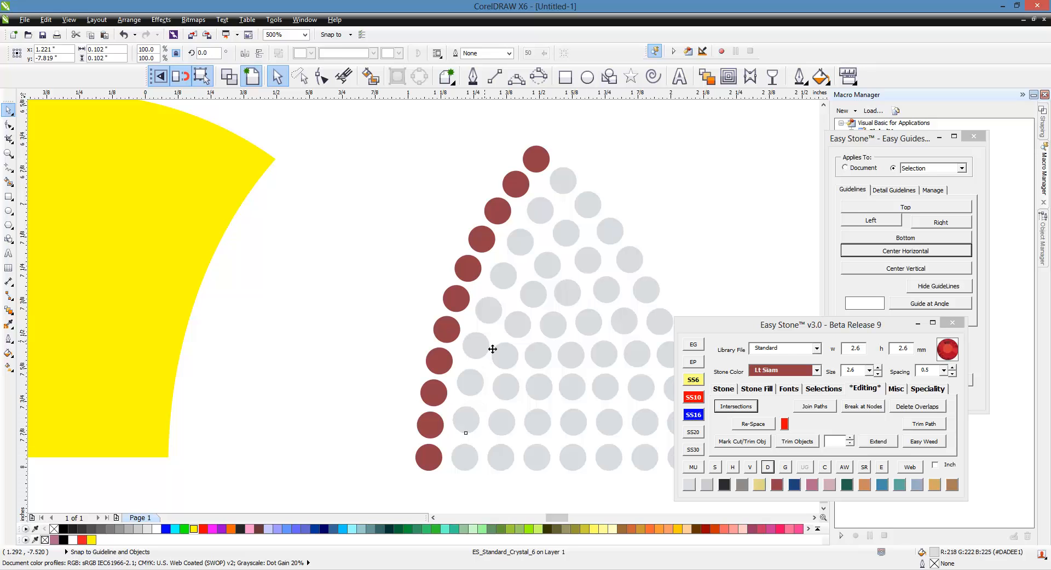
pyautogui.keyDown('shift'); pyautogui.click(480, 350); pyautogui.keyUp('shift')
pyautogui.keyDown('shift'); pyautogui.click(499, 281); pyautogui.keyUp('shift')
pyautogui.keyDown('shift'); pyautogui.click(539, 214); pyautogui.keyUp('shift')
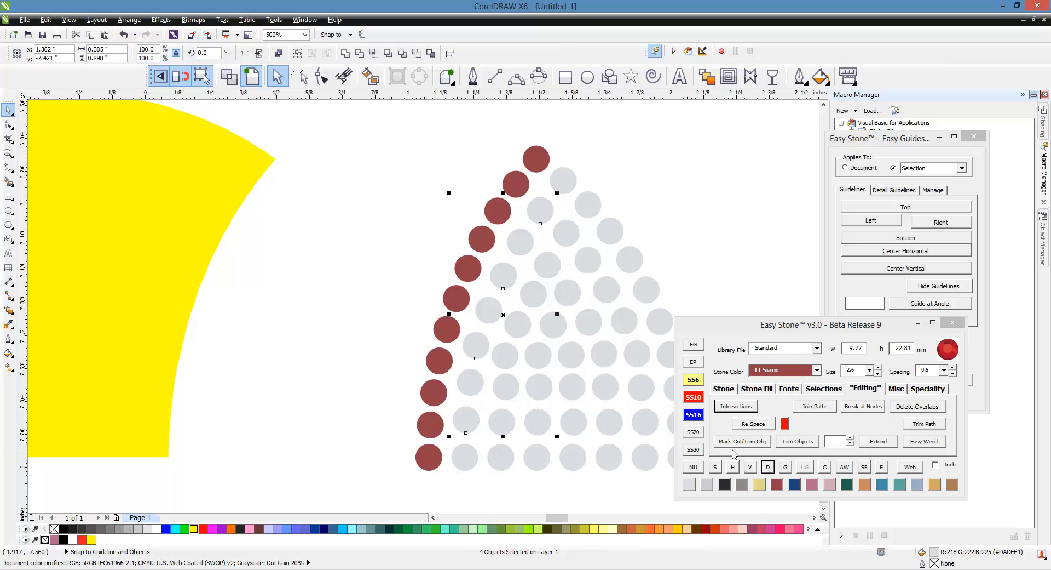
pyautogui.click(777, 484)
pyautogui.scroll(-2, 579, 255)
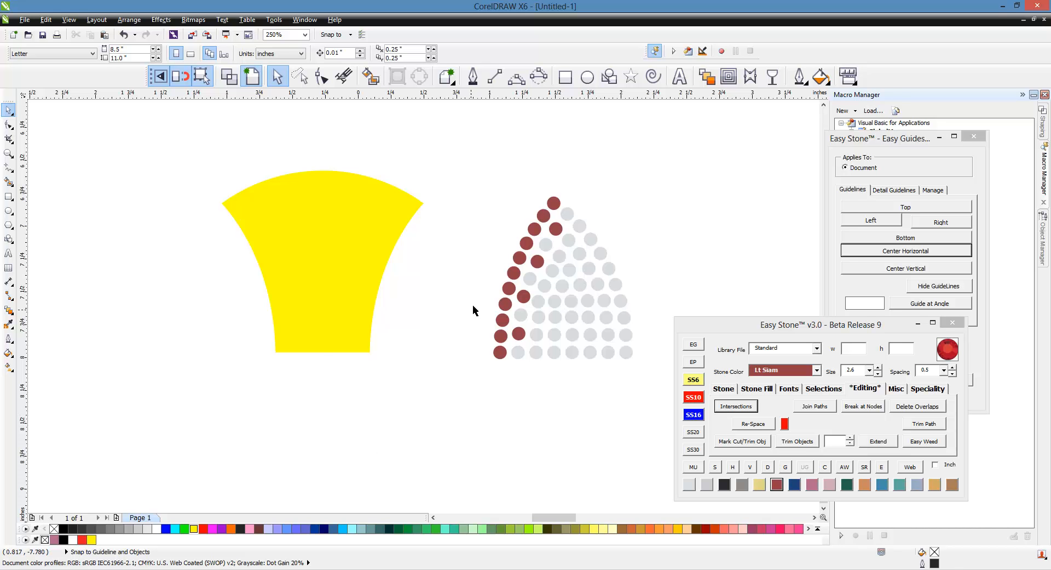
# Apply an Island Fill with a spacing of 3.1 to the yellow fan-shaped section.
pyautogui.click(363, 267)
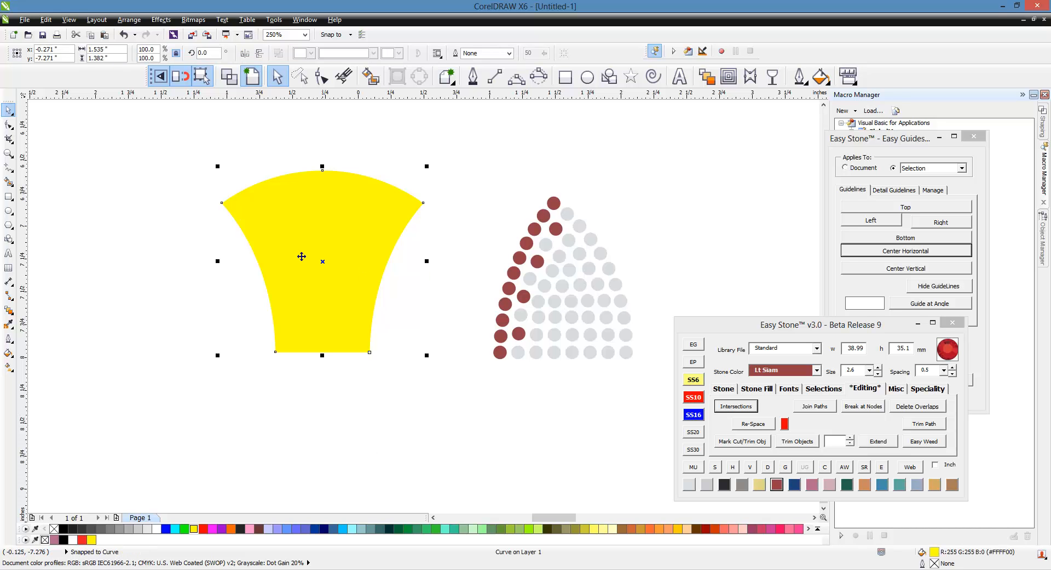
pyautogui.scroll(1, 301, 253)
pyautogui.scroll(-1, 353, 263)
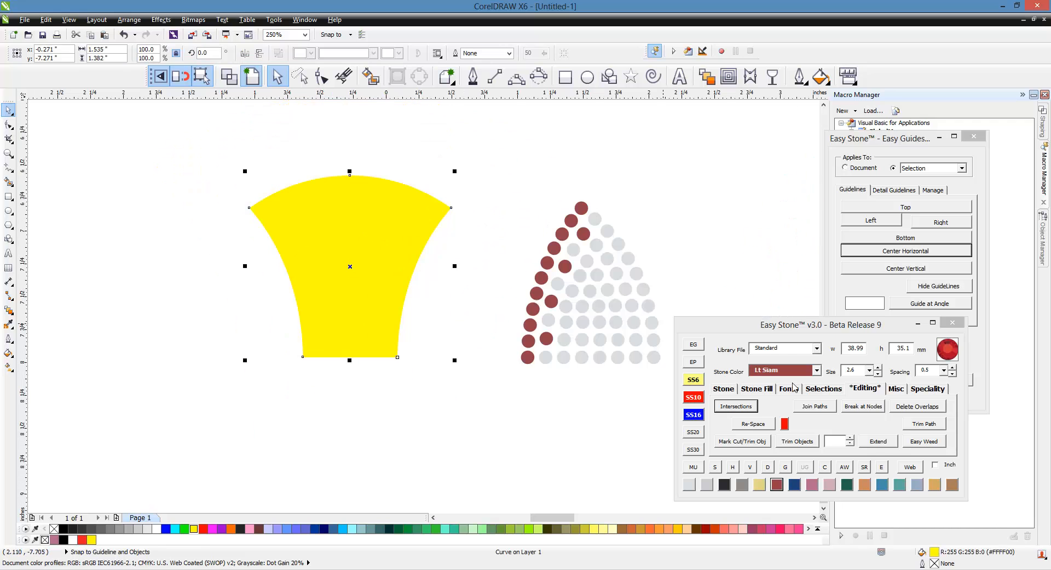
pyautogui.click(758, 389)
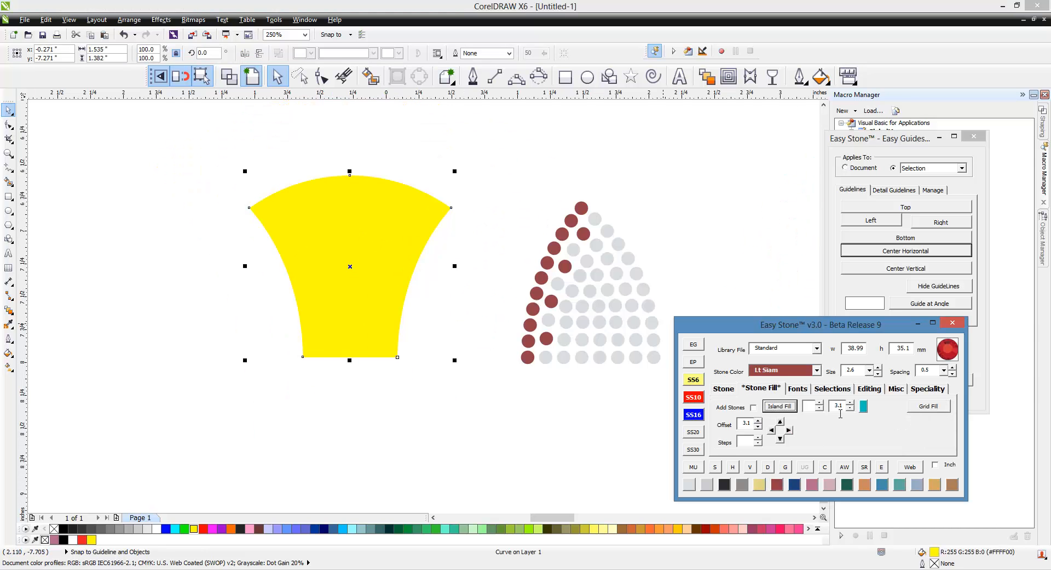
pyautogui.click(840, 408)
pyautogui.write('3.4')
pyautogui.click(780, 406)
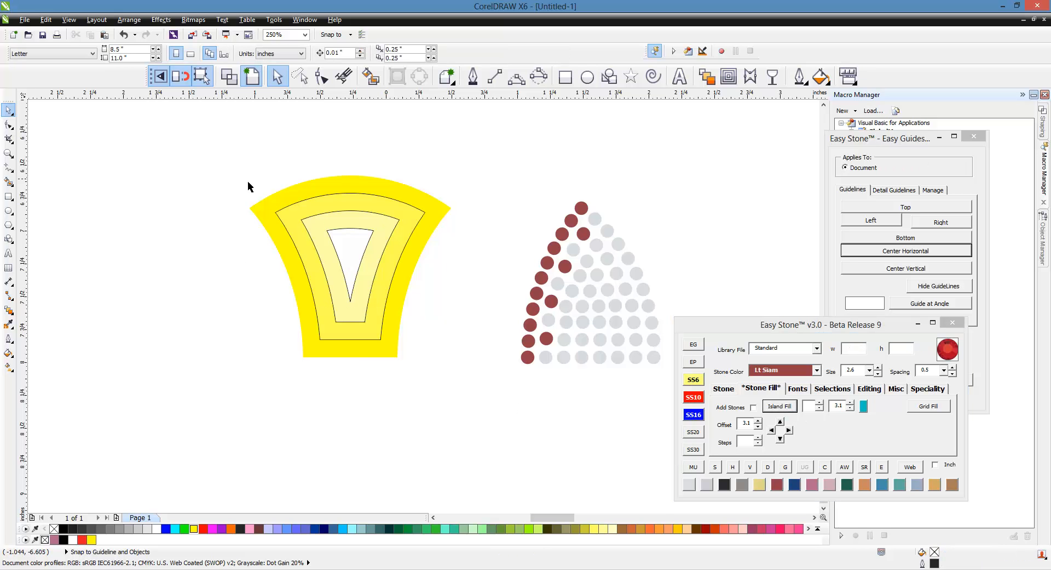
# Add SS6 Crystal stones along the yellow section's outline and its three inner contours.
pyautogui.moveTo(231, 173); pyautogui.dragTo(480, 379)
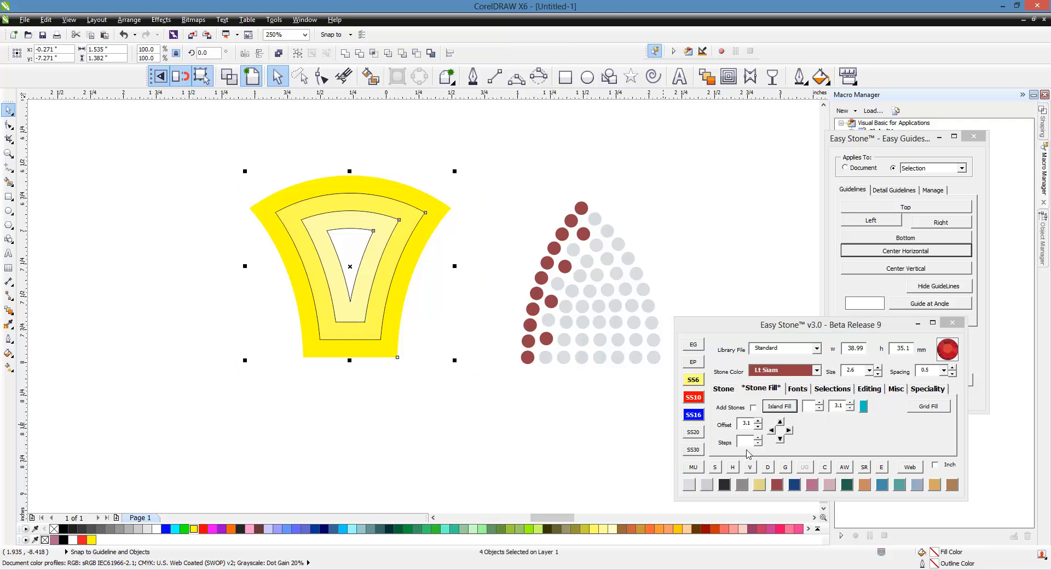
pyautogui.click(689, 484)
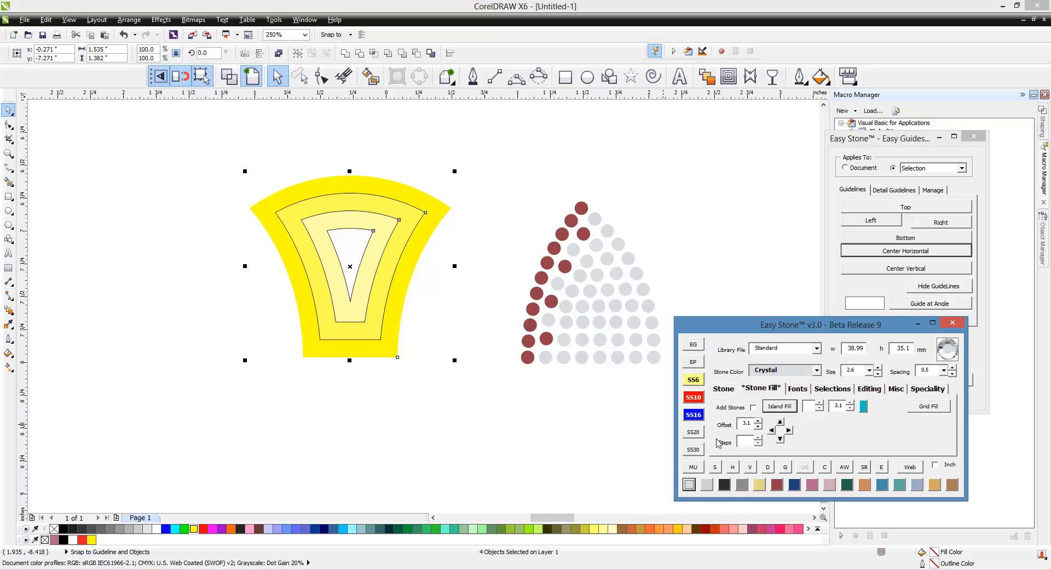
pyautogui.click(725, 388)
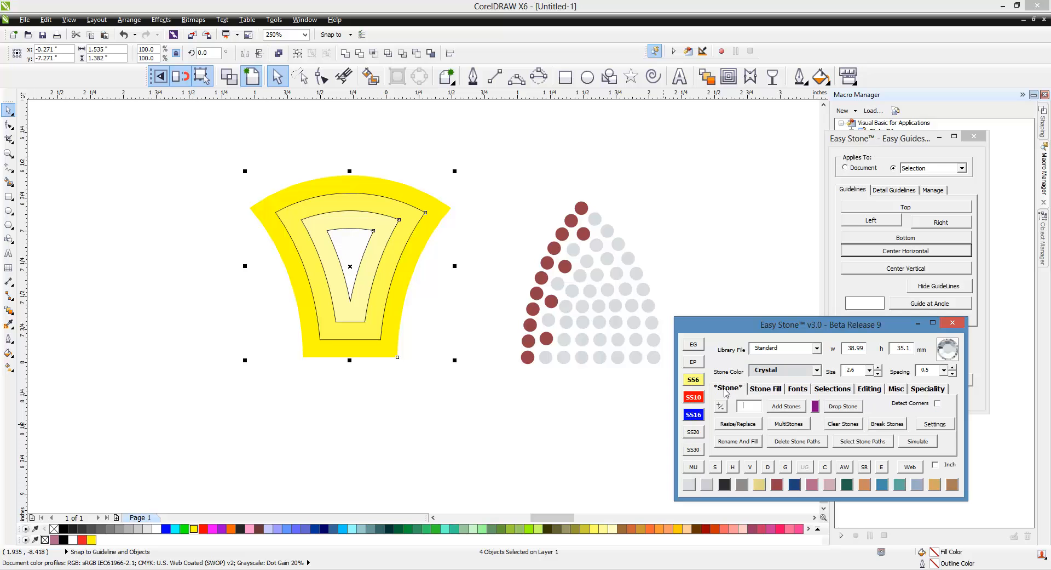
pyautogui.click(788, 407)
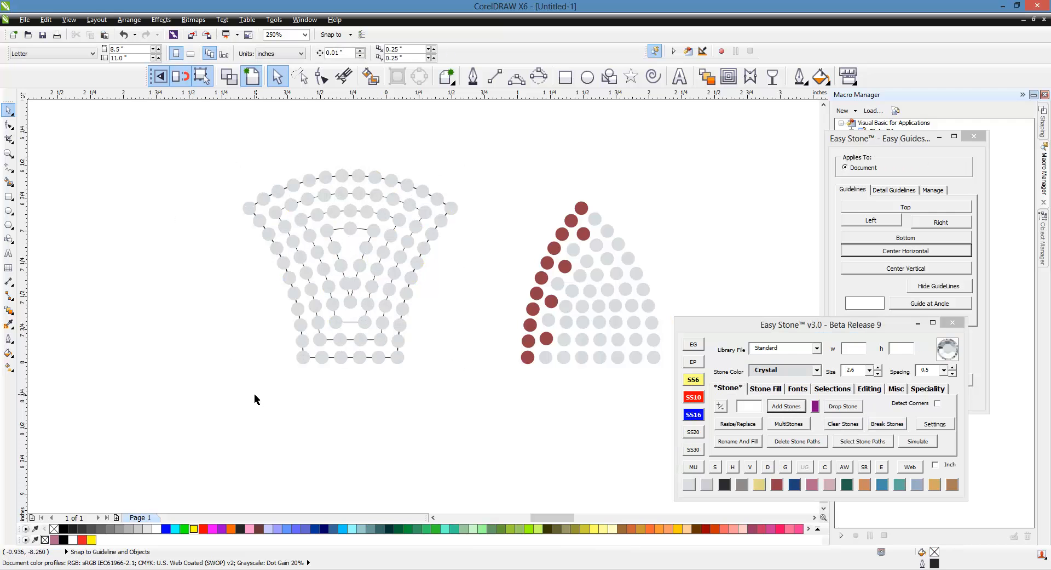
# Delete the stone paths of the fan-shaped section and remove its overlapping stones.
pyautogui.moveTo(216, 141); pyautogui.dragTo(476, 379)
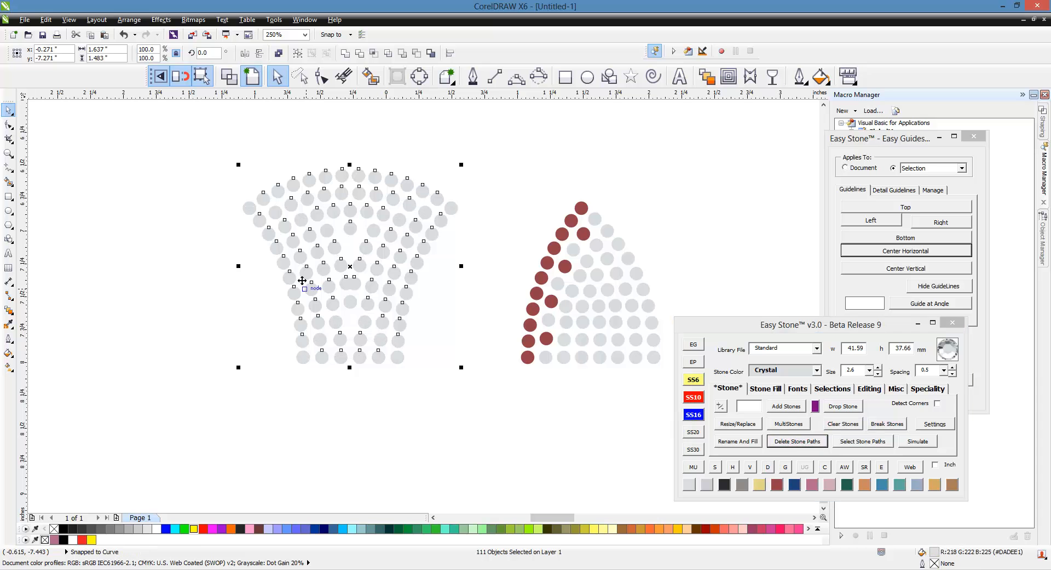
pyautogui.click(824, 467)
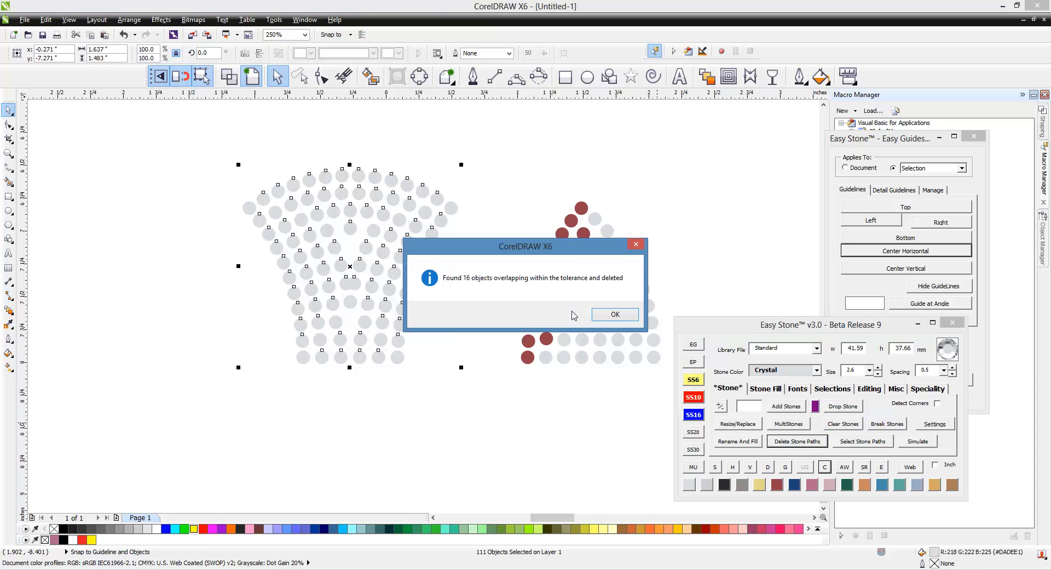
pyautogui.click(615, 315)
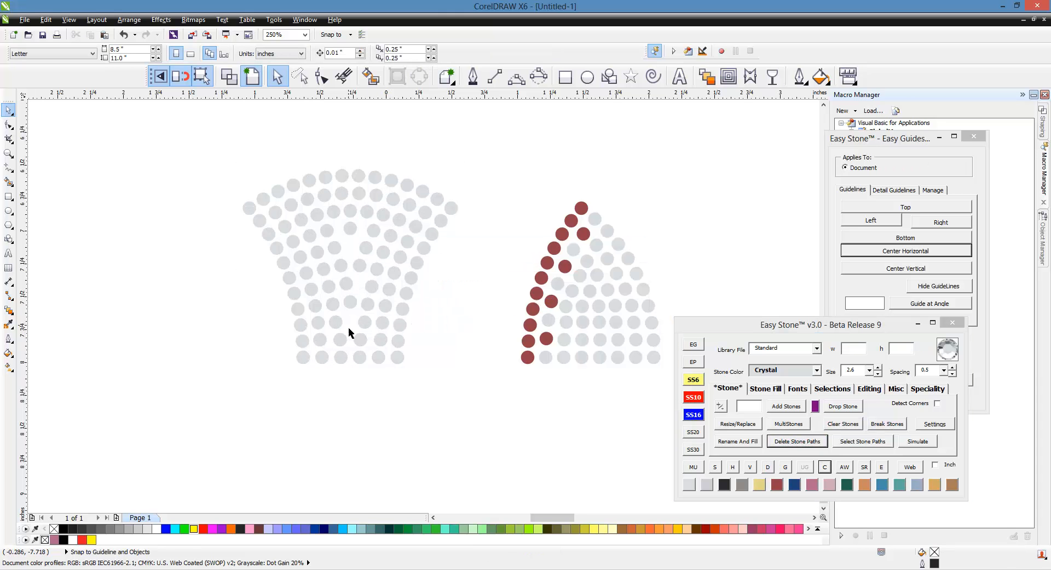
# Copy a Crystal stone into the gap in the middle of the fan's second row from the base.
pyautogui.scroll(4, 348, 331)
pyautogui.moveTo(419, 366); pyautogui.dragTo(375, 359)
pyautogui.rightClick(374, 358)
pyautogui.scroll(-1, 276, 336)
pyautogui.click(193, 331)
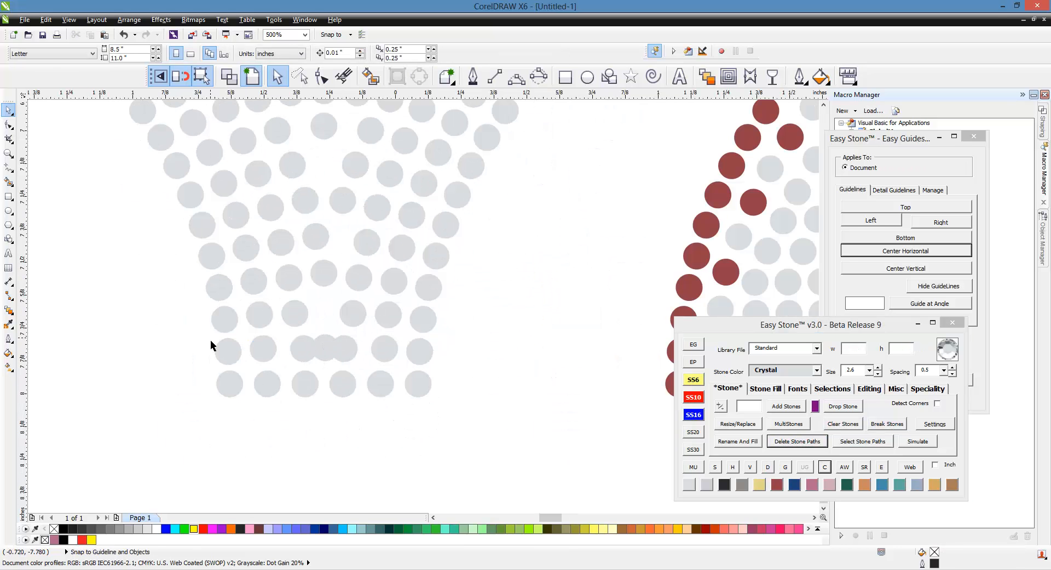
# Re-space the seven stones in the fan's second row from the base evenly across the shape.
pyautogui.click(229, 351)
pyautogui.scroll(1, 258, 350)
pyautogui.keyDown('shift'); pyautogui.click(263, 350); pyautogui.keyUp('shift')
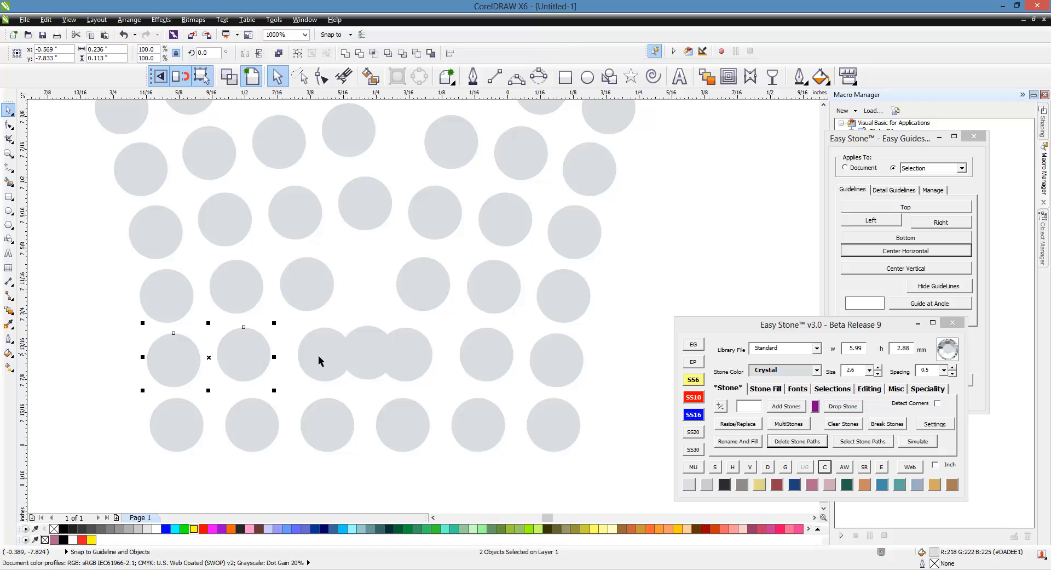
pyautogui.keyDown('shift'); pyautogui.click(304, 351); pyautogui.keyUp('shift')
pyautogui.keyDown('shift'); pyautogui.click(373, 363); pyautogui.keyUp('shift')
pyautogui.keyDown('shift'); pyautogui.click(411, 369); pyautogui.keyUp('shift')
pyautogui.keyDown('shift'); pyautogui.click(496, 369); pyautogui.keyUp('shift')
pyautogui.keyDown('shift'); pyautogui.click(565, 369); pyautogui.keyUp('shift')
pyautogui.click(866, 388)
pyautogui.click(753, 423)
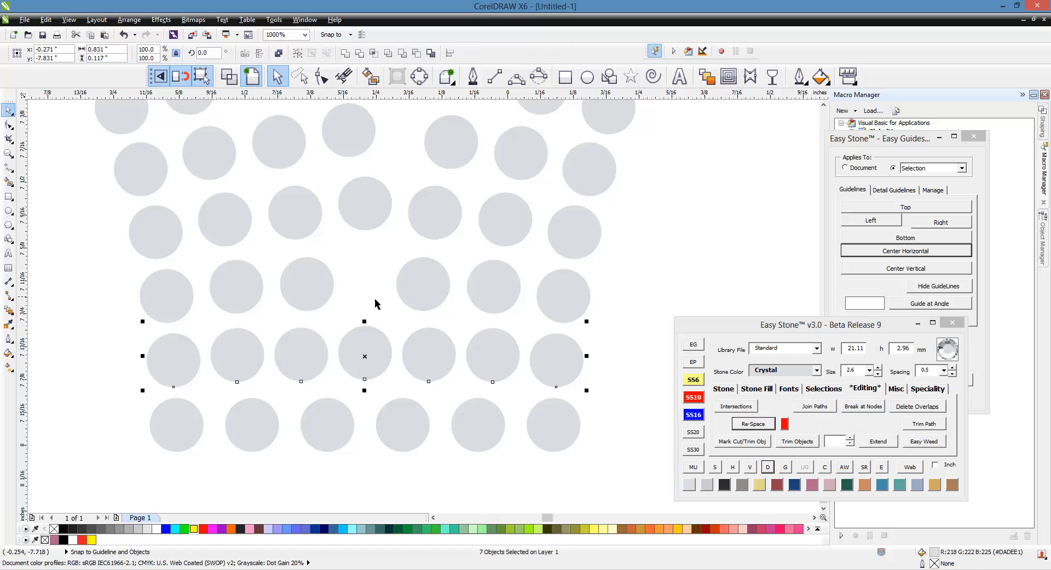
# Copy a stone into the gap in the fan's third row from the base and re-space the row's seven stones evenly.
pyautogui.click(412, 296)
pyautogui.moveTo(412, 296); pyautogui.dragTo(351, 296)
pyautogui.click(223, 286)
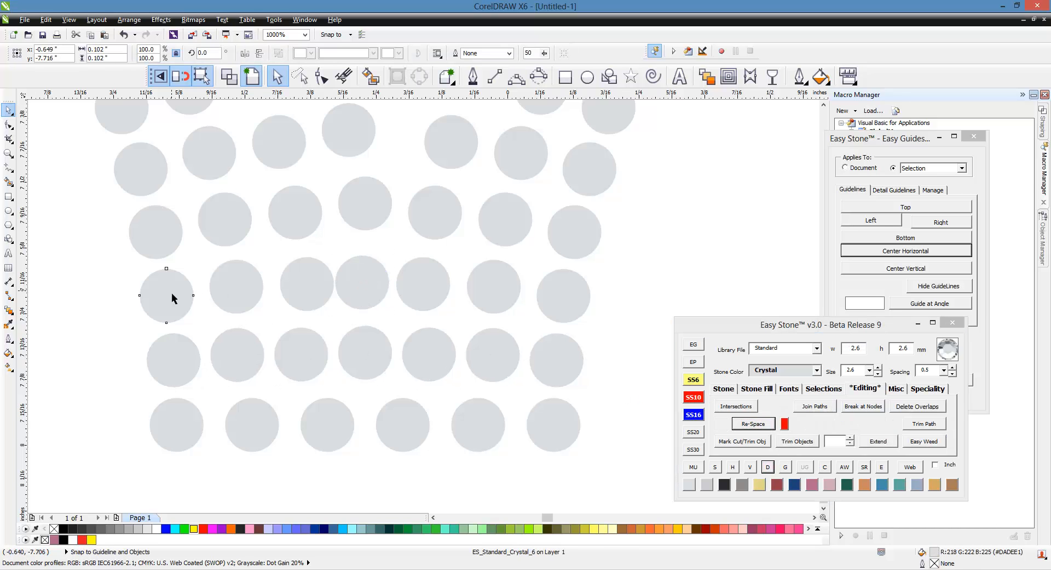
pyautogui.keyDown('shift'); pyautogui.click(171, 298); pyautogui.keyUp('shift')
pyautogui.keyDown('shift'); pyautogui.click(302, 296); pyautogui.keyUp('shift')
pyautogui.keyDown('shift'); pyautogui.click(354, 296); pyautogui.keyUp('shift')
pyautogui.keyDown('shift'); pyautogui.click(429, 298); pyautogui.keyUp('shift')
pyautogui.keyDown('shift'); pyautogui.click(503, 295); pyautogui.keyUp('shift')
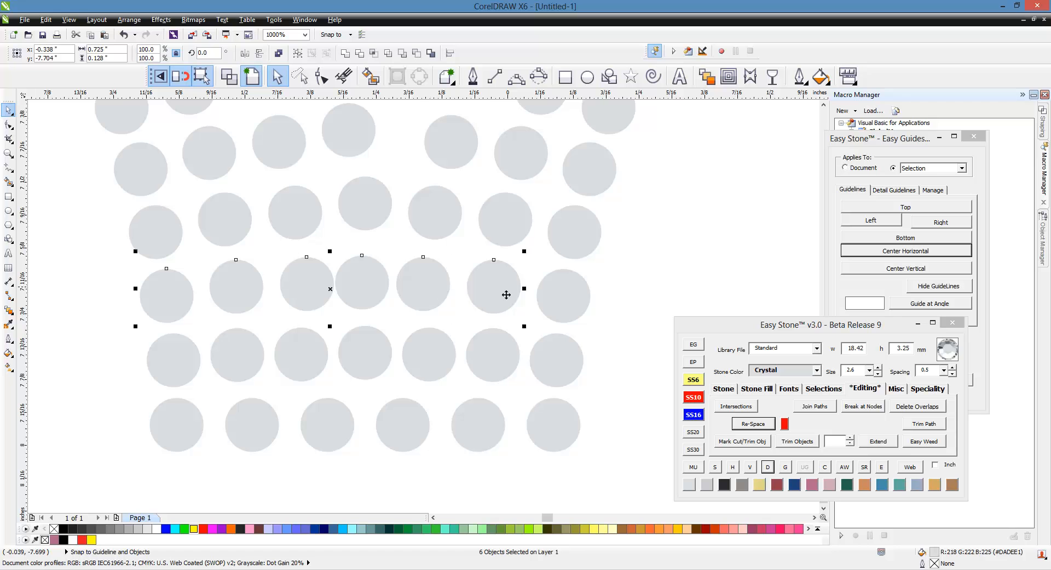
pyautogui.keyDown('shift'); pyautogui.click(564, 296); pyautogui.keyUp('shift')
pyautogui.click(771, 425)
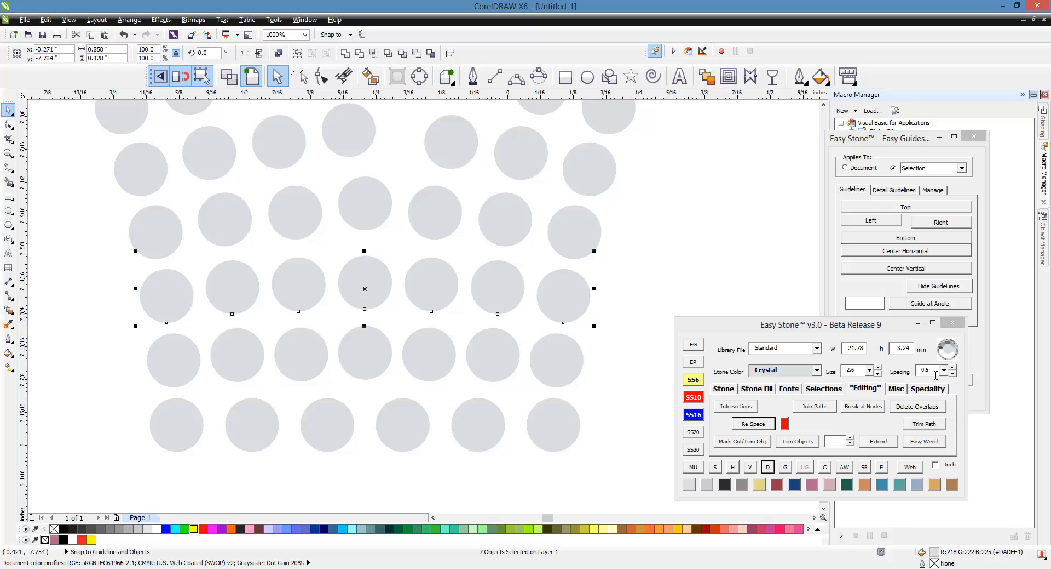
pyautogui.click(686, 261)
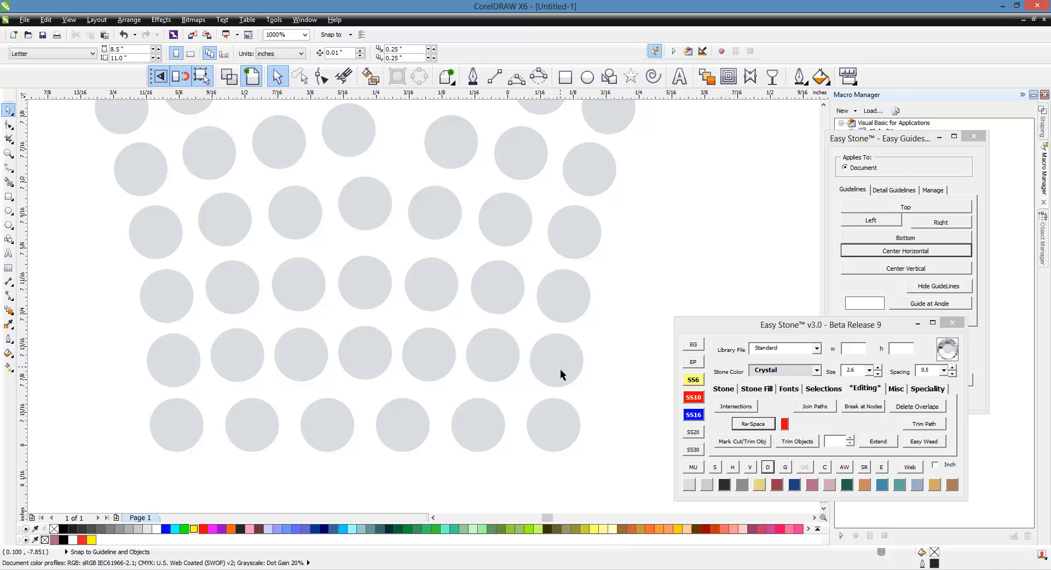
# Copy a Crystal stone into the central gap of the fan's fifth row from the base.
pyautogui.scroll(-2, 508, 456)
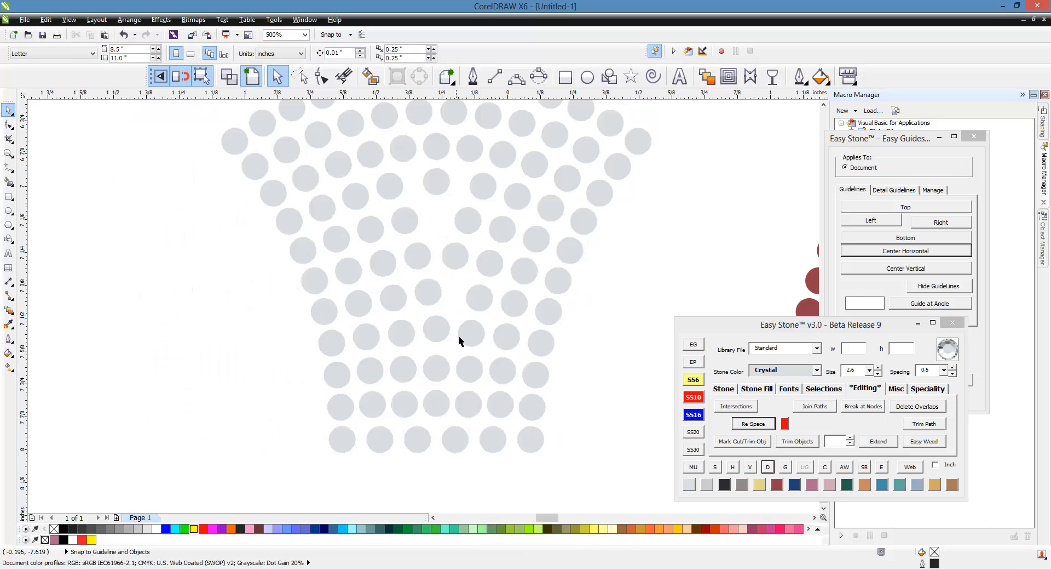
pyautogui.scroll(2, 422, 261)
pyautogui.moveTo(498, 290); pyautogui.dragTo(439, 281)
pyautogui.rightClick(439, 281)
# Re-space the eight stones in the fan's fifth row from the base evenly between its edges.
pyautogui.click(178, 322)
pyautogui.keyDown('shift'); pyautogui.click(255, 306); pyautogui.keyUp('shift')
pyautogui.keyDown('shift'); pyautogui.click(323, 307); pyautogui.keyUp('shift')
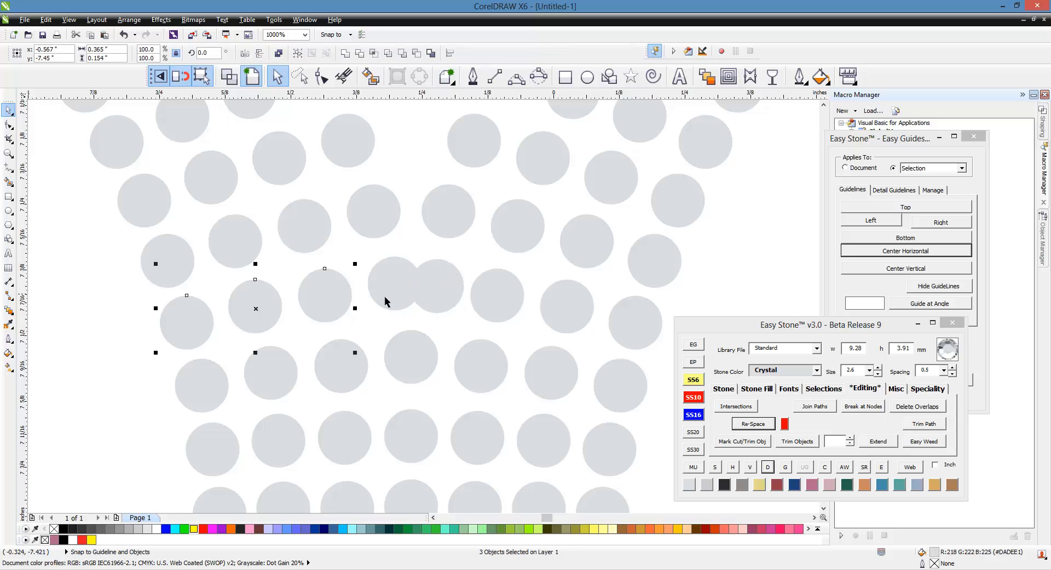
pyautogui.keyDown('shift'); pyautogui.click(389, 302); pyautogui.keyUp('shift')
pyautogui.keyDown('shift'); pyautogui.click(446, 305); pyautogui.keyUp('shift')
pyautogui.keyDown('shift'); pyautogui.click(499, 307); pyautogui.keyUp('shift')
pyautogui.keyDown('shift'); pyautogui.click(564, 315); pyautogui.keyUp('shift')
pyautogui.keyDown('shift'); pyautogui.click(637, 328); pyautogui.keyUp('shift')
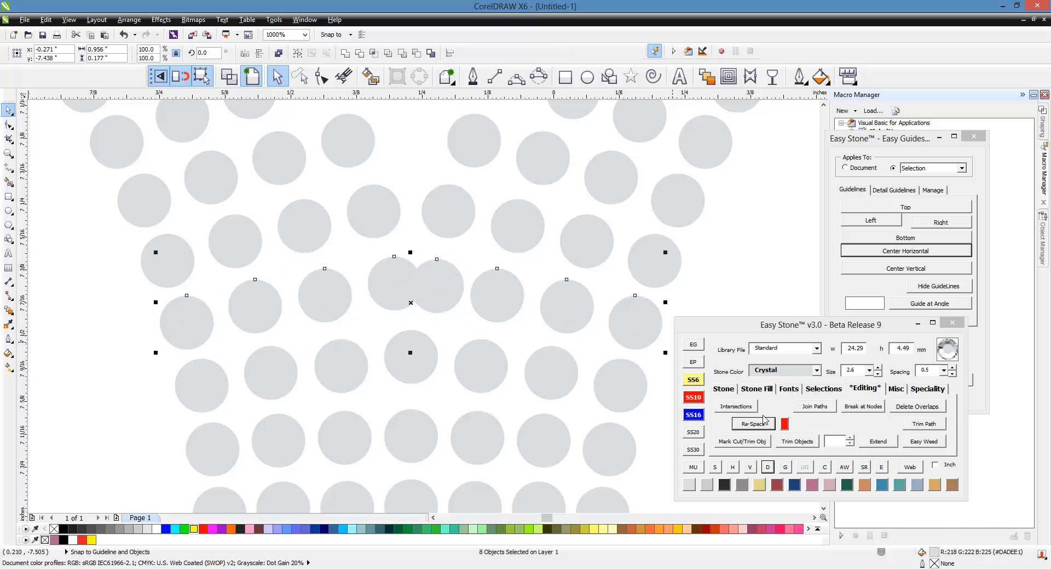
pyautogui.click(765, 422)
pyautogui.click(768, 468)
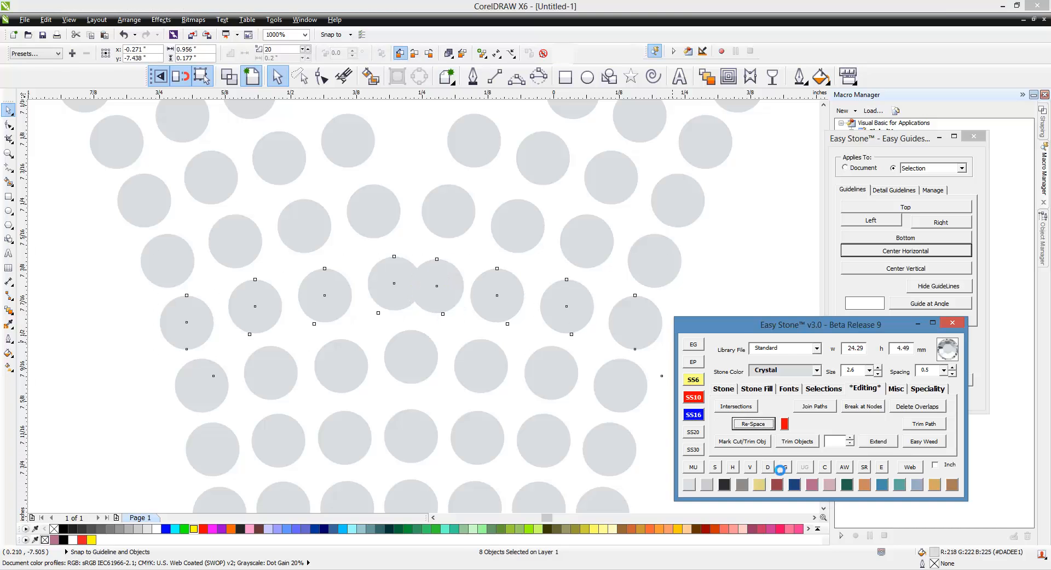
pyautogui.click(443, 249)
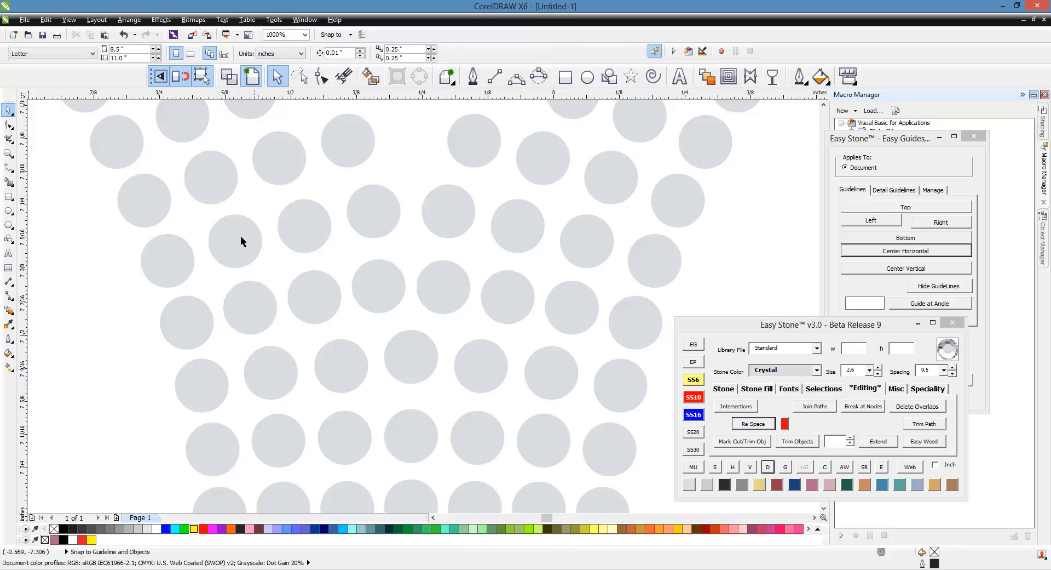
# Re-space the eight stones in the fan's sixth row from the base.
pyautogui.click(181, 258)
pyautogui.keyDown('shift'); pyautogui.click(235, 244); pyautogui.keyUp('shift')
pyautogui.keyDown('shift'); pyautogui.click(304, 225); pyautogui.keyUp('shift')
pyautogui.keyDown('shift'); pyautogui.click(363, 223); pyautogui.keyUp('shift')
pyautogui.keyDown('shift'); pyautogui.click(449, 219); pyautogui.keyUp('shift')
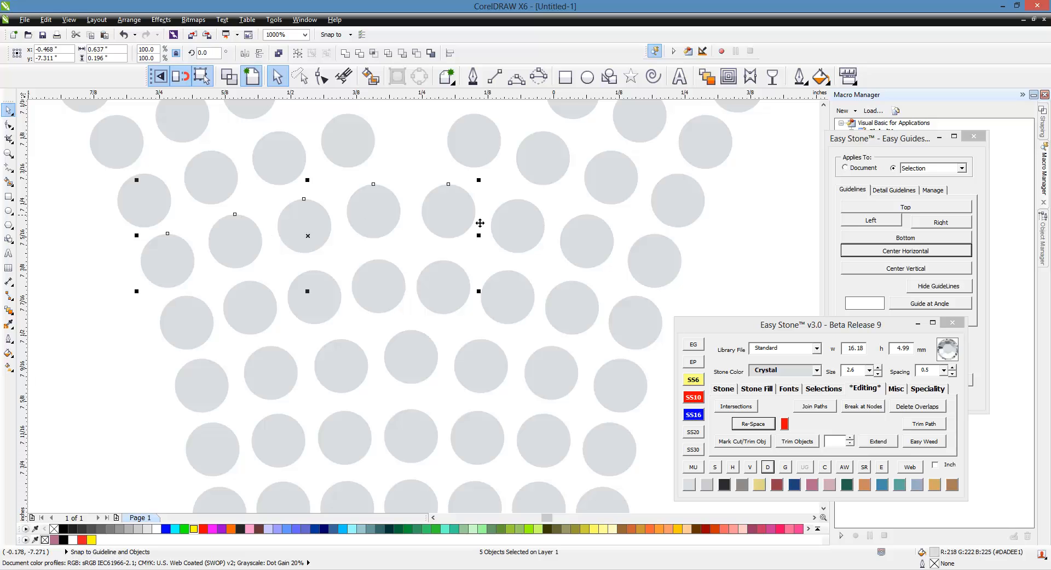
pyautogui.keyDown('shift'); pyautogui.click(517, 224); pyautogui.keyUp('shift')
pyautogui.keyDown('shift'); pyautogui.click(586, 235); pyautogui.keyUp('shift')
pyautogui.keyDown('shift'); pyautogui.click(655, 266); pyautogui.keyUp('shift')
pyautogui.click(758, 425)
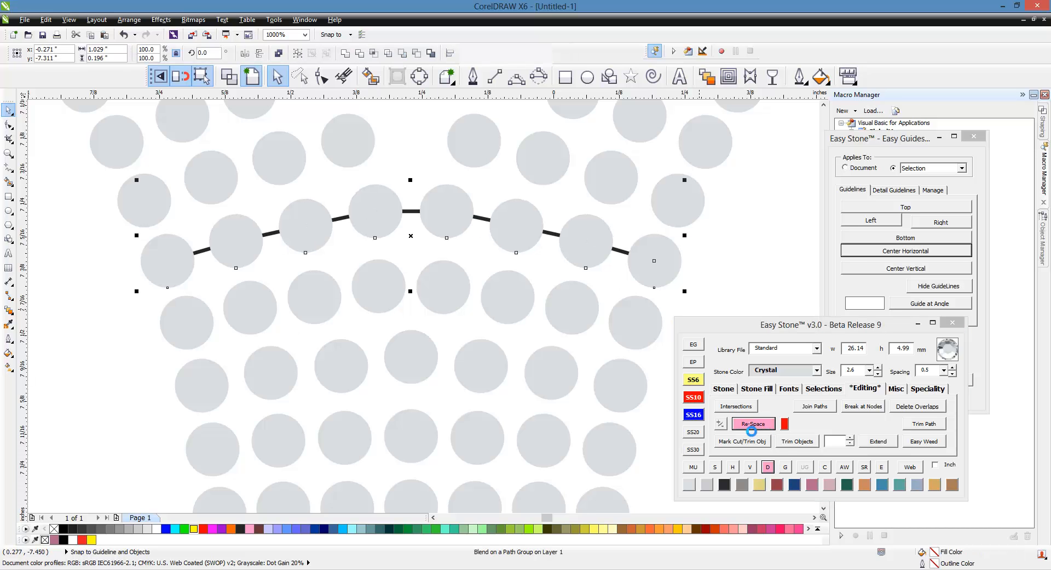
# Copy a Crystal stone into the gap in the middle of the fan's seventh row from the base.
pyautogui.scroll(-3, 448, 329)
pyautogui.scroll(3, 458, 258)
pyautogui.moveTo(458, 258); pyautogui.dragTo(390, 248)
# Re-space the nine stones in the fan's seventh row from the base evenly between its edges.
pyautogui.click(149, 303)
pyautogui.keyDown('shift'); pyautogui.click(209, 296); pyautogui.keyUp('shift')
pyautogui.keyDown('shift'); pyautogui.click(282, 285); pyautogui.keyUp('shift')
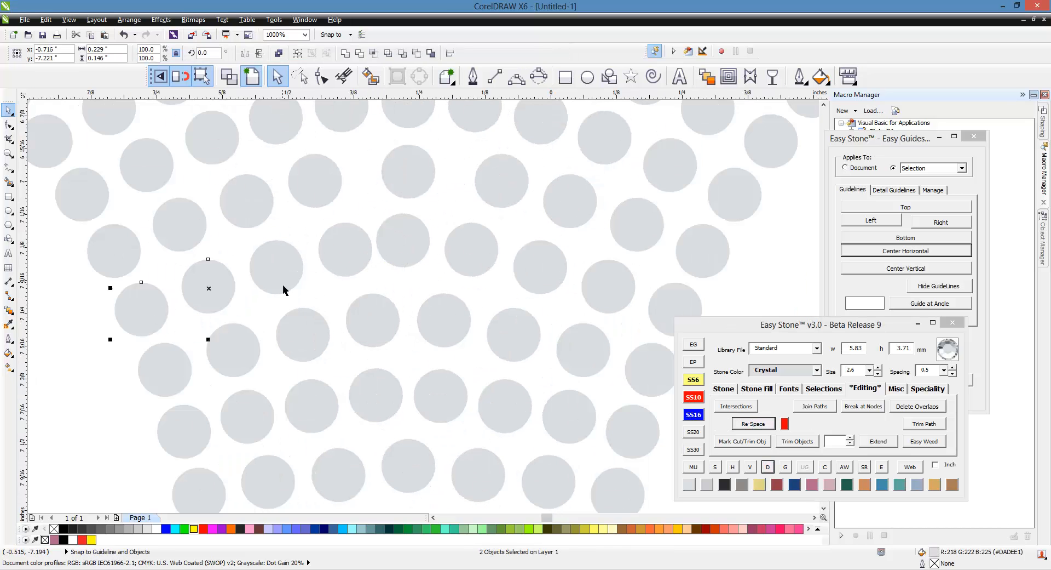
pyautogui.keyDown('shift'); pyautogui.click(345, 258); pyautogui.keyUp('shift')
pyautogui.keyDown('shift'); pyautogui.click(408, 259); pyautogui.keyUp('shift')
pyautogui.keyDown('shift'); pyautogui.click(451, 258); pyautogui.keyUp('shift')
pyautogui.keyDown('shift'); pyautogui.click(532, 268); pyautogui.keyUp('shift')
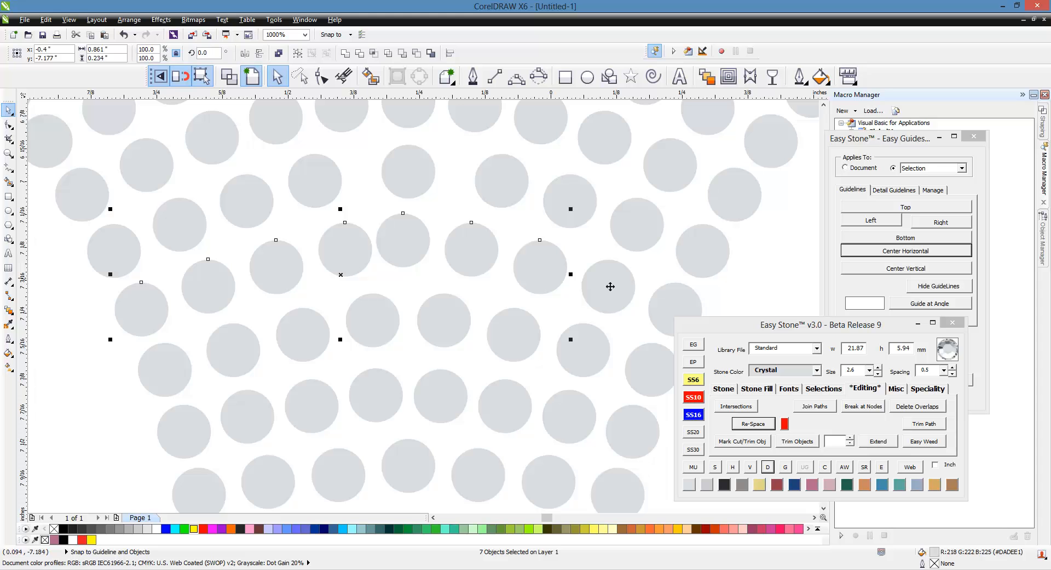
pyautogui.keyDown('shift'); pyautogui.click(610, 287); pyautogui.keyUp('shift')
pyautogui.keyDown('shift'); pyautogui.click(678, 308); pyautogui.keyUp('shift')
pyautogui.click(766, 423)
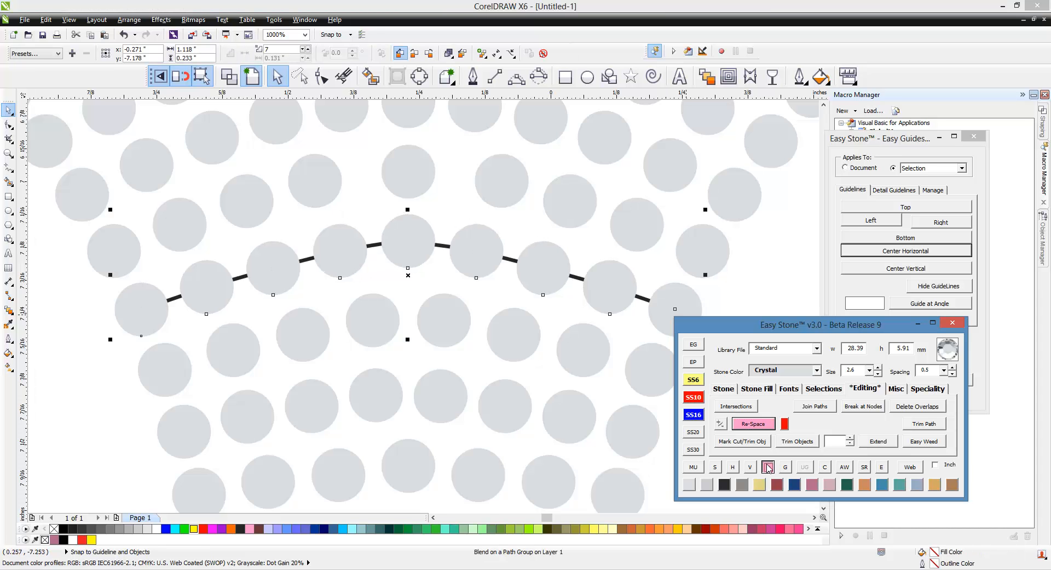
pyautogui.click(564, 349)
pyautogui.scroll(-1, 481, 345)
pyautogui.scroll(2, 447, 236)
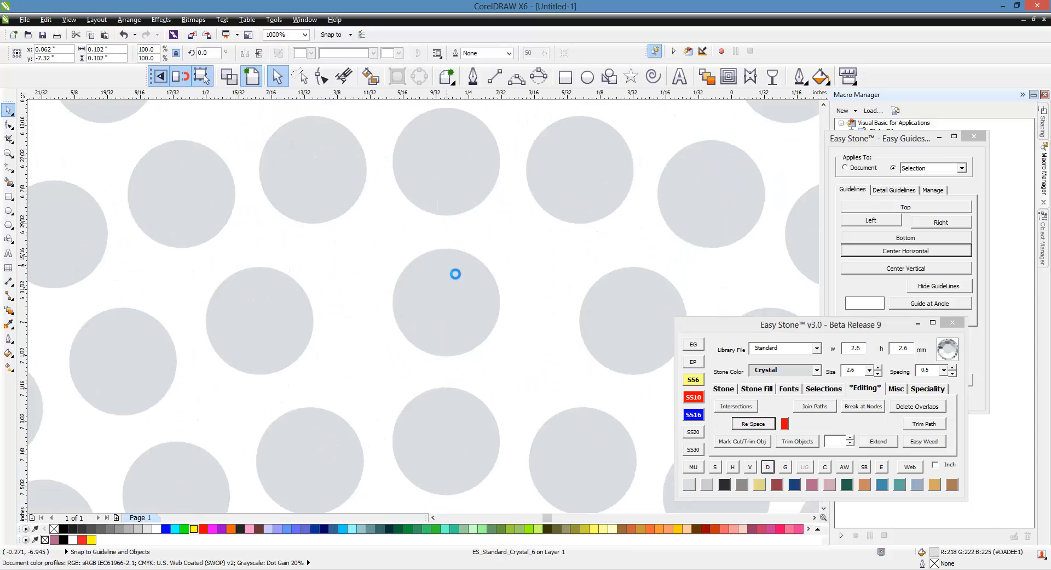
# Fill the gap in the middle of the fan's eighth row from the base with a copied Crystal stone and re-space its ten stones.
pyautogui.moveTo(442, 293); pyautogui.dragTo(504, 285)
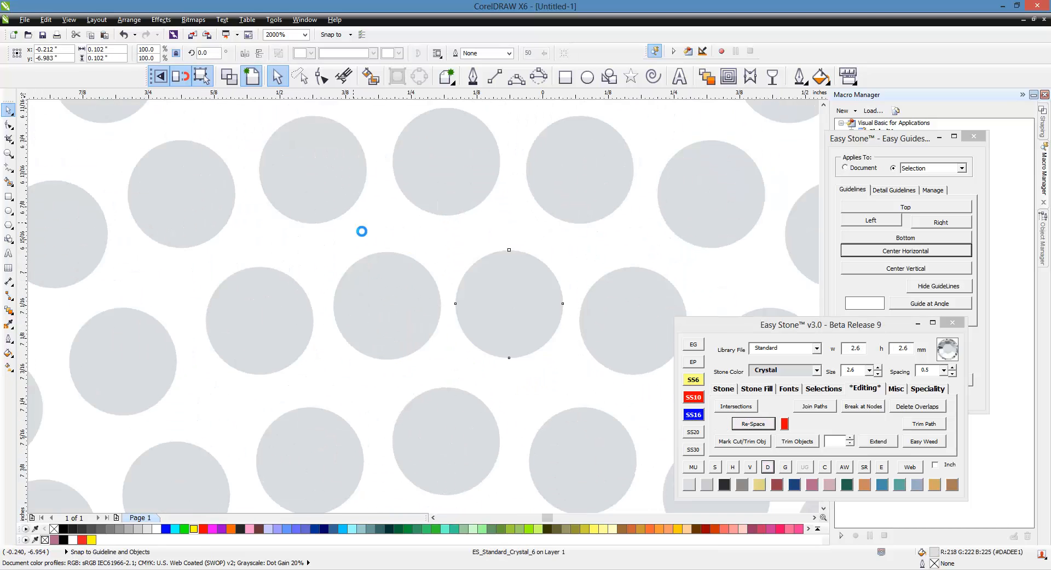
pyautogui.scroll(-1, 359, 230)
pyautogui.click(111, 329)
pyautogui.scroll(-1, 216, 261)
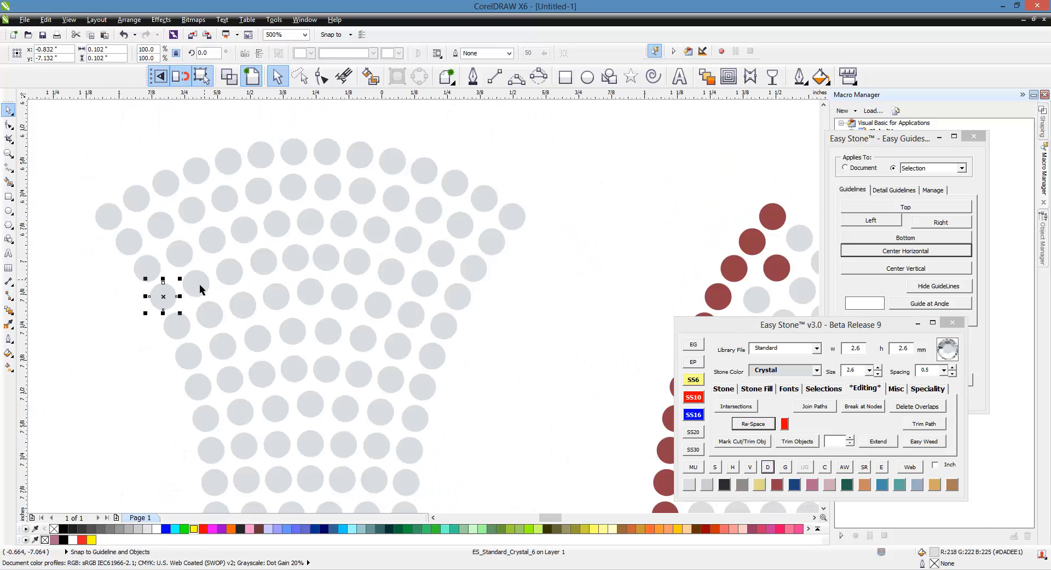
pyautogui.keyDown('shift'); pyautogui.click(196, 283); pyautogui.keyUp('shift')
pyautogui.keyDown('shift'); pyautogui.click(229, 270); pyautogui.keyUp('shift')
pyautogui.keyDown('shift'); pyautogui.click(264, 261); pyautogui.keyUp('shift')
pyautogui.keyDown('shift'); pyautogui.click(296, 257); pyautogui.keyUp('shift')
pyautogui.keyDown('shift'); pyautogui.click(326, 257); pyautogui.keyUp('shift')
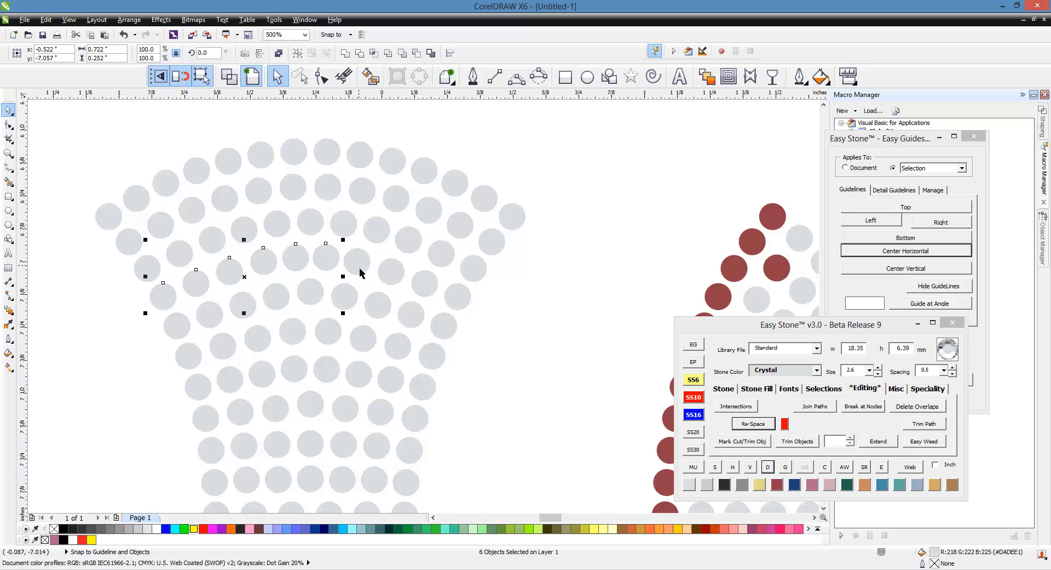
pyautogui.keyDown('shift'); pyautogui.click(362, 273); pyautogui.keyUp('shift')
pyautogui.keyDown('shift'); pyautogui.click(391, 272); pyautogui.keyUp('shift')
pyautogui.keyDown('shift'); pyautogui.click(424, 285); pyautogui.keyUp('shift')
pyautogui.keyDown('shift'); pyautogui.click(458, 297); pyautogui.keyUp('shift')
pyautogui.click(754, 425)
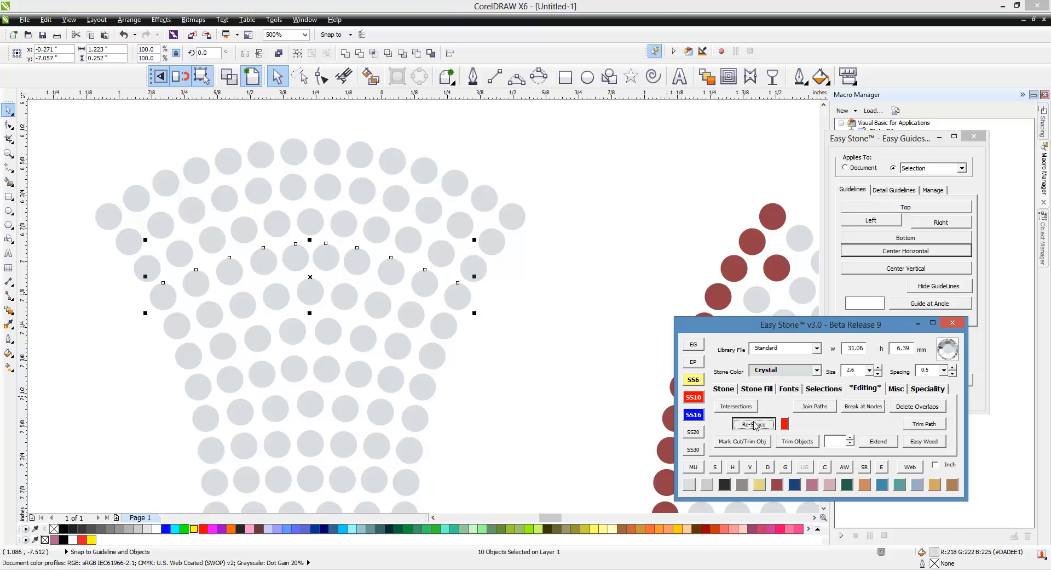
pyautogui.click(768, 468)
pyautogui.click(575, 334)
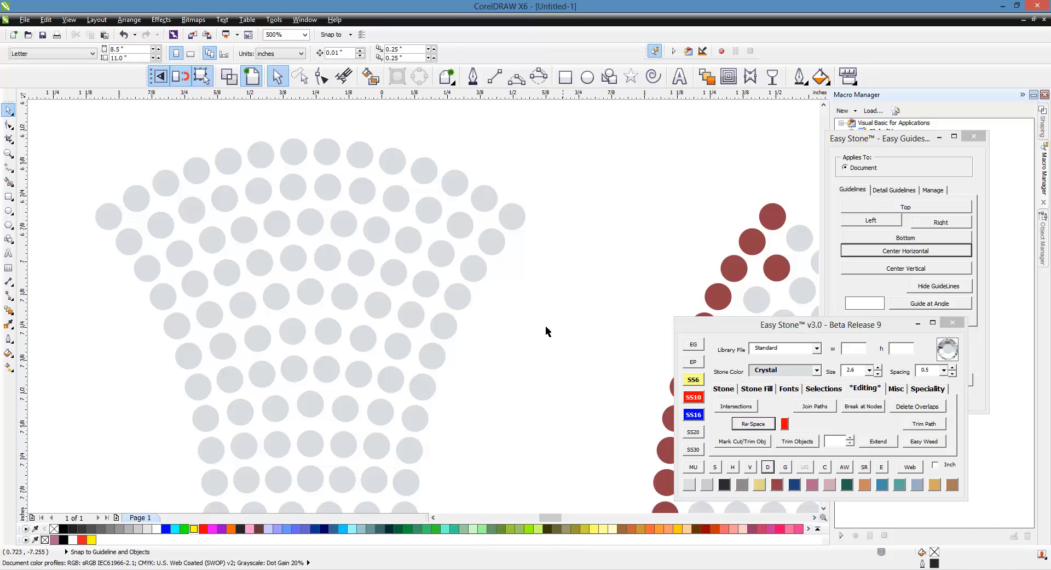
# Recolour five alternating stones just inside the fan's right edge to Lt Siam as stitch marks.
pyautogui.scroll(-2, 387, 227)
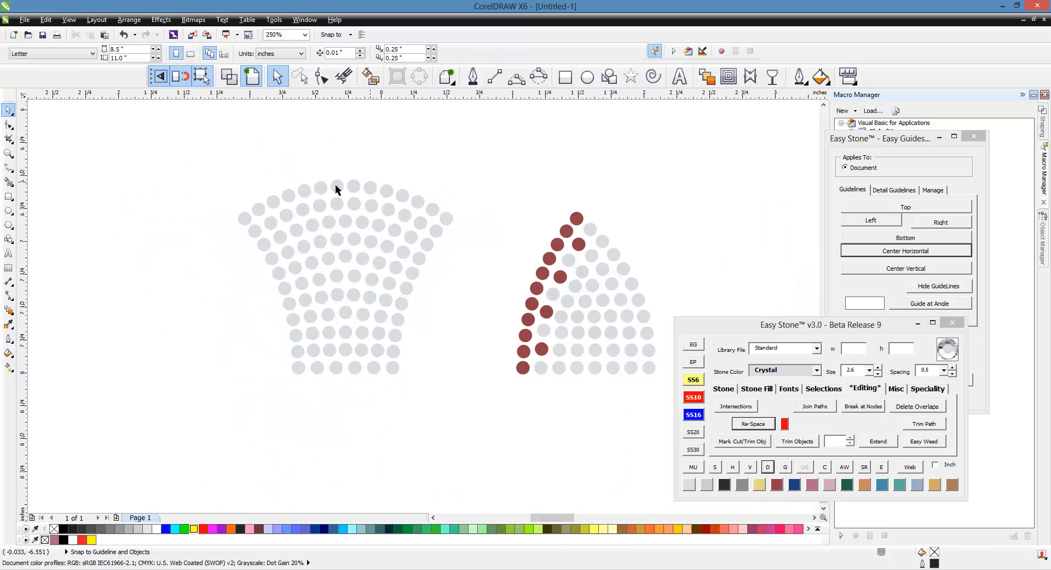
pyautogui.scroll(2, 451, 274)
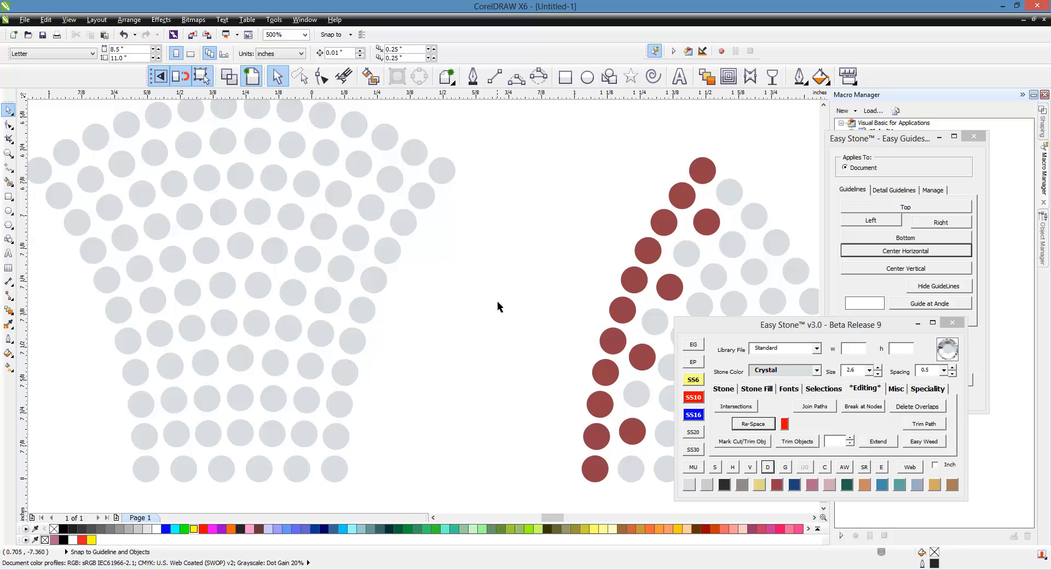
pyautogui.click(397, 190)
pyautogui.keyDown('shift'); pyautogui.click(358, 236); pyautogui.keyUp('shift')
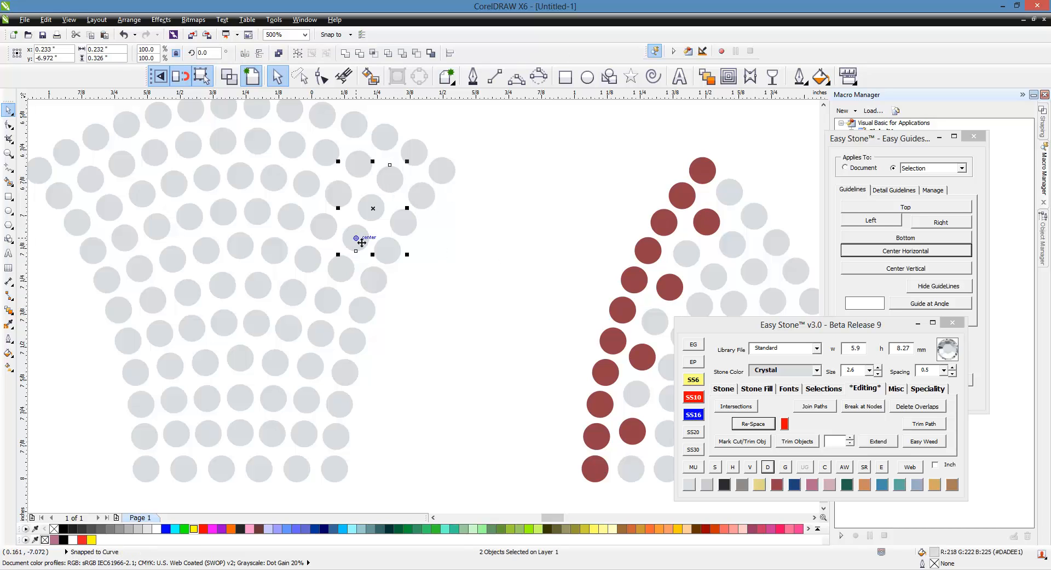
pyautogui.keyDown('shift'); pyautogui.click(329, 299); pyautogui.keyUp('shift')
pyautogui.keyDown('shift'); pyautogui.click(312, 373); pyautogui.keyUp('shift')
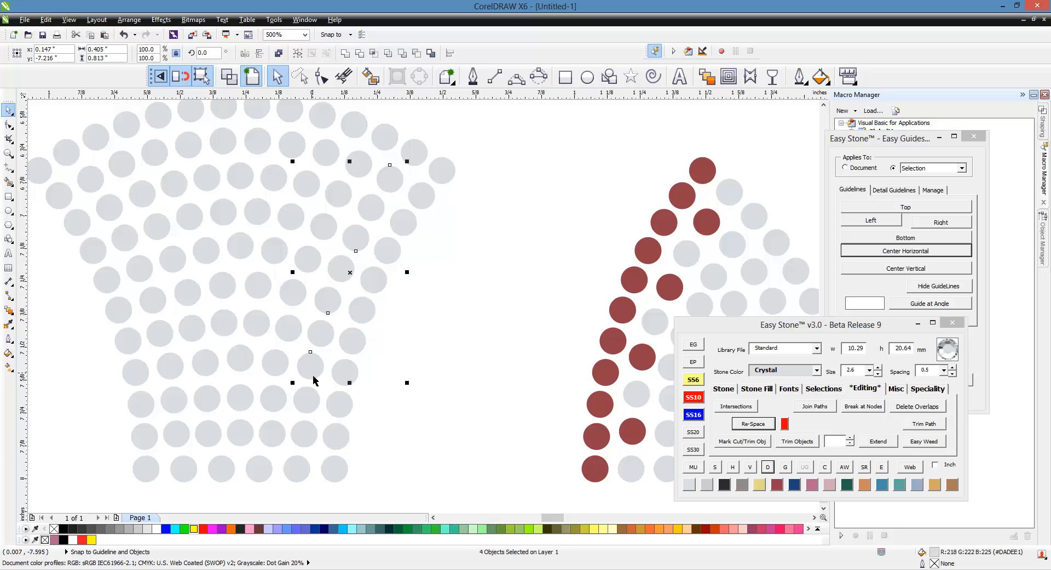
pyautogui.keyDown('shift'); pyautogui.click(310, 443); pyautogui.keyUp('shift')
pyautogui.click(777, 484)
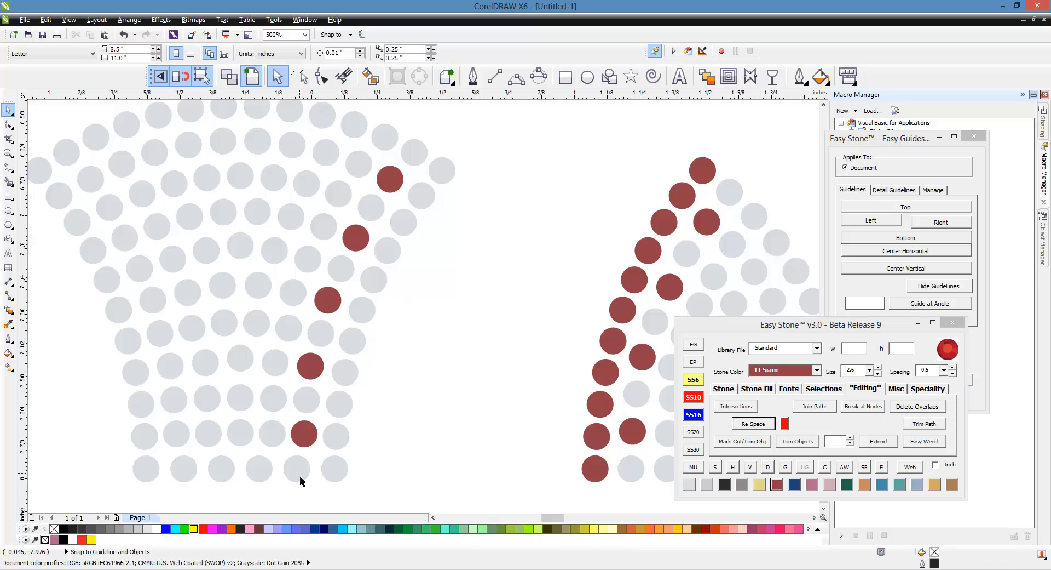
pyautogui.scroll(-3, 481, 290)
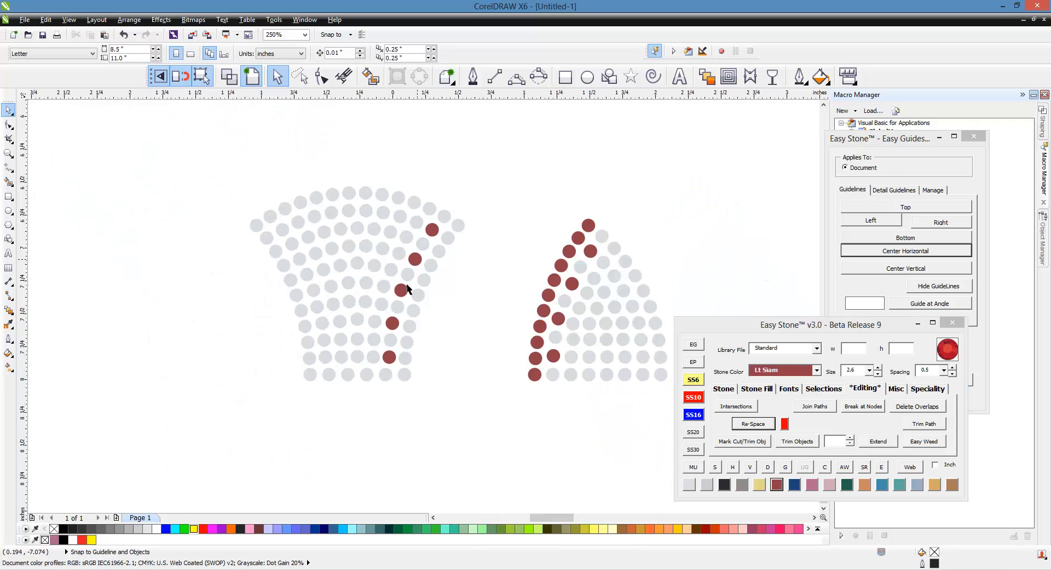
pyautogui.moveTo(200, 135); pyautogui.dragTo(468, 409)
pyautogui.scroll(3, 553, 255)
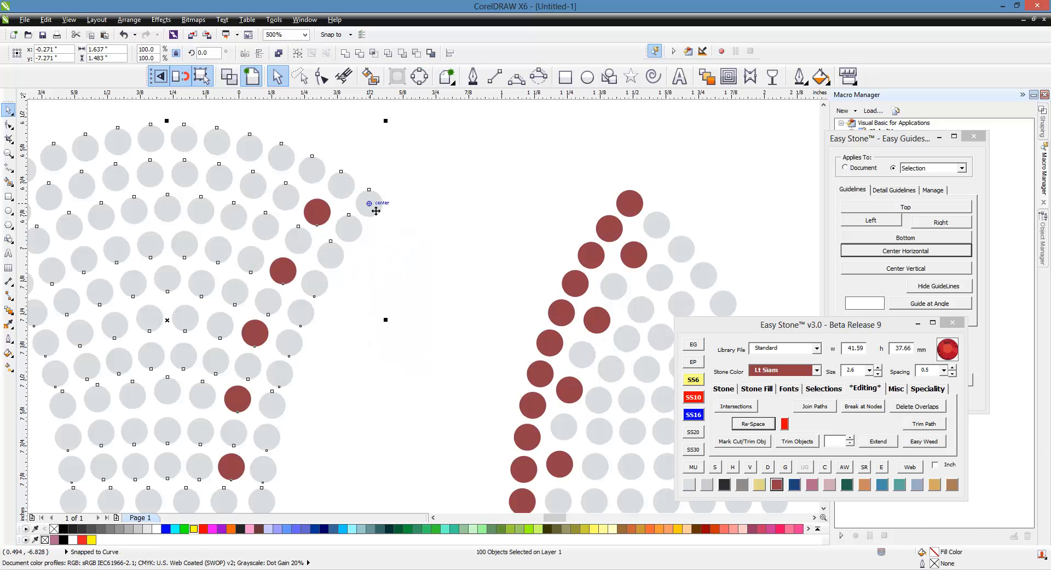
pyautogui.click(488, 206)
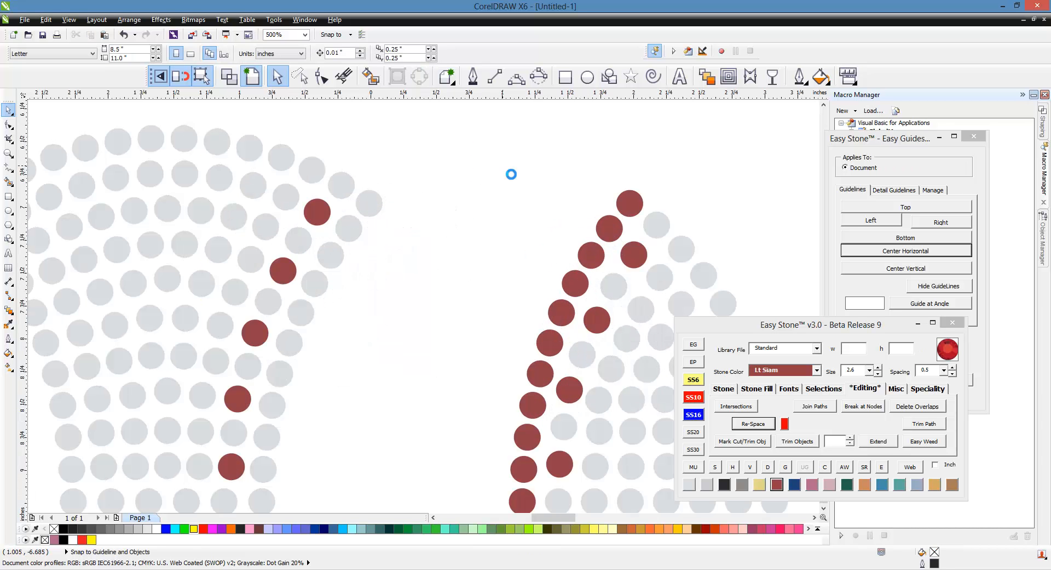
# Copy the stone wedge, mirror the copy horizontally and snap it onto the fan's left edge.
pyautogui.scroll(-3, 511, 171)
pyautogui.moveTo(715, 196); pyautogui.dragTo(464, 379)
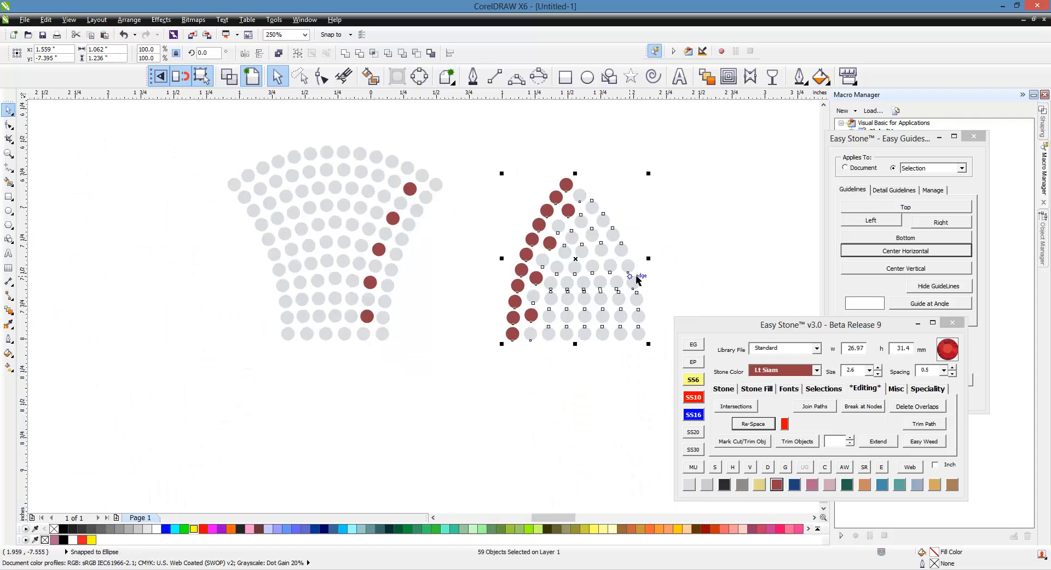
pyautogui.scroll(-1, 639, 277)
pyautogui.moveTo(639, 277); pyautogui.dragTo(387, 277)
pyautogui.click(254, 56)
pyautogui.scroll(1, 327, 214)
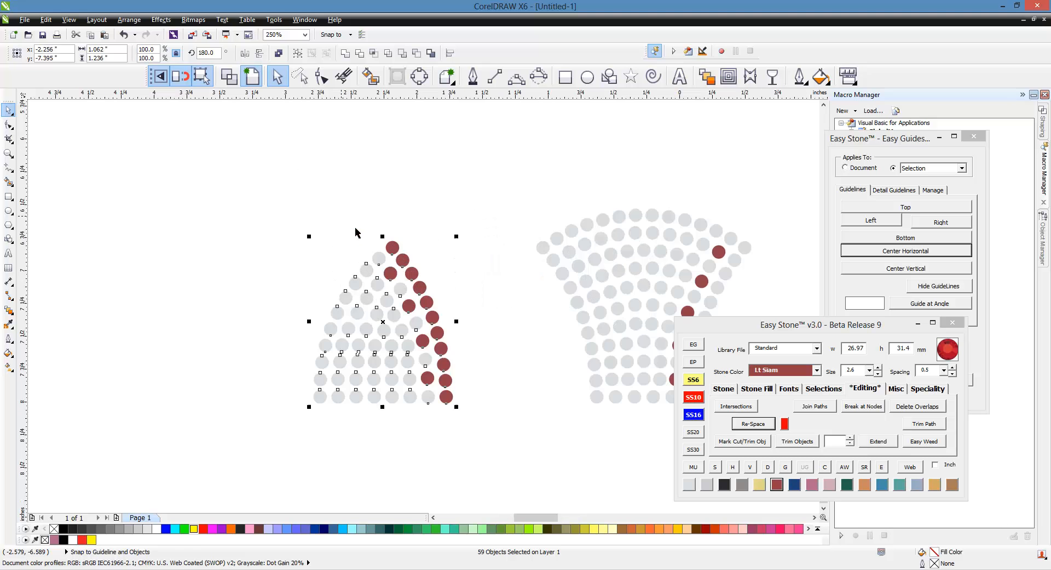
pyautogui.moveTo(464, 256); pyautogui.dragTo(541, 240)
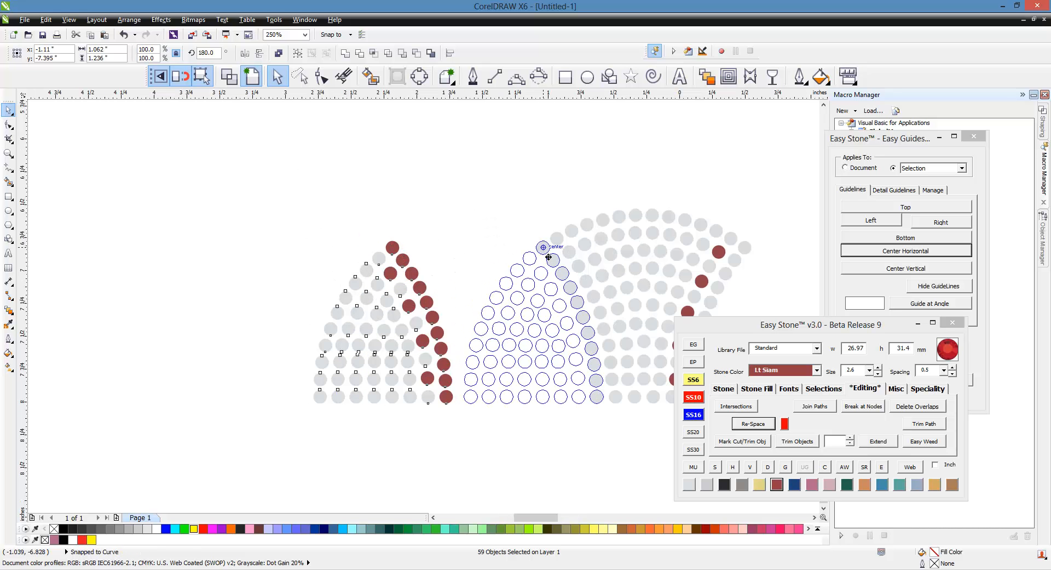
# Move the original stone wedge onto the fan's right edge, snapping its peak stone onto the fan's upper corner stone.
pyautogui.scroll(-1, 544, 243)
pyautogui.scroll(1, 502, 237)
pyautogui.scroll(-1, 548, 235)
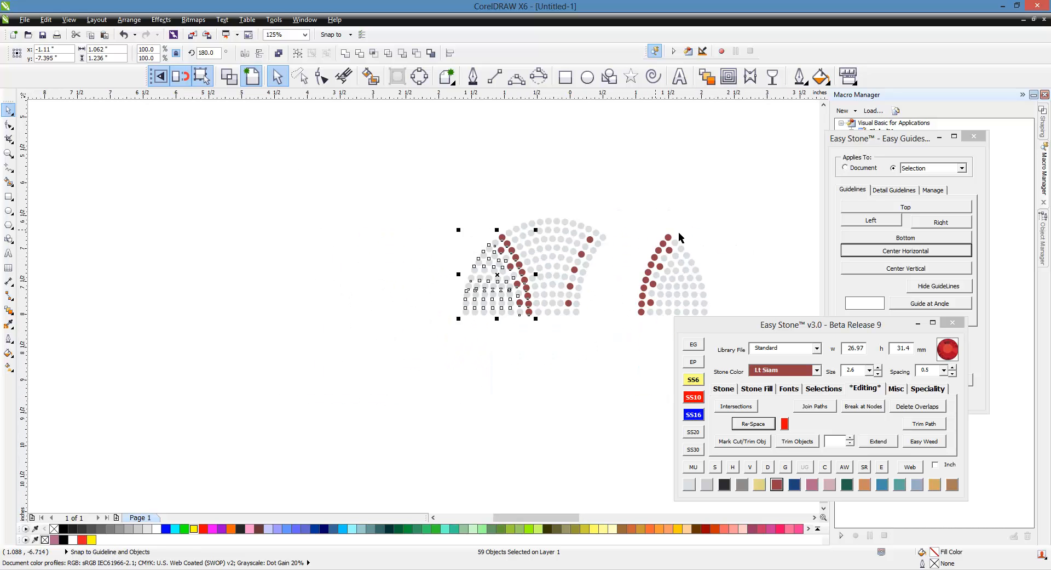
pyautogui.moveTo(754, 219); pyautogui.dragTo(630, 329)
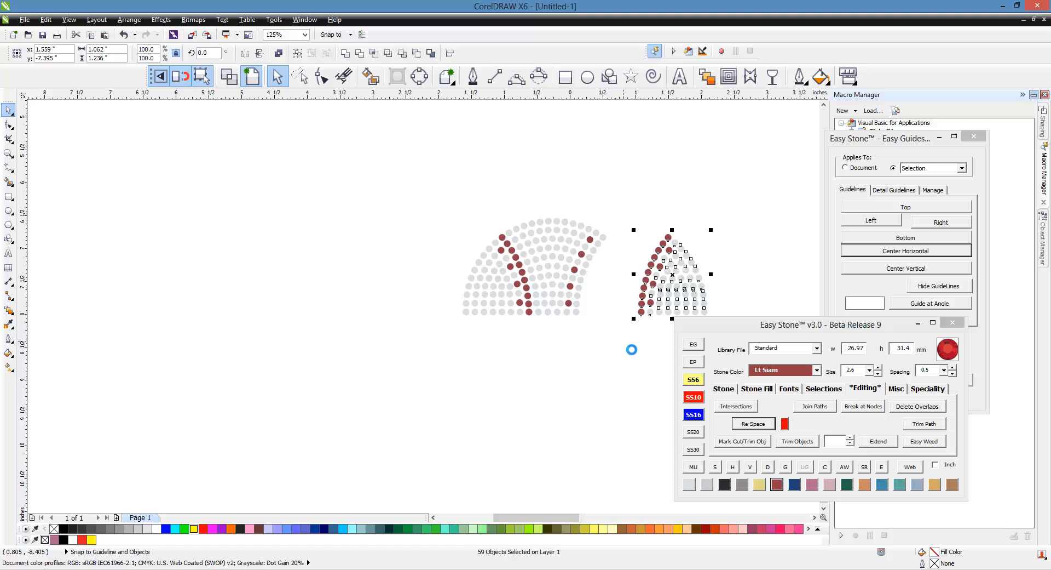
pyautogui.scroll(4, 647, 246)
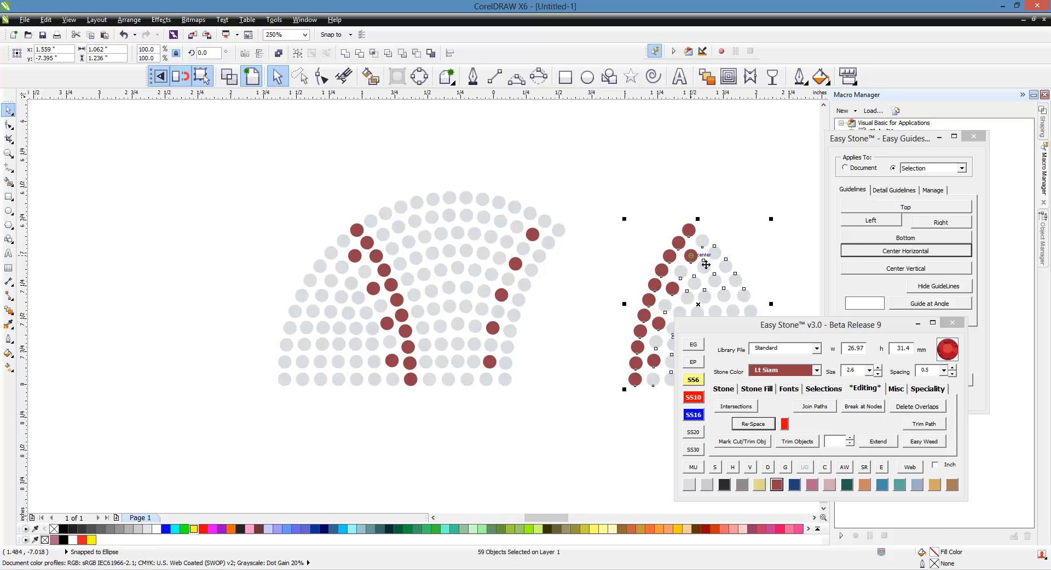
pyautogui.moveTo(443, 226); pyautogui.dragTo(412, 208)
pyautogui.scroll(-2, 551, 194)
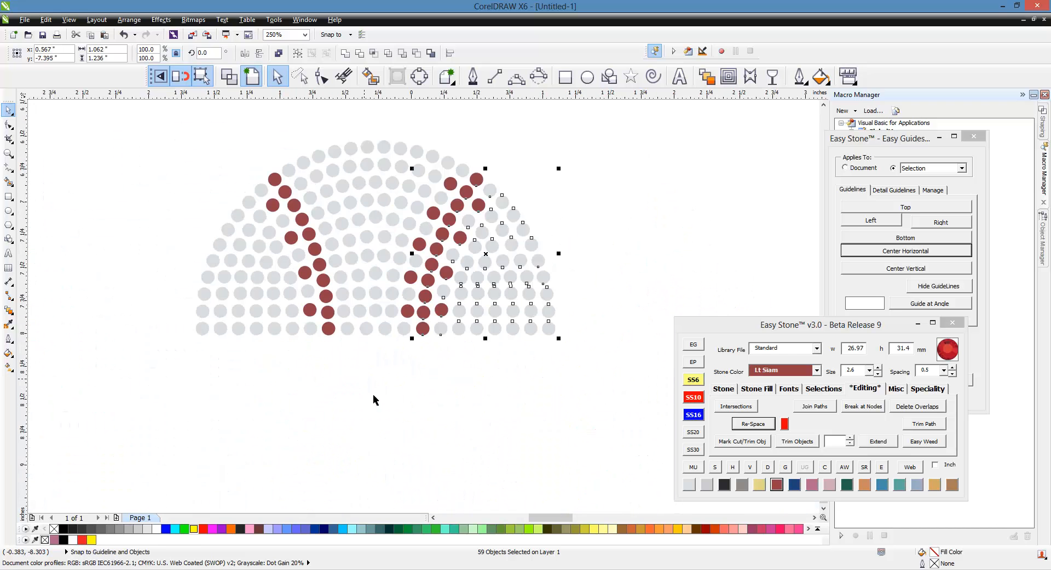
pyautogui.press('Escape')
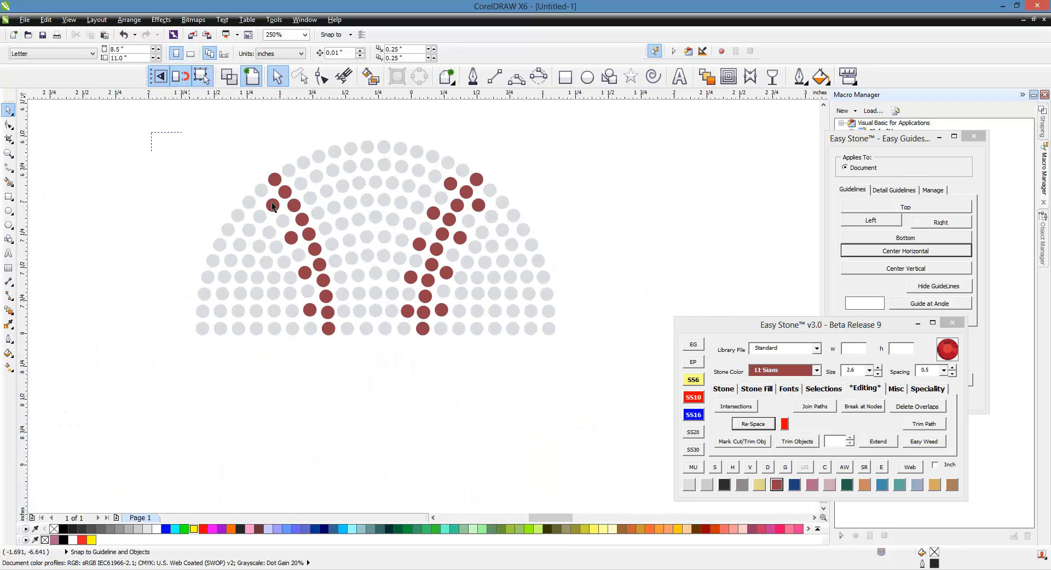
# Remove the overlapping duplicate stones from the whole assembled half circle.
pyautogui.moveTo(273, 205); pyautogui.dragTo(630, 381)
pyautogui.click(825, 468)
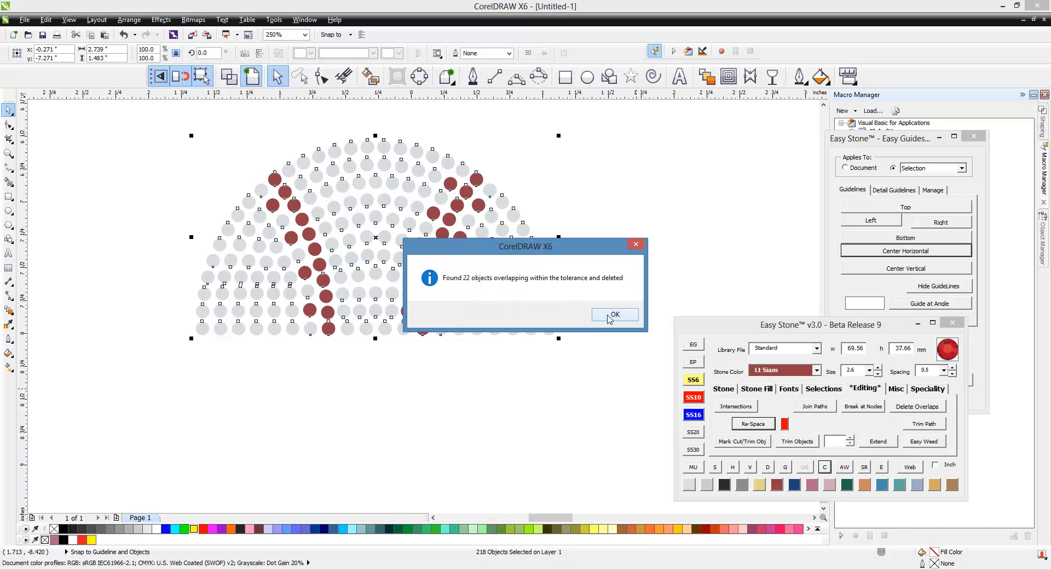
pyautogui.click(612, 318)
# Recolour five alternating stones on the inner side of the left red seam to Lt Siam.
pyautogui.scroll(2, 356, 210)
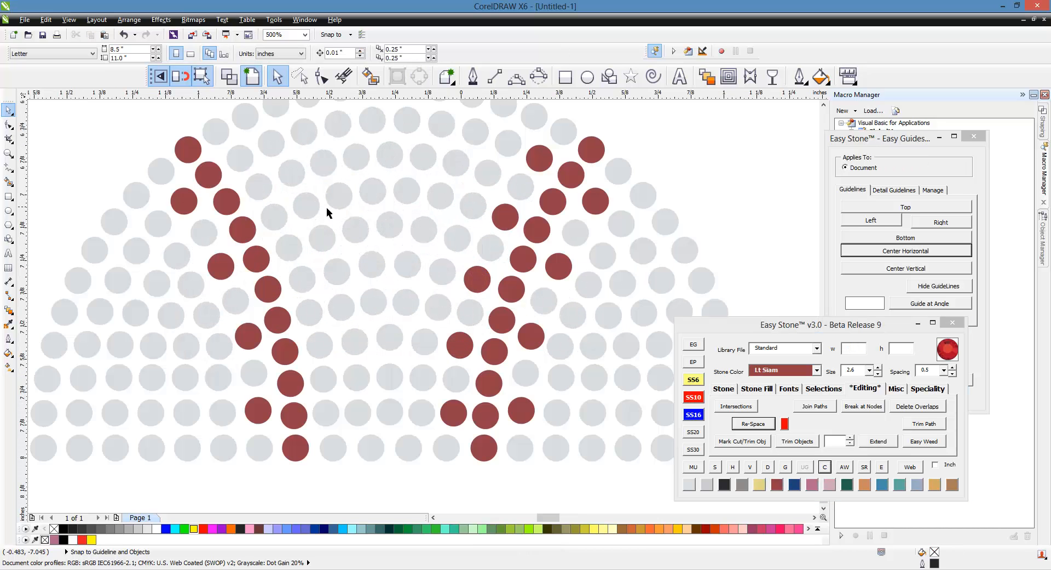
pyautogui.click(239, 165)
pyautogui.keyDown('shift'); pyautogui.click(278, 225); pyautogui.keyUp('shift')
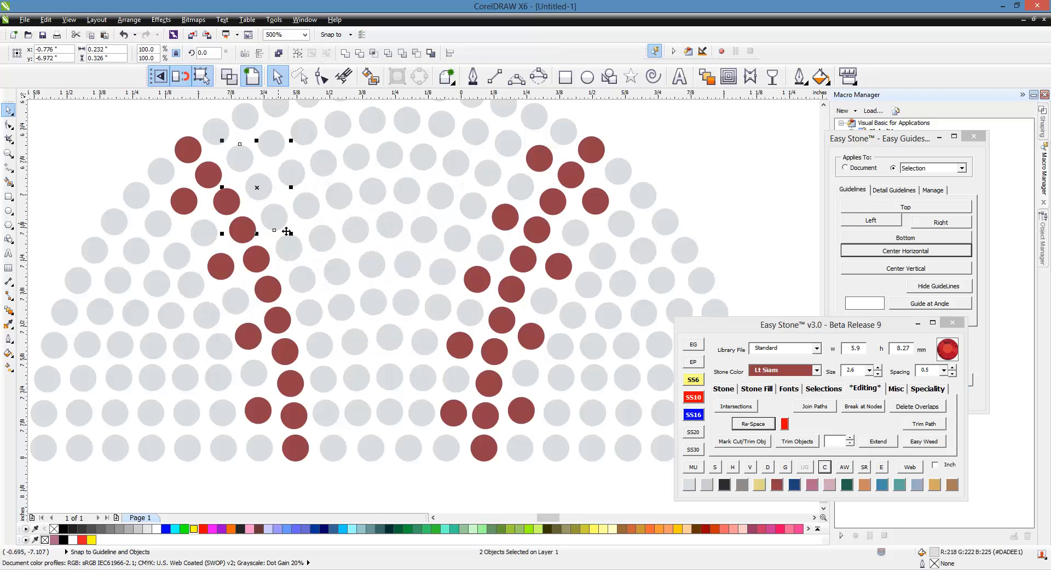
pyautogui.keyDown('shift'); pyautogui.click(304, 280); pyautogui.keyUp('shift')
pyautogui.keyDown('shift'); pyautogui.click(333, 415); pyautogui.keyUp('shift')
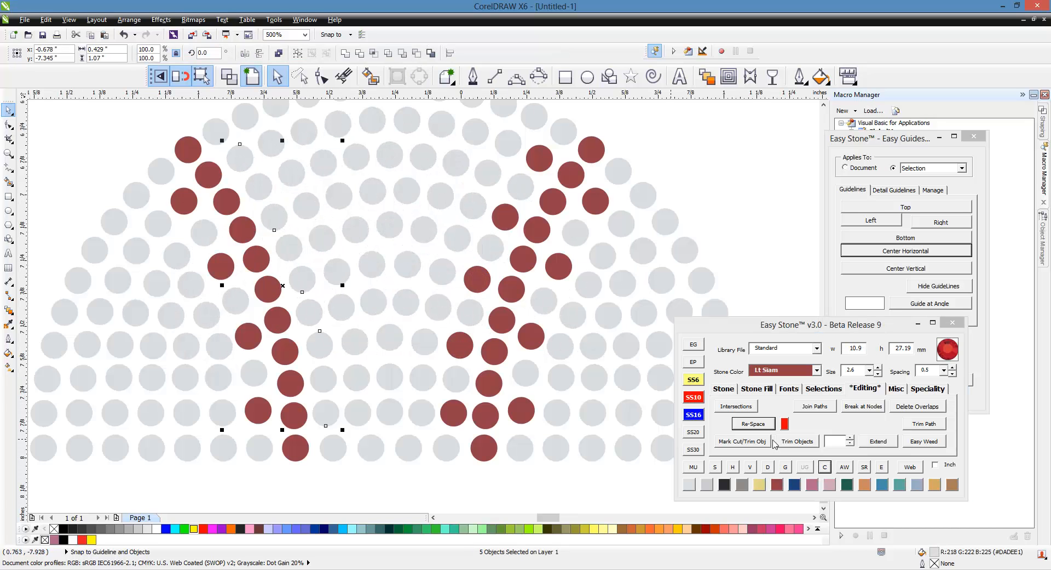
pyautogui.click(778, 484)
pyautogui.click(728, 204)
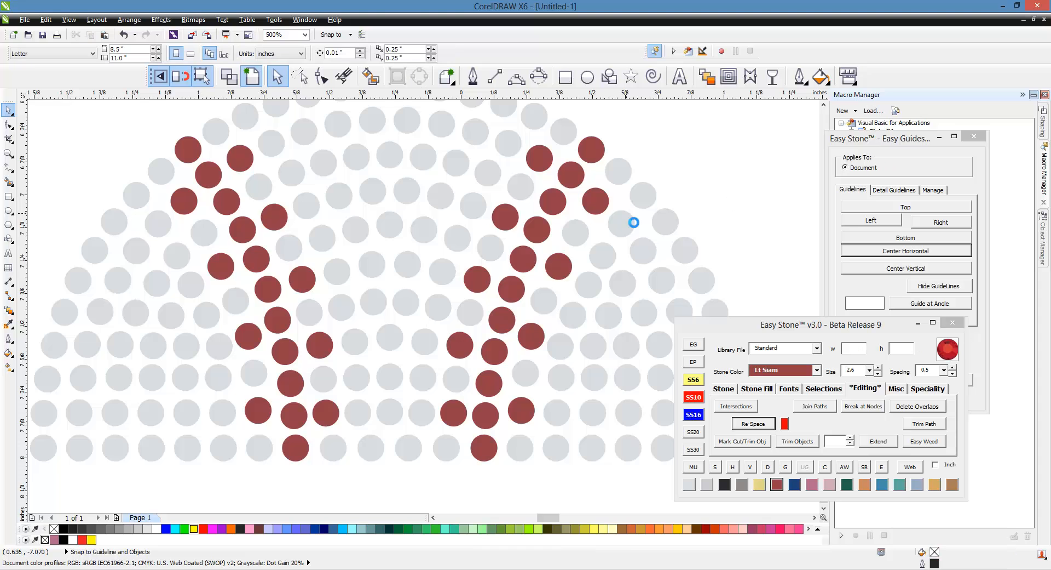
# Copy the pink-stone LOVE design with its black background into the empty area below the assembled half circle.
pyautogui.scroll(-10, 390, 272)
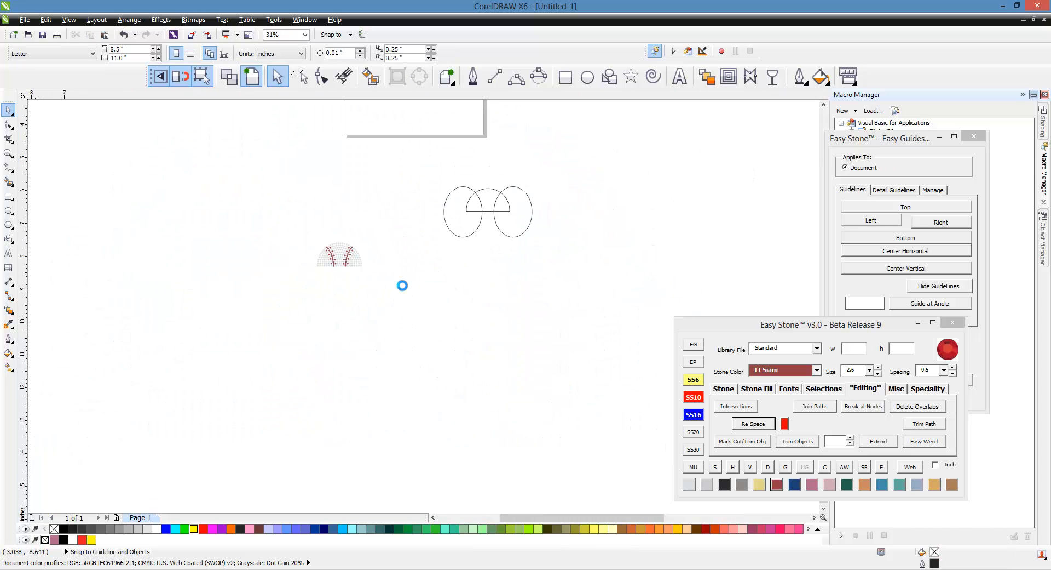
pyautogui.scroll(-2, 267, 206)
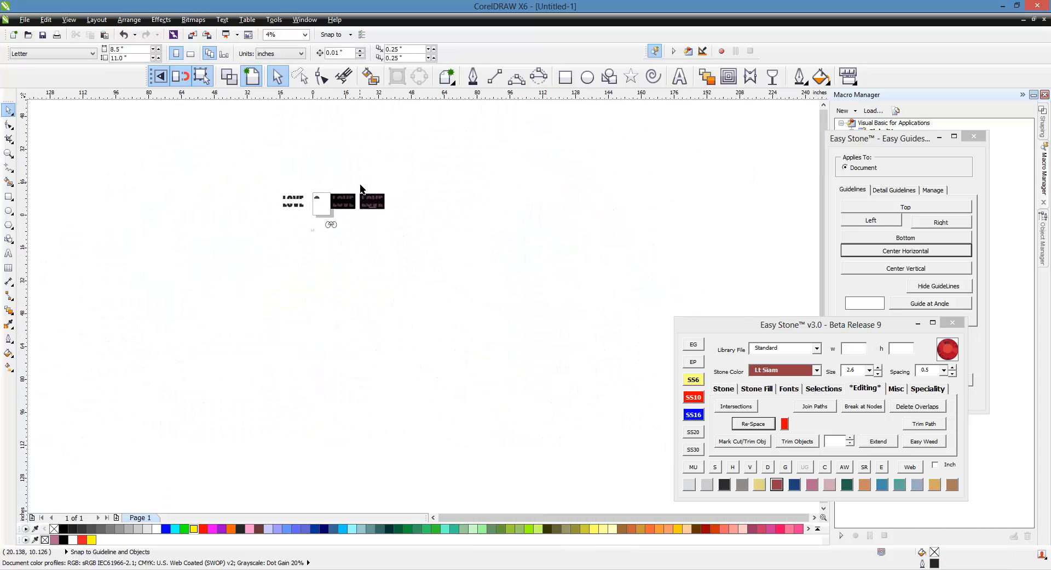
pyautogui.scroll(2, 281, 135)
pyautogui.moveTo(281, 135); pyautogui.dragTo(507, 284)
pyautogui.scroll(-2, 462, 182)
pyautogui.moveTo(462, 182); pyautogui.dragTo(325, 360)
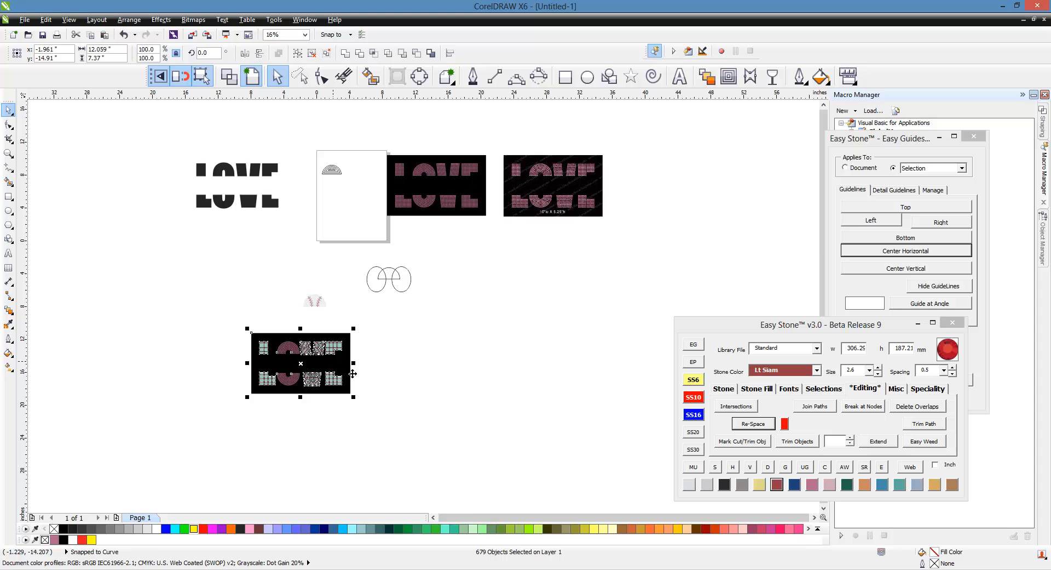
pyautogui.click(303, 423)
# Delete the black background rectangle behind the copied LOVE design.
pyautogui.scroll(4, 286, 372)
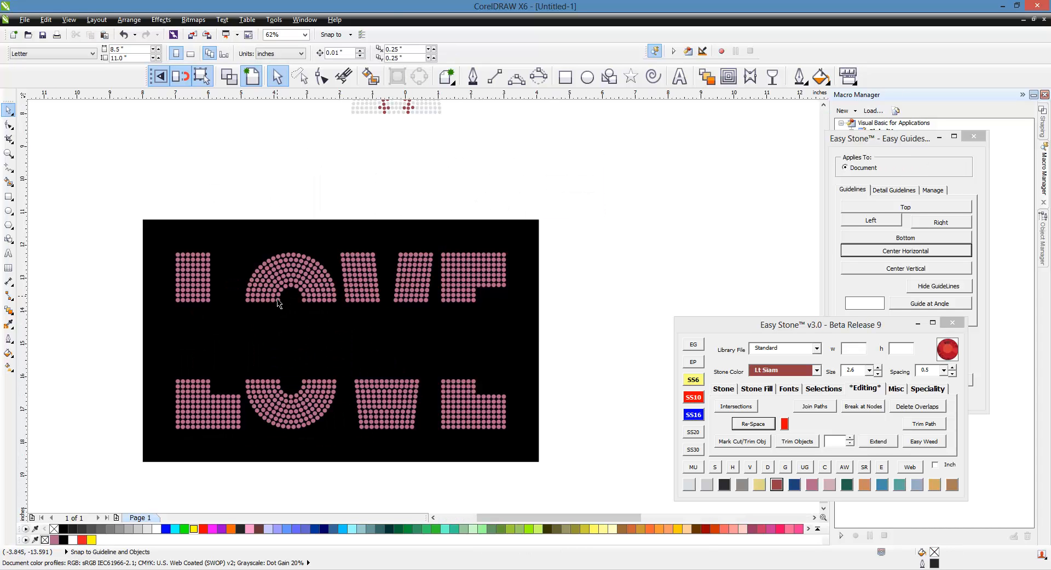
pyautogui.click(255, 257)
pyautogui.press('Delete')
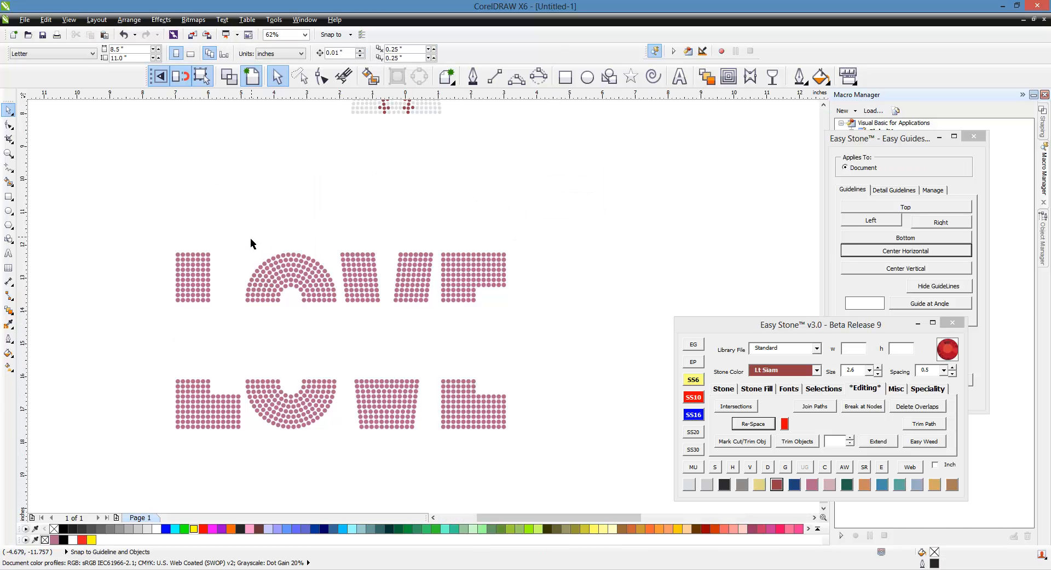
# Examine the upper and lower half-circle O stone groups in the copied LOVE design.
pyautogui.moveTo(232, 226); pyautogui.dragTo(341, 333)
pyautogui.scroll(2, 211, 242)
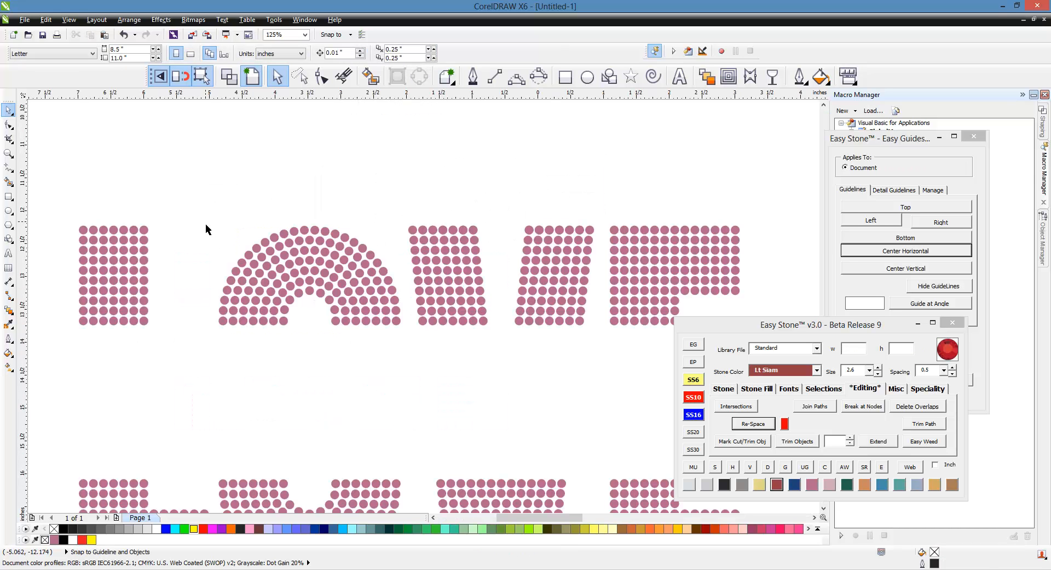
pyautogui.moveTo(191, 202); pyautogui.dragTo(405, 346)
pyautogui.scroll(-2, 410, 186)
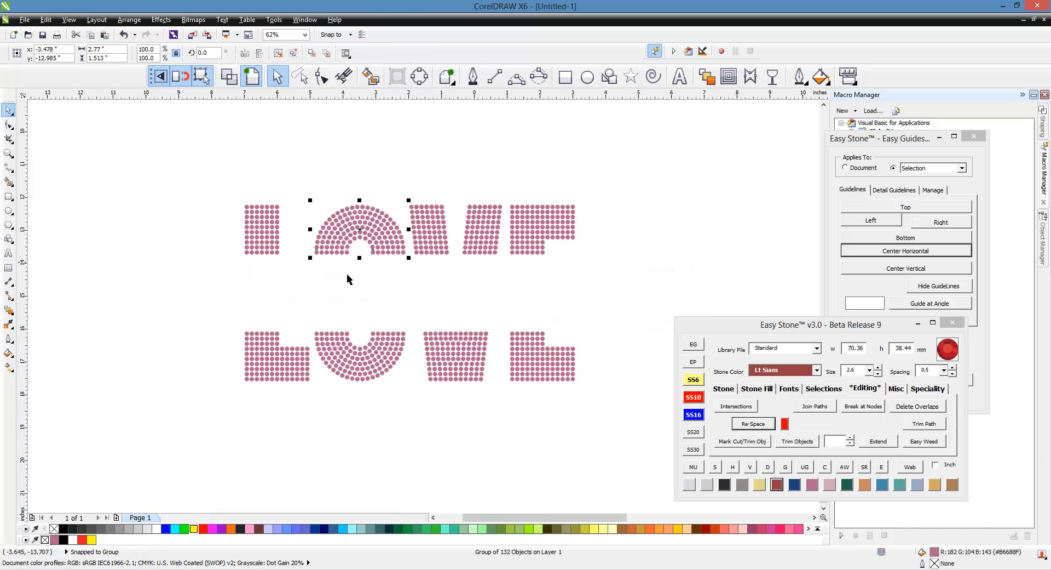
pyautogui.click(347, 274)
pyautogui.click(366, 370)
pyautogui.scroll(1, 358, 359)
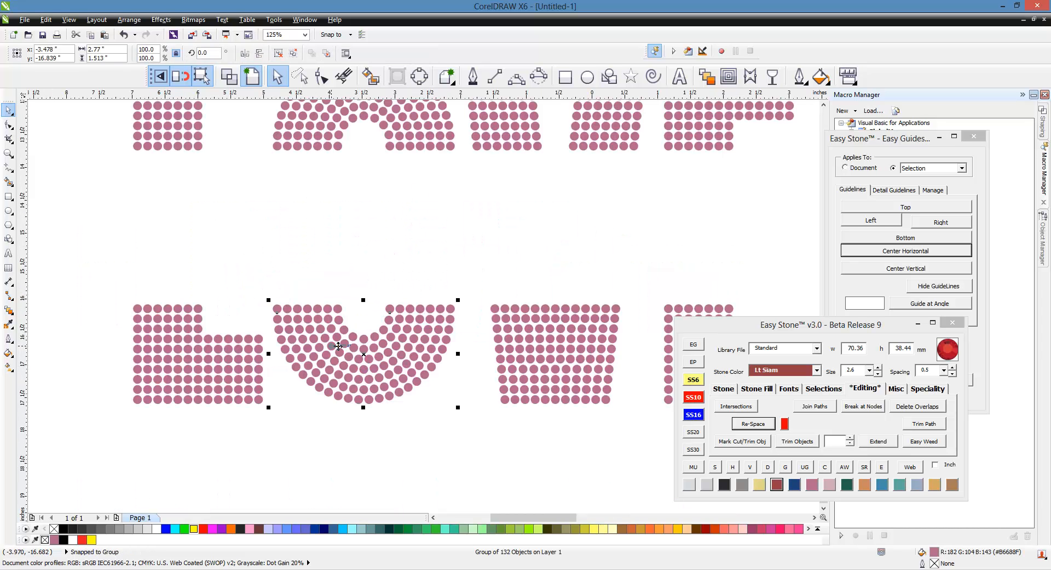
pyautogui.click(343, 250)
pyautogui.scroll(-1, 355, 320)
pyautogui.scroll(-1, 376, 199)
pyautogui.scroll(1, 390, 127)
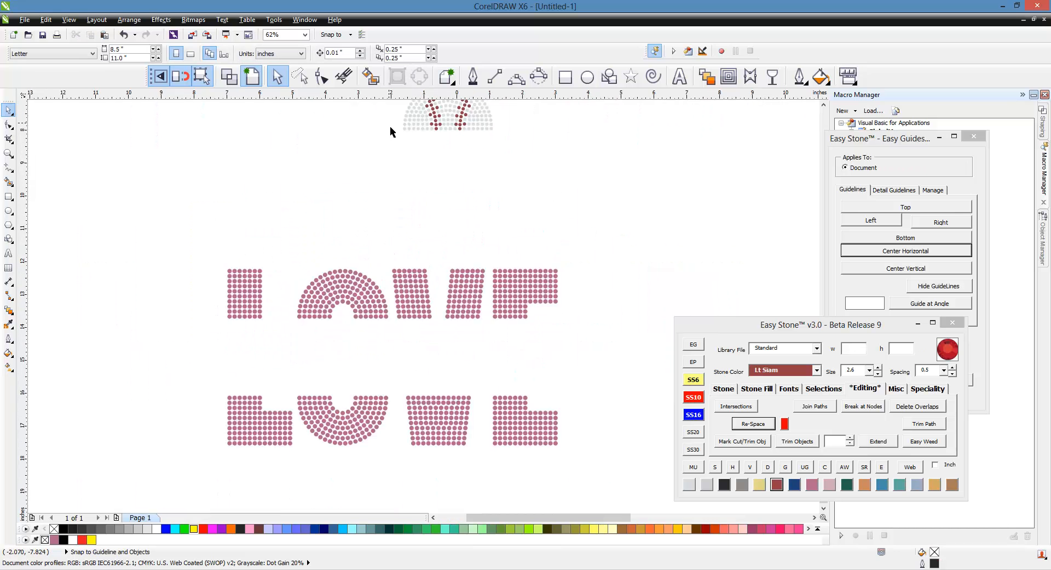
# Group the stones of the baseball half circle and place a vertically mirrored copy below the lower half of the LOVE design.
pyautogui.scroll(-1, 430, 283)
pyautogui.scroll(1, 440, 215)
pyautogui.moveTo(370, 140); pyautogui.dragTo(524, 233)
pyautogui.hotkey('ctrl', 'g')
pyautogui.scroll(-1, 493, 191)
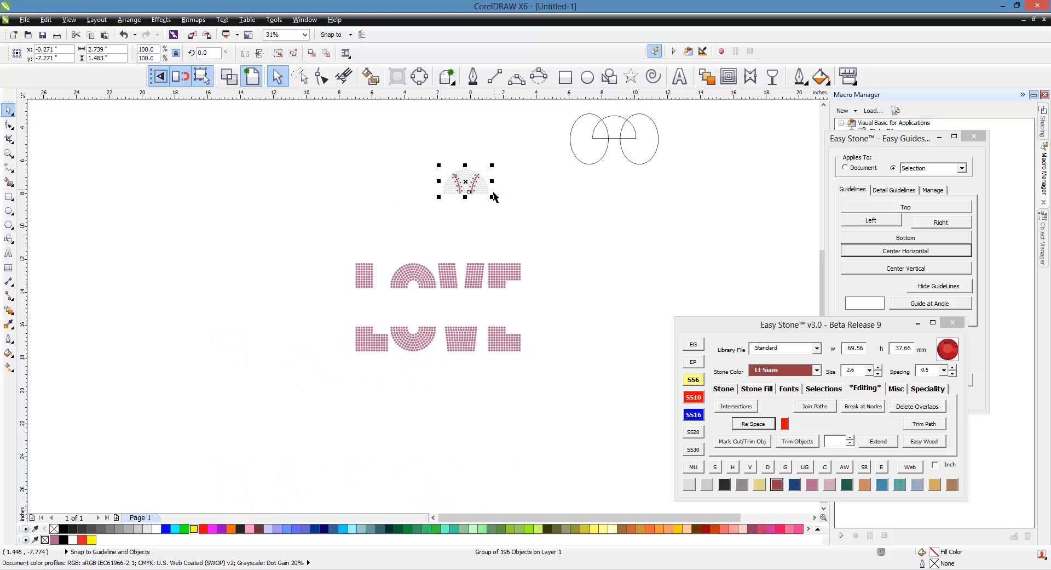
pyautogui.moveTo(469, 188); pyautogui.dragTo(423, 388)
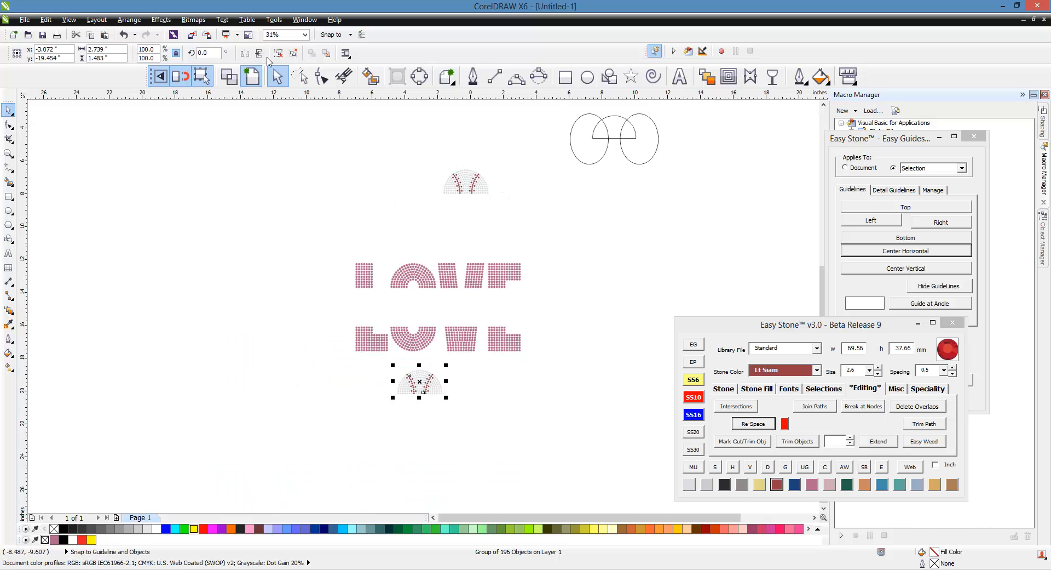
pyautogui.scroll(4, 419, 410)
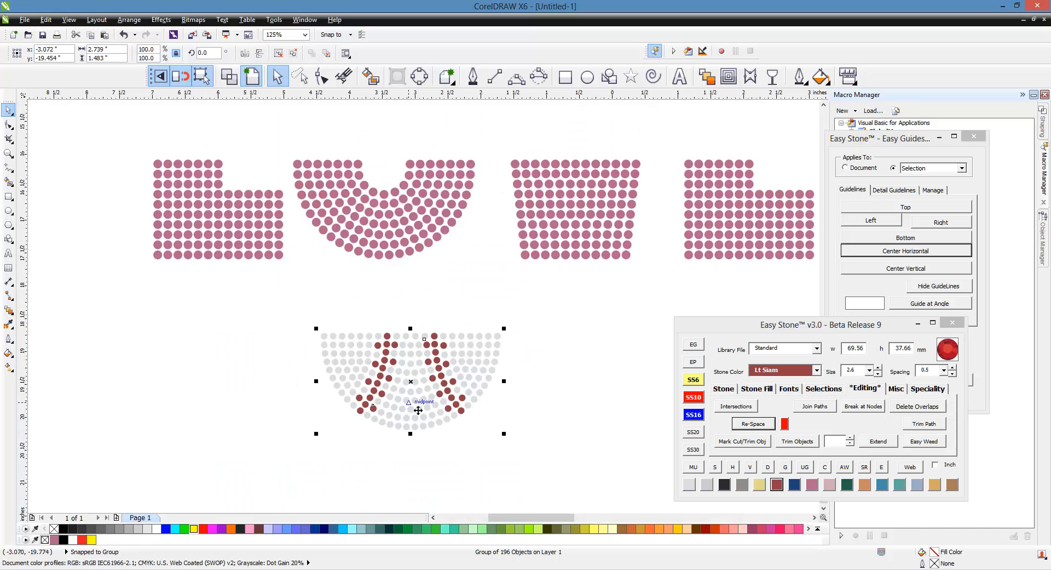
# Center the mirrored baseball half on the lower pink O half horizontally and vertically, and delete the pink O group.
pyautogui.keyDown('shift'); pyautogui.click(392, 259); pyautogui.keyUp('shift')
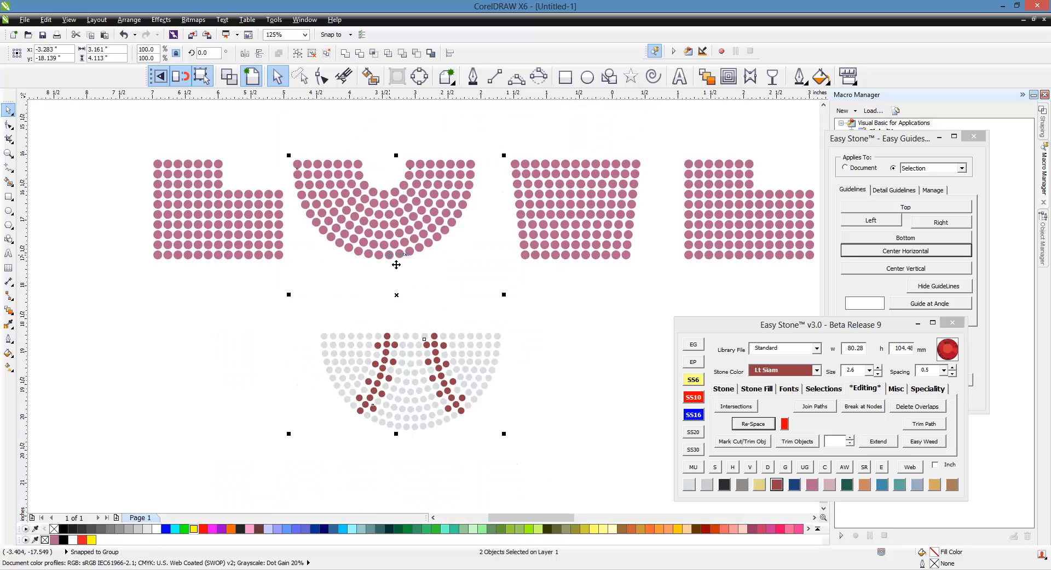
pyautogui.press('e')
pyautogui.press('c')
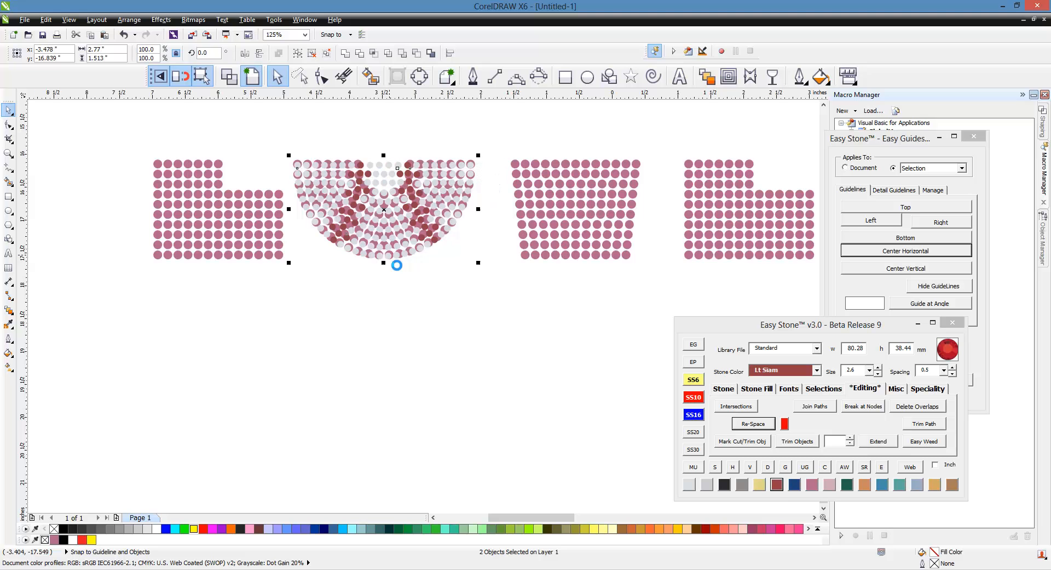
pyautogui.click(412, 332)
pyautogui.scroll(5, 287, 188)
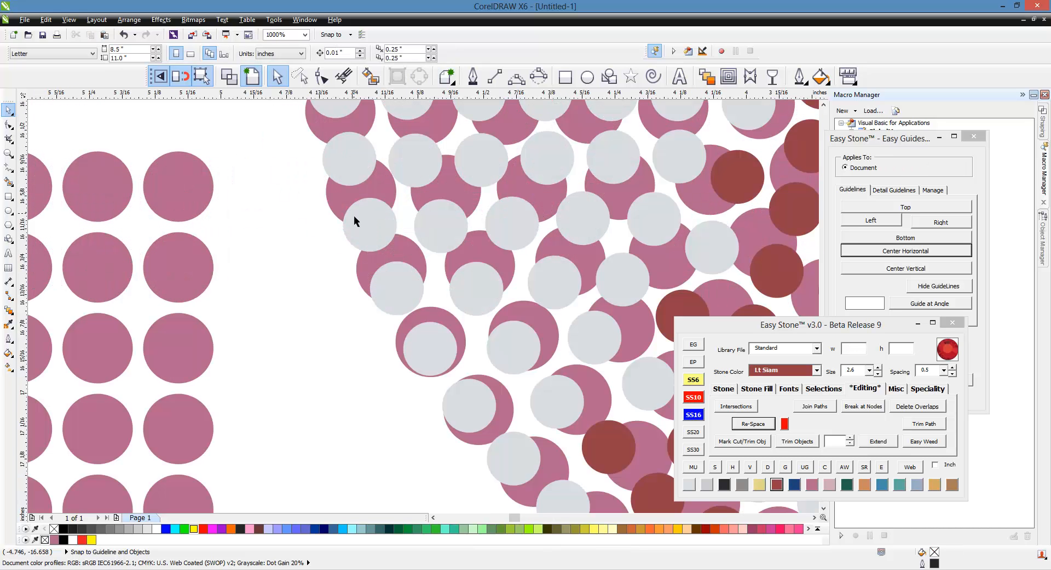
pyautogui.click(335, 201)
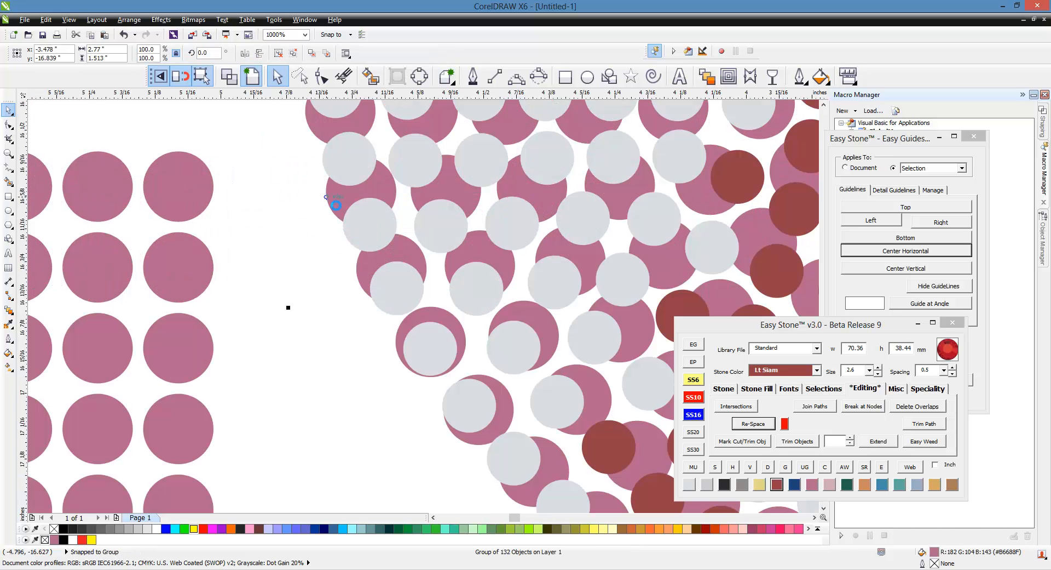
pyautogui.scroll(-5, 329, 230)
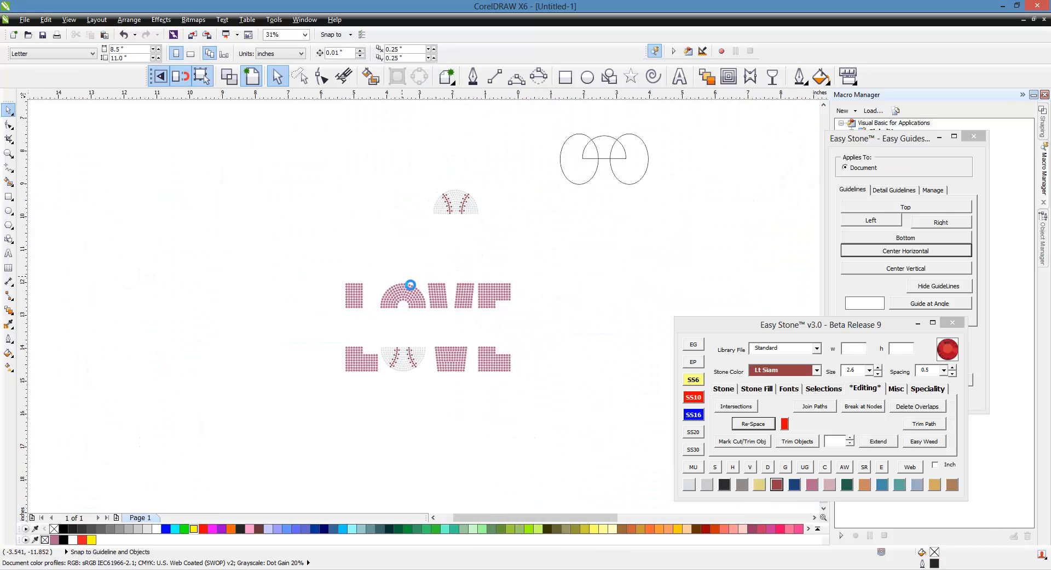
# Align the upright baseball half to the upper pink O half by bottom edges and vertical centerline.
pyautogui.scroll(2, 406, 281)
pyautogui.click(507, 145)
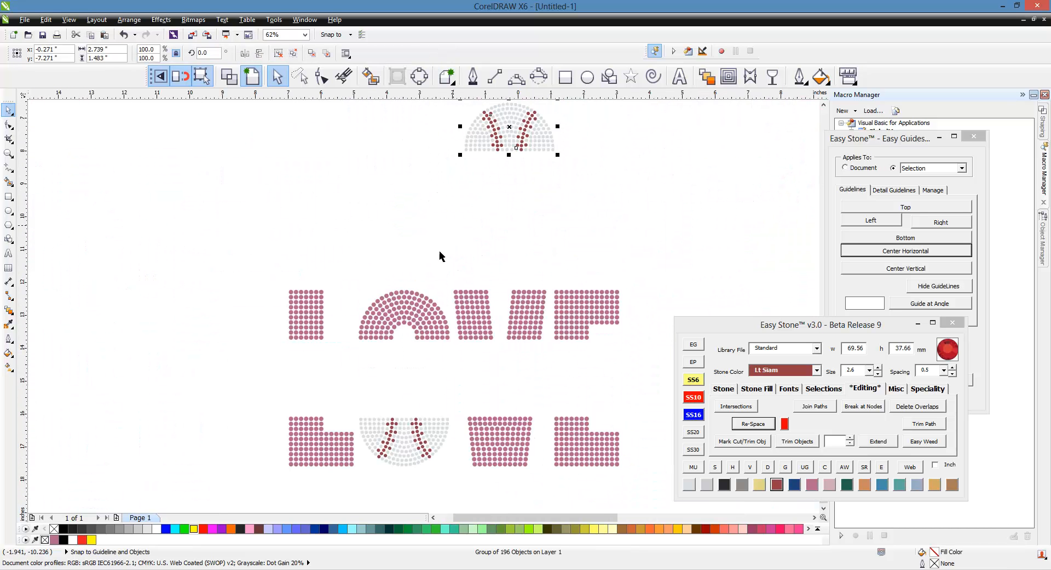
pyautogui.keyDown('shift'); pyautogui.click(412, 307); pyautogui.keyUp('shift')
pyautogui.press('b')
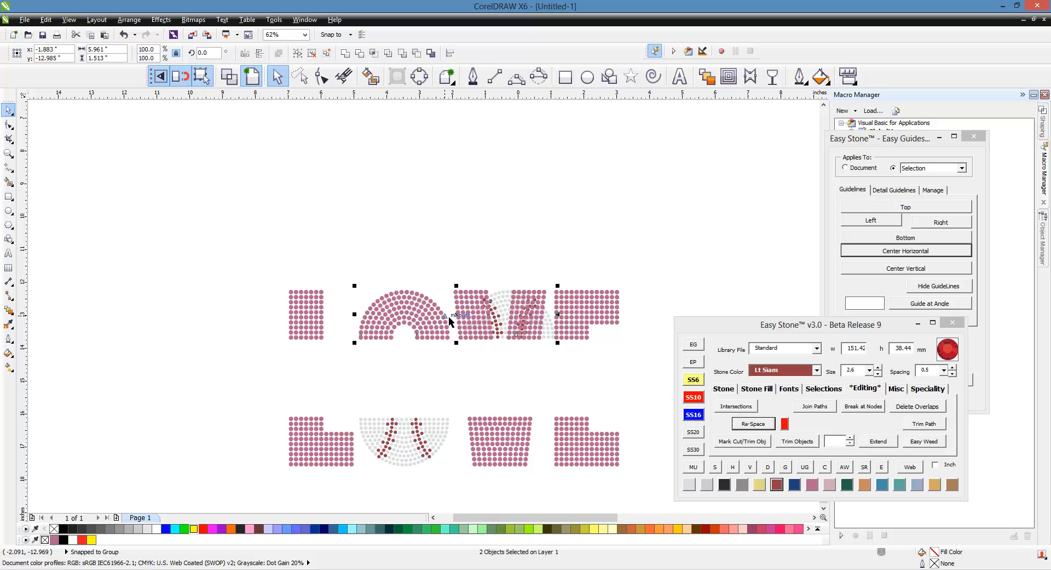
pyautogui.press('c')
pyautogui.click(434, 242)
# Delete the upper pink O group overlapping the upright baseball half.
pyautogui.scroll(2, 396, 343)
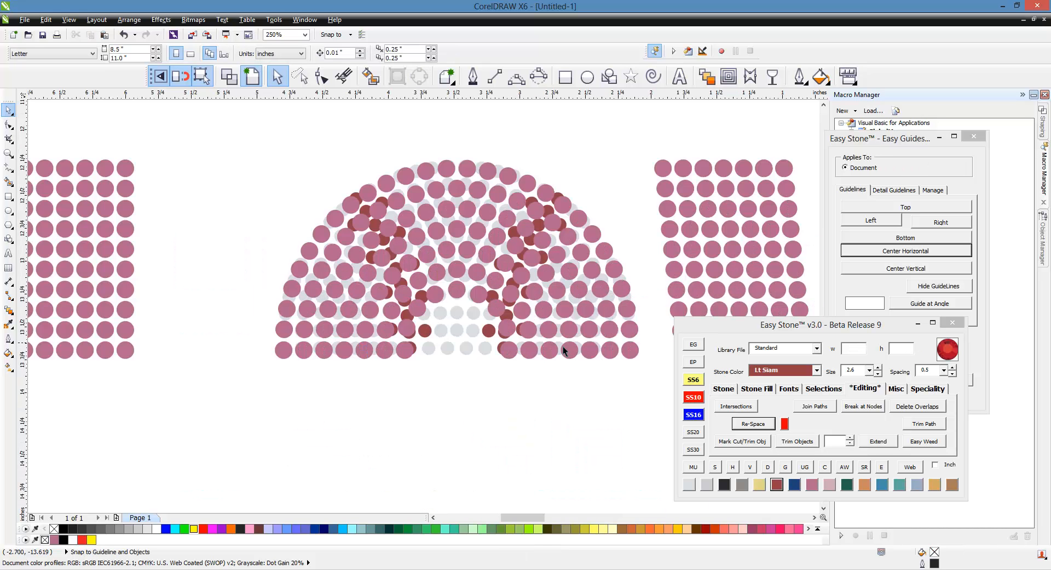
pyautogui.scroll(2, 564, 351)
pyautogui.click(488, 370)
pyautogui.press('Delete')
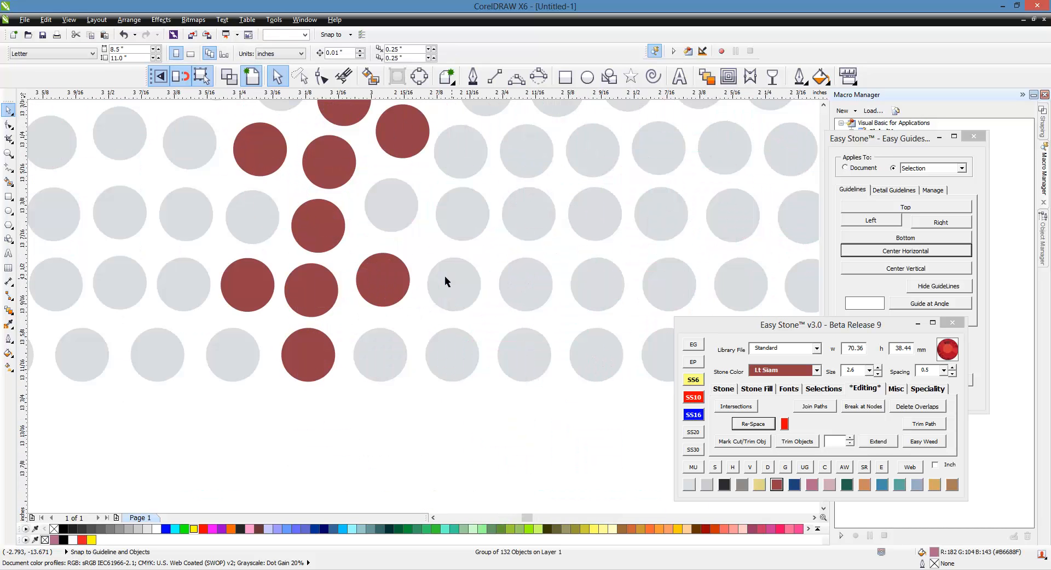
pyautogui.scroll(-2, 432, 286)
pyautogui.scroll(-1, 438, 323)
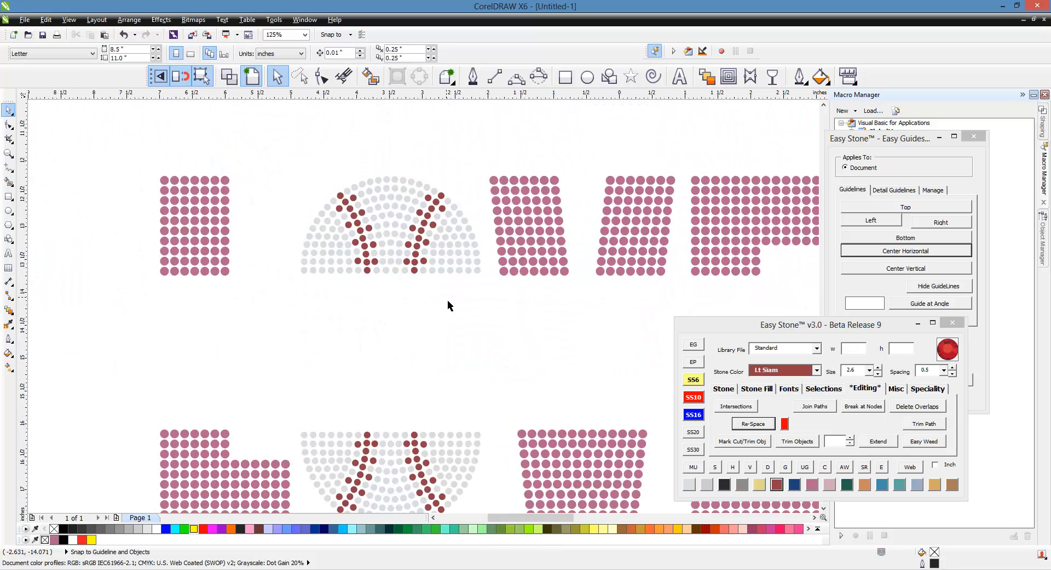
# Align the bottom edge of the upper baseball half with the bottom row of the adjacent V stroke.
pyautogui.click(459, 267)
pyautogui.scroll(1, 468, 248)
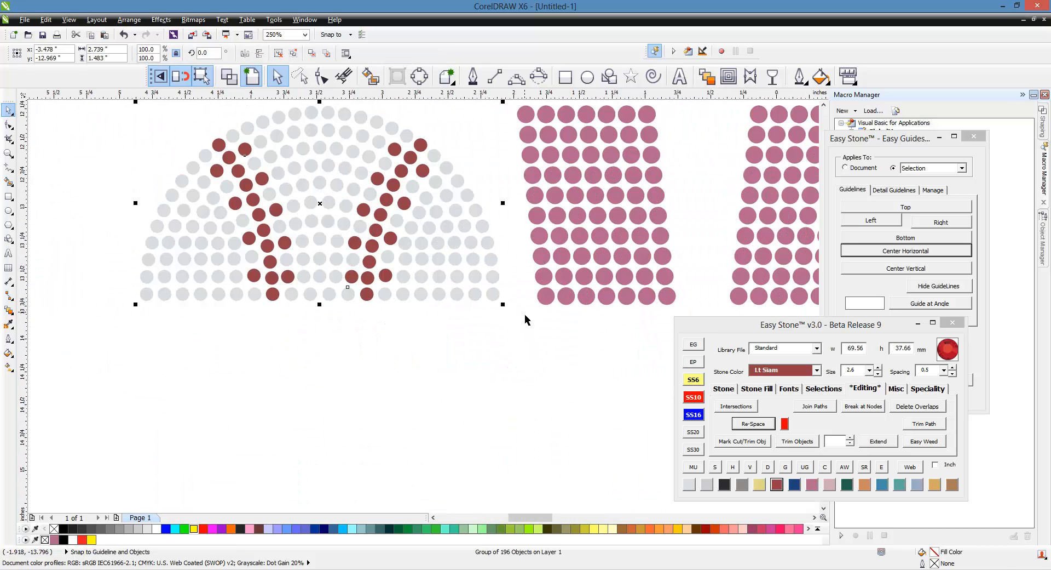
pyautogui.keyDown('shift'); pyautogui.click(546, 303); pyautogui.keyUp('shift')
pyautogui.press('b')
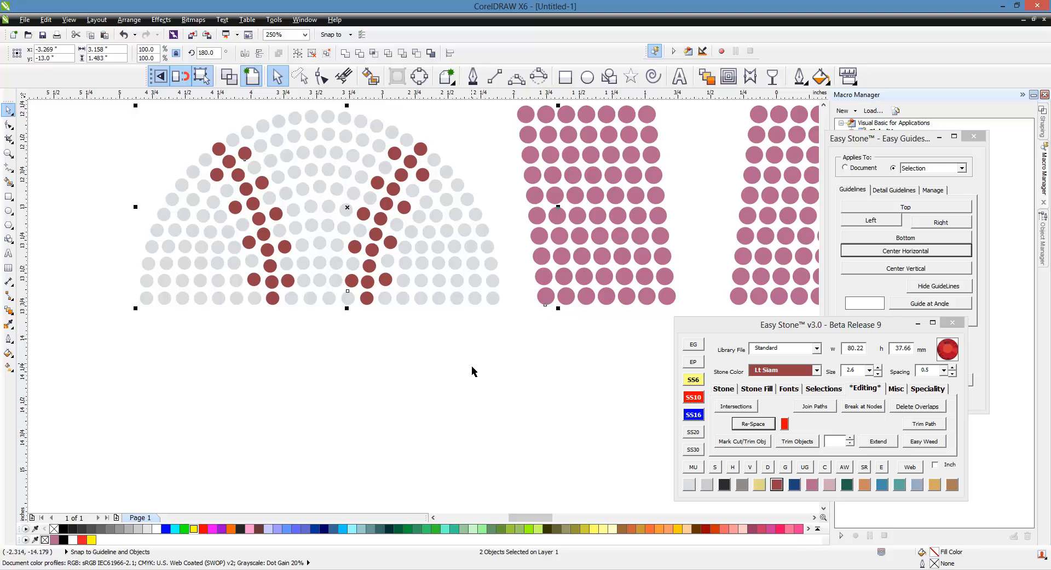
pyautogui.click(472, 370)
pyautogui.scroll(-1, 425, 229)
pyautogui.scroll(-1, 367, 189)
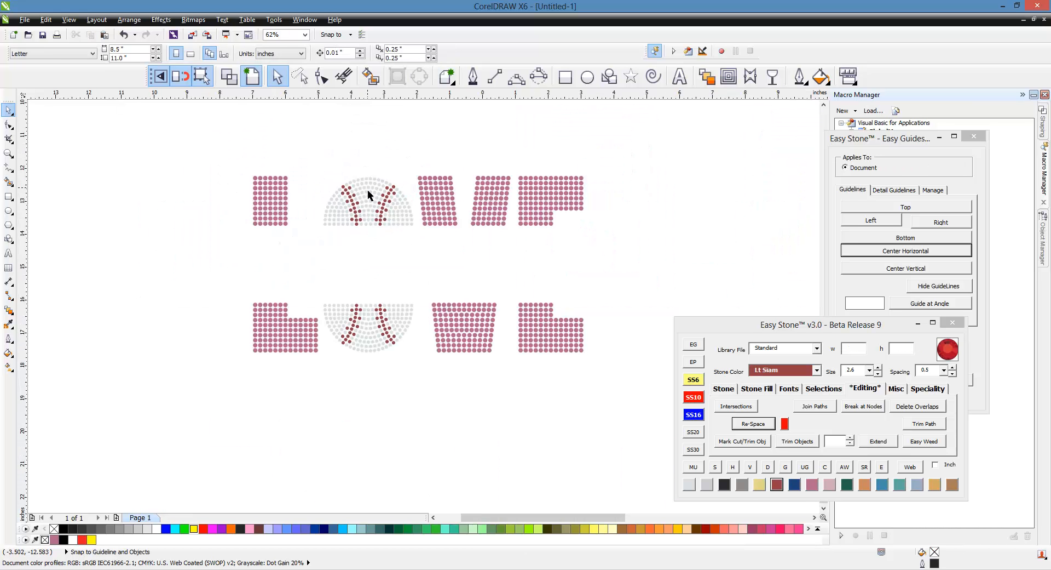
# Align the top edge of the lower baseball half with the top row of the lower V half.
pyautogui.scroll(1, 399, 369)
pyautogui.click(376, 299)
pyautogui.scroll(1, 430, 250)
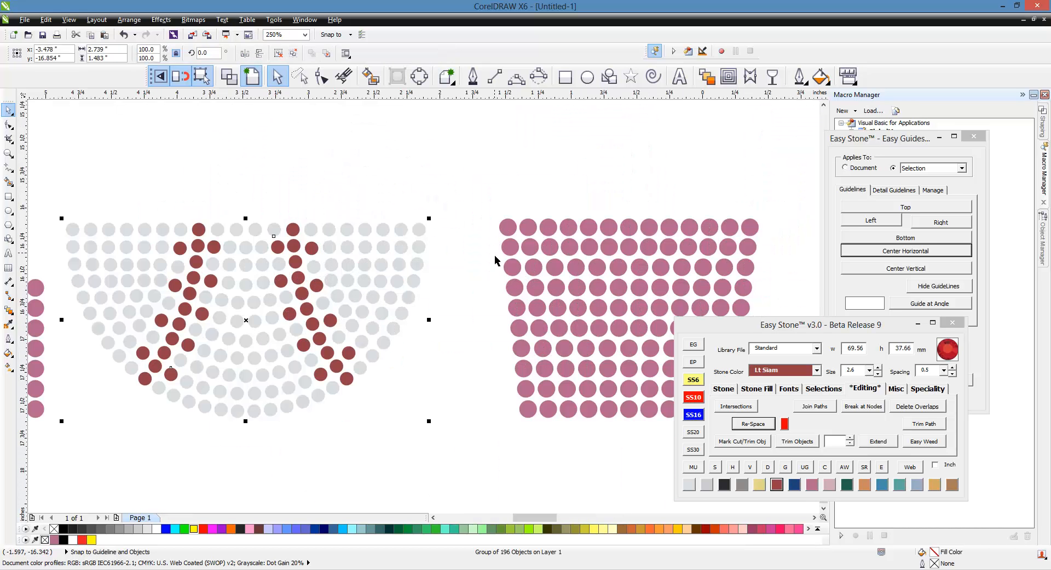
pyautogui.keyDown('shift'); pyautogui.click(515, 235); pyautogui.keyUp('shift')
pyautogui.press('t')
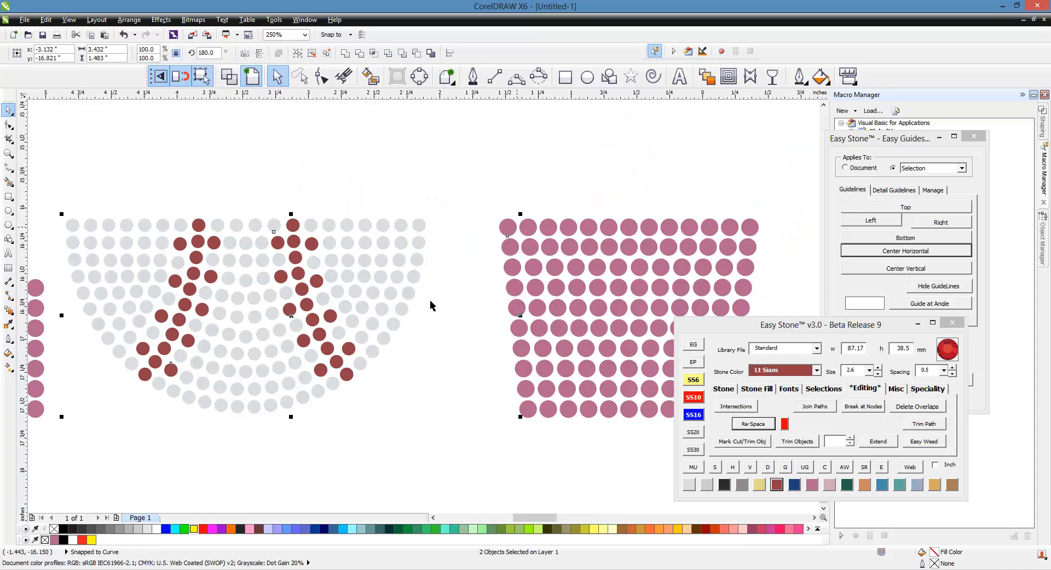
pyautogui.press('Escape')
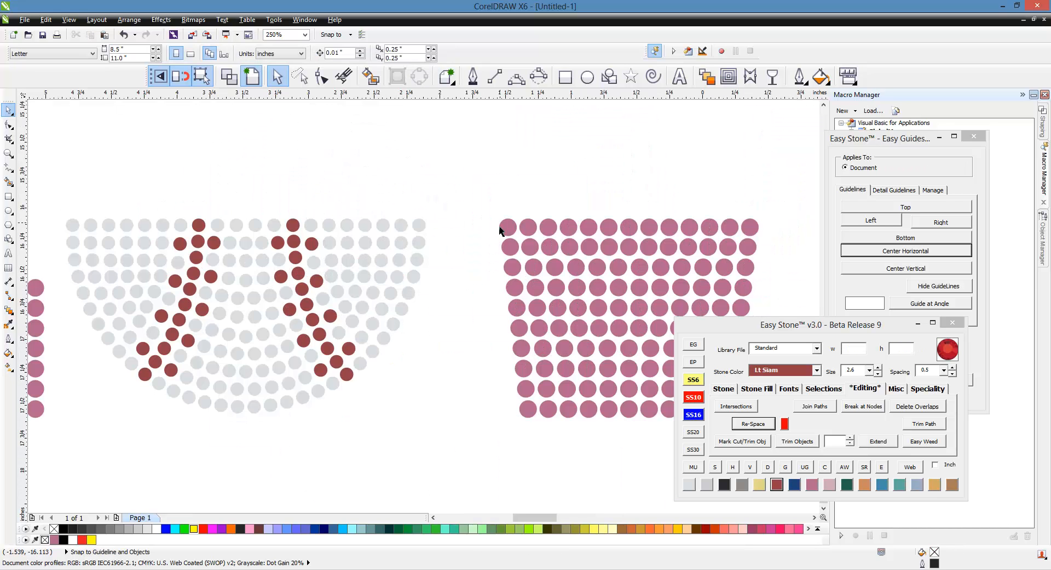
pyautogui.scroll(-2, 464, 312)
pyautogui.click(438, 314)
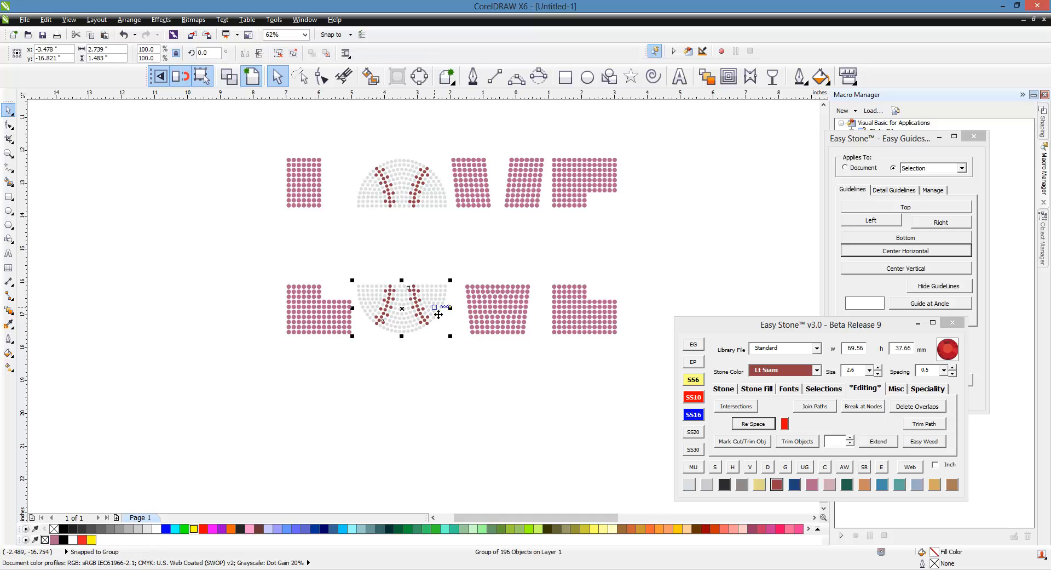
pyautogui.click(391, 400)
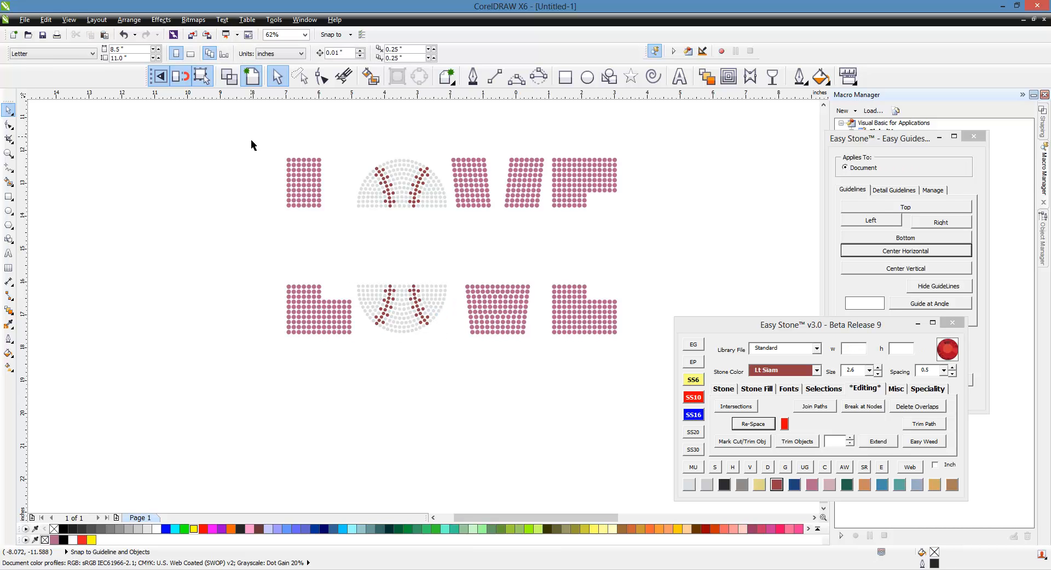
# Recolour all stones in the upper and lower halves of the L to Crystal.
pyautogui.moveTo(254, 143); pyautogui.dragTo(357, 370)
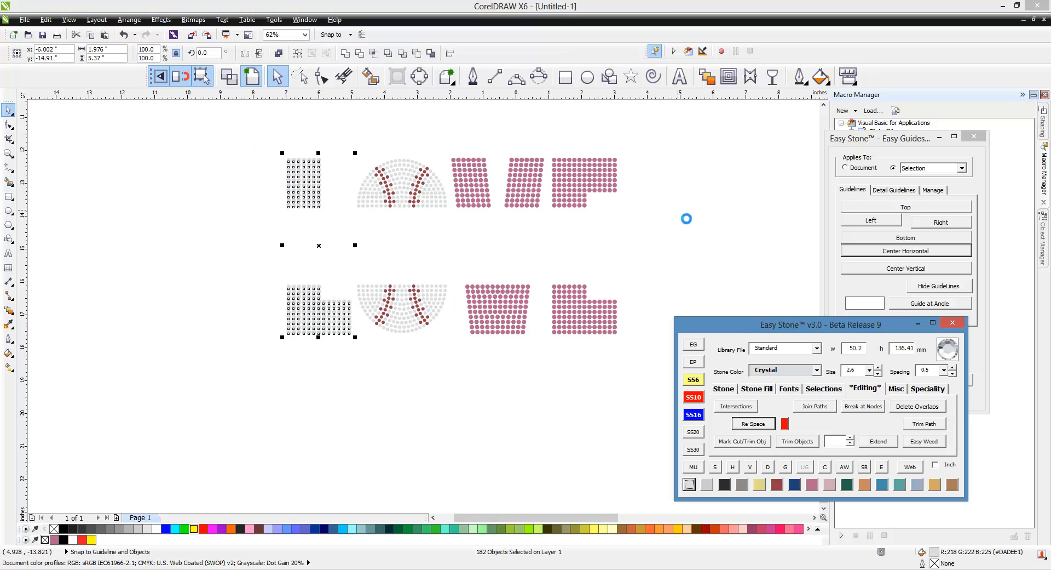
pyautogui.click(687, 218)
pyautogui.scroll(1, 274, 152)
# Recolour the upper L half's top four rows to Lt Siam and its bottom three rows to Cobalt Blue.
pyautogui.moveTo(262, 145); pyautogui.dragTo(390, 211)
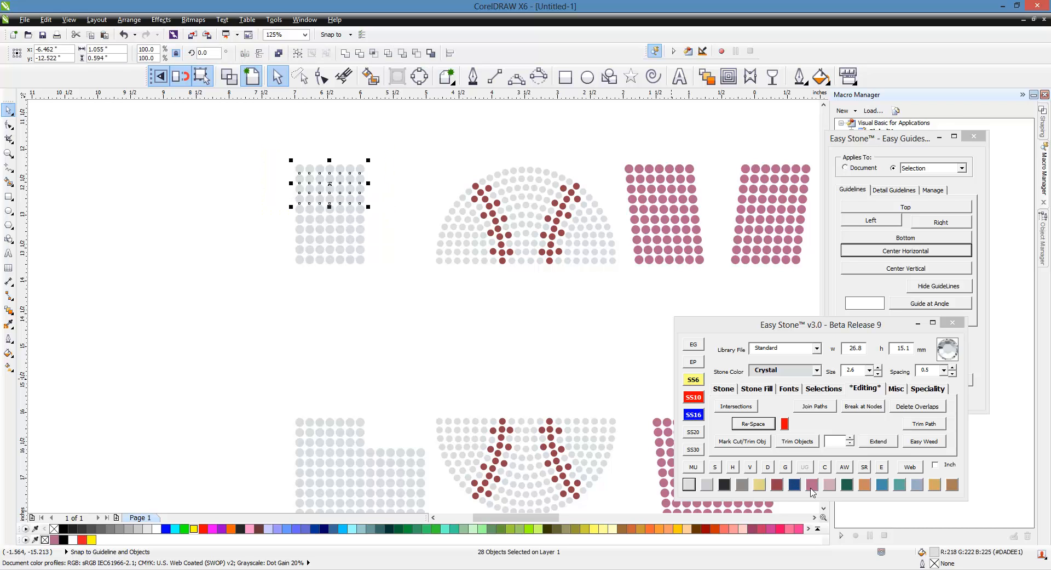
pyautogui.click(778, 484)
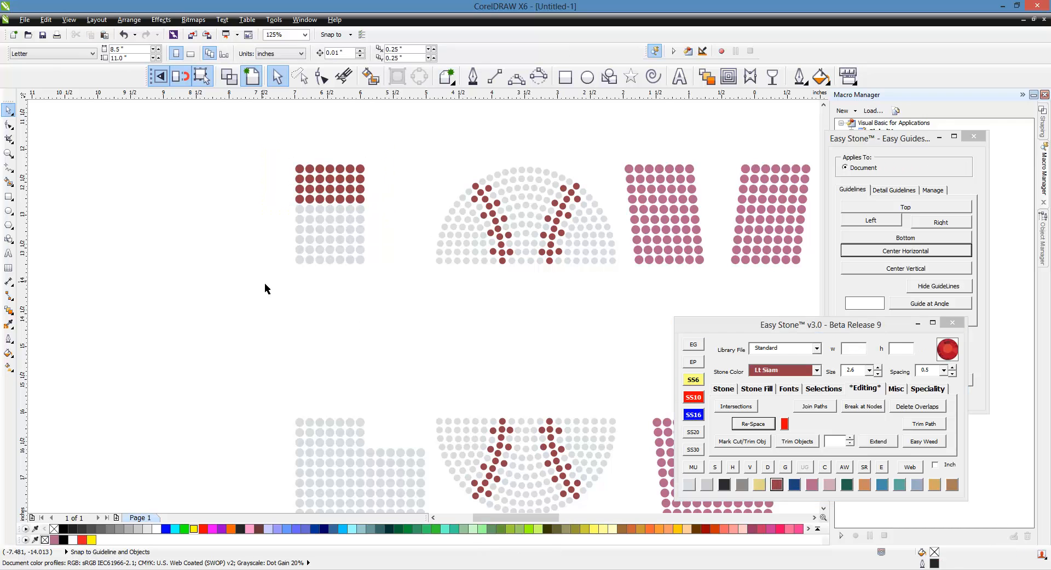
pyautogui.moveTo(265, 284); pyautogui.dragTo(381, 232)
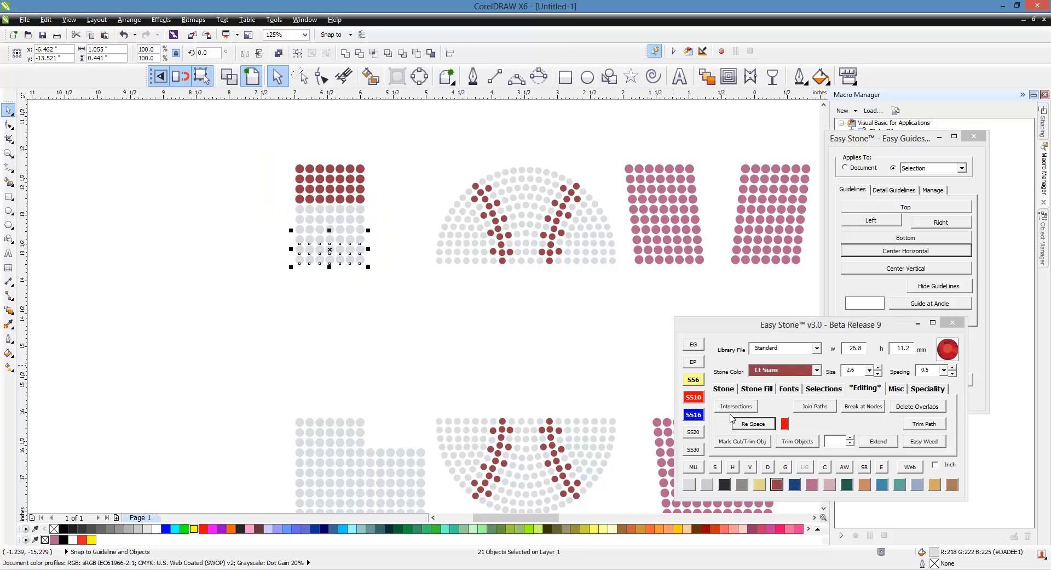
pyautogui.click(794, 485)
pyautogui.click(495, 170)
# Recolour the stones in the upper halves of the V and E to Crystal.
pyautogui.scroll(-2, 414, 151)
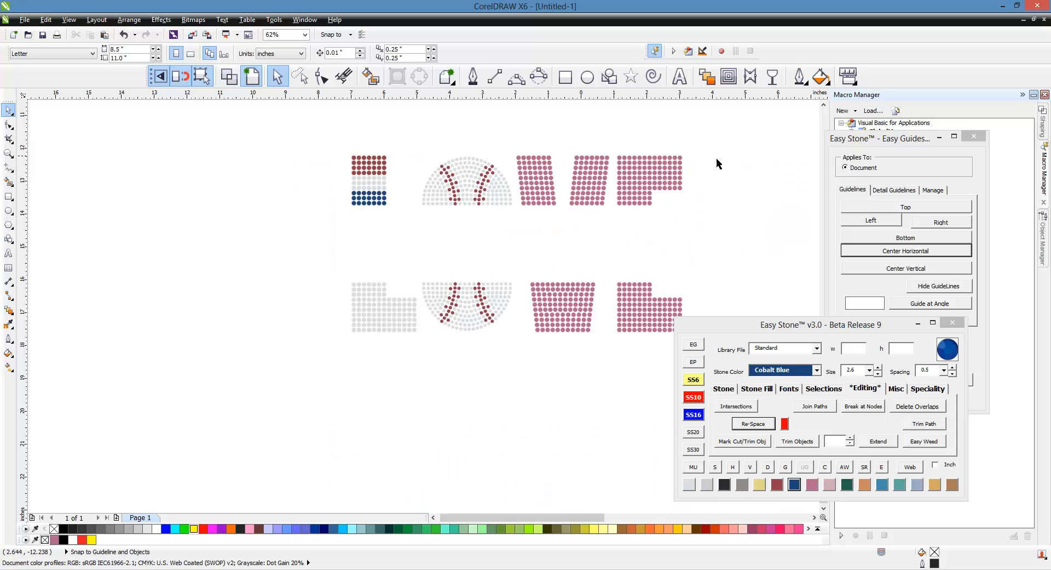
pyautogui.moveTo(662, 194); pyautogui.dragTo(514, 223)
pyautogui.click(692, 467)
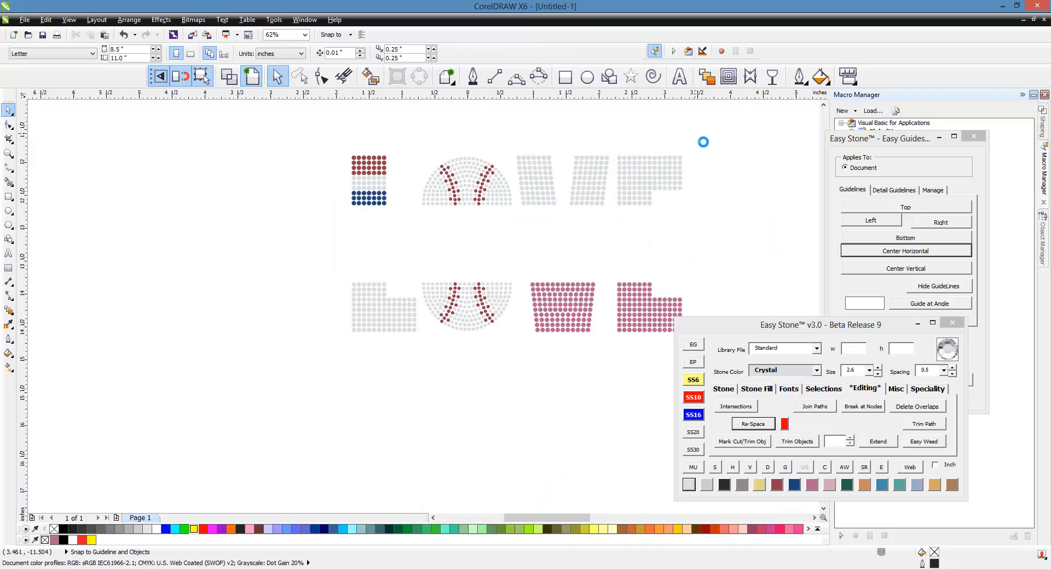
# Recolour the top four rows of the upper V and E halves to Lt Siam and the bottom three rows to Cobalt Blue.
pyautogui.moveTo(731, 153); pyautogui.dragTo(327, 225)
pyautogui.click(778, 485)
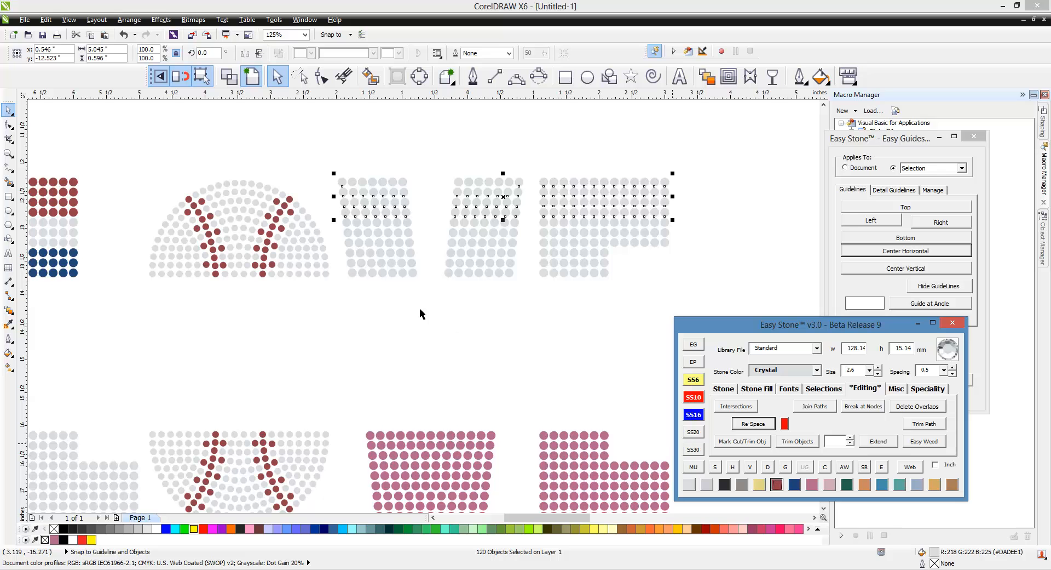
pyautogui.moveTo(345, 295); pyautogui.dragTo(630, 245)
pyautogui.click(794, 484)
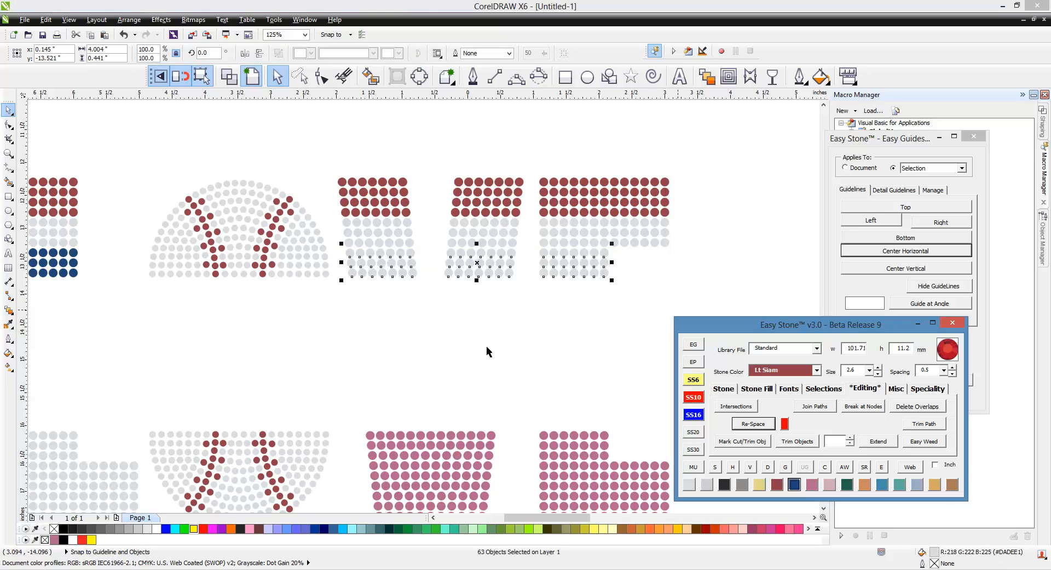
# Recolour the stones in the lower halves of the V and E to Crystal.
pyautogui.scroll(-1, 526, 241)
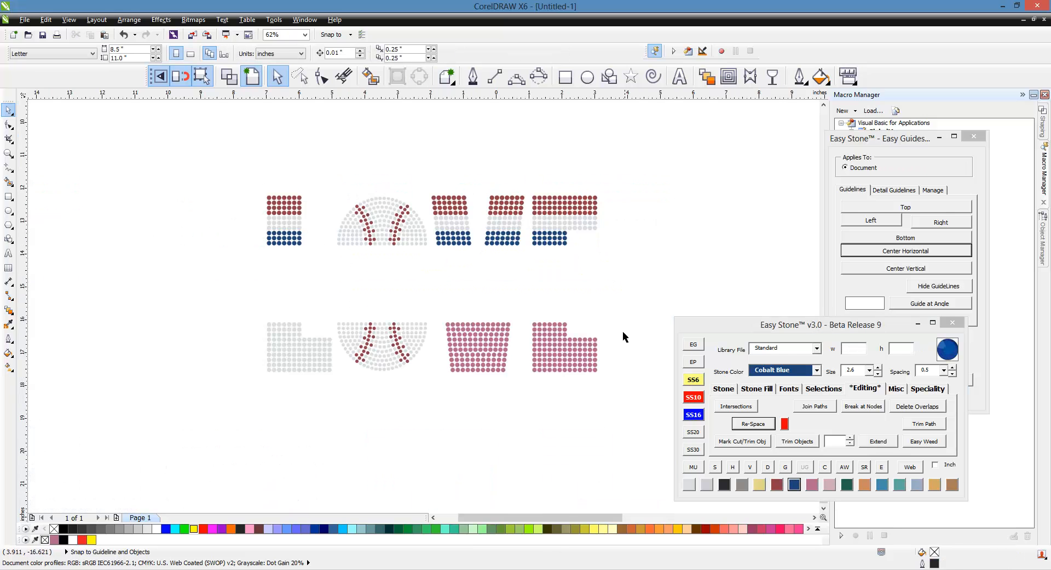
pyautogui.moveTo(634, 294); pyautogui.dragTo(439, 398)
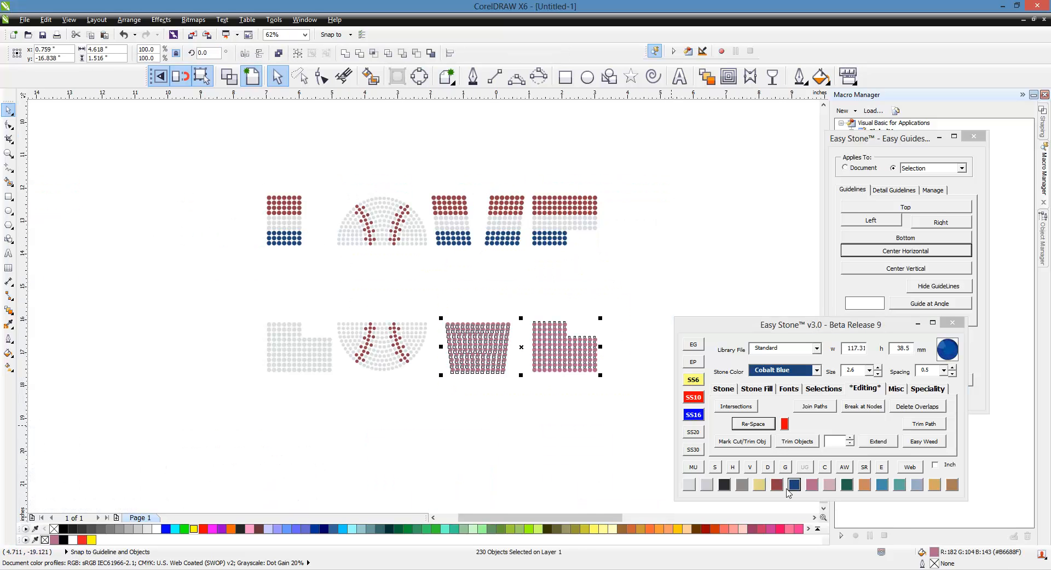
pyautogui.click(689, 484)
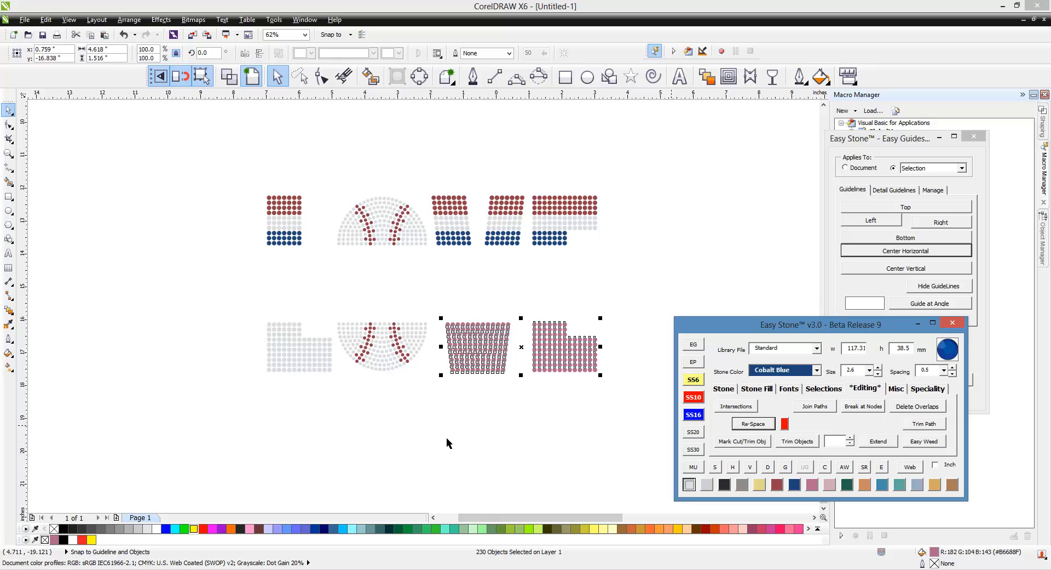
pyautogui.click(416, 436)
# Recolour the top three rows of the lower L, V and E halves to Cobalt Blue and the bottom four rows to Lt Siam.
pyautogui.moveTo(228, 301); pyautogui.dragTo(591, 340)
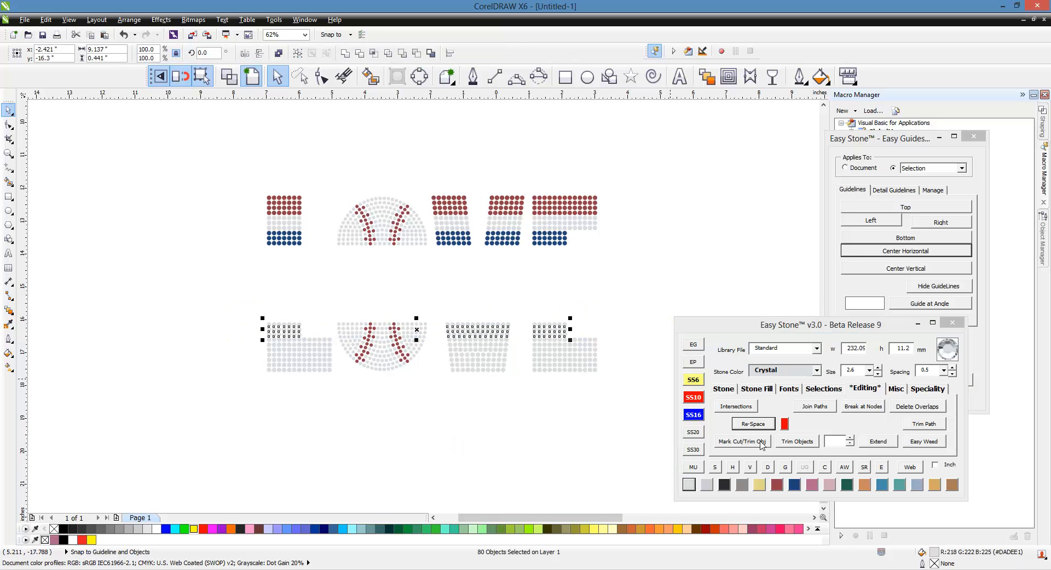
pyautogui.click(794, 484)
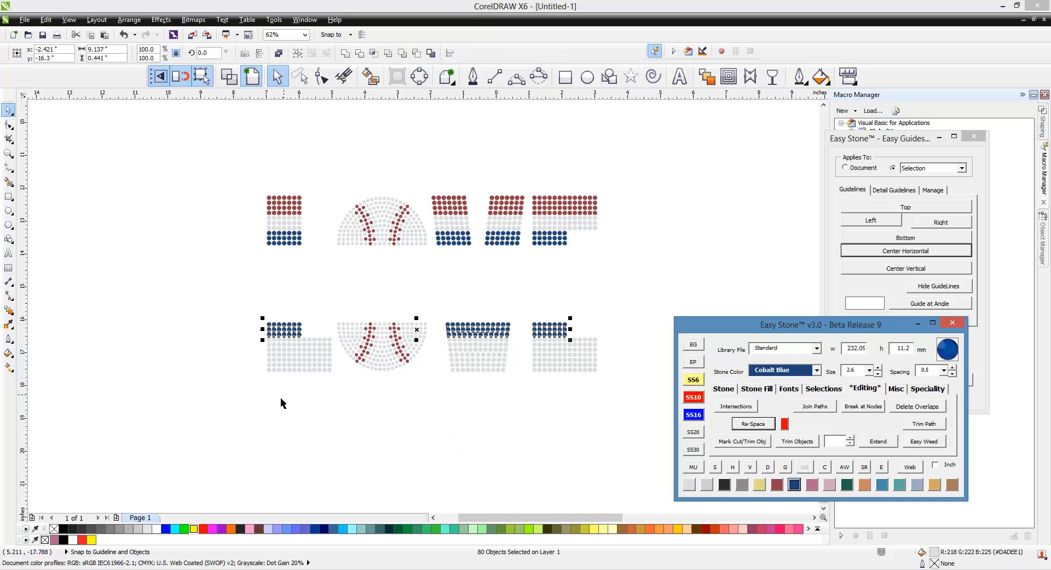
pyautogui.moveTo(238, 398); pyautogui.dragTo(621, 357)
pyautogui.click(750, 485)
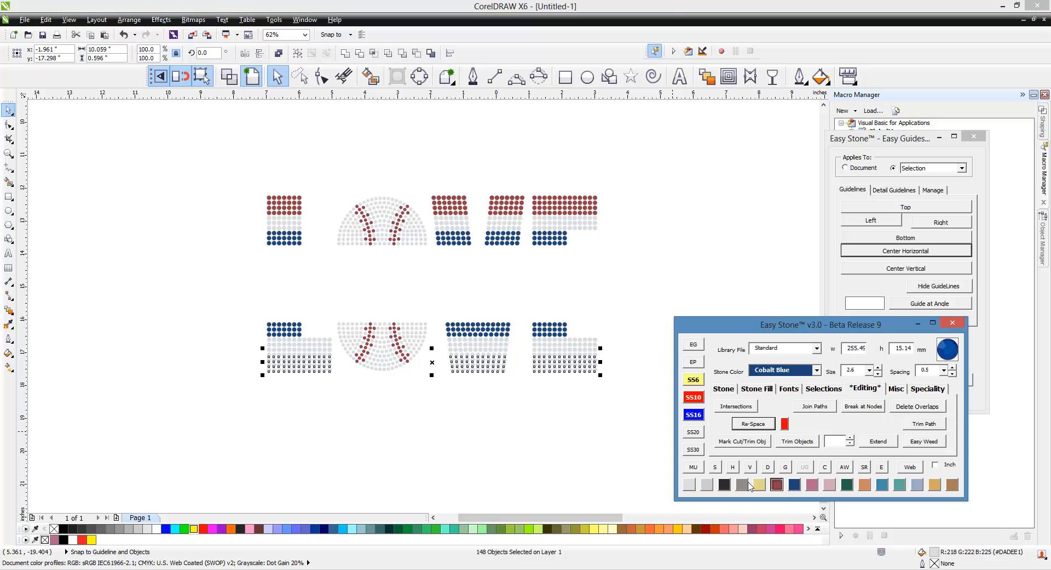
# Add a black background behind the entire split-letter LOVE rhinestone design.
pyautogui.click(554, 457)
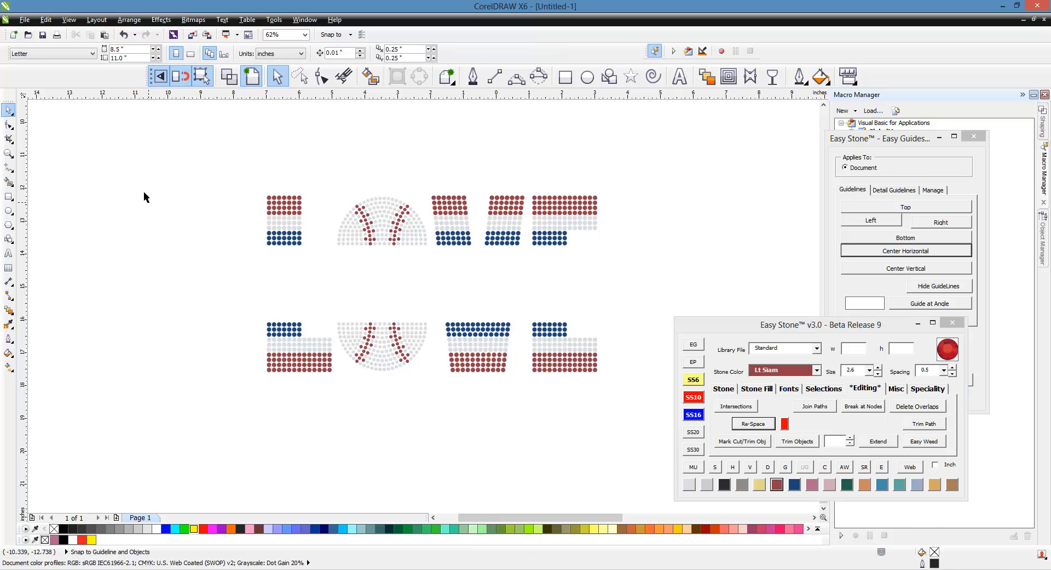
pyautogui.moveTo(172, 161); pyautogui.dragTo(623, 419)
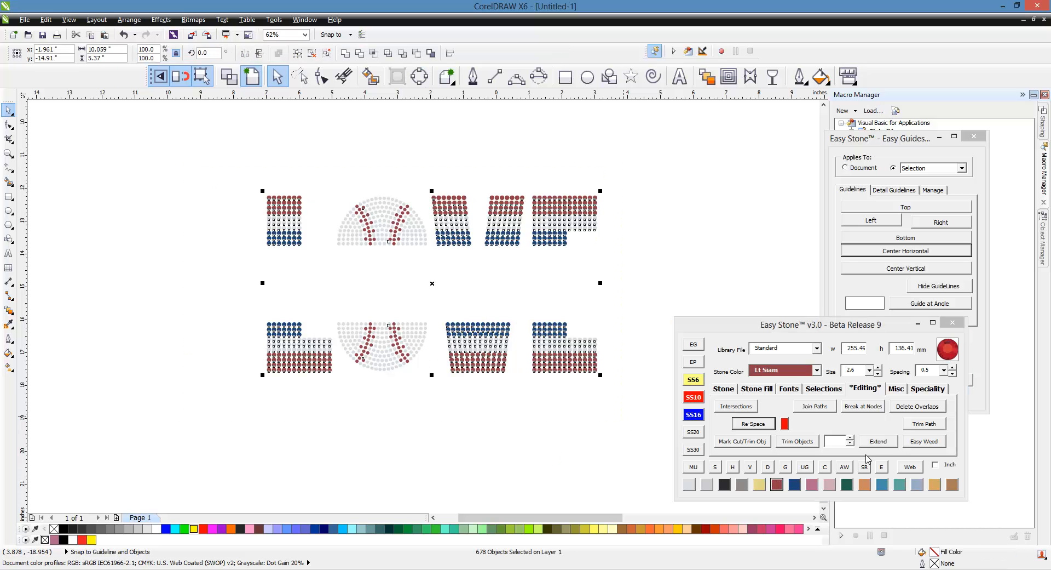
pyautogui.click(846, 468)
pyautogui.click(660, 240)
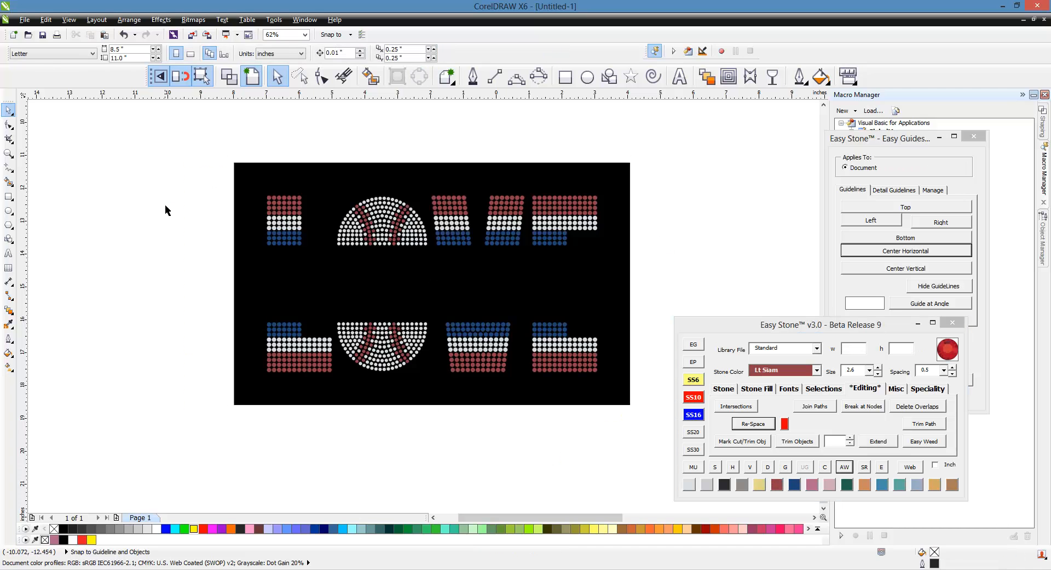
# Place a copy of the LOVE design with its black background about 13 inches to the right of the original.
pyautogui.scroll(-1, 164, 206)
pyautogui.moveTo(155, 155); pyautogui.dragTo(478, 353)
pyautogui.moveTo(269, 250); pyautogui.dragTo(485, 263)
pyautogui.rightClick(485, 264)
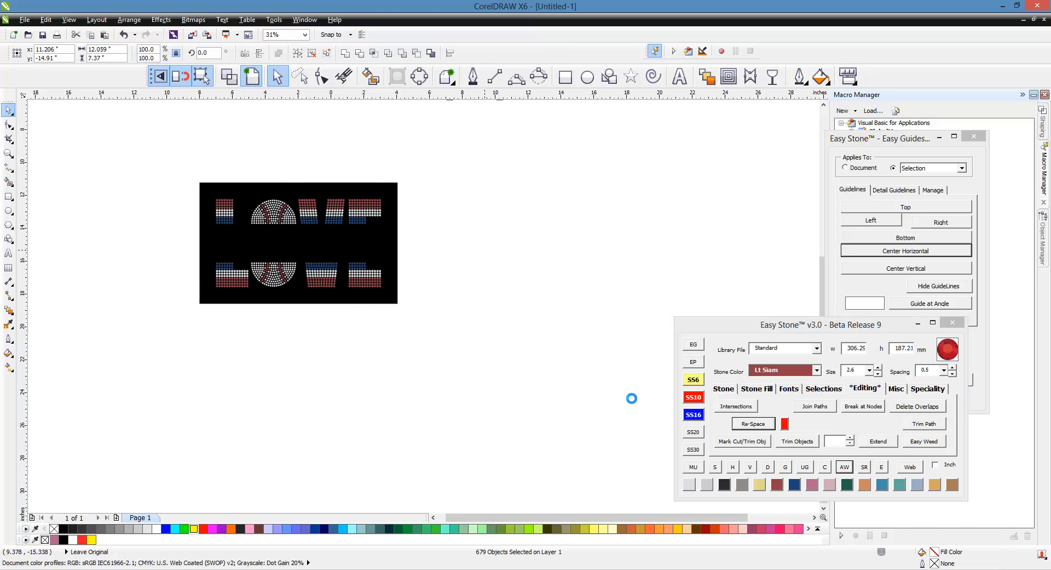
# Generate a realistic rhinestone mock-up from the copied LOVE design and inspect it up close.
pyautogui.click(692, 466)
pyautogui.click(543, 314)
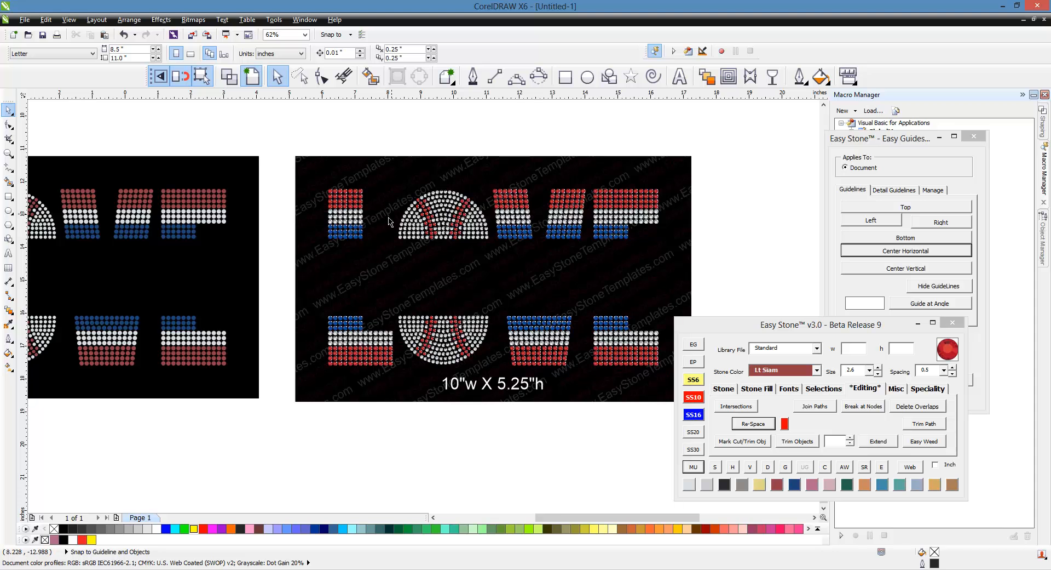
pyautogui.scroll(-1, 270, 202)
pyautogui.scroll(1, 398, 212)
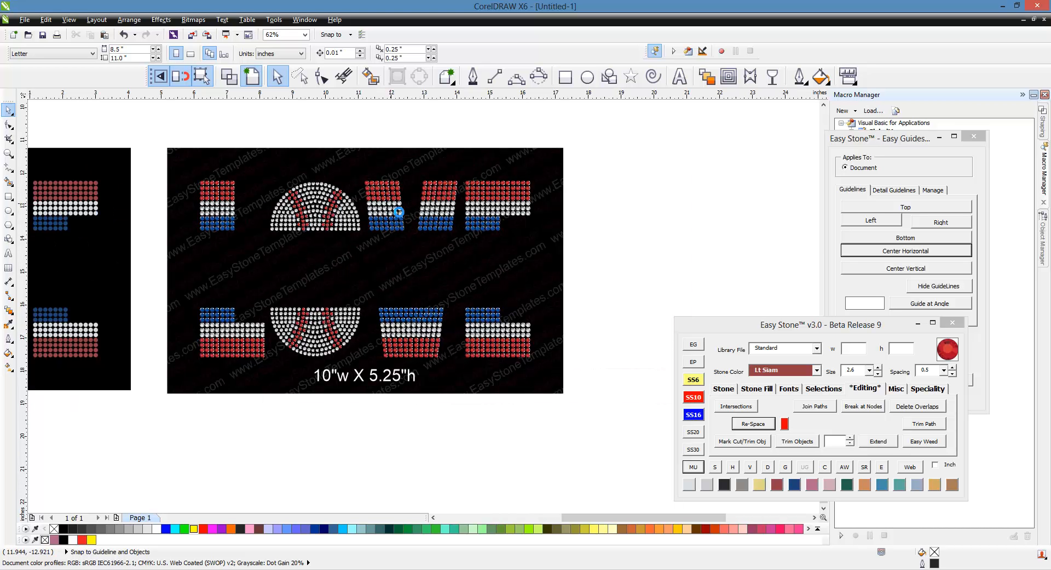